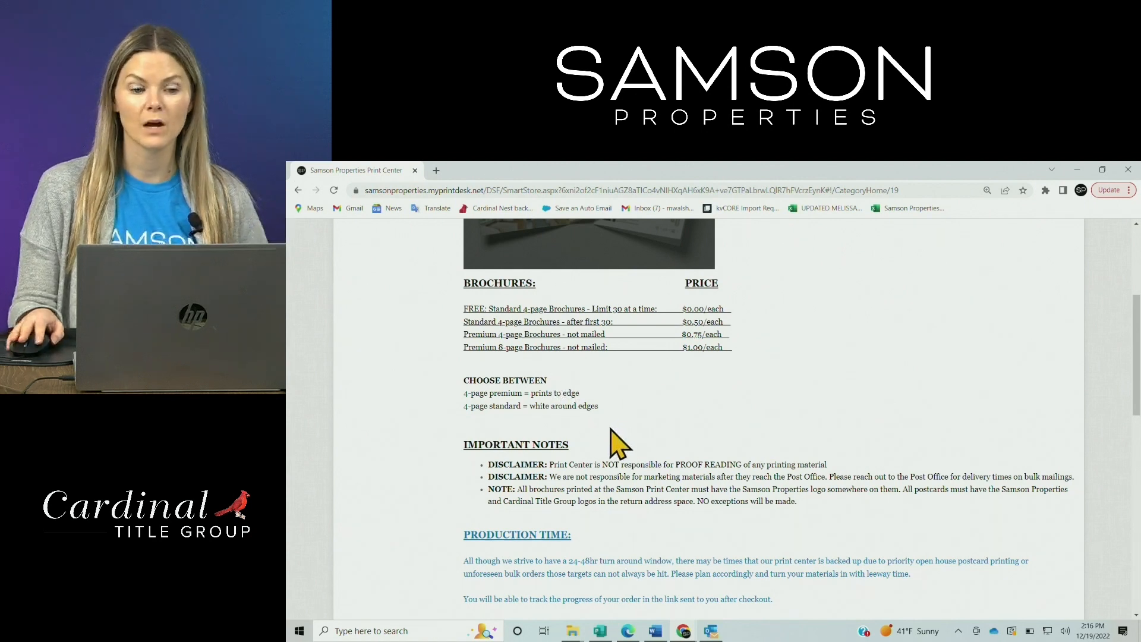
# Scroll the Brochures page down to the template grid showing Brochure 1 through UYO - Brochure - 4 pg
pyautogui.scroll(-1, 752, 398)
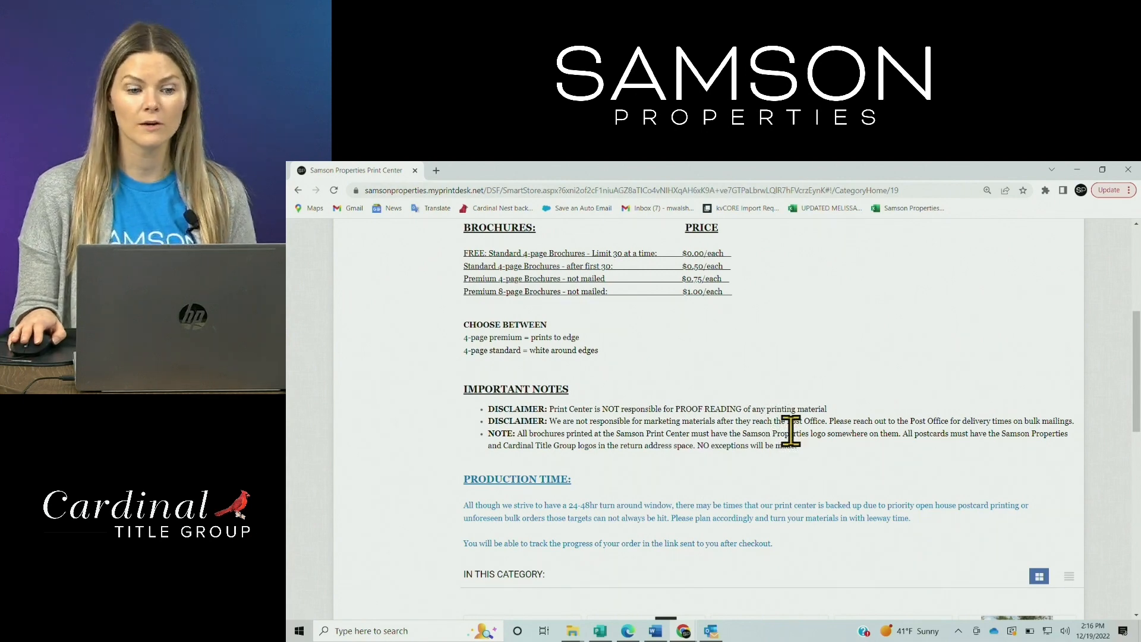
pyautogui.scroll(-3, 791, 432)
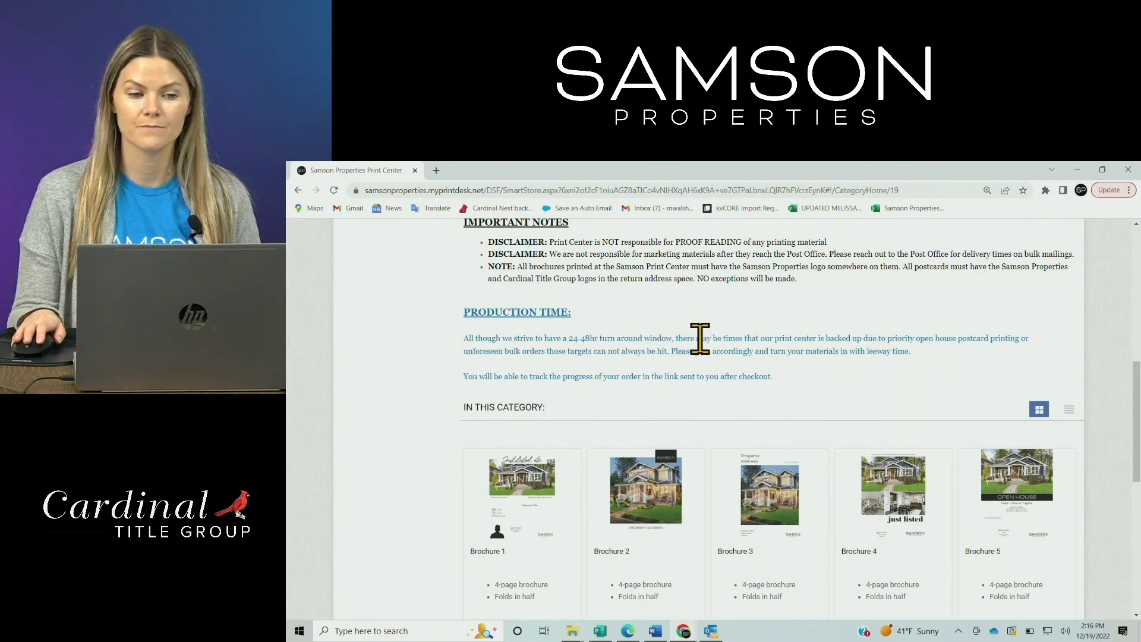
pyautogui.scroll(-3, 394, 427)
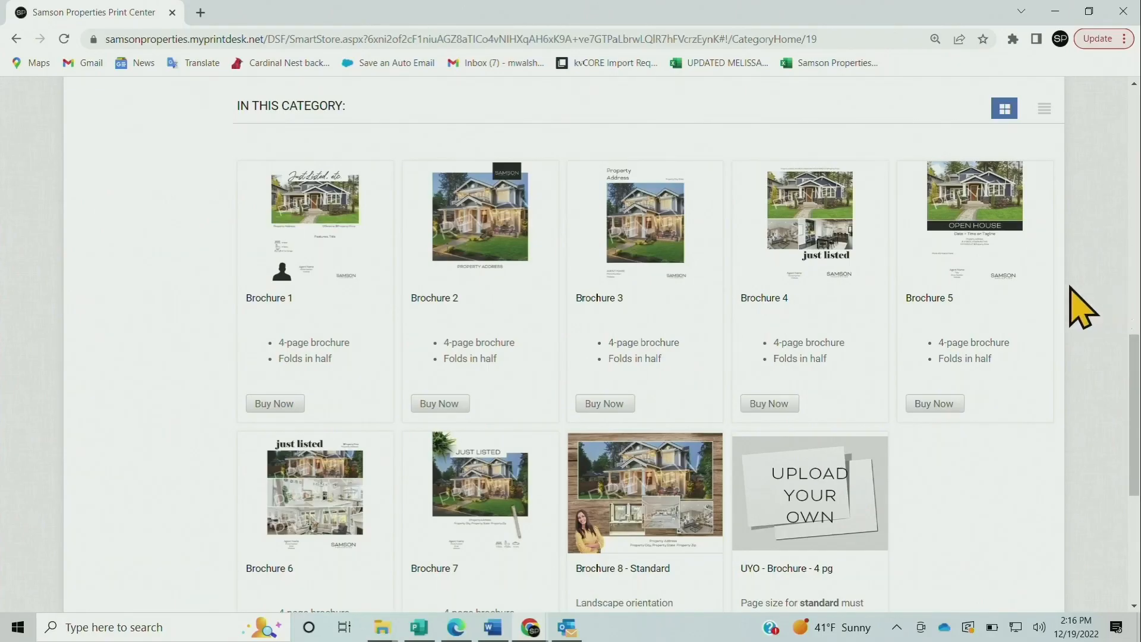
pyautogui.scroll(-1, 1079, 303)
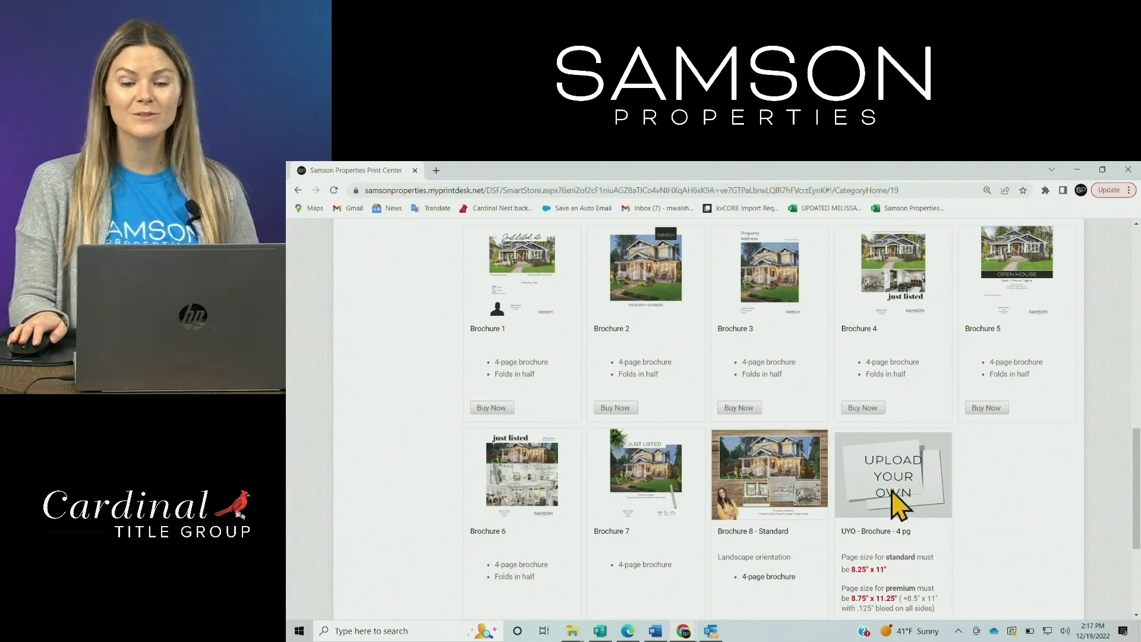
pyautogui.scroll(-1, 891, 487)
pyautogui.scroll(-2, 832, 475)
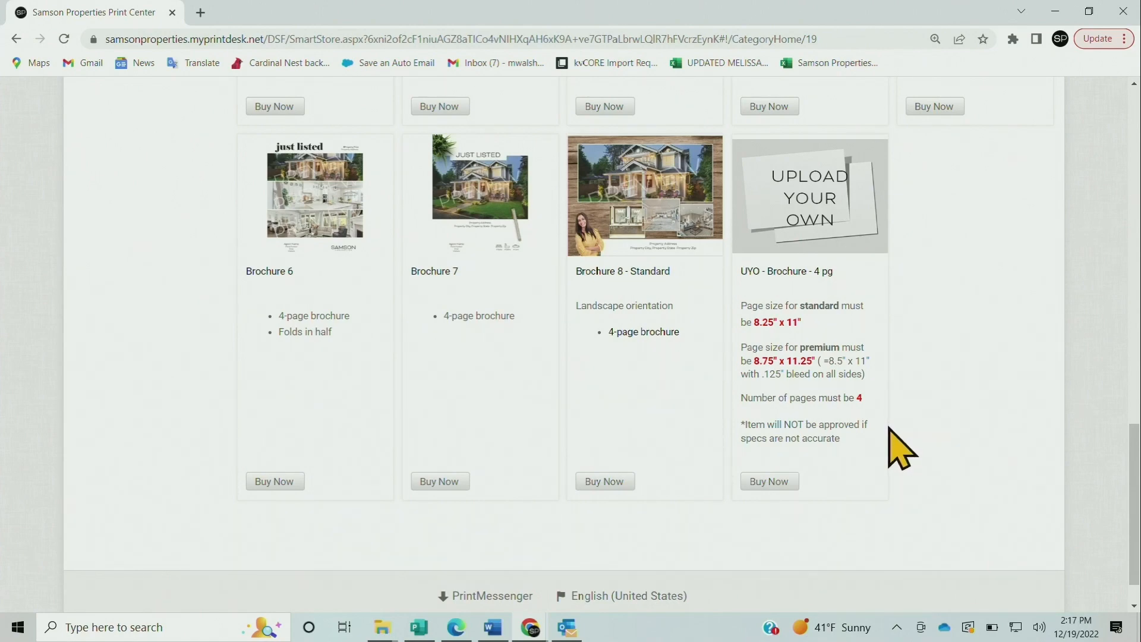
pyautogui.scroll(5, 902, 450)
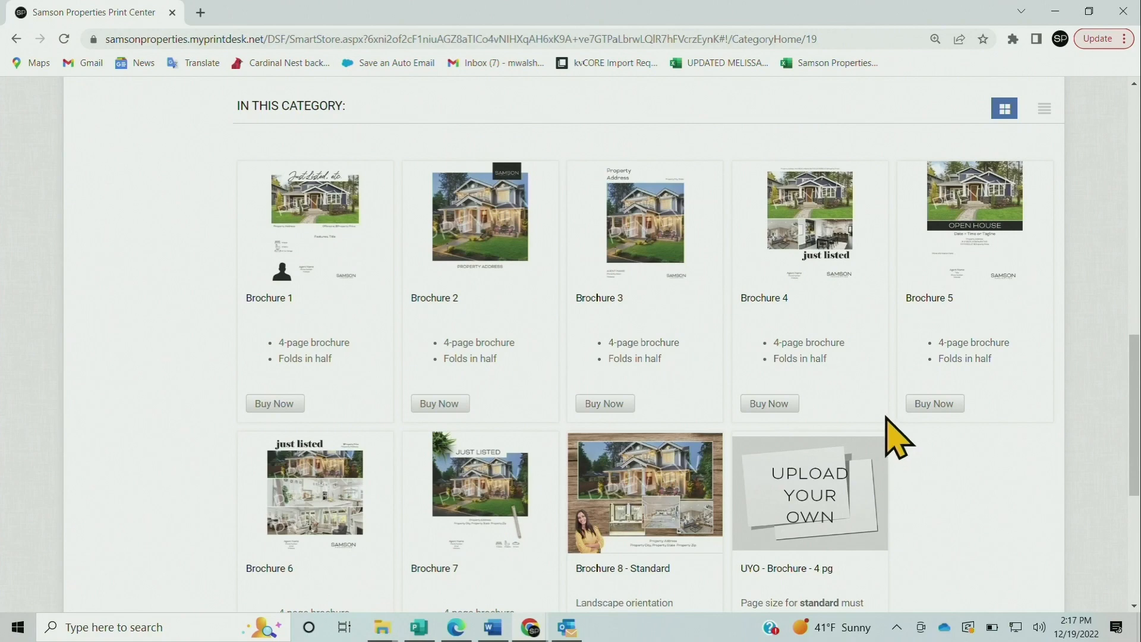
pyautogui.scroll(1, 885, 416)
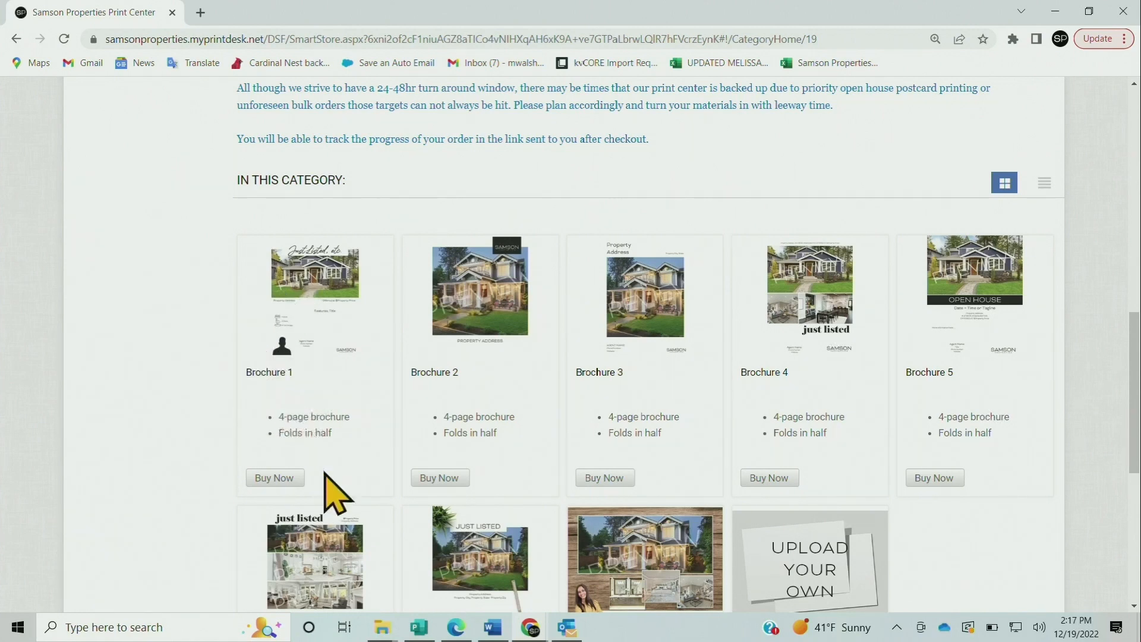
# Order Brochure 1 as 'Premium - with bleed' with Print Only deliverables and open its editor
pyautogui.click(281, 479)
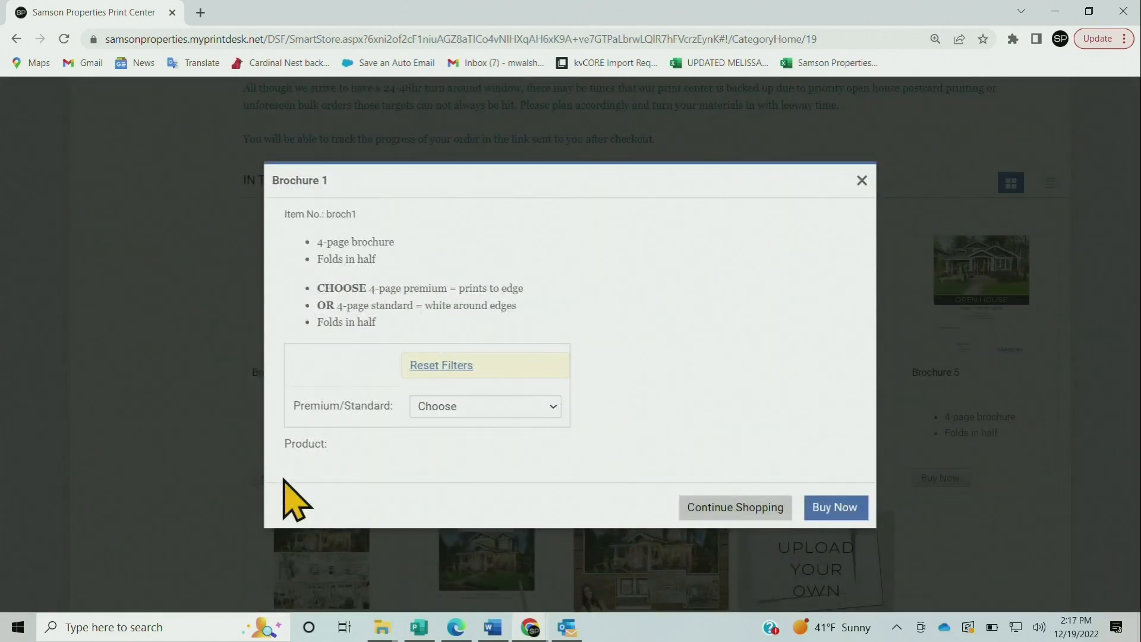
pyautogui.click(551, 408)
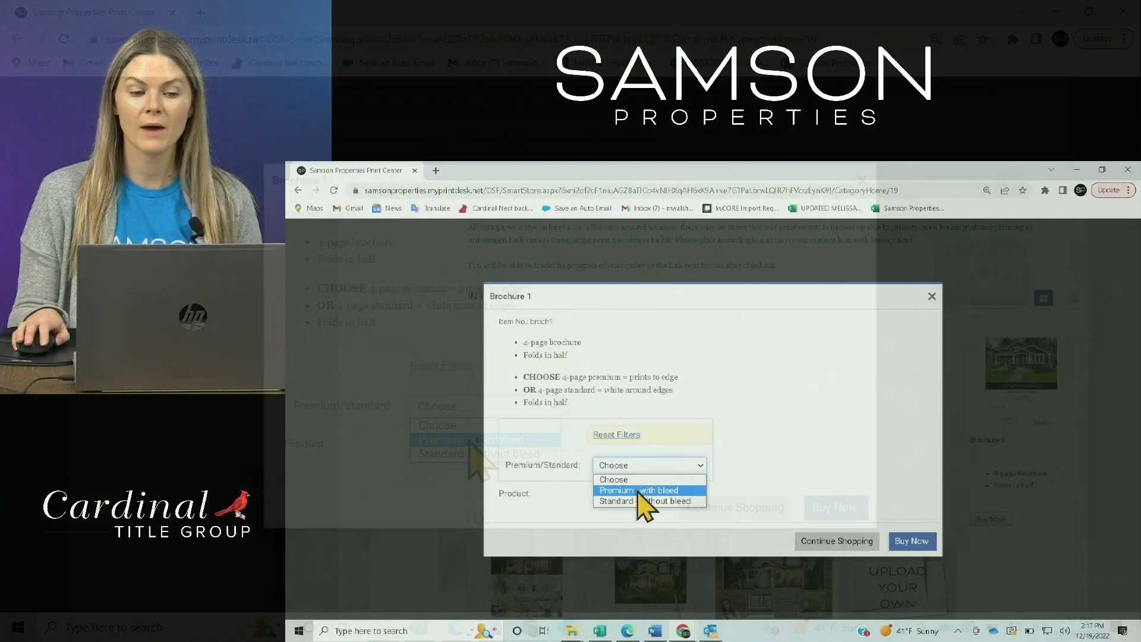
pyautogui.click(469, 440)
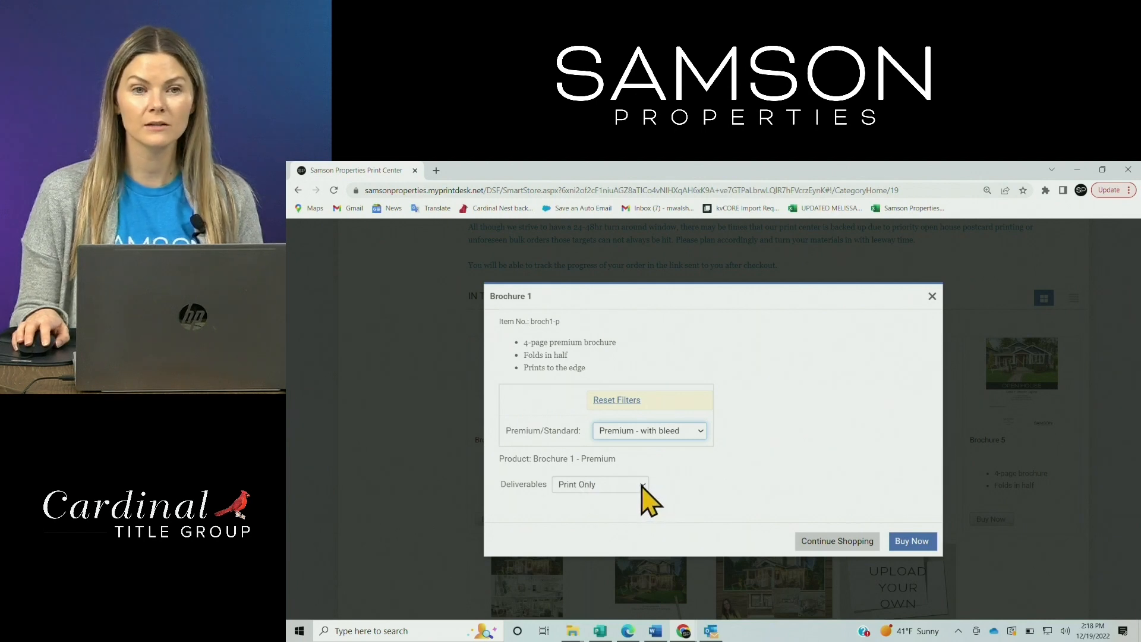
pyautogui.click(642, 484)
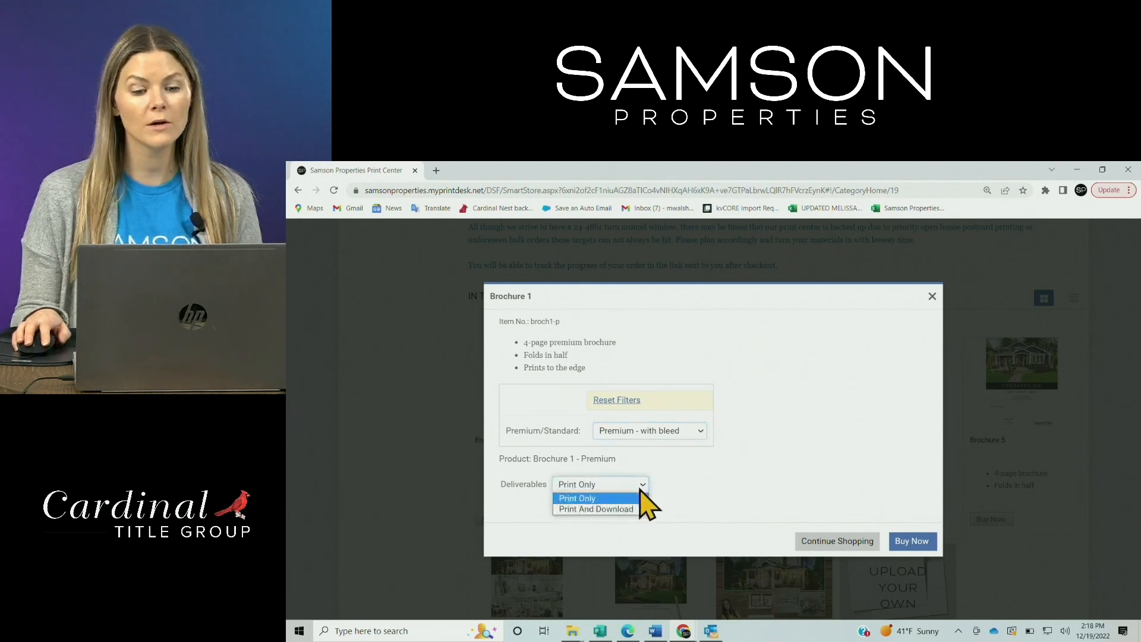
pyautogui.click(593, 499)
pyautogui.click(774, 473)
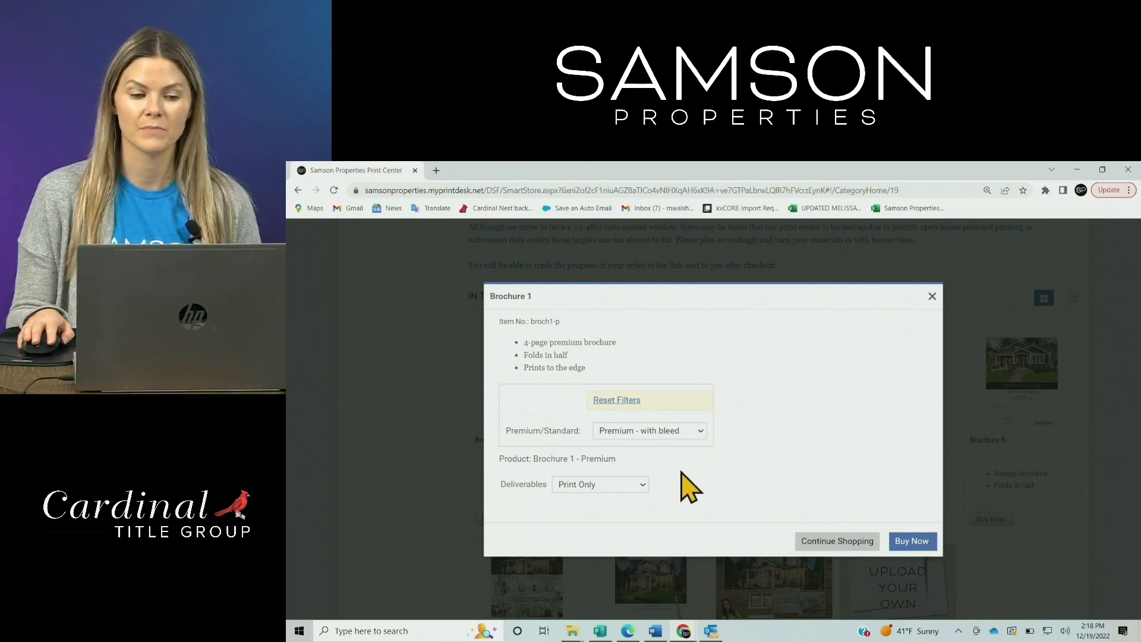
pyautogui.click(918, 542)
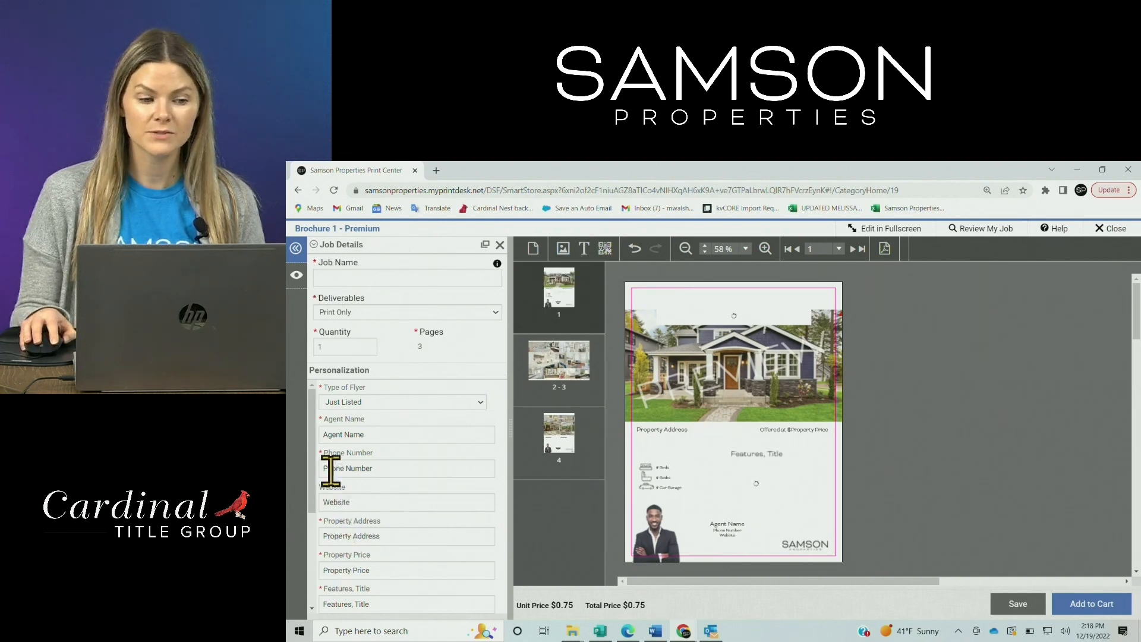
# Name the job with the property's street address from autofill, ending in '- Brochure test'
pyautogui.click(350, 277)
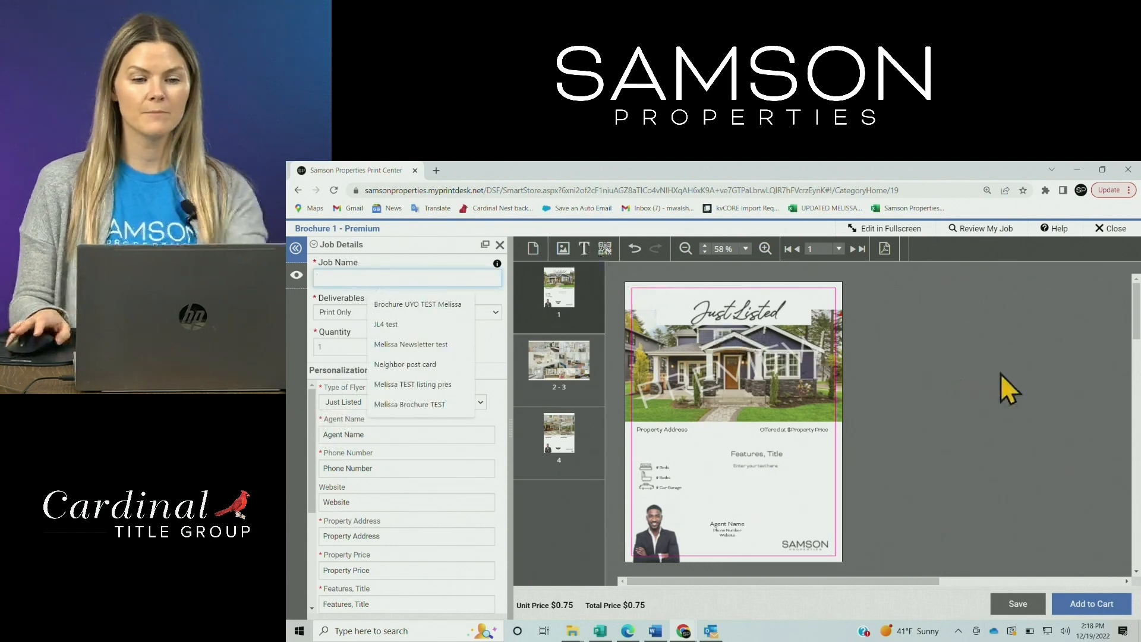
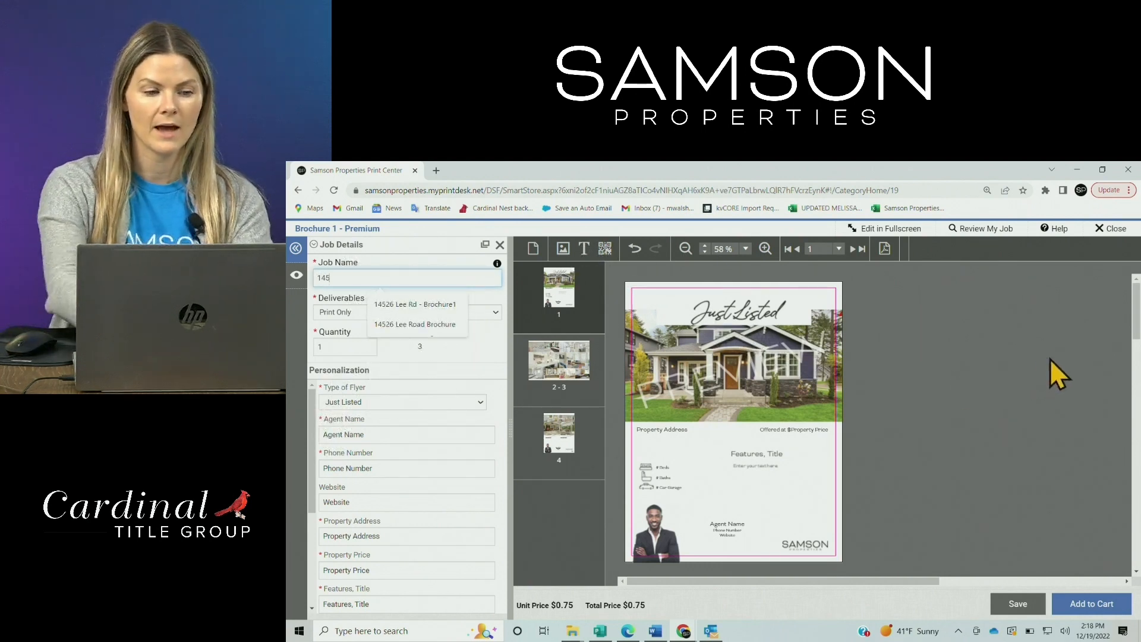
pyautogui.click(416, 303)
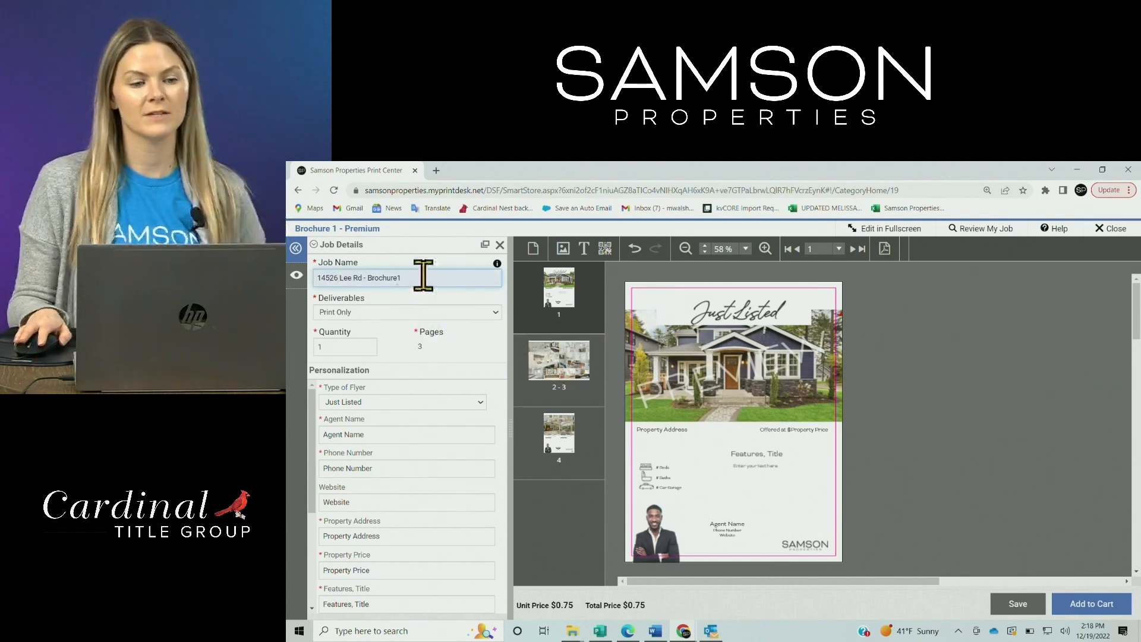
pyautogui.press('BackSpace')
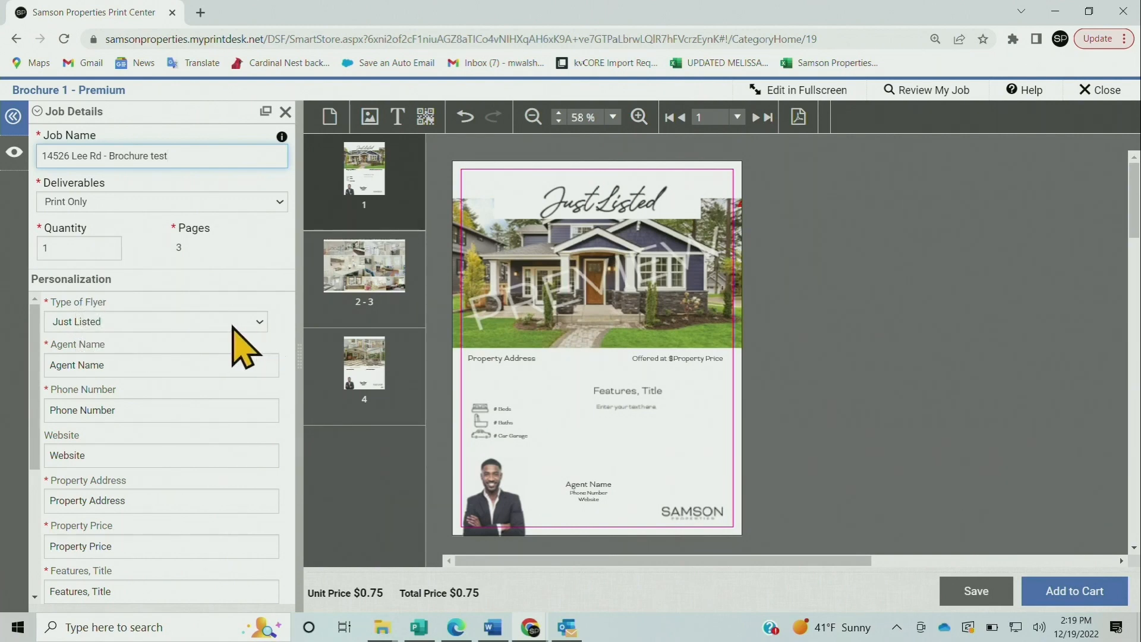
# Switch the Type of Flyer to Welcome Home, after trying Open House, and select the cover headline
pyautogui.click(254, 328)
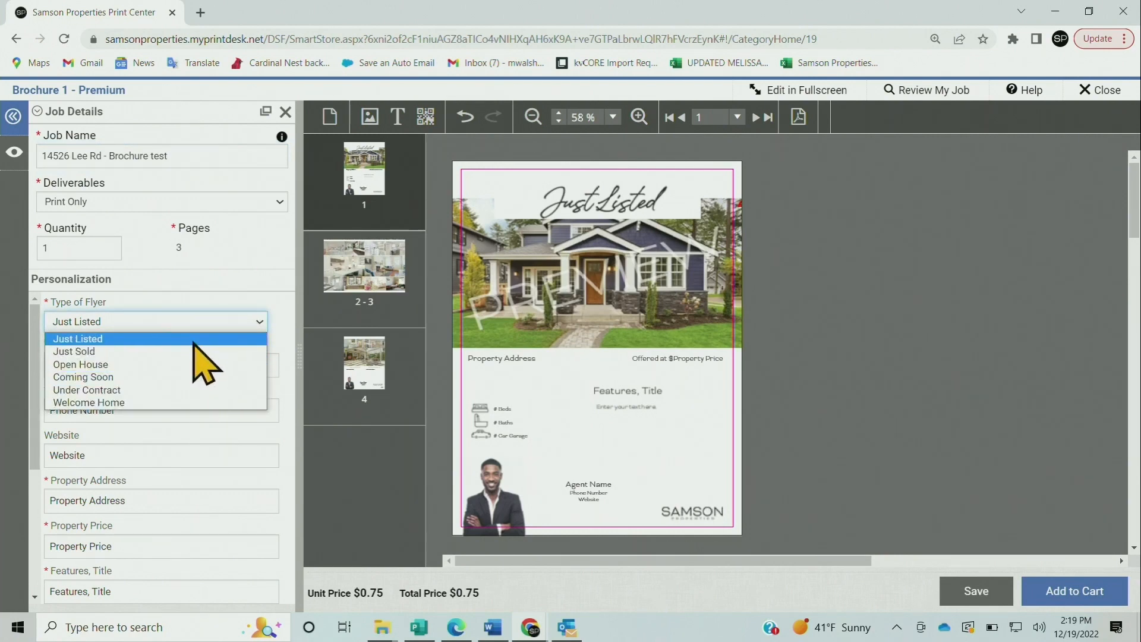
pyautogui.click(283, 304)
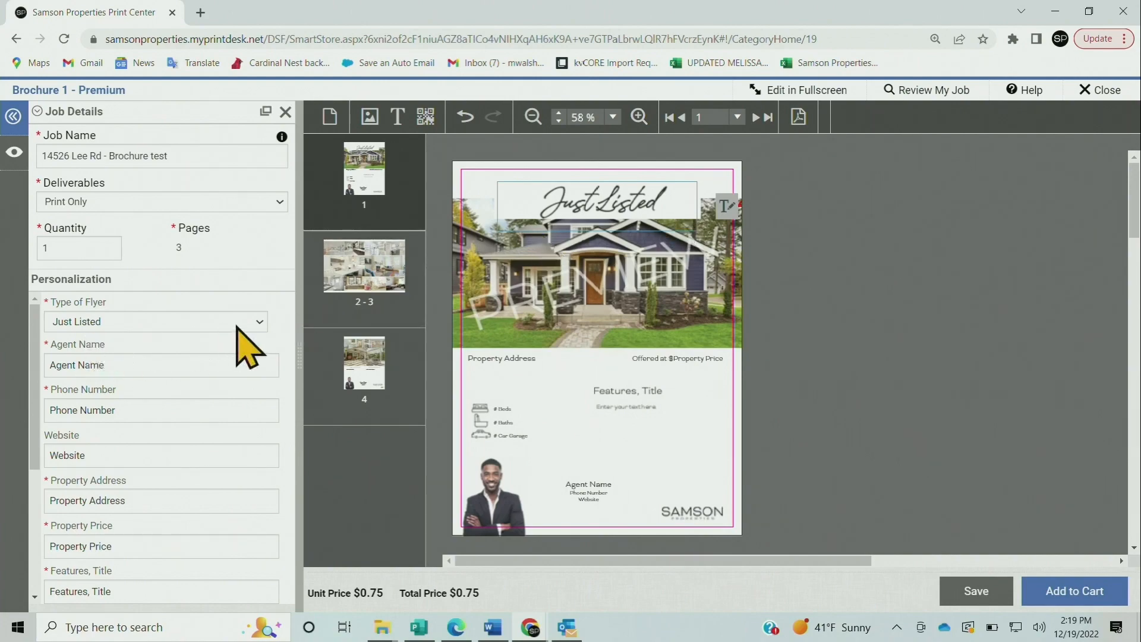
pyautogui.click(263, 326)
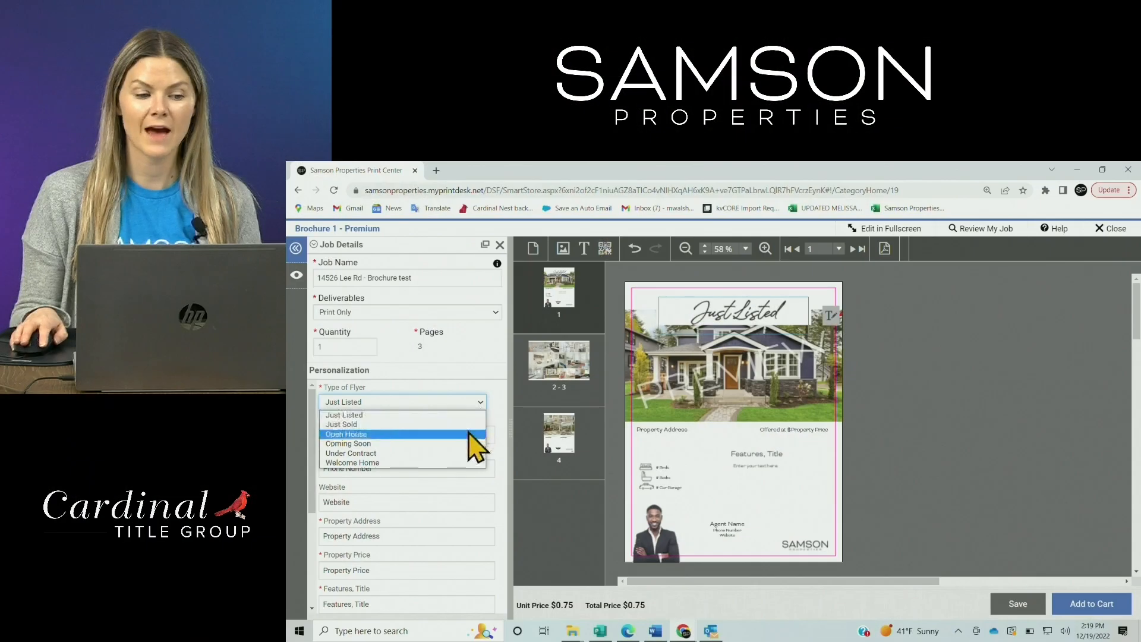
pyautogui.click(432, 433)
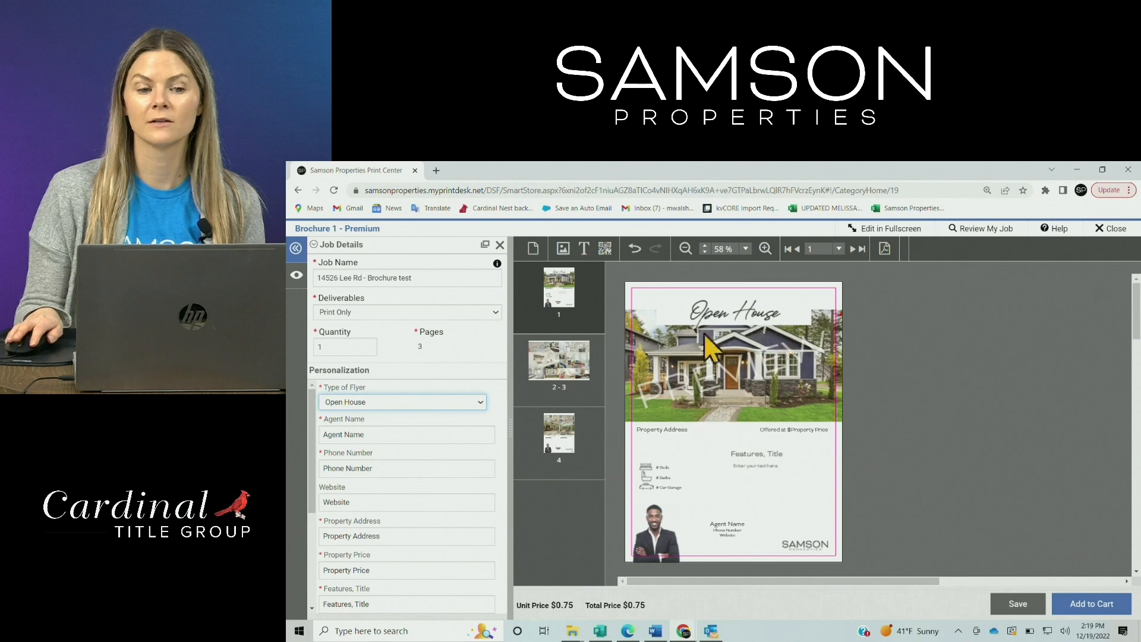
pyautogui.click(476, 404)
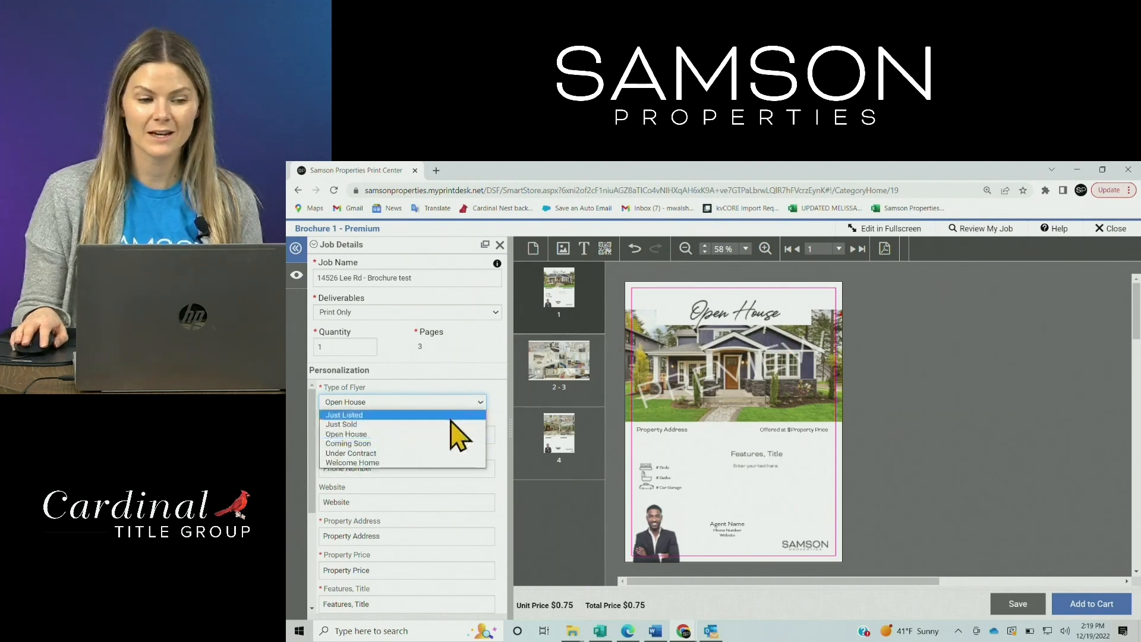
pyautogui.click(360, 463)
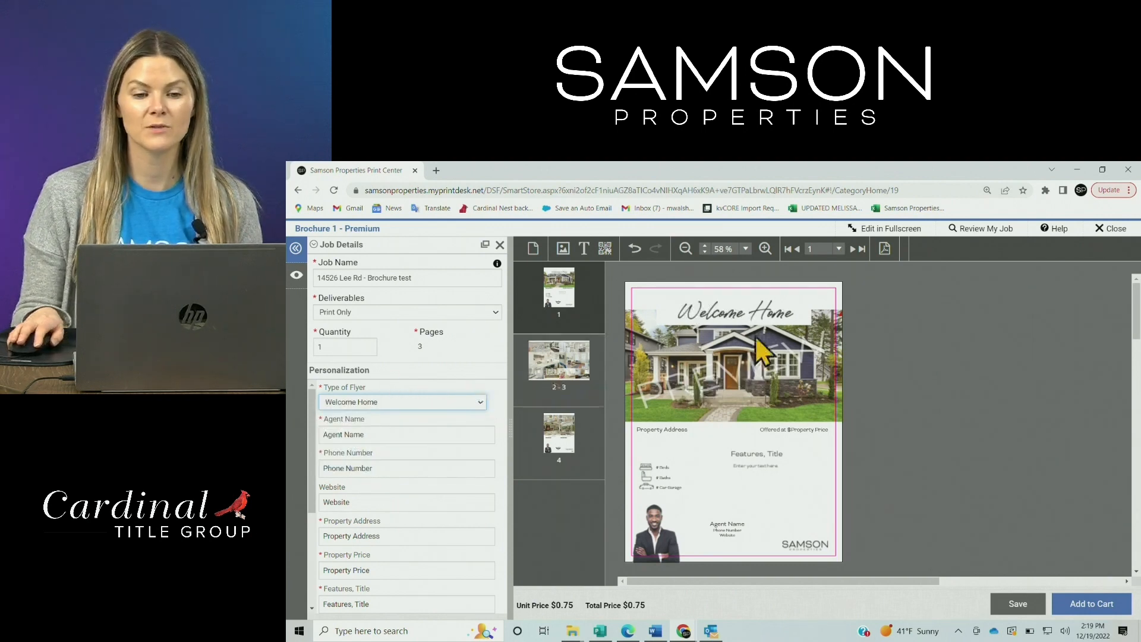
pyautogui.click(804, 316)
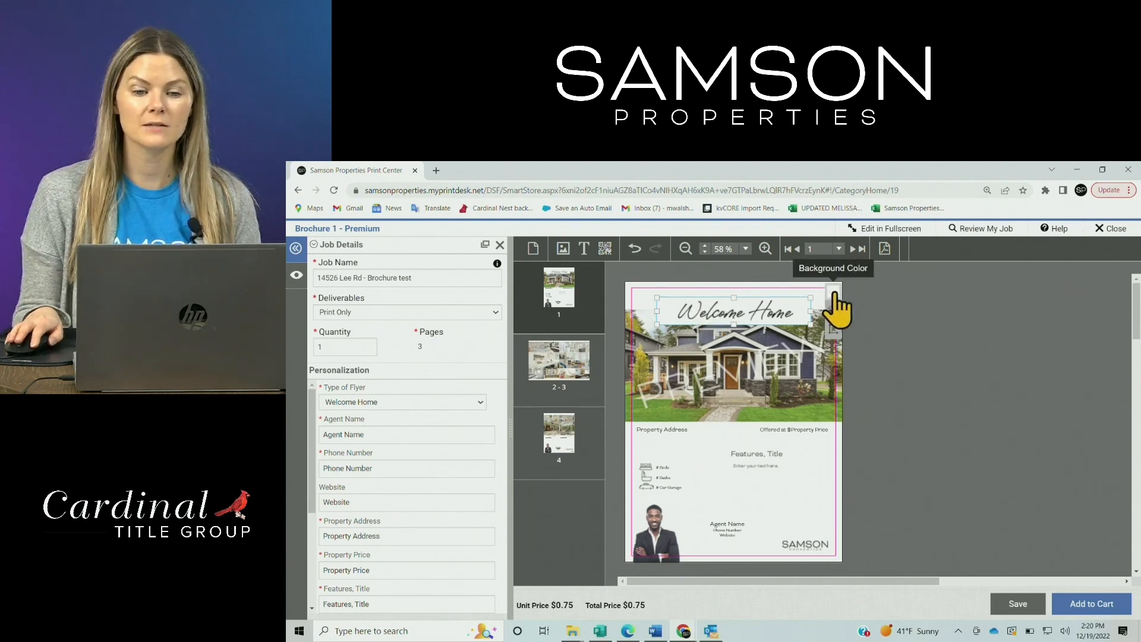
# Fill the Welcome Home headline box with teal R=95 G=208 B=191, then deselect it
pyautogui.click(834, 295)
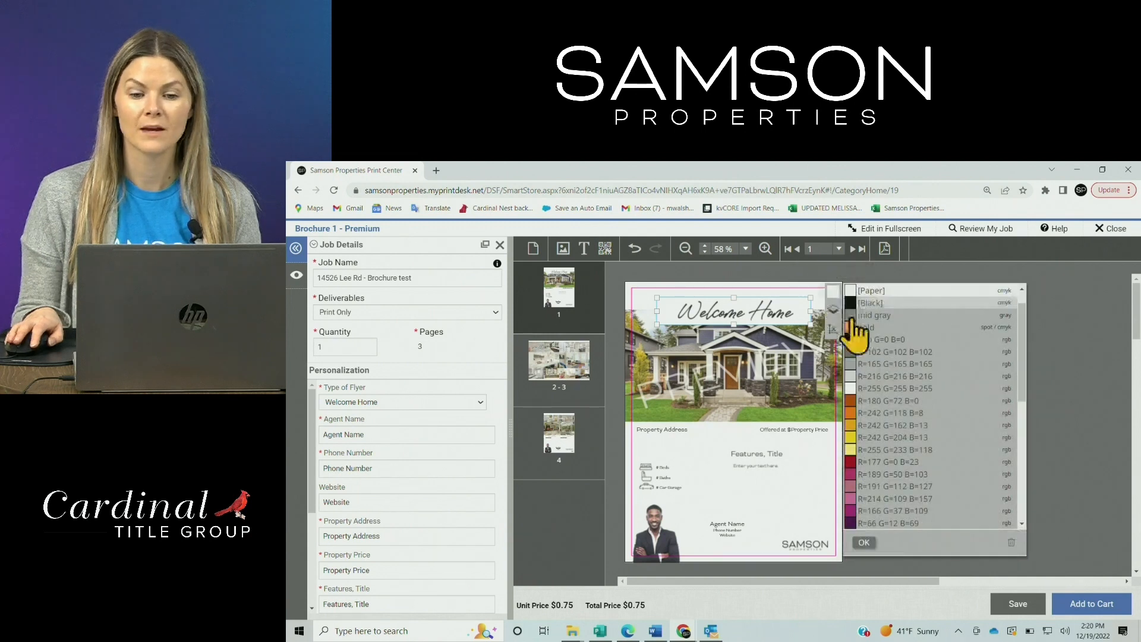
pyautogui.scroll(-4, 901, 401)
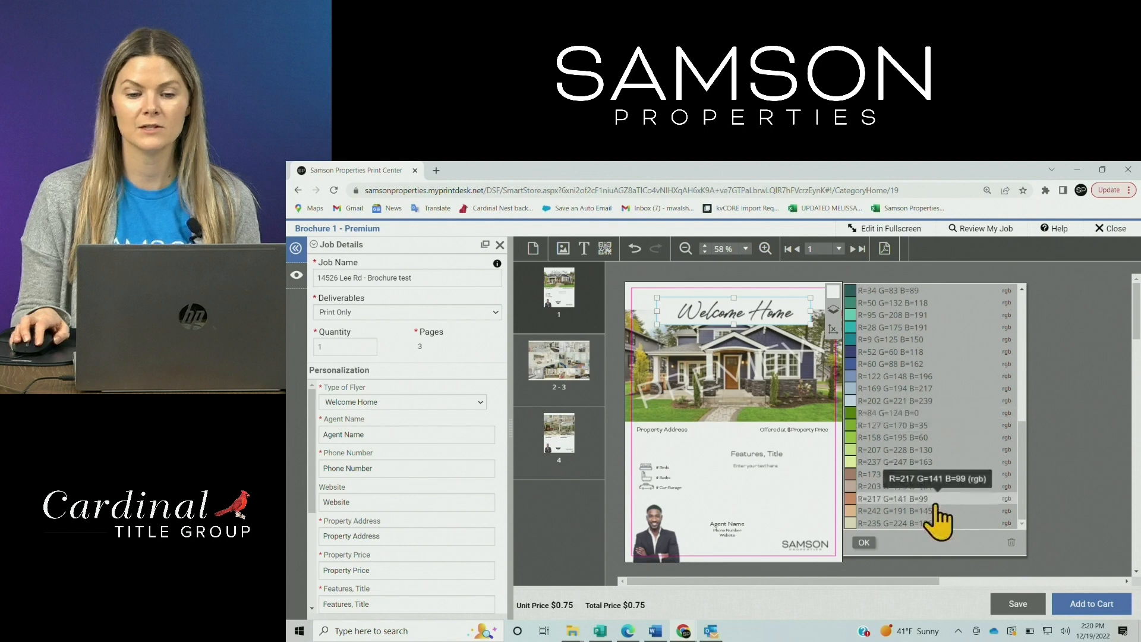
pyautogui.scroll(4, 945, 368)
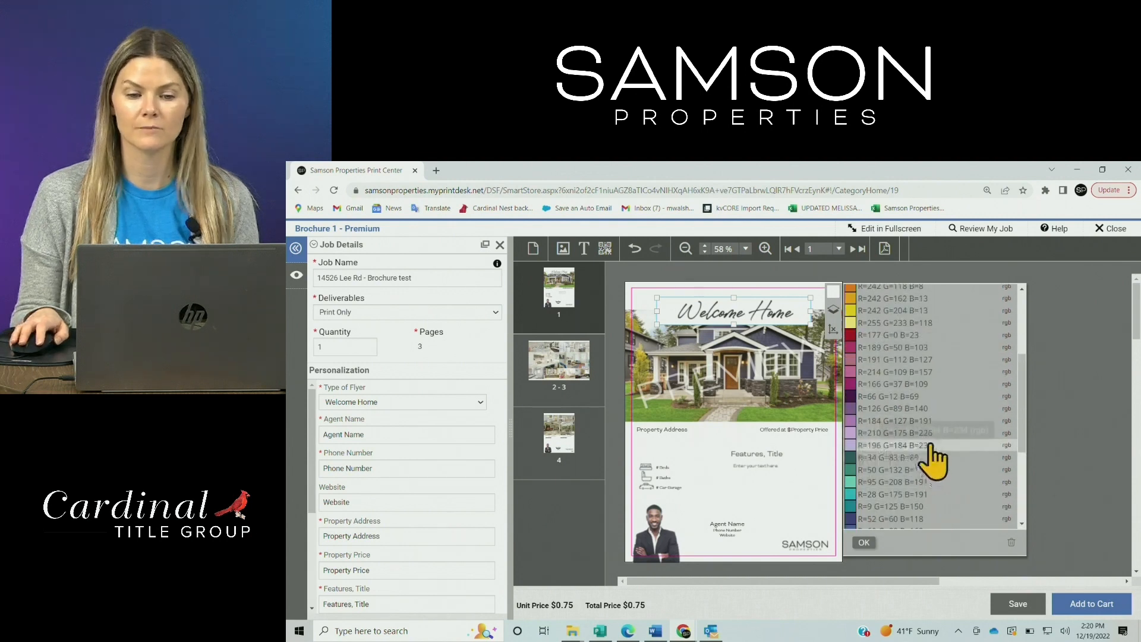
pyautogui.scroll(-3, 930, 439)
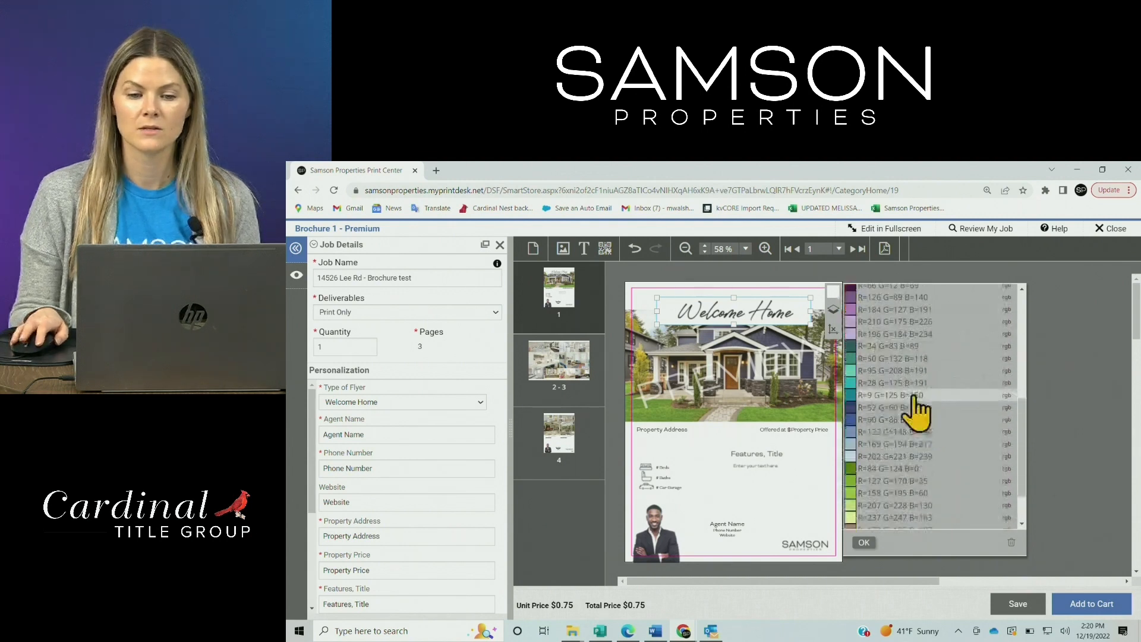
pyautogui.click(854, 372)
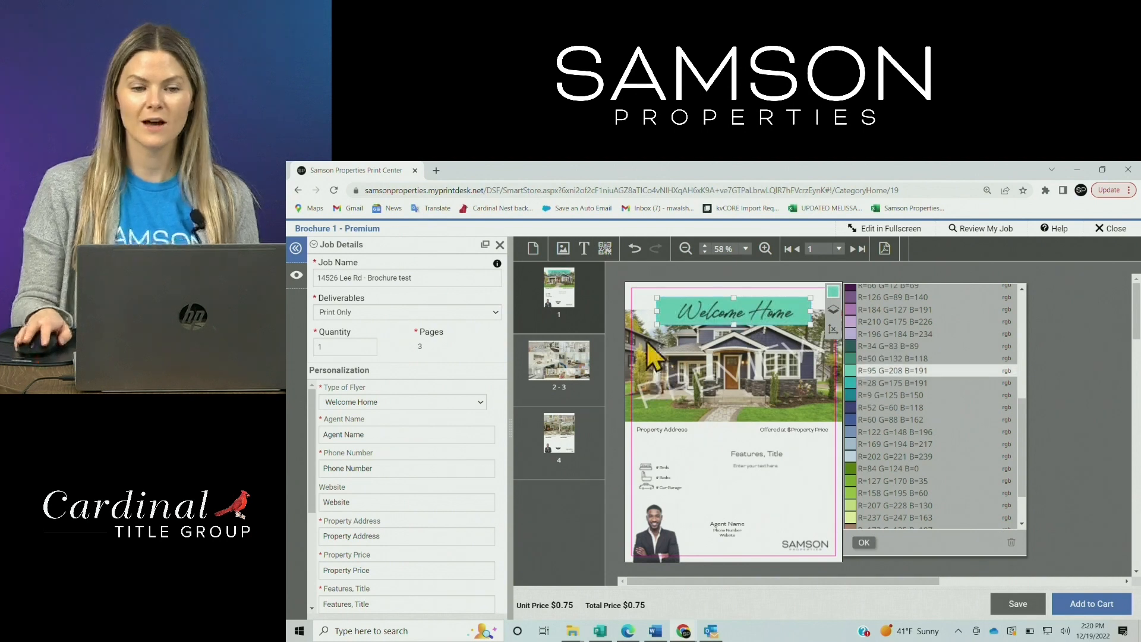
pyautogui.click(646, 298)
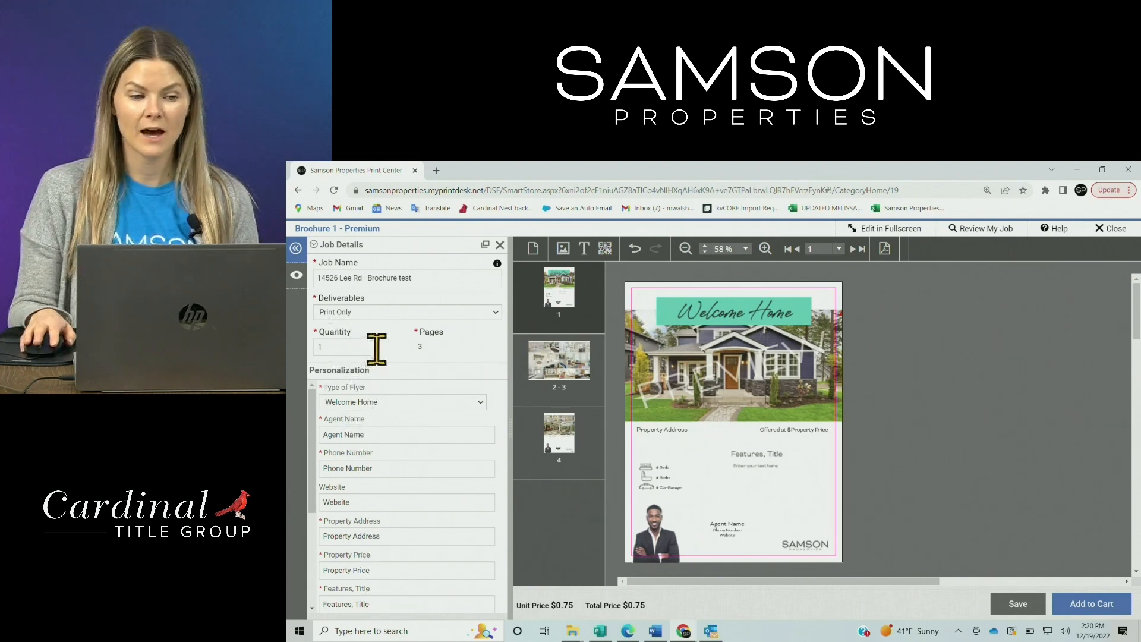
pyautogui.scroll(-3, 389, 429)
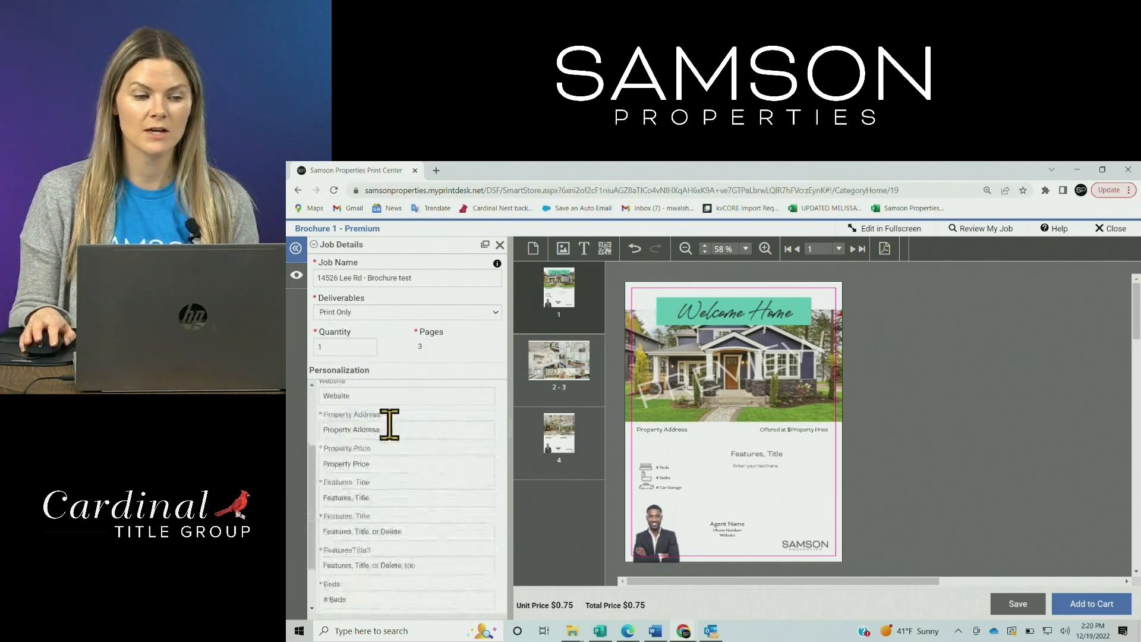
pyautogui.scroll(3, 394, 423)
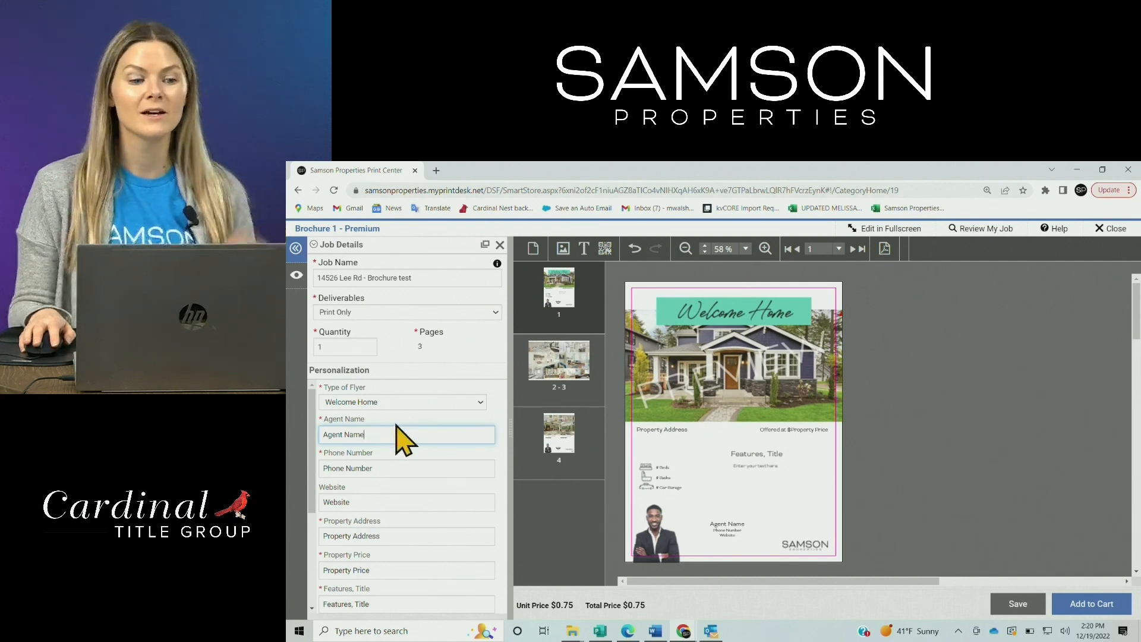
# Replace the Agent Name, Phone Number and Website placeholders with the agent's details
pyautogui.tripleClick(400, 430)
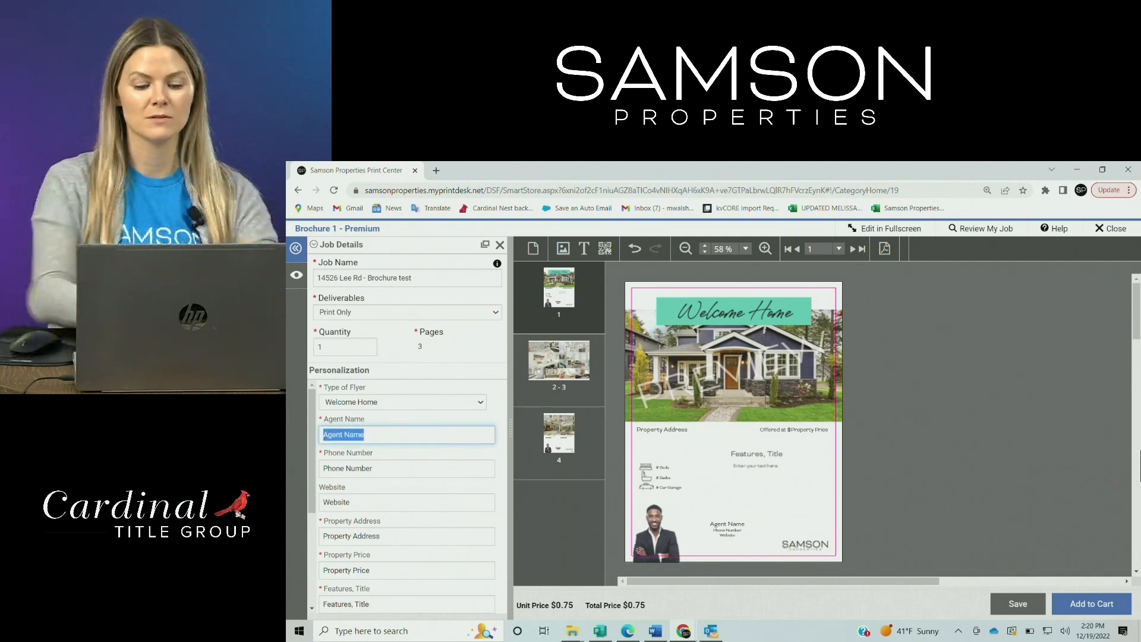
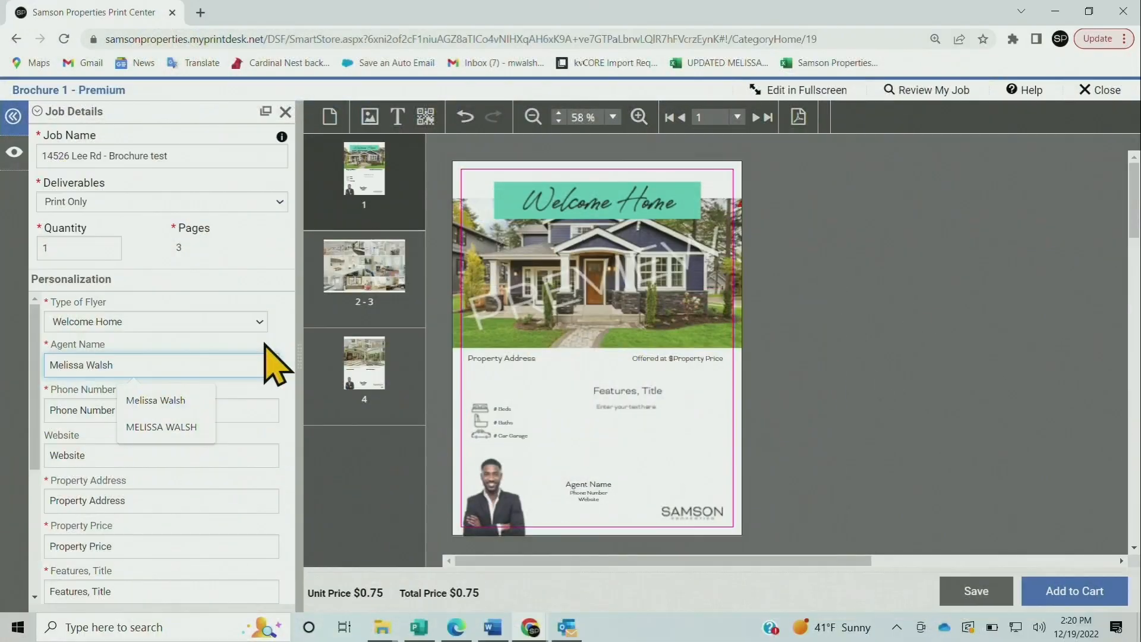
pyautogui.click(484, 419)
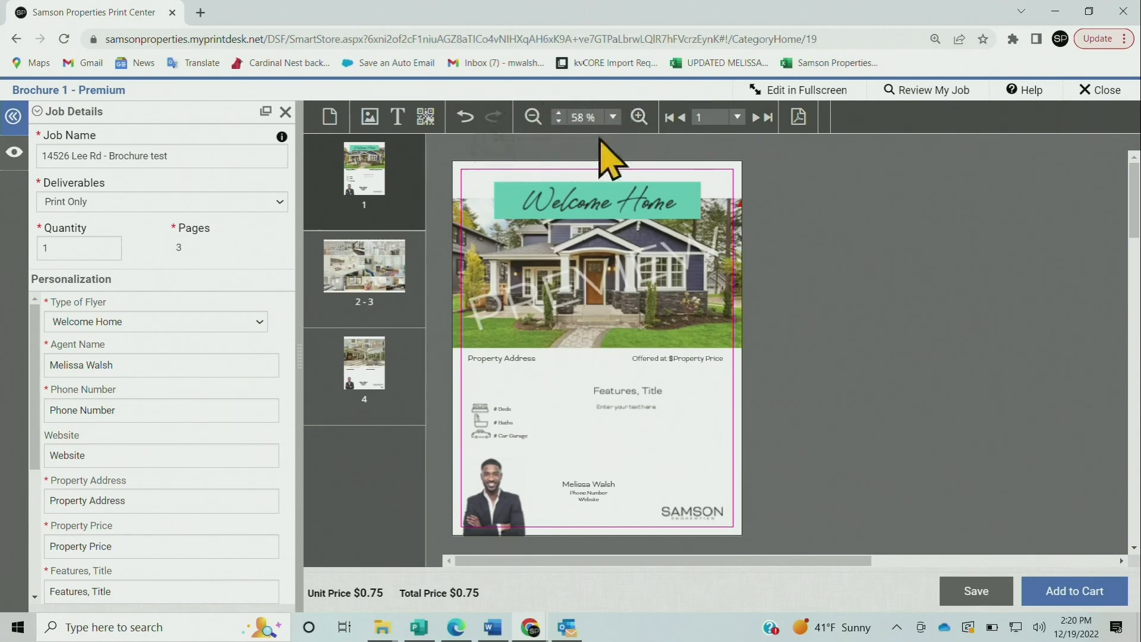
pyautogui.click(639, 117)
pyautogui.click(643, 117)
pyautogui.click(642, 117)
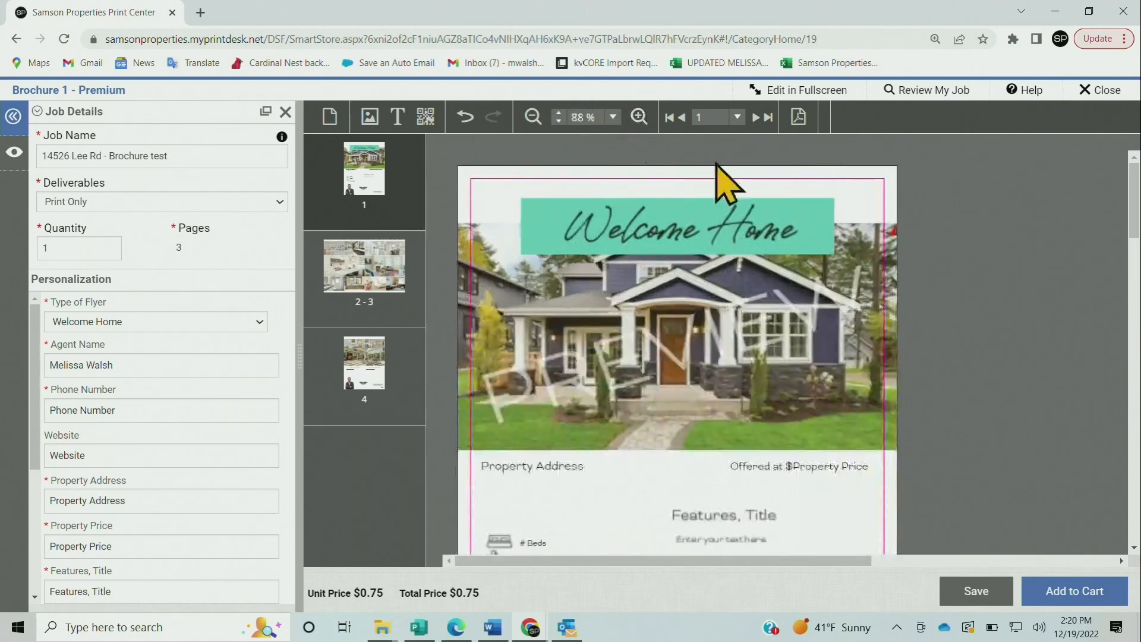
pyautogui.scroll(-7, 781, 220)
pyautogui.scroll(4, 778, 220)
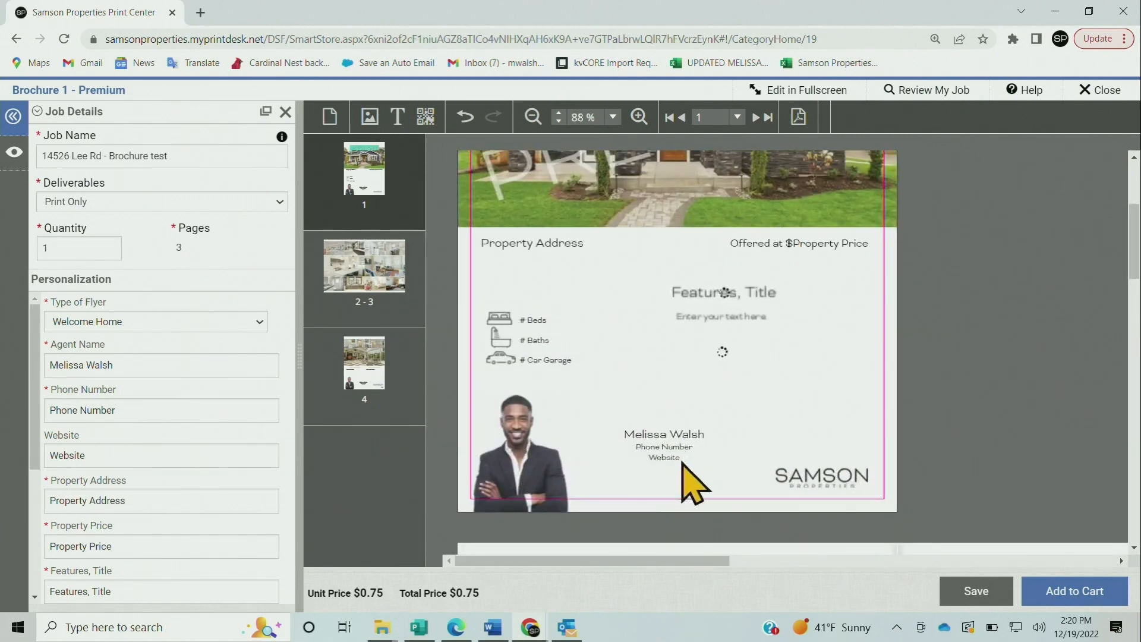
pyautogui.click(151, 413)
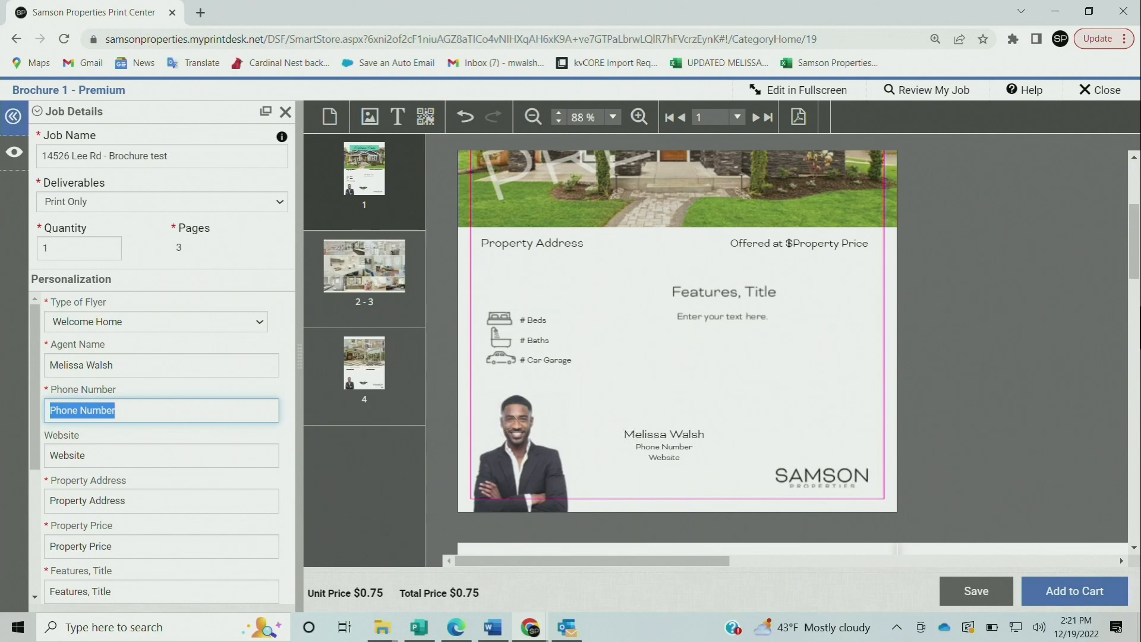
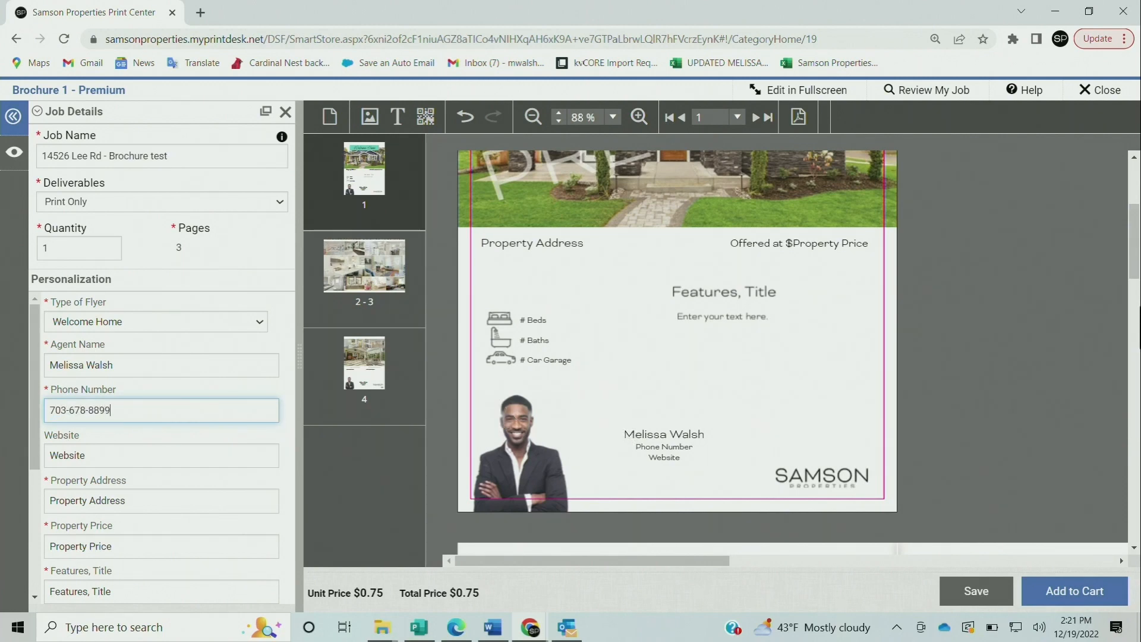
pyautogui.click(192, 437)
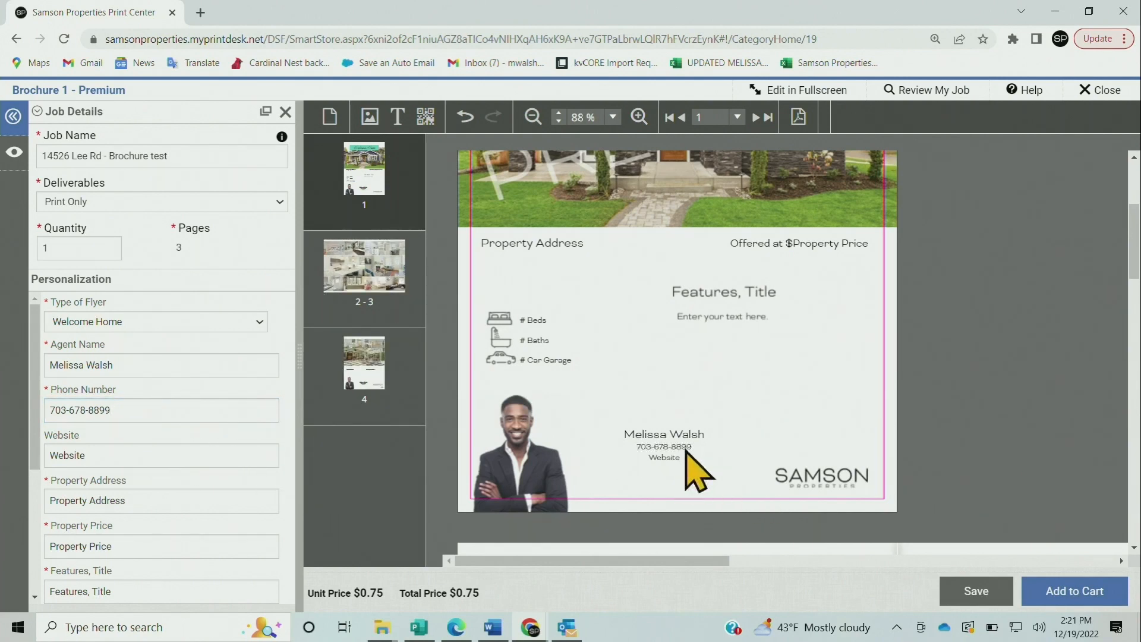
pyautogui.moveTo(184, 458); pyautogui.dragTo(46, 454)
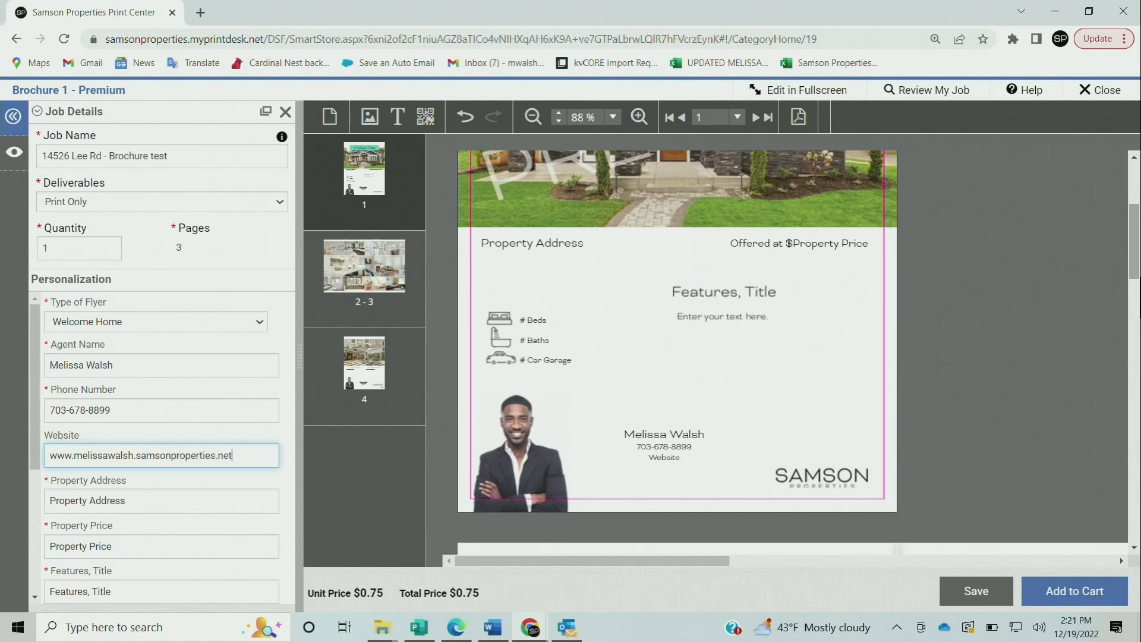
pyautogui.click(82, 426)
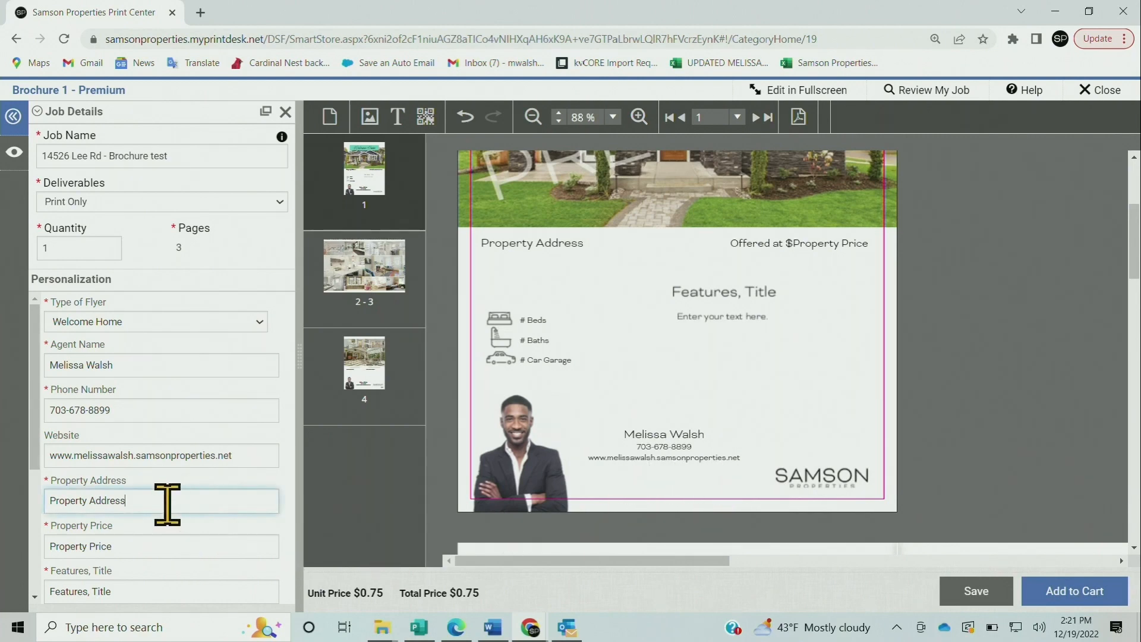
# Enter the property's street address and the $899,000 price on the brochure
pyautogui.moveTo(167, 504); pyautogui.dragTo(45, 517)
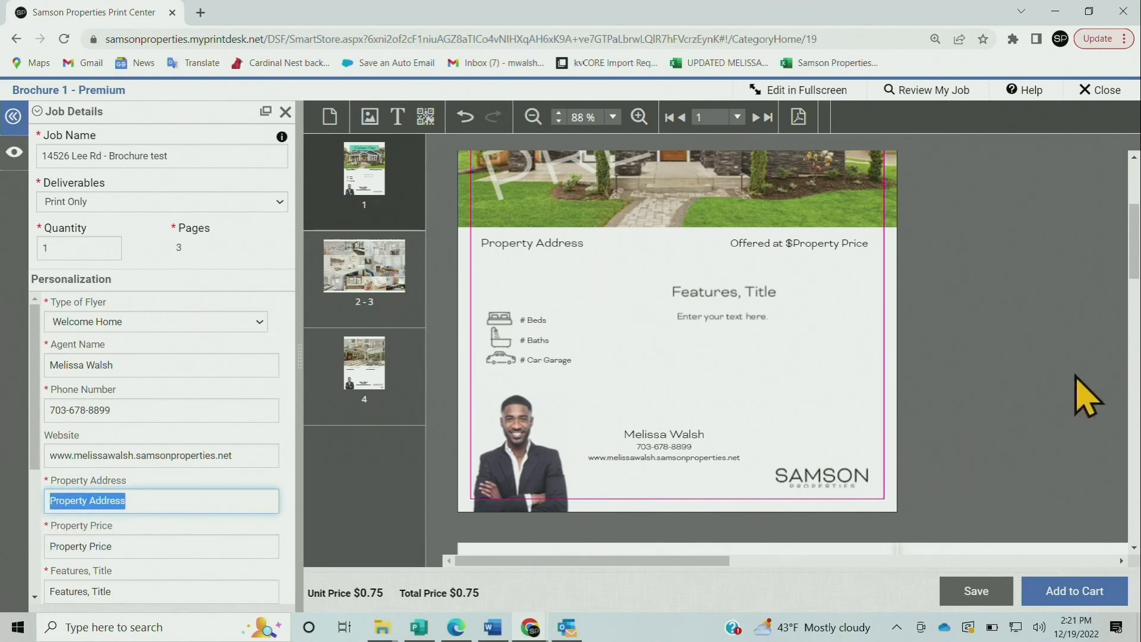
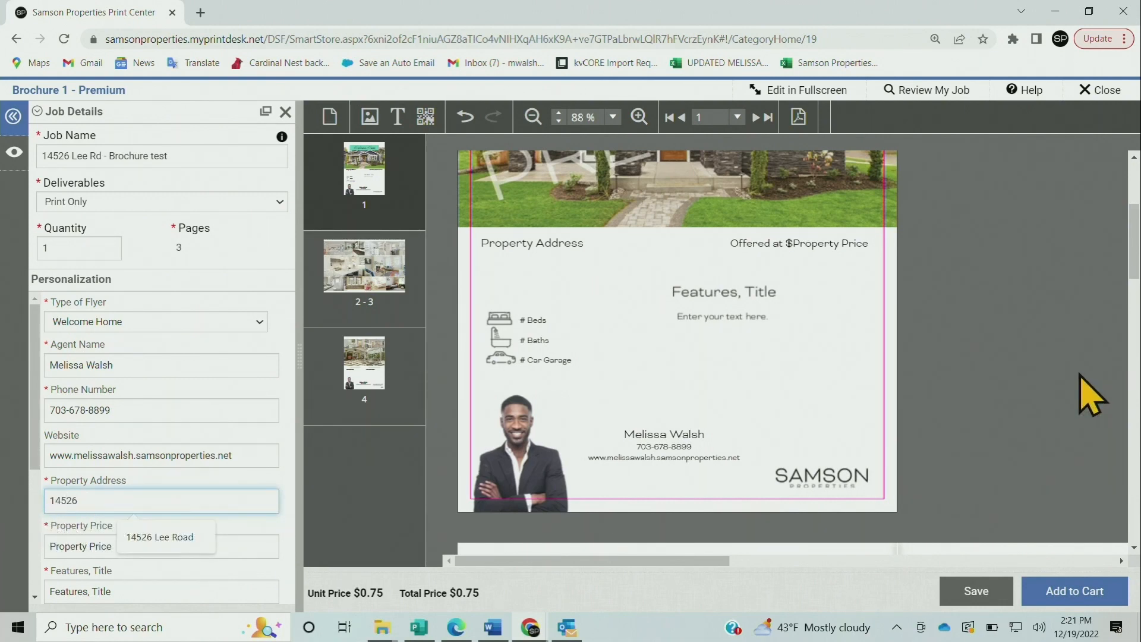
pyautogui.click(172, 538)
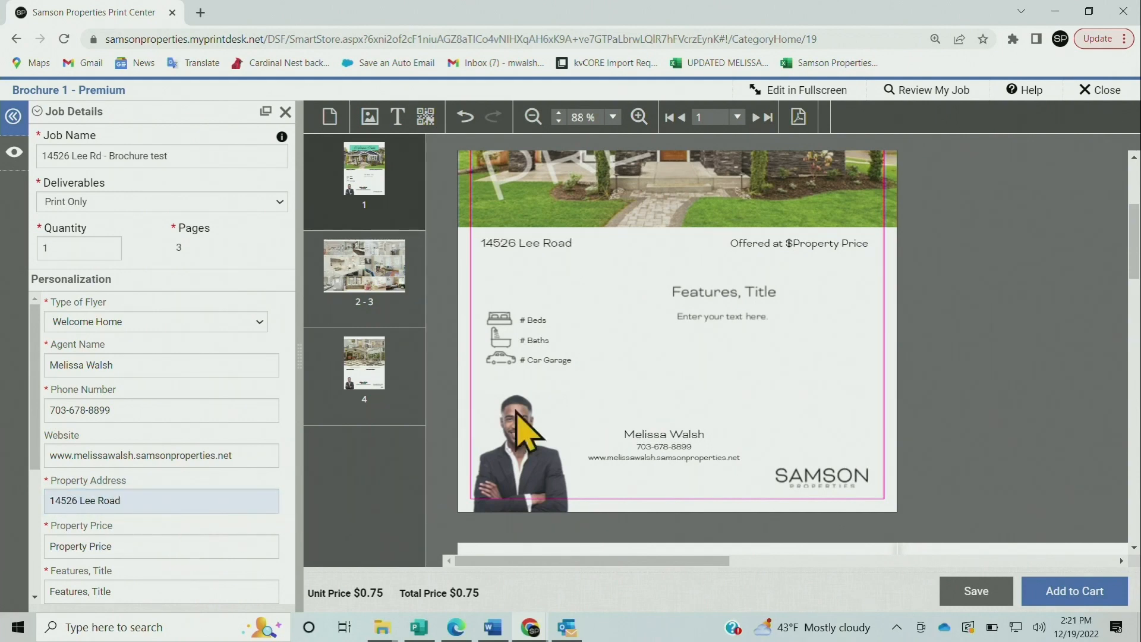
pyautogui.click(599, 288)
pyautogui.click(640, 258)
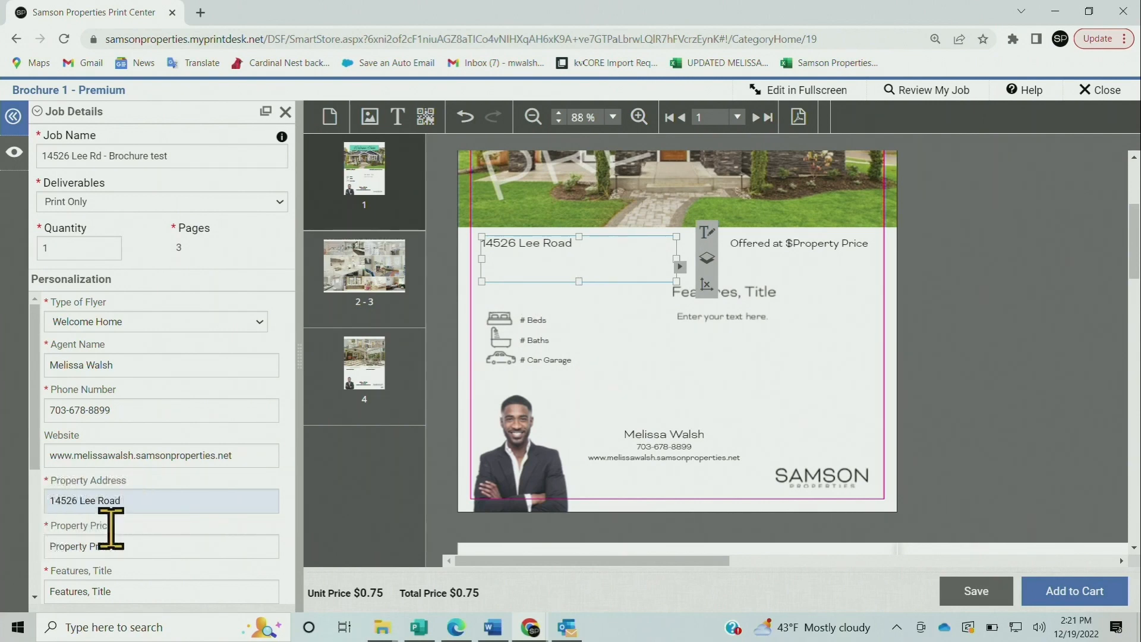
pyautogui.moveTo(150, 542); pyautogui.dragTo(33, 570)
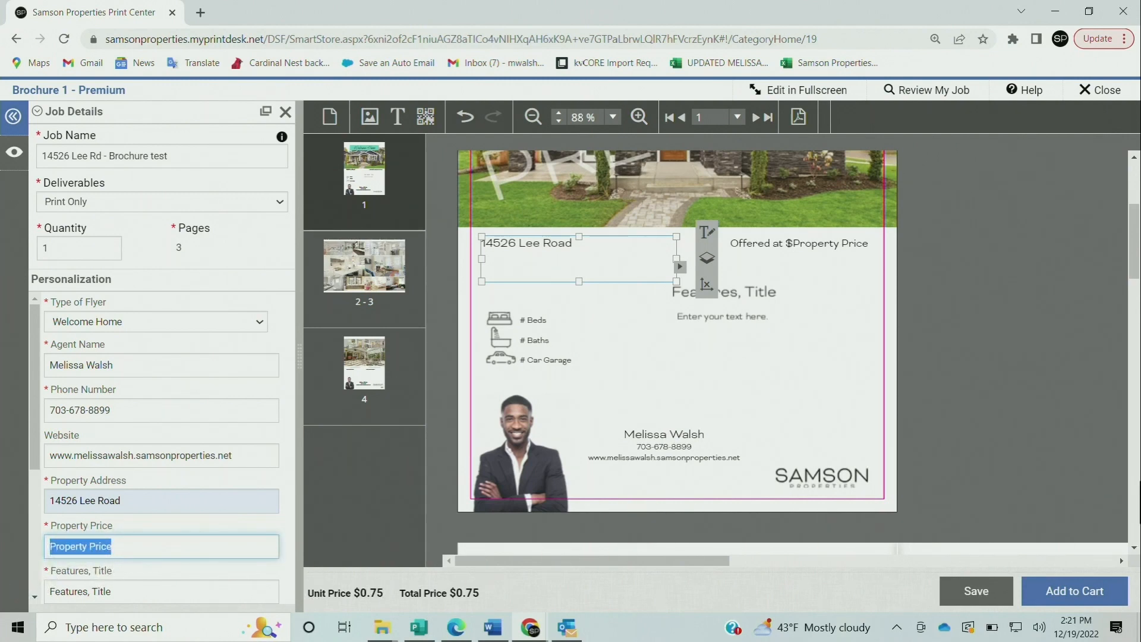
pyautogui.write('899,000')
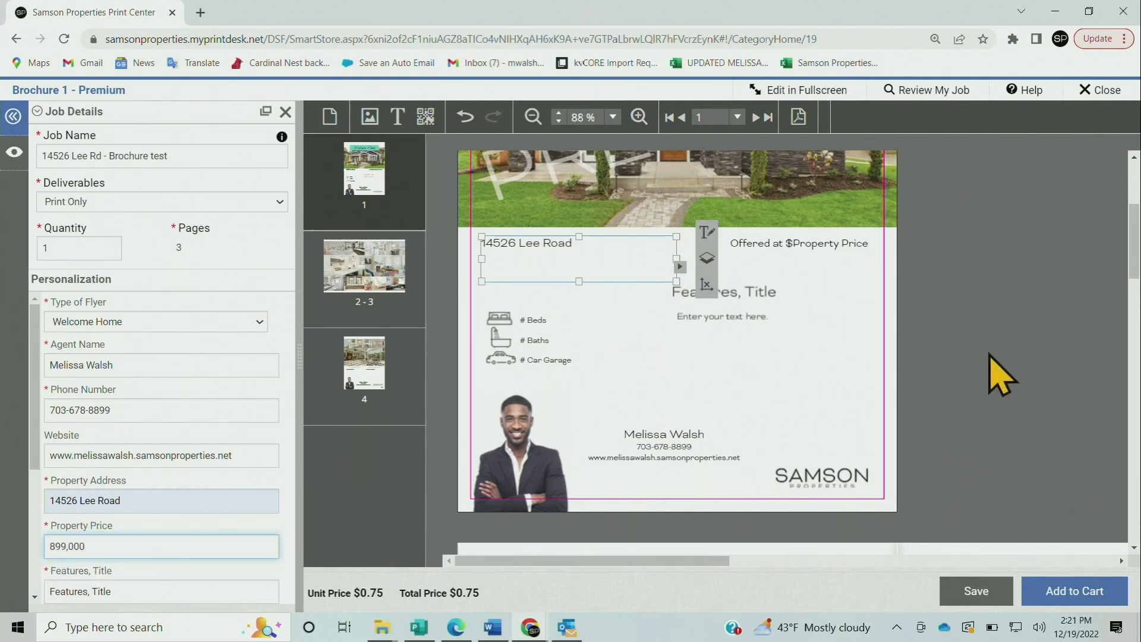
pyautogui.click(699, 383)
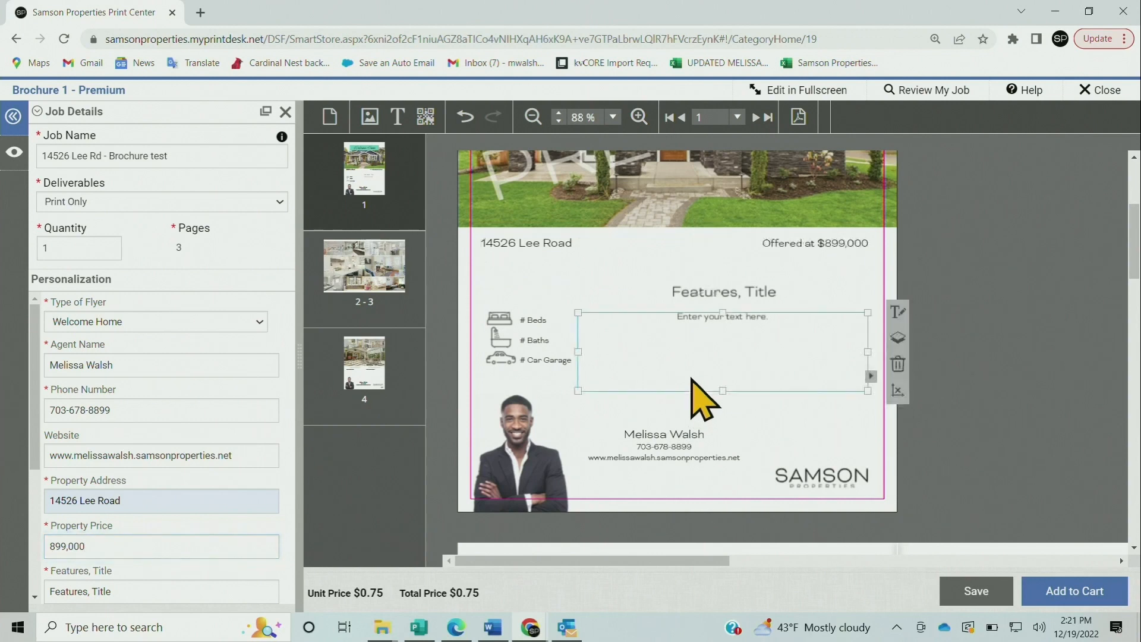
pyautogui.click(866, 241)
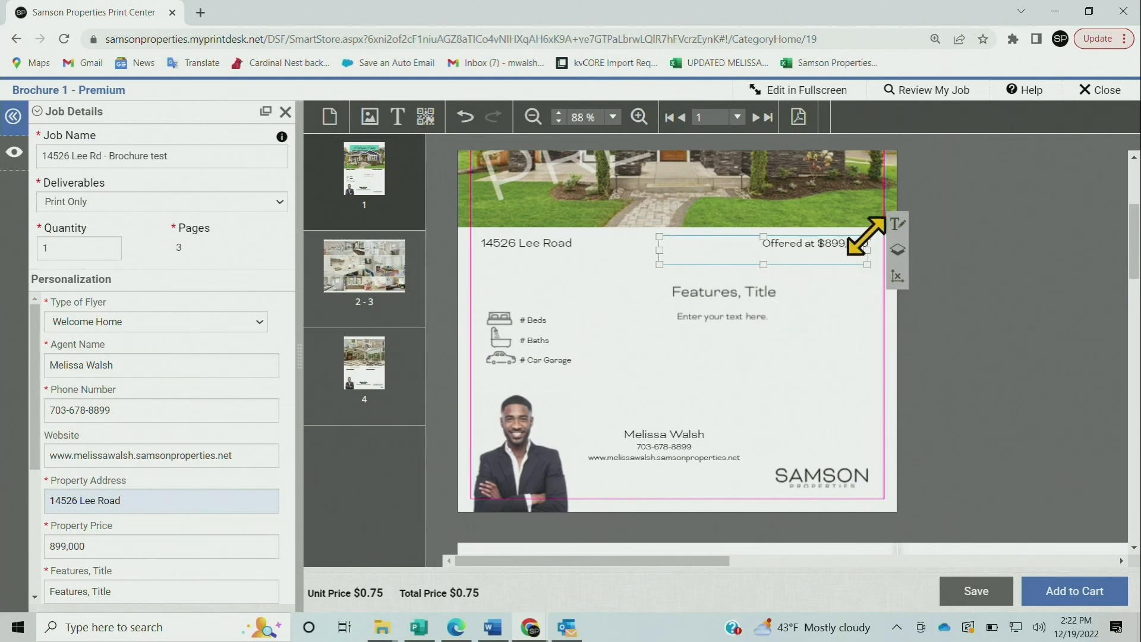
# Change the price line from 'Offered at' to 'Listed at $899,000'
pyautogui.click(897, 225)
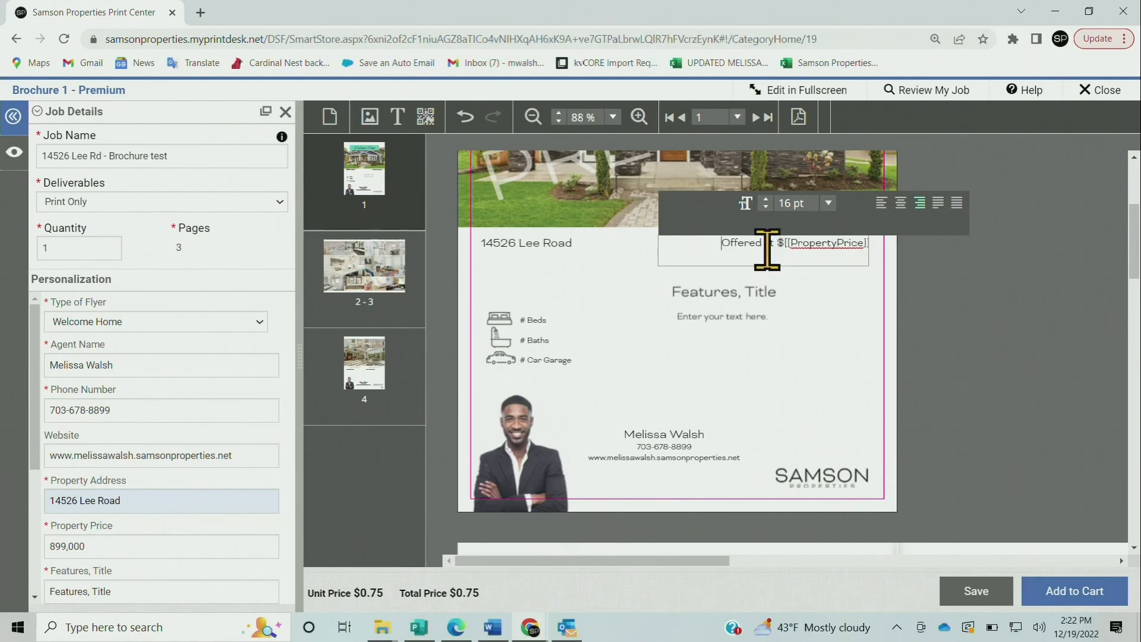
pyautogui.moveTo(759, 249); pyautogui.dragTo(725, 250)
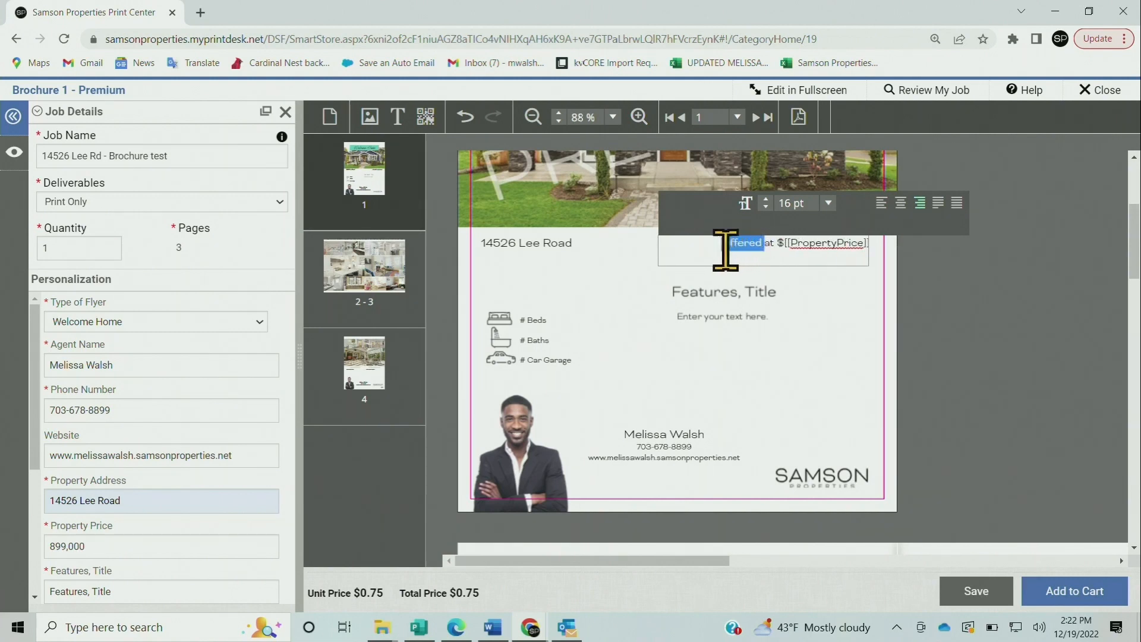
pyautogui.write('List')
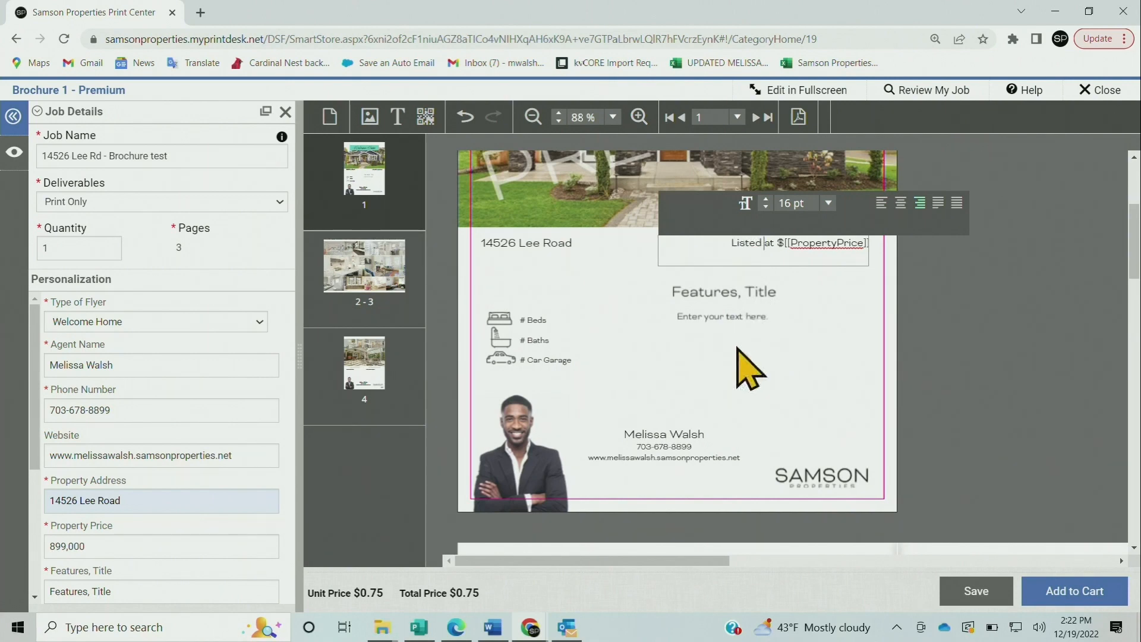
pyautogui.click(747, 369)
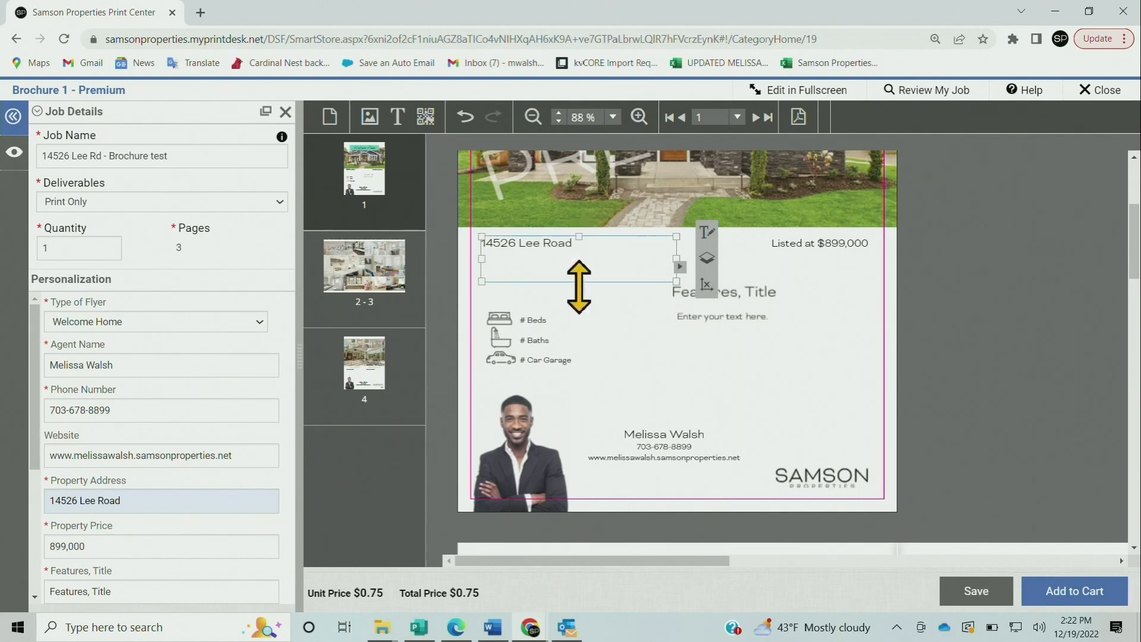
# Reduce the height of the address text box on the page
pyautogui.moveTo(579, 284); pyautogui.dragTo(583, 260)
pyautogui.click(587, 285)
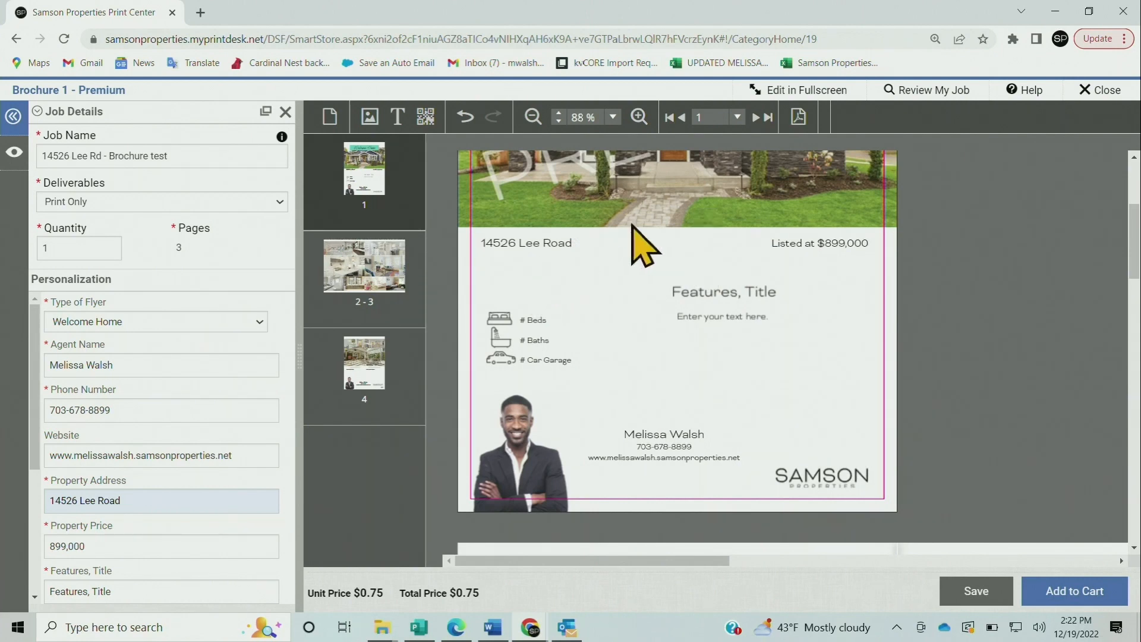
pyautogui.click(571, 255)
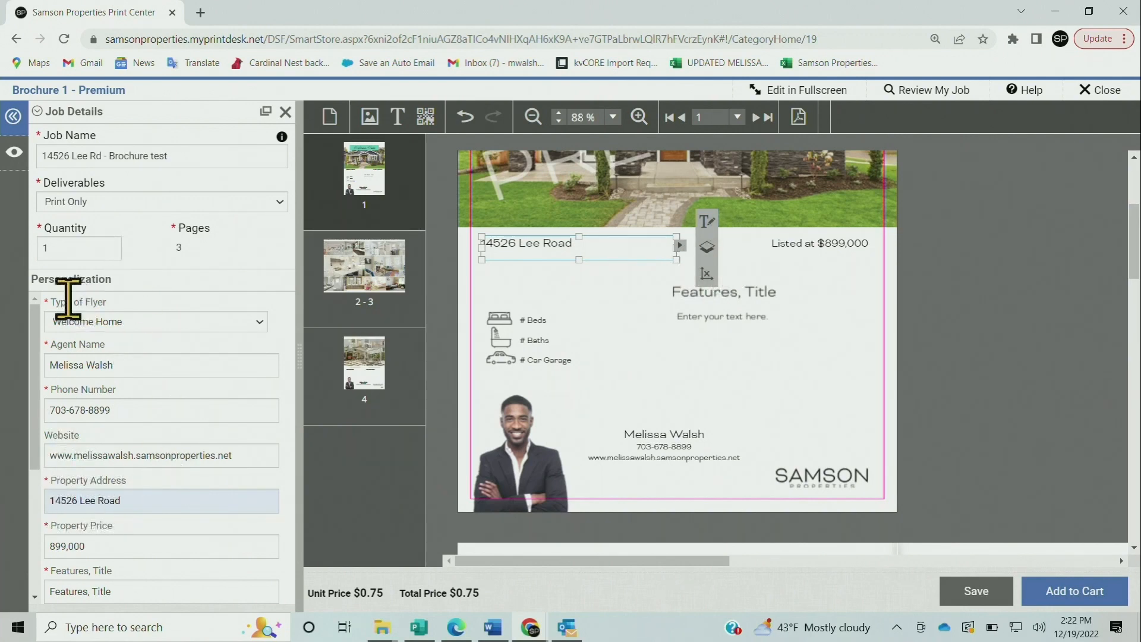
# Complete the Property Address with the city, state and ZIP (Chantilly, VA 20151)
pyautogui.scroll(-1, 141, 467)
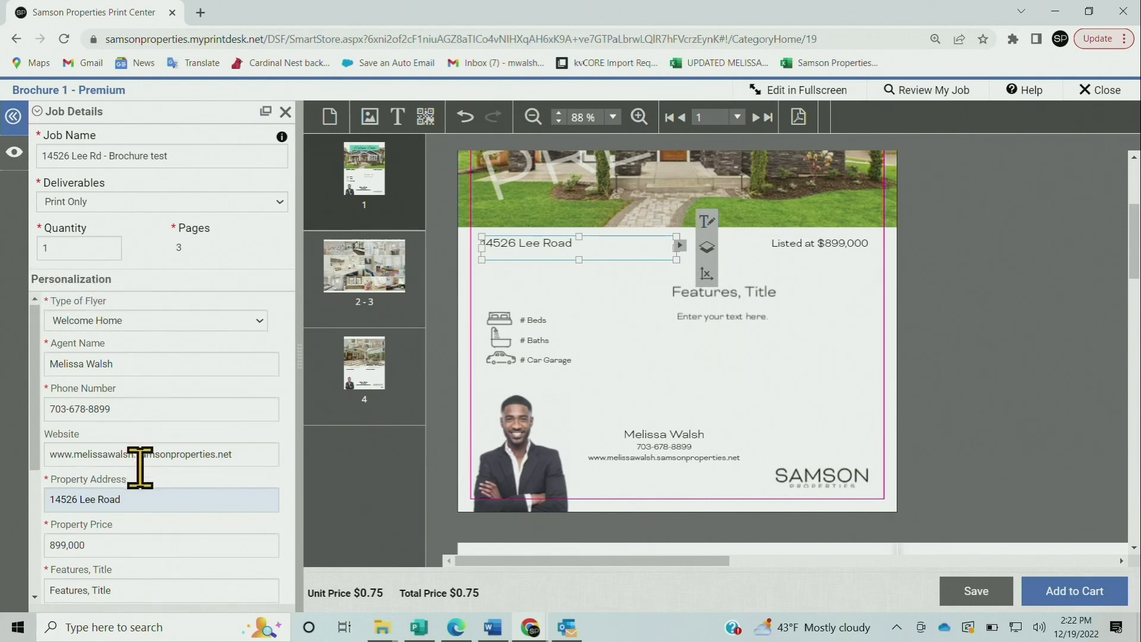
pyautogui.click(278, 428)
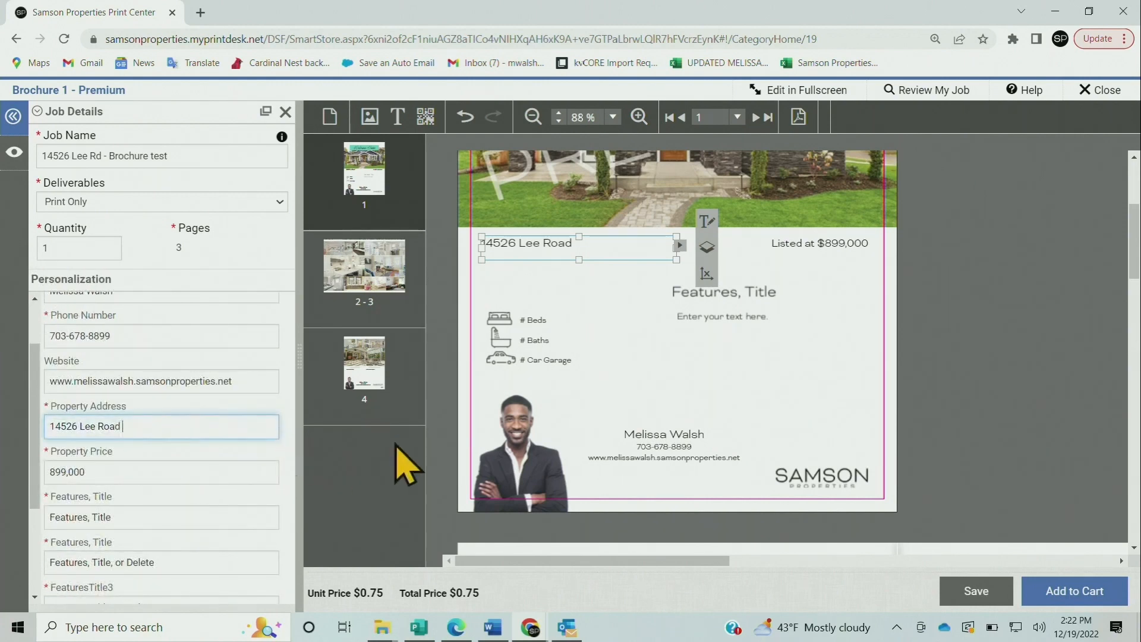
pyautogui.write('Chantilly VA 20151')
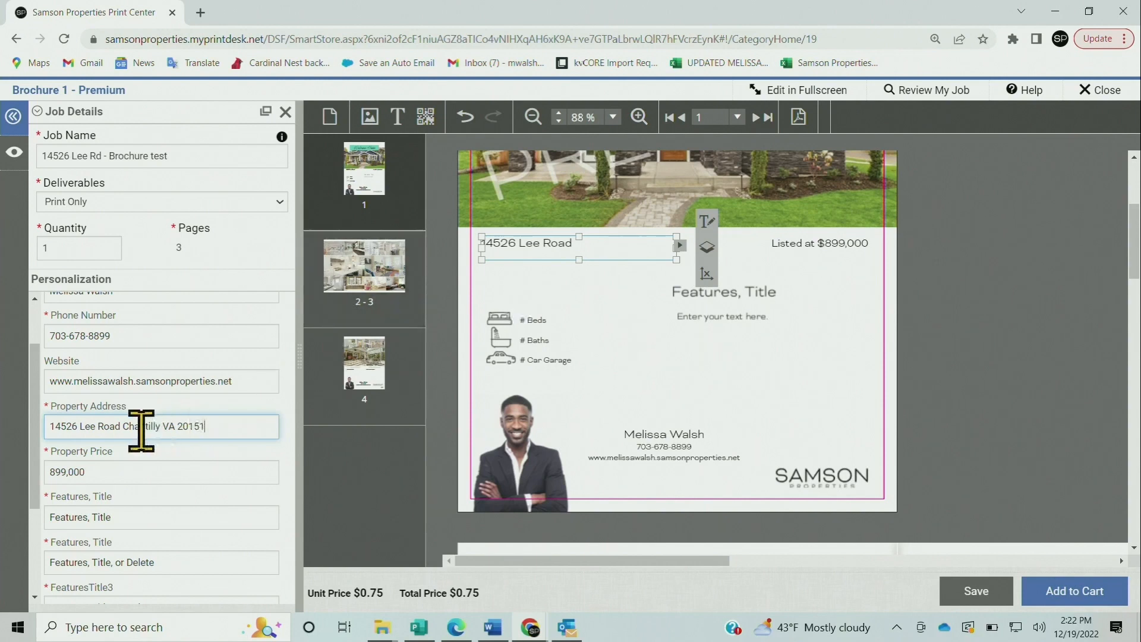
pyautogui.click(639, 294)
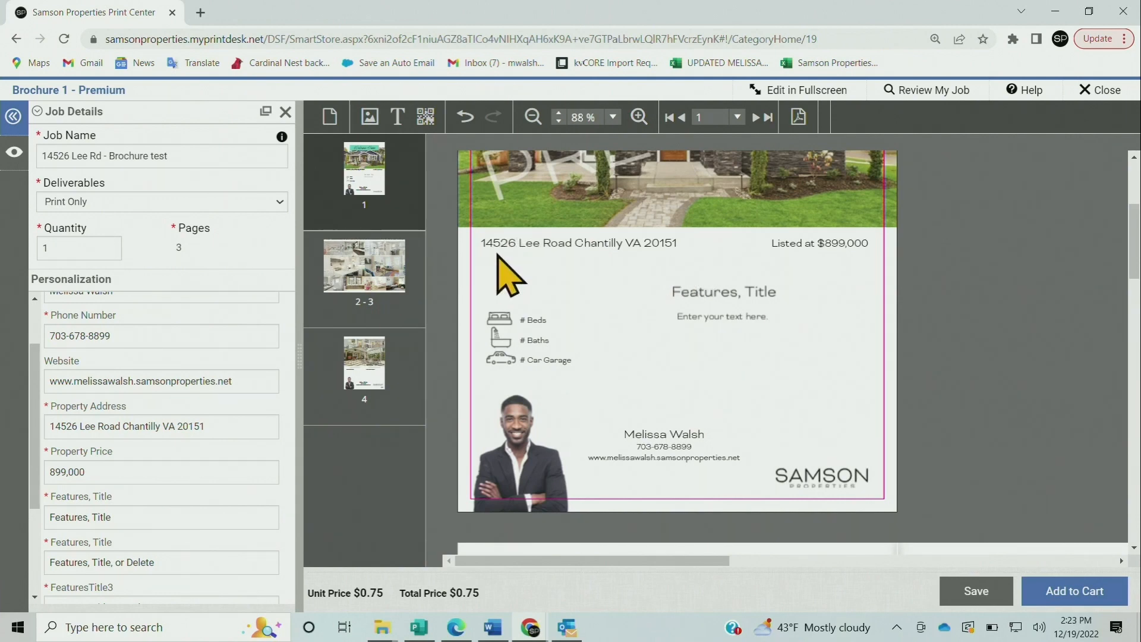
# Replace the Features, Title placeholder with 'Make Yourself at Home!' on the brochure
pyautogui.click(757, 296)
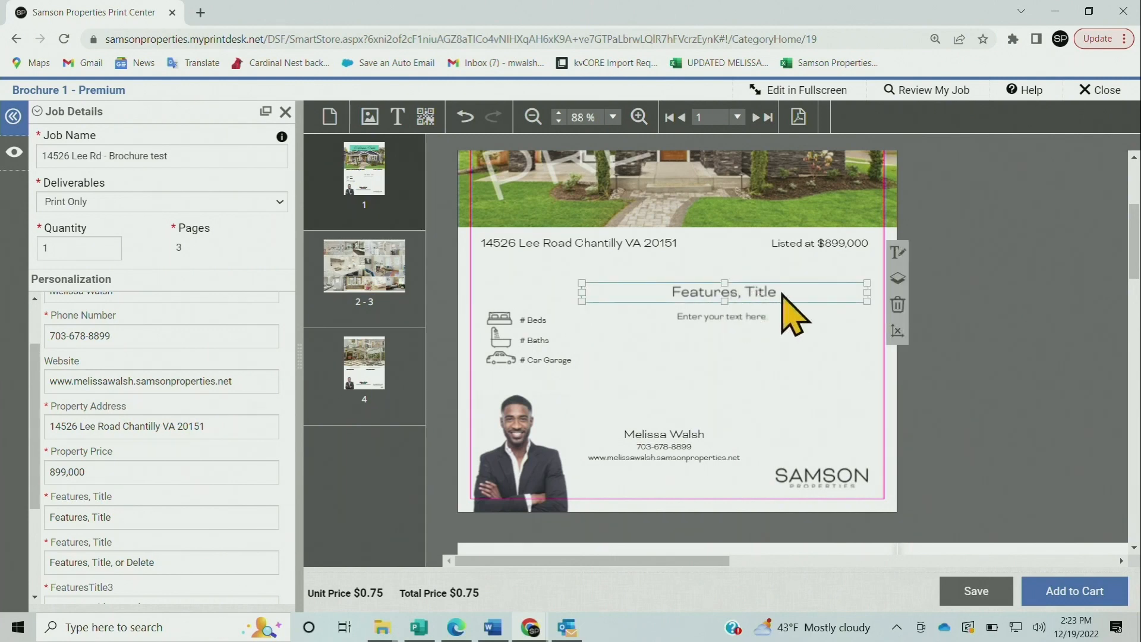
pyautogui.click(143, 510)
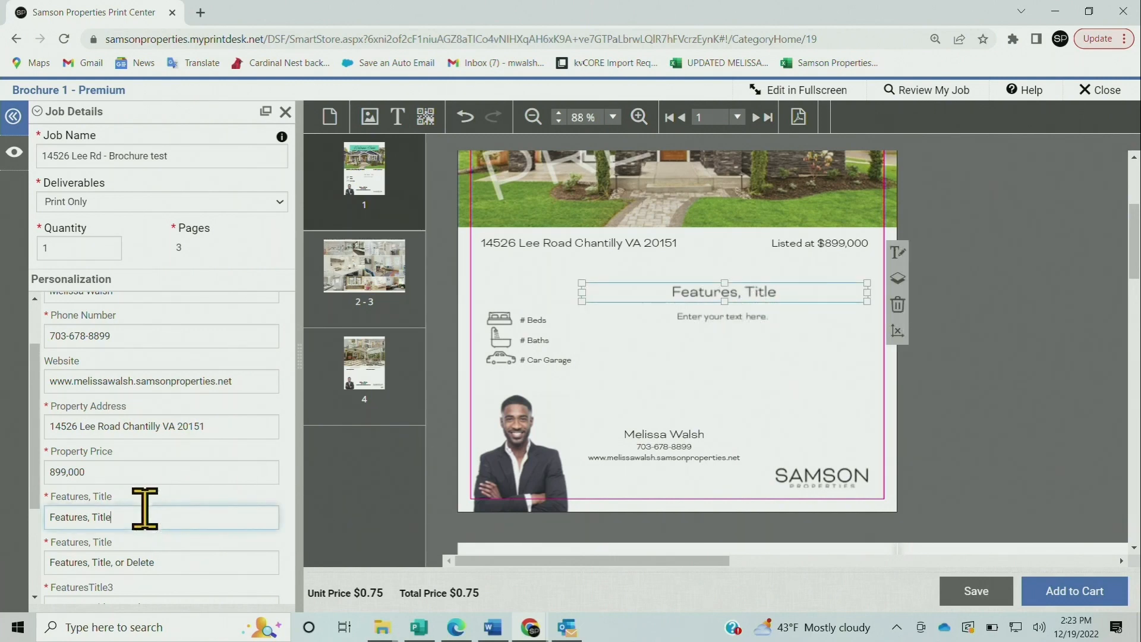
pyautogui.moveTo(133, 508); pyautogui.dragTo(47, 519)
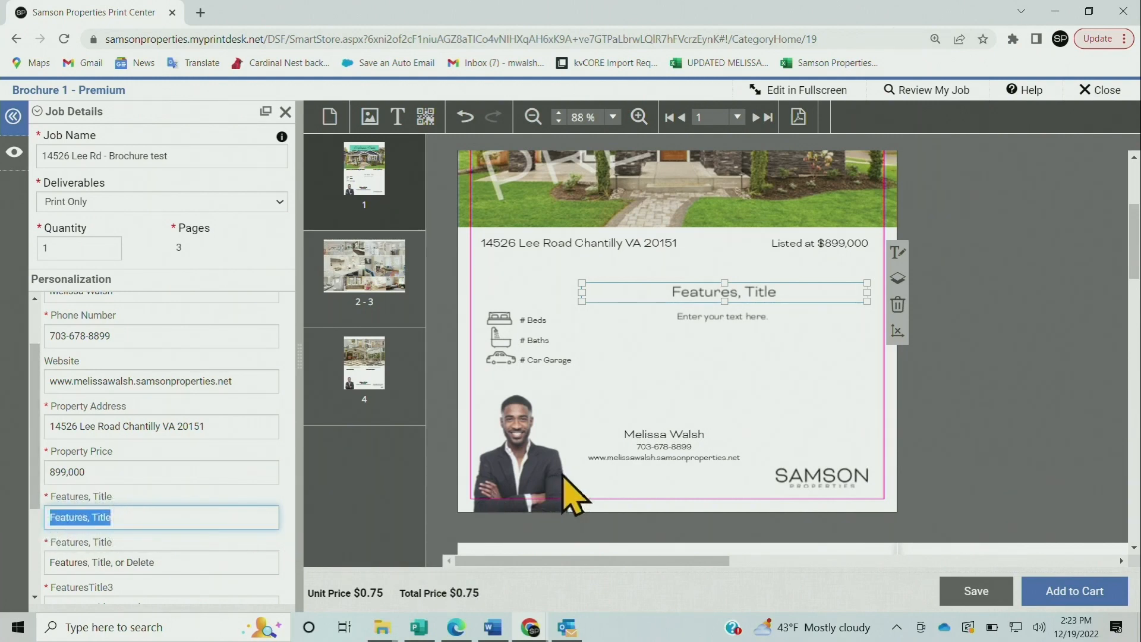
pyautogui.write('Make T')
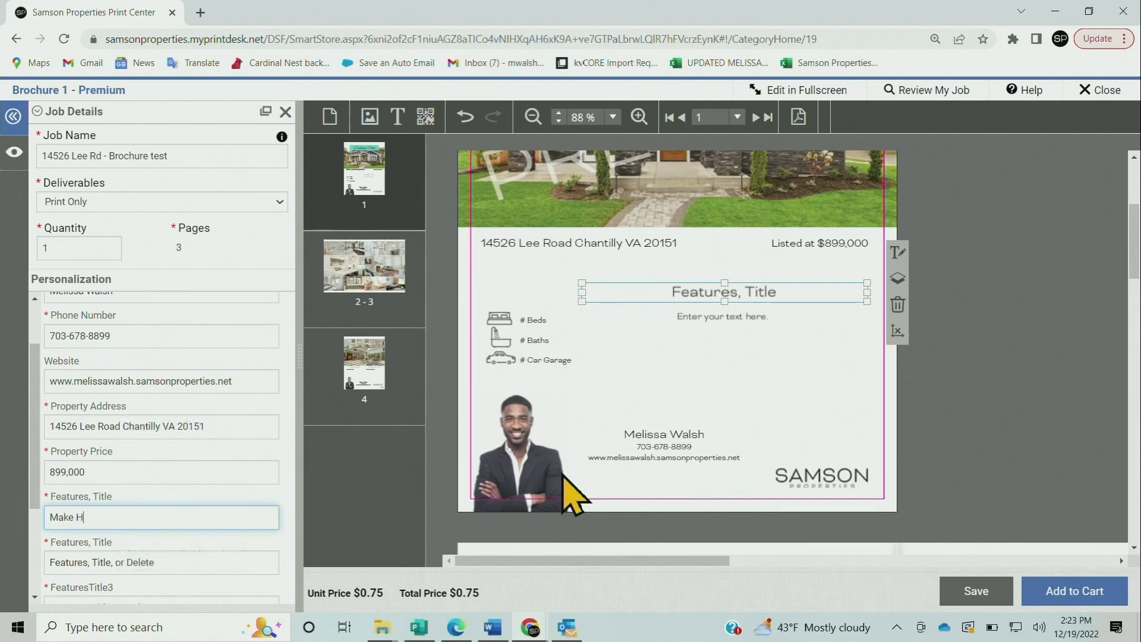
pyautogui.press('BackSpace')
pyautogui.write('TY')
pyautogui.press('BackSpace')
pyautogui.write('Yourself at Hom')
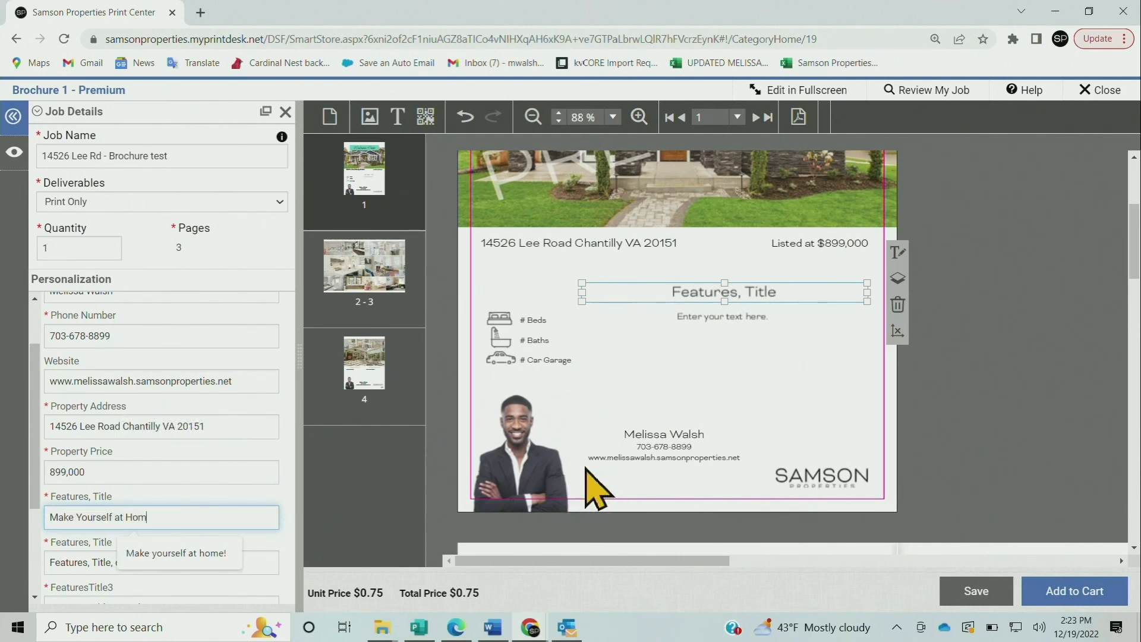
pyautogui.write('e!')
pyautogui.click(683, 369)
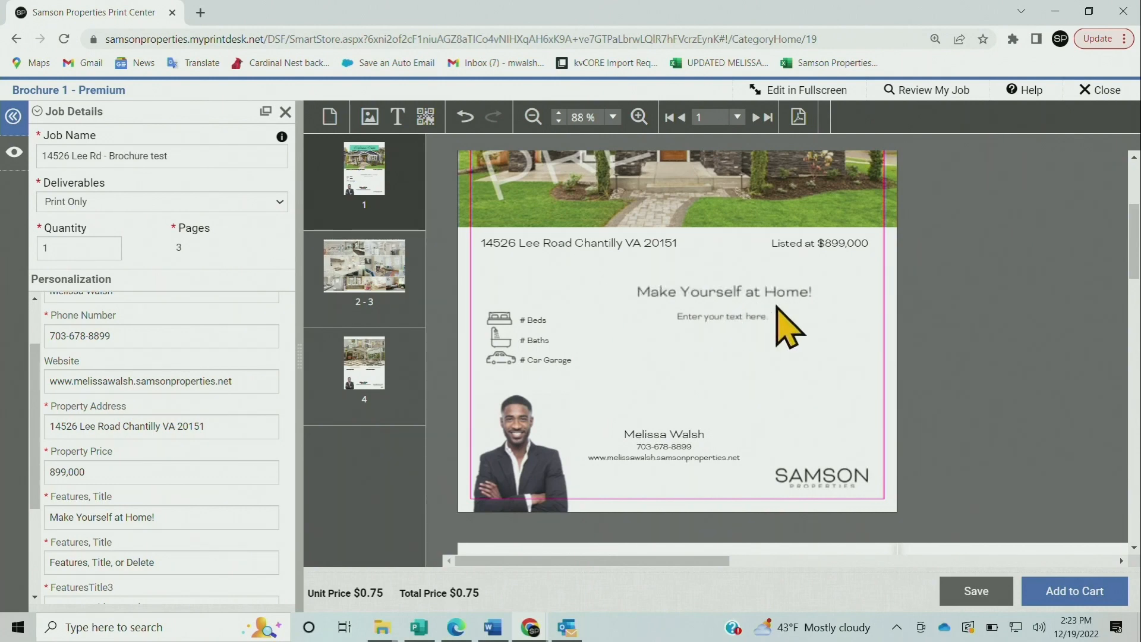
pyautogui.click(729, 314)
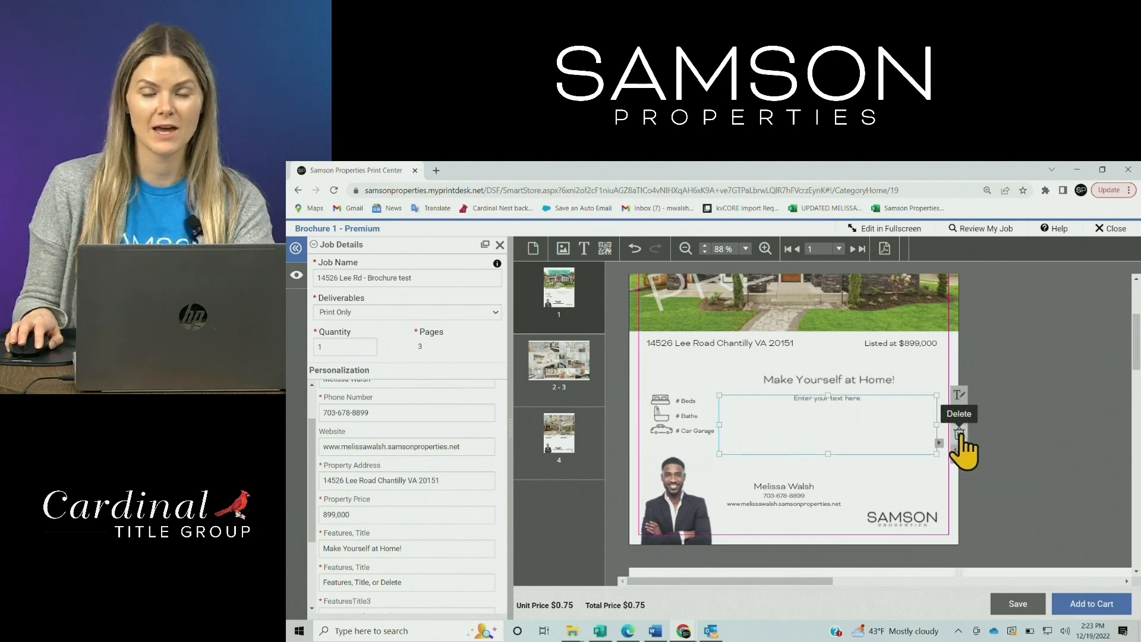
# Delete the empty 'Enter your text here.' box, then add and remove a test text box
pyautogui.click(958, 434)
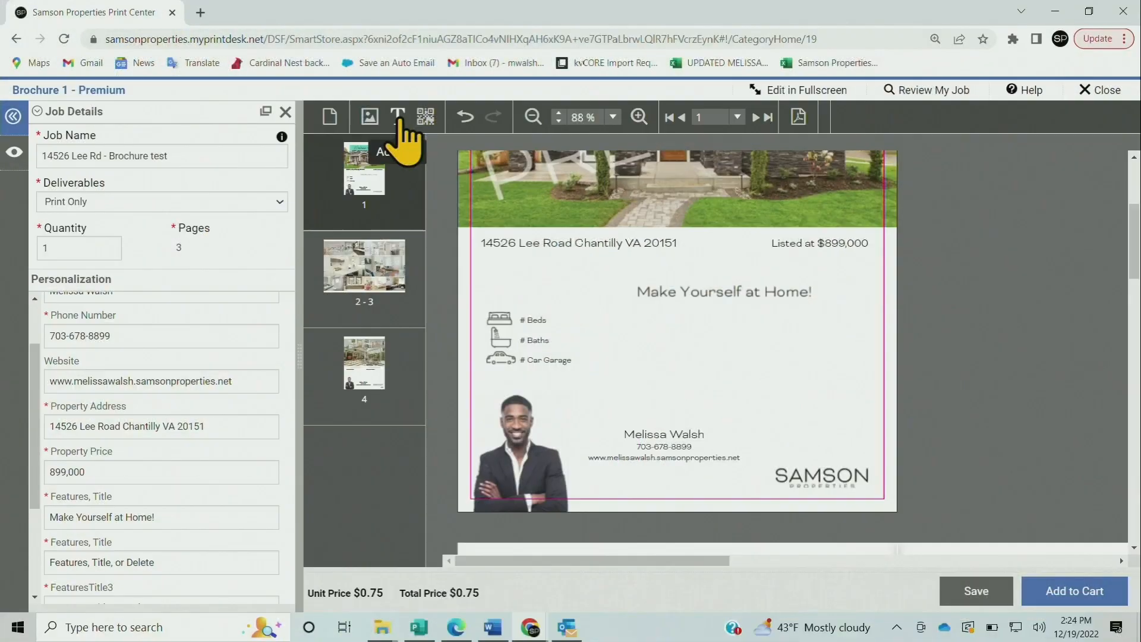
pyautogui.click(584, 250)
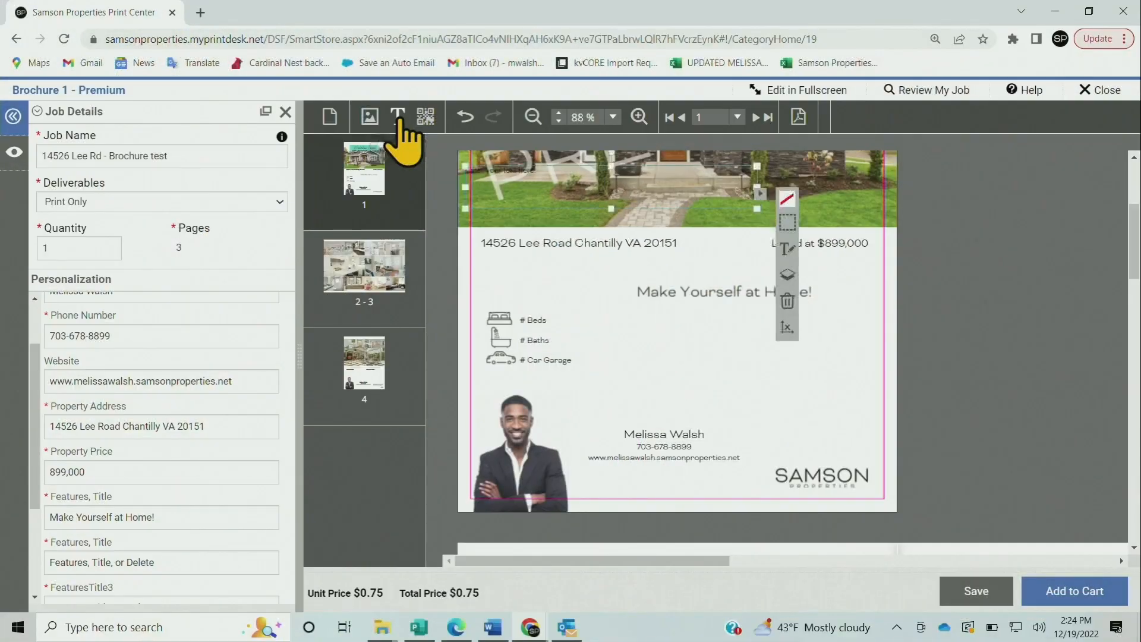
pyautogui.moveTo(612, 166); pyautogui.dragTo(736, 339)
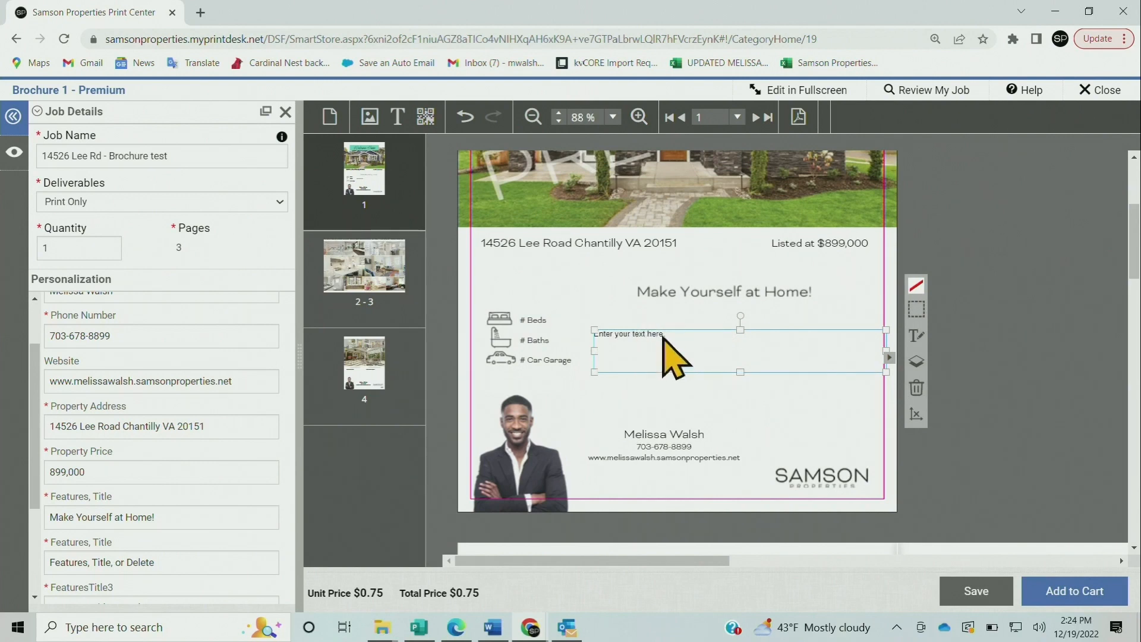
pyautogui.click(916, 388)
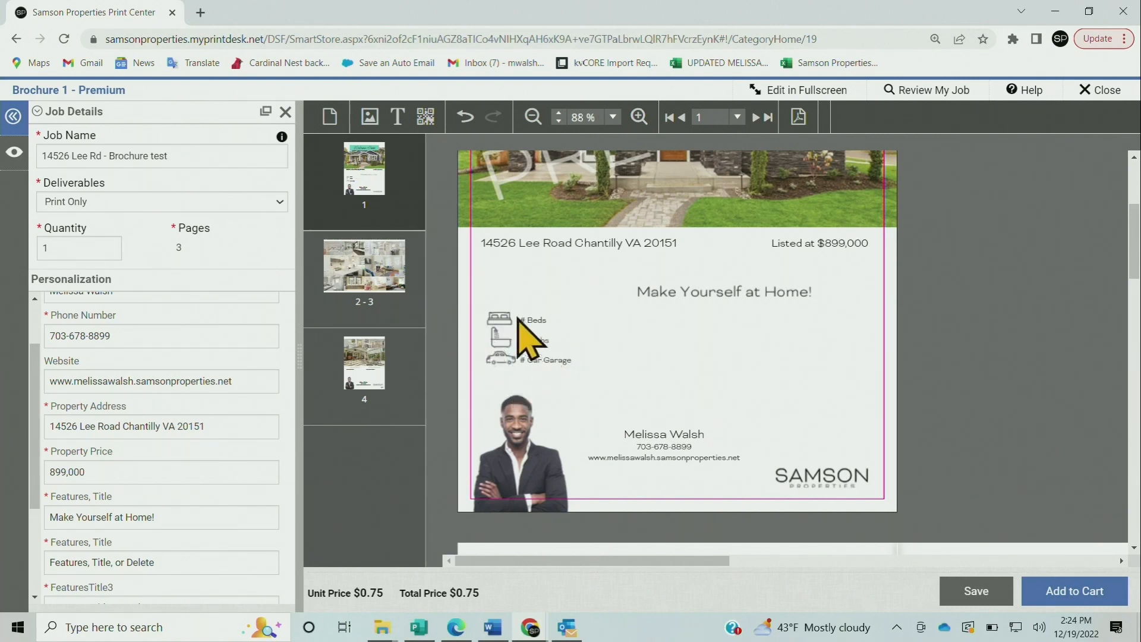
# Replace the # placeholders so the feature list reads 4 Beds, 3.5 Baths and 2 Car Garage
pyautogui.click(497, 315)
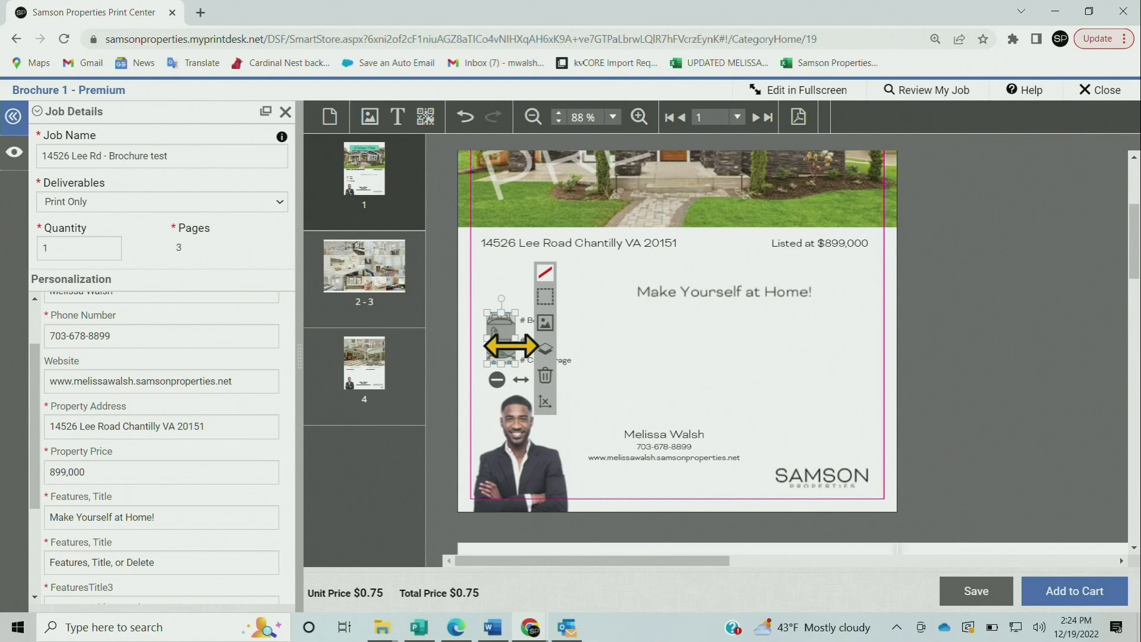
pyautogui.click(636, 333)
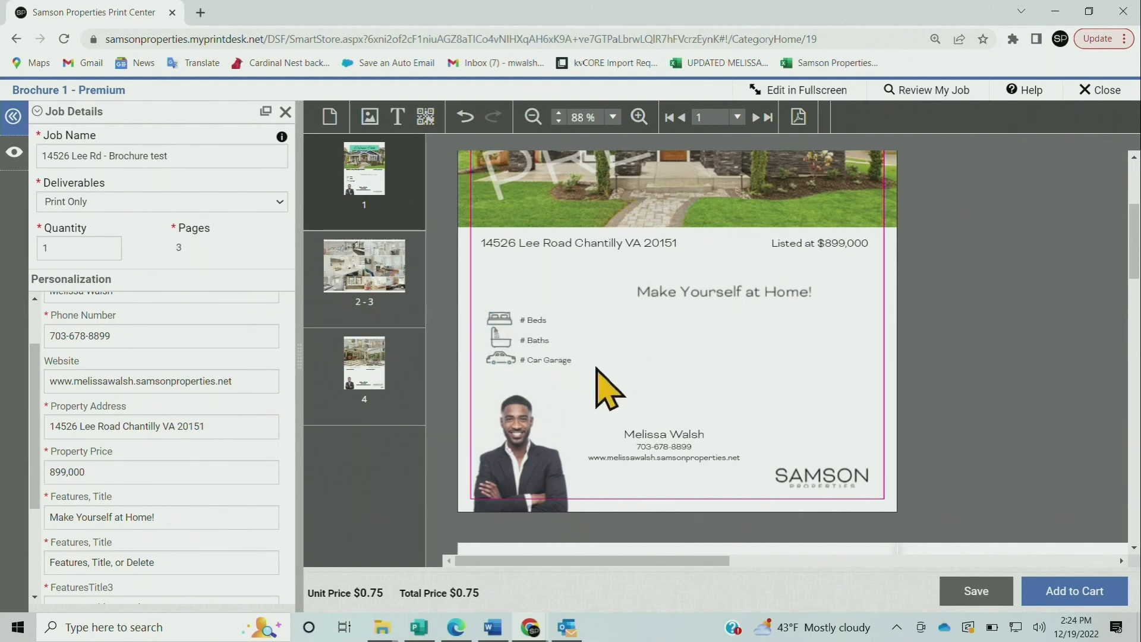
pyautogui.scroll(-3, 199, 463)
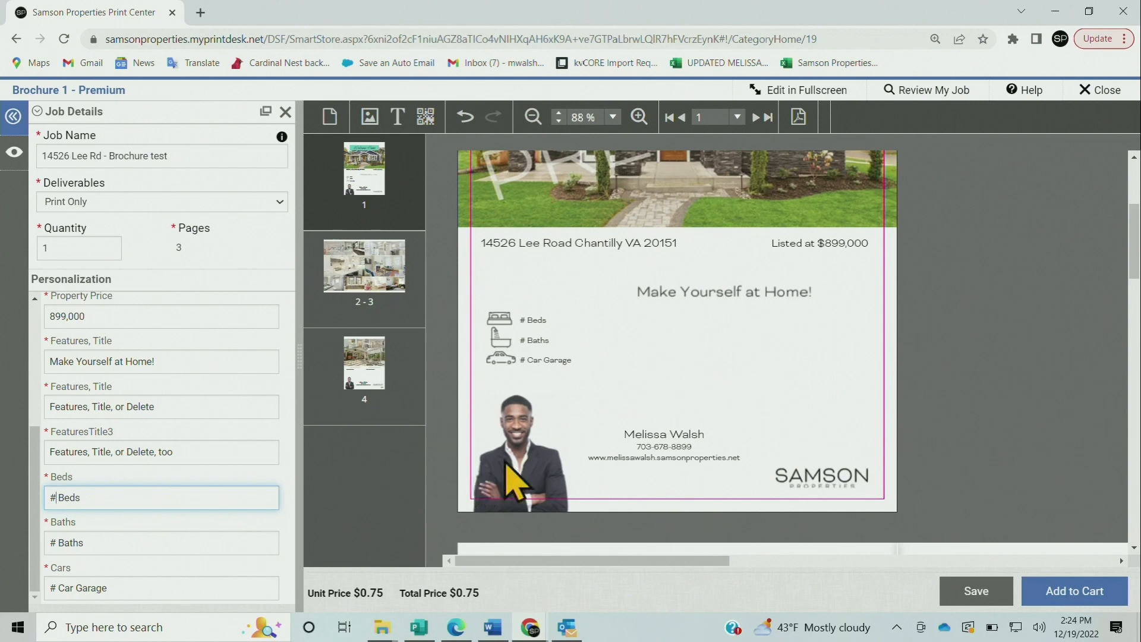
pyautogui.press('BackSpace')
pyautogui.write('4')
pyautogui.click(660, 385)
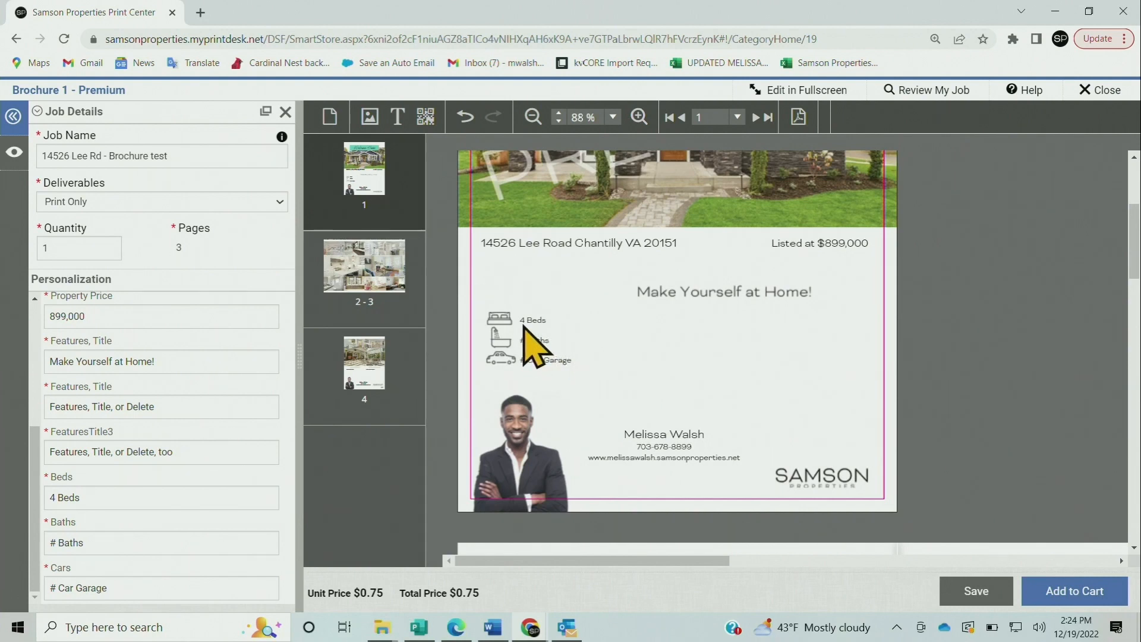
pyautogui.click(57, 541)
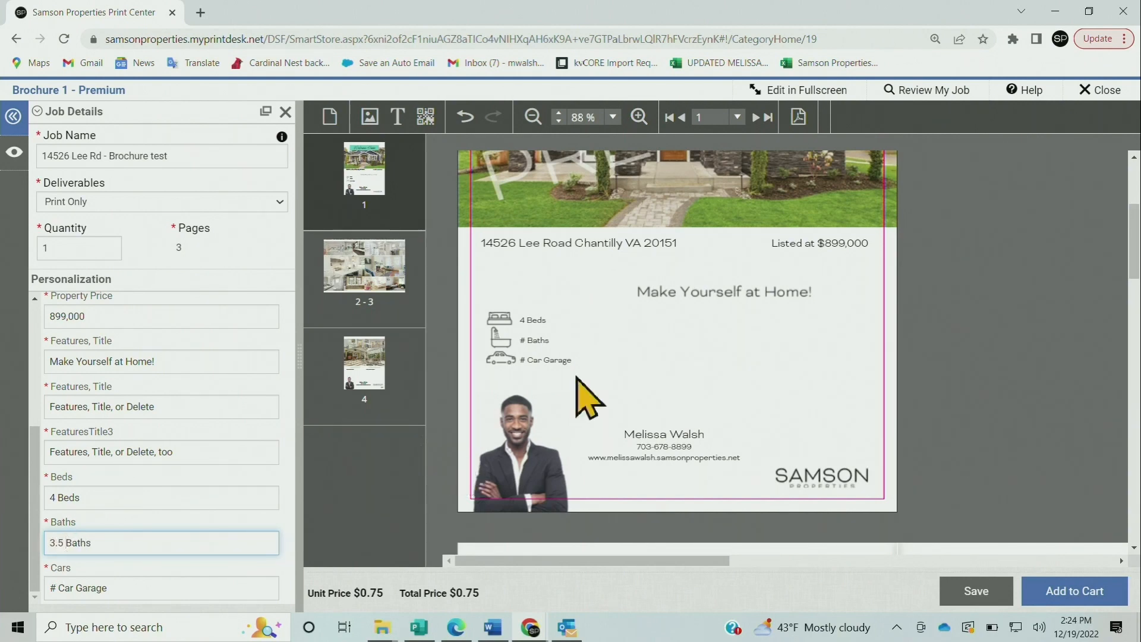
pyautogui.click(664, 333)
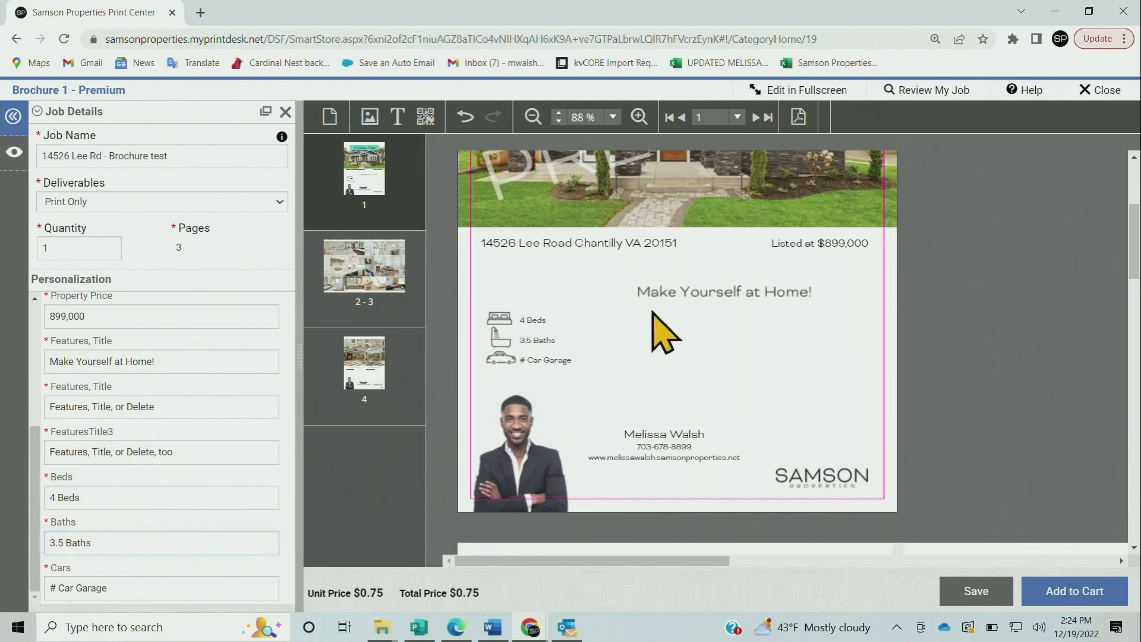
pyautogui.doubleClick(52, 588)
pyautogui.write('2')
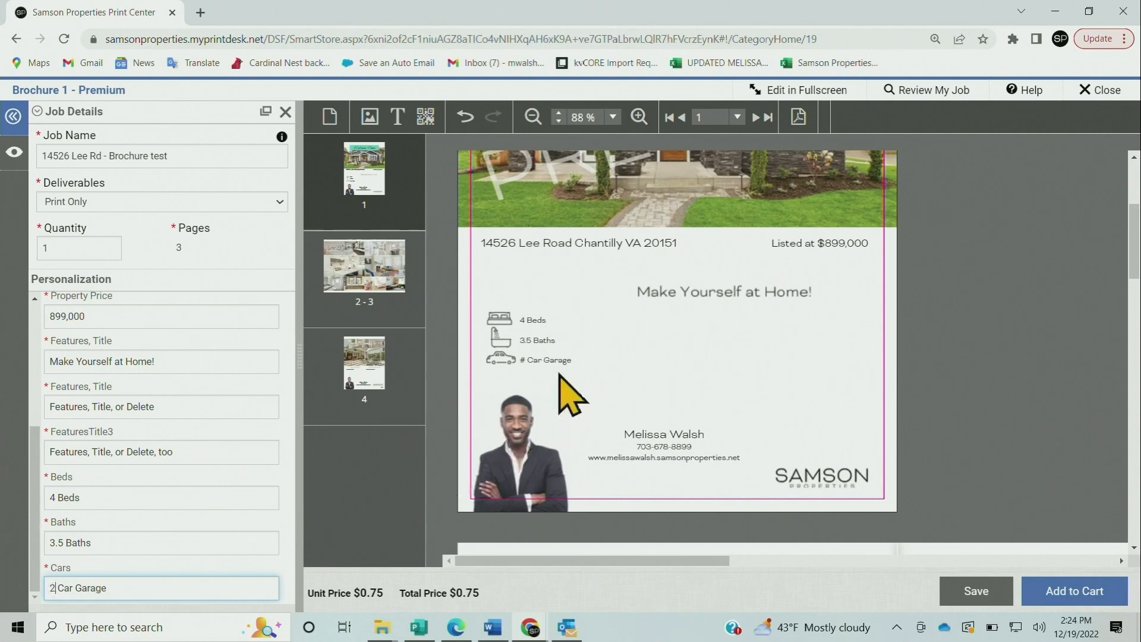
pyautogui.click(643, 359)
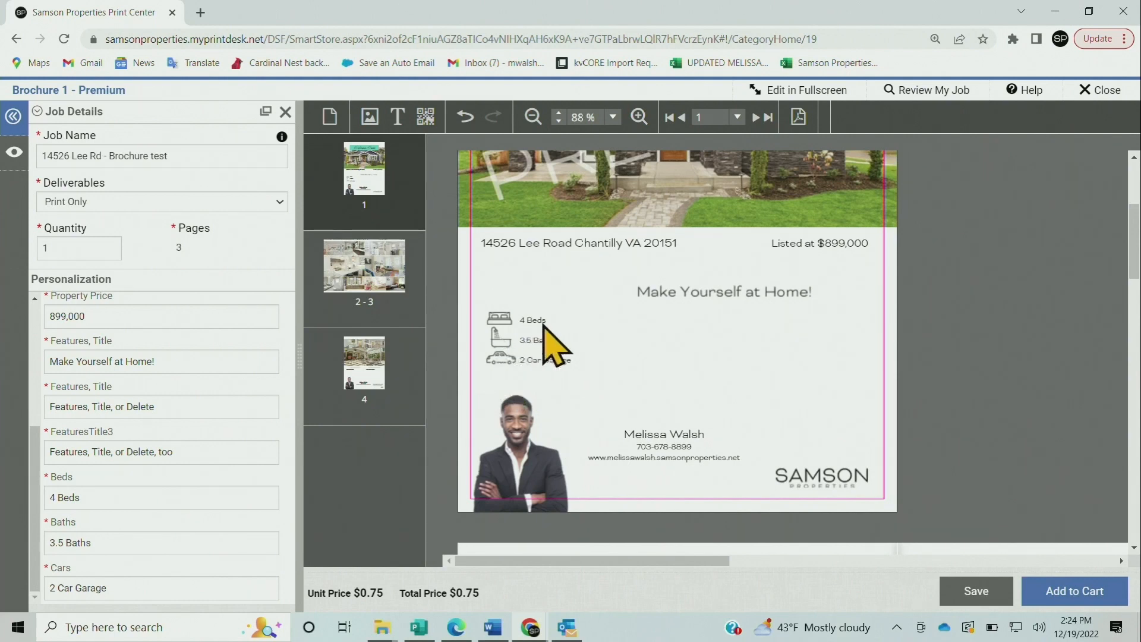
pyautogui.click(508, 321)
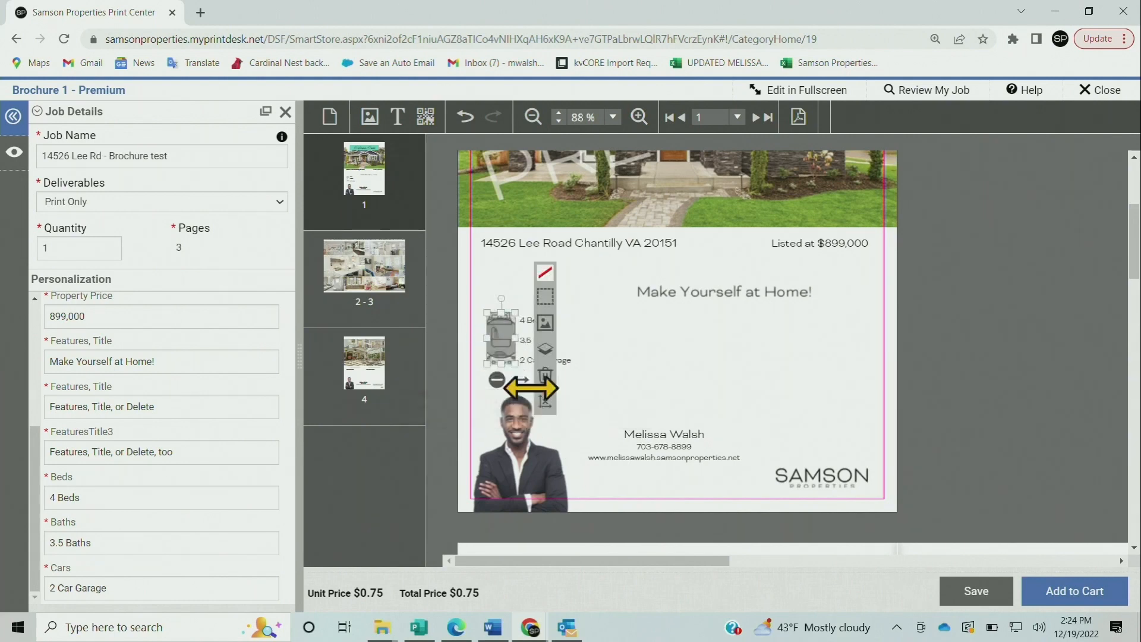
# Delete the feature icons image, then the Car Garage, Baths and Beds text boxes
pyautogui.click(545, 375)
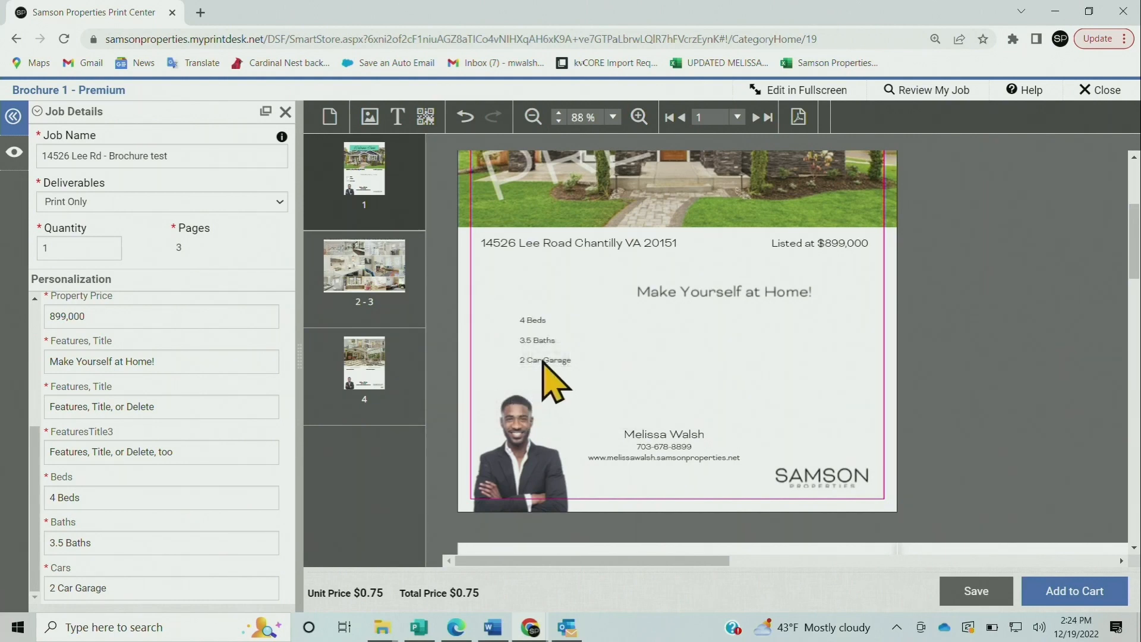
pyautogui.click(539, 360)
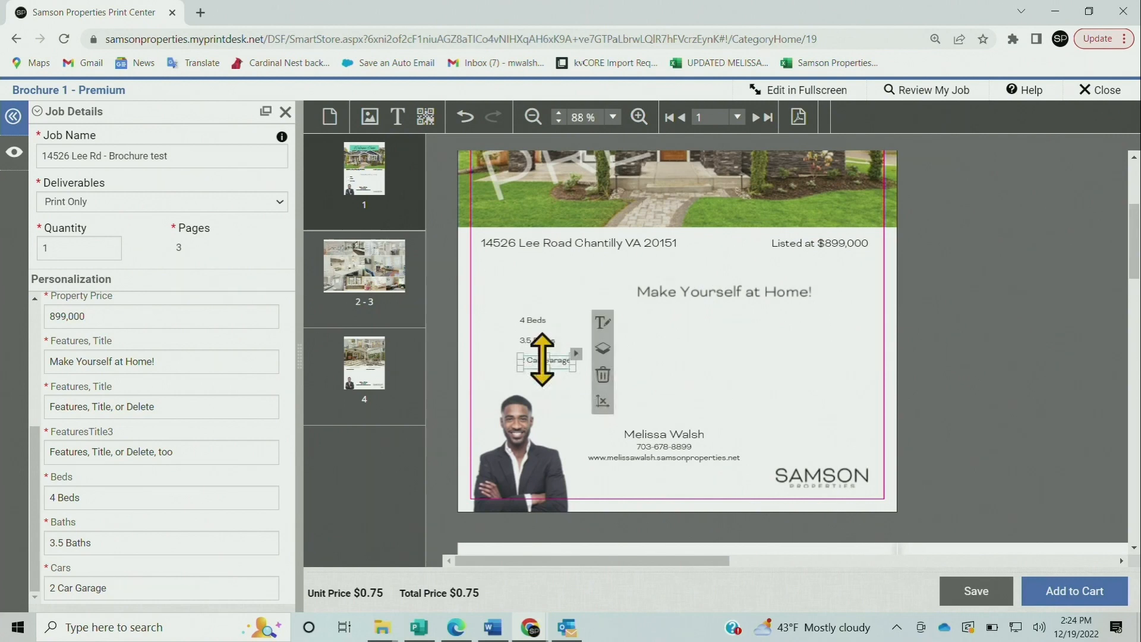
pyautogui.click(602, 373)
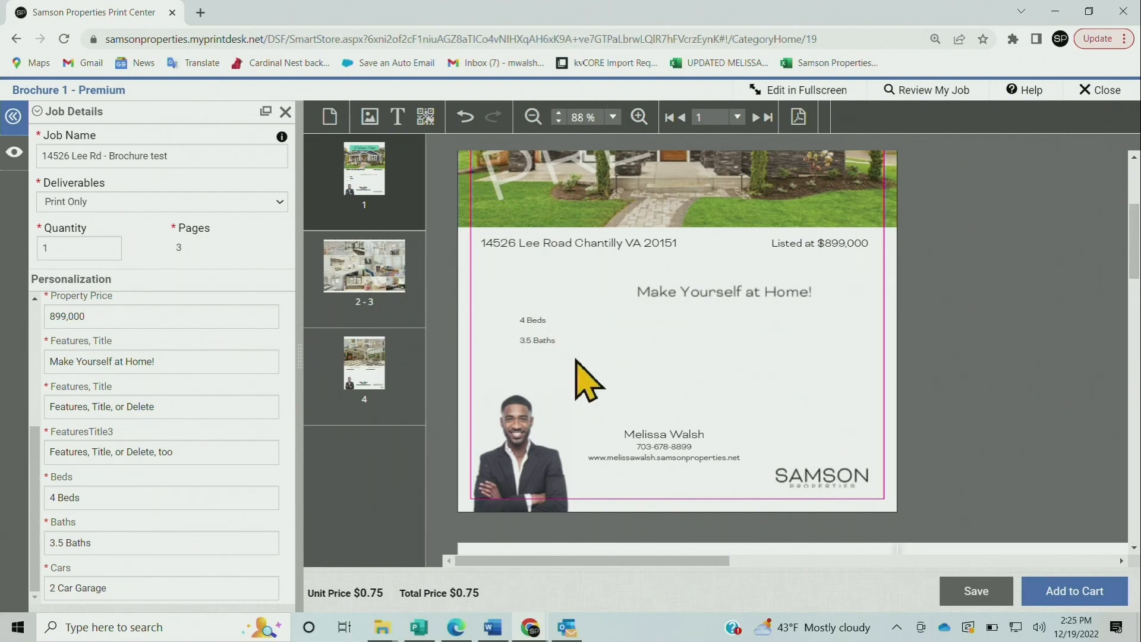
pyautogui.click(538, 341)
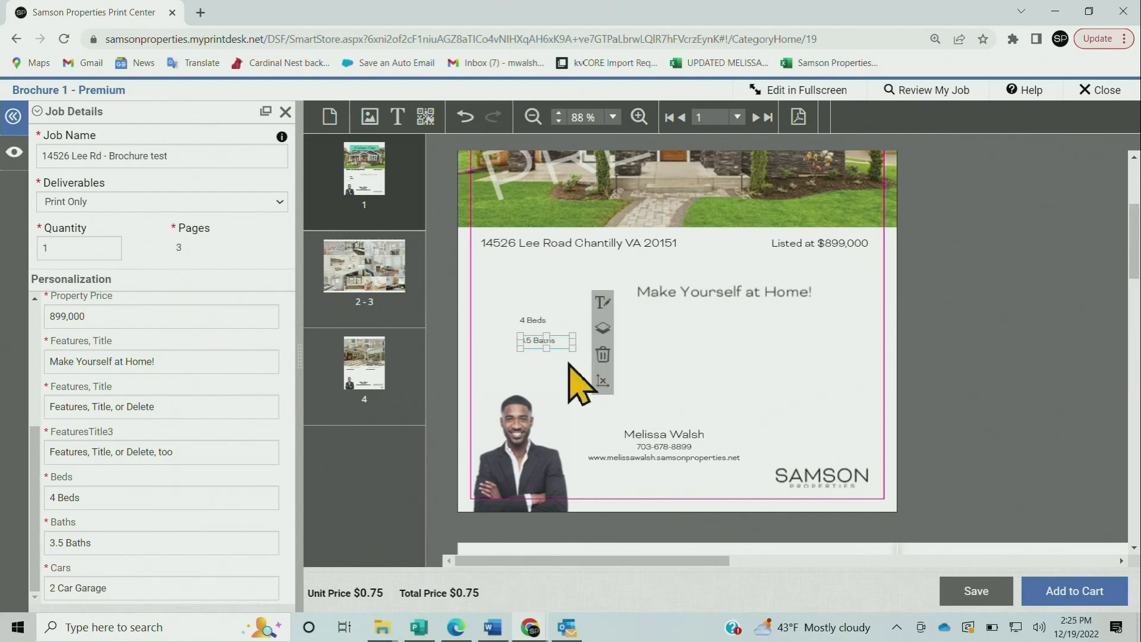
pyautogui.click(602, 354)
pyautogui.click(537, 321)
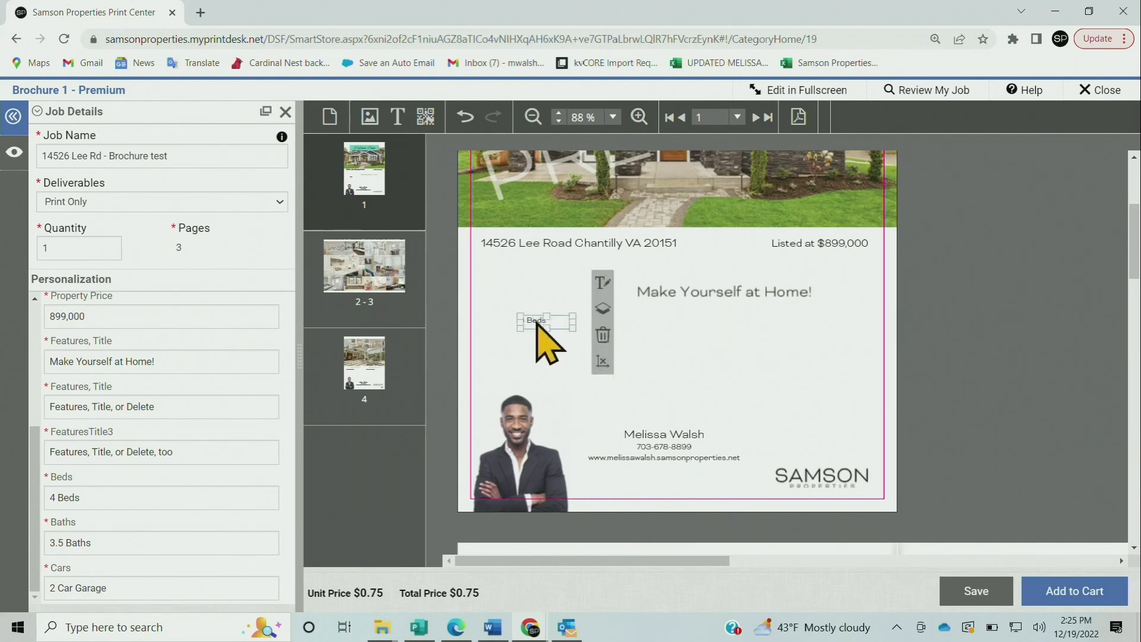
pyautogui.click(602, 336)
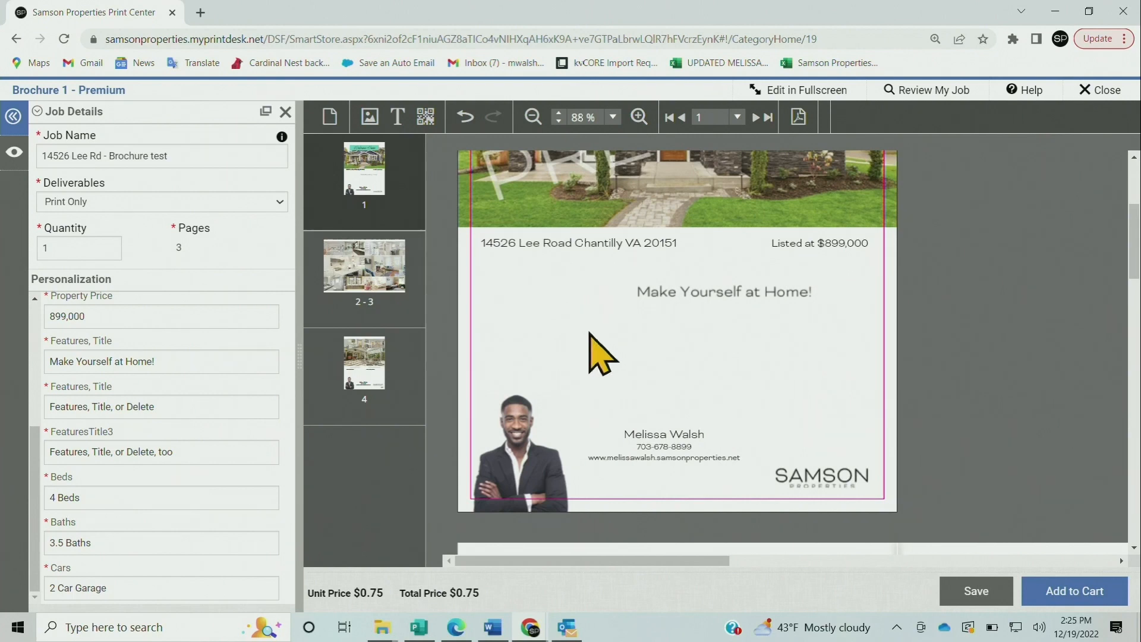
# Zoom the page out from 88% to 78% and select the address line
pyautogui.click(528, 115)
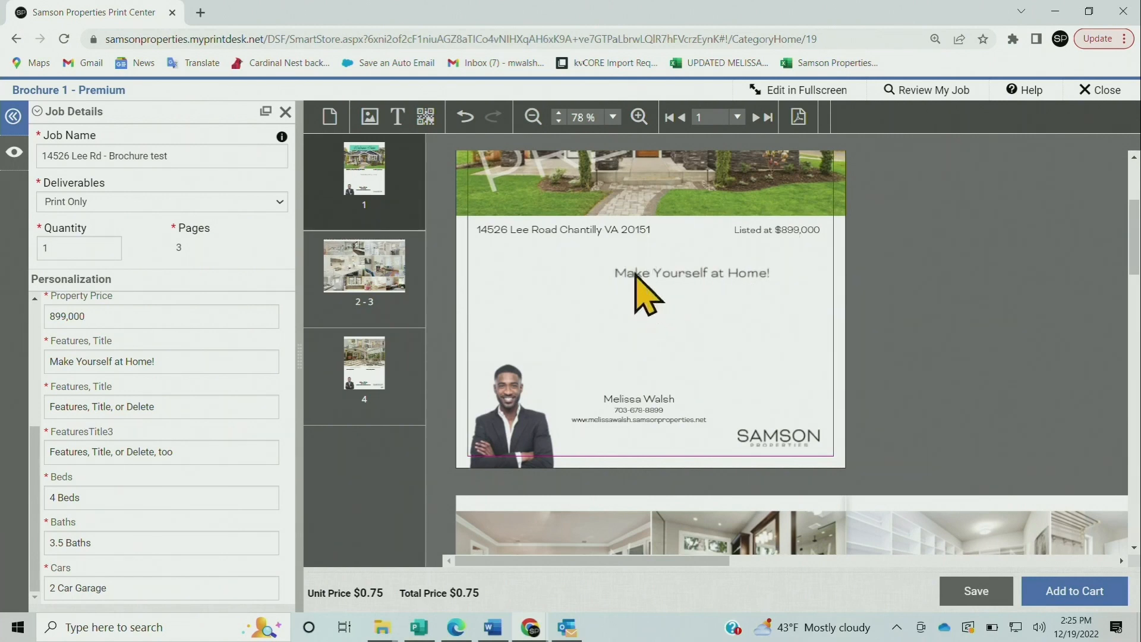
pyautogui.click(567, 231)
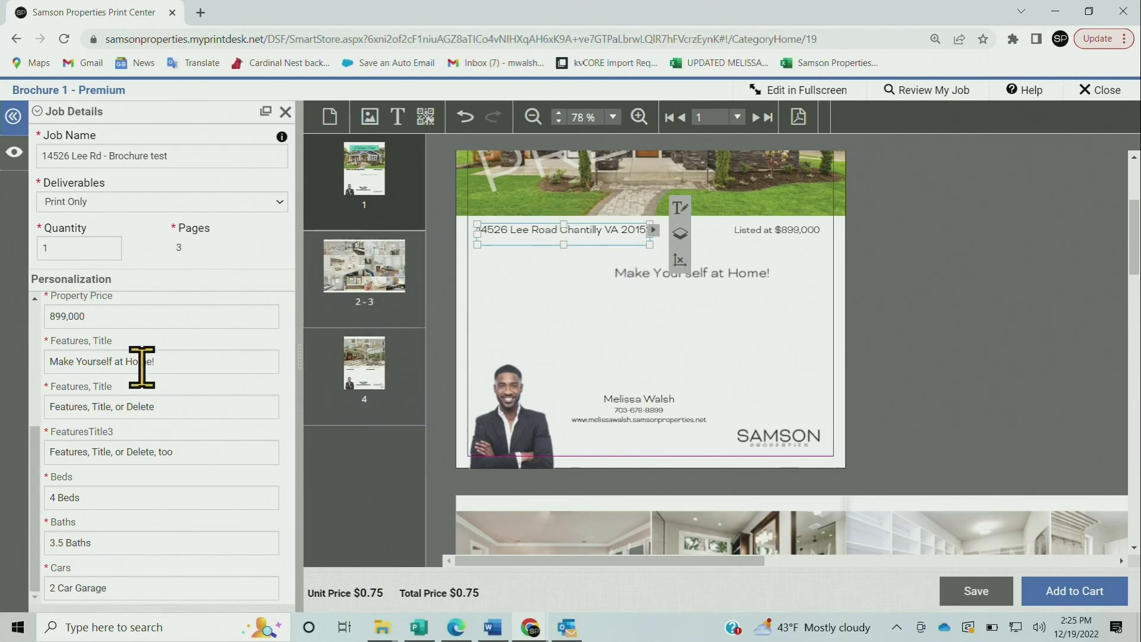
pyautogui.scroll(3, 134, 363)
pyautogui.scroll(2, 148, 377)
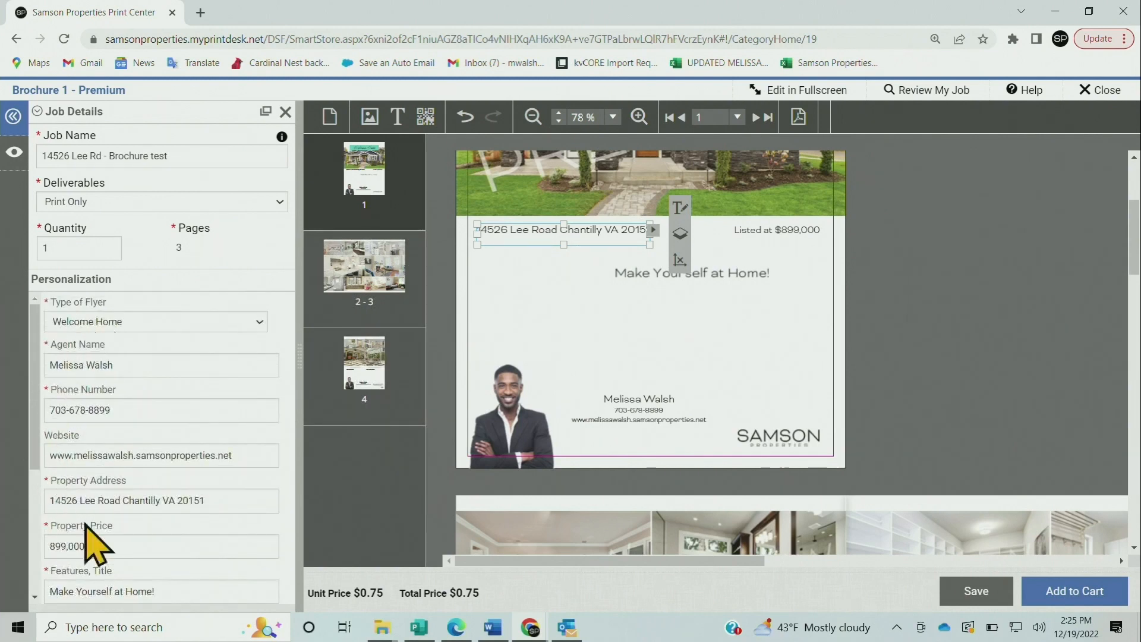
pyautogui.click(237, 499)
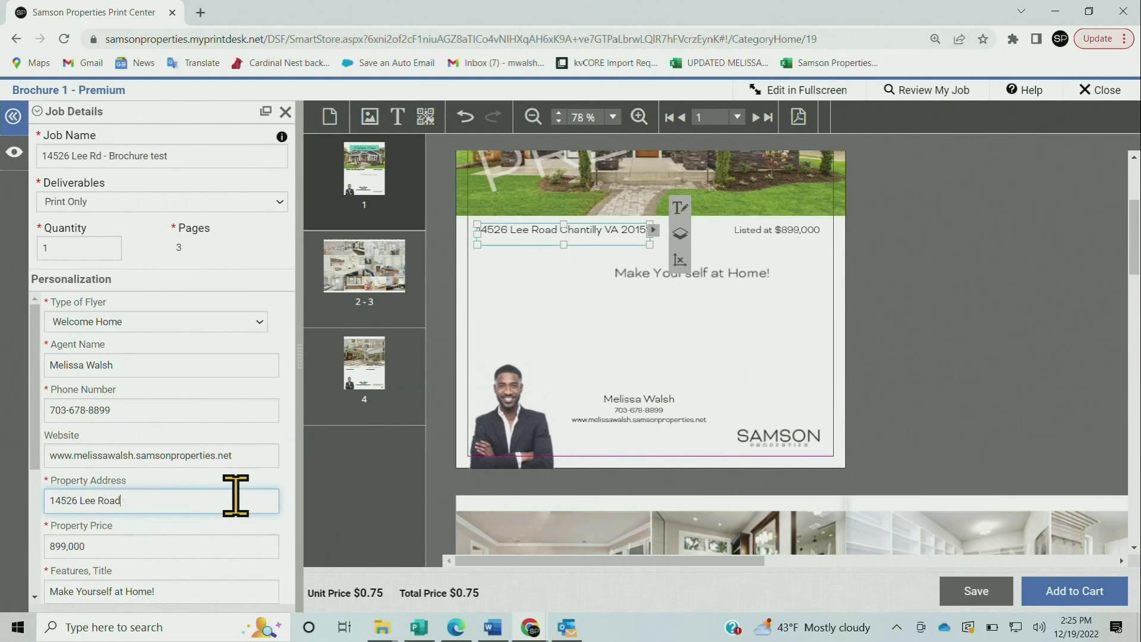
pyautogui.click(573, 337)
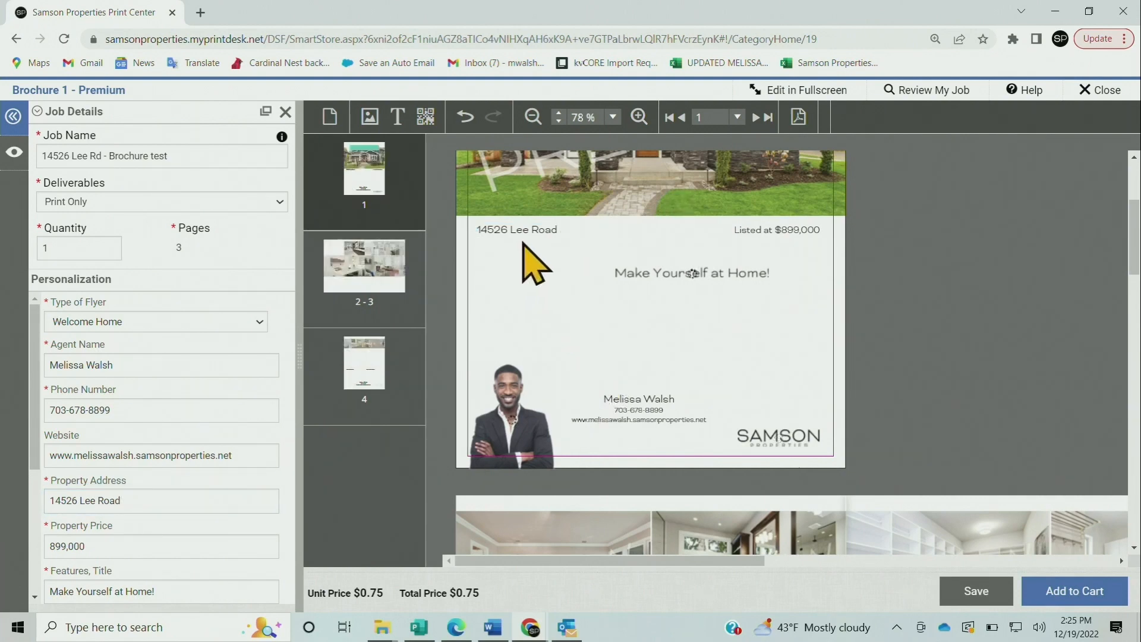
pyautogui.click(523, 232)
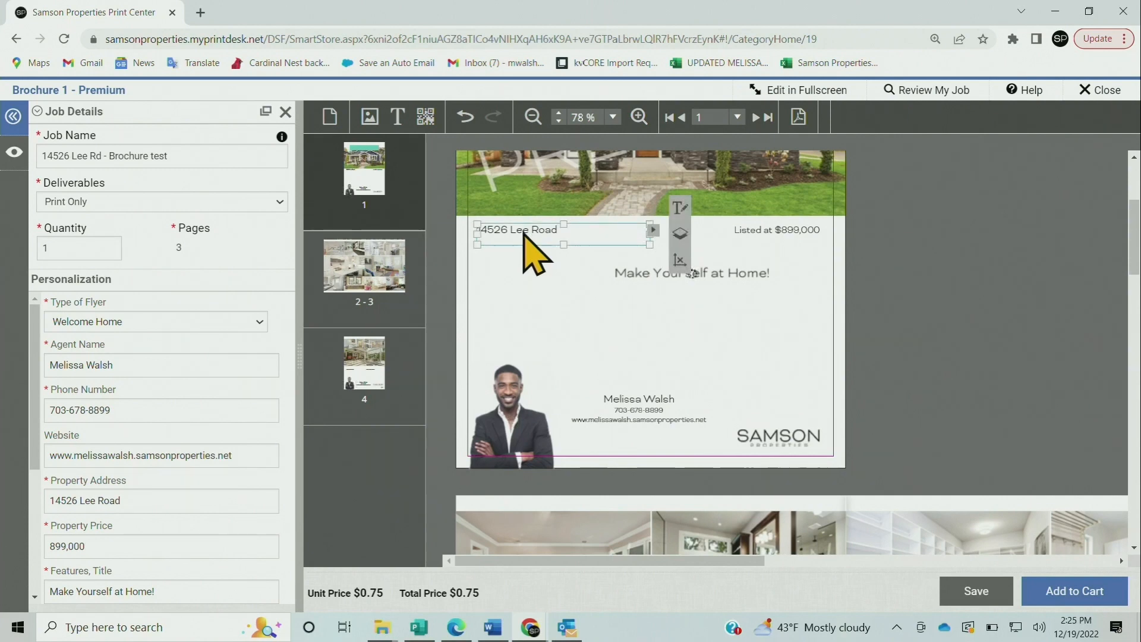
pyautogui.click(734, 300)
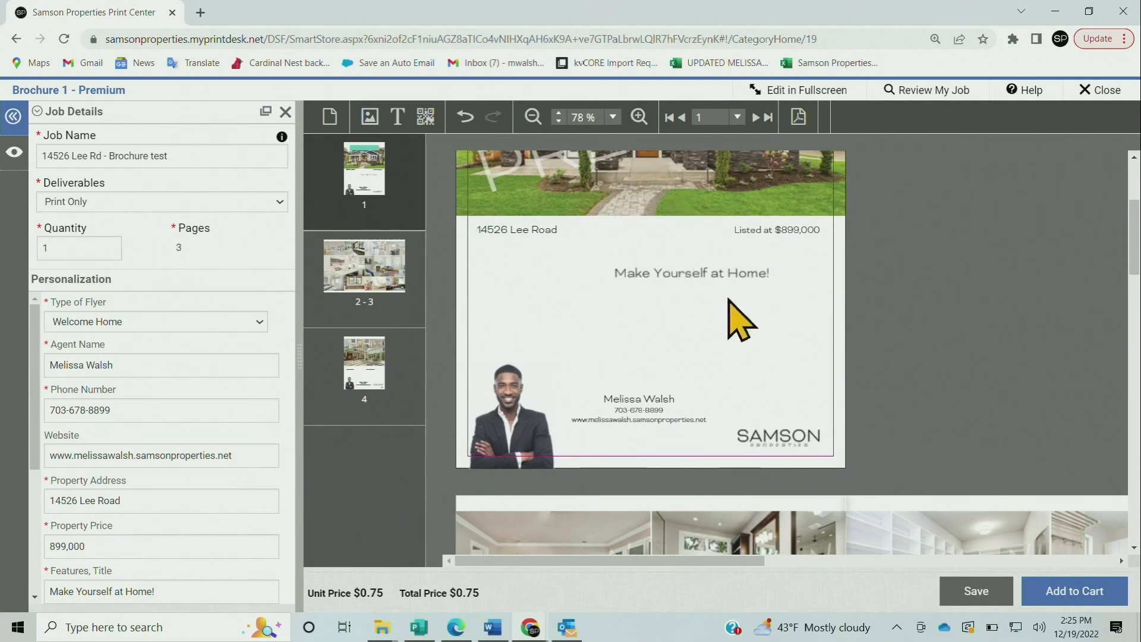
pyautogui.click(722, 277)
pyautogui.moveTo(726, 274); pyautogui.dragTo(687, 236)
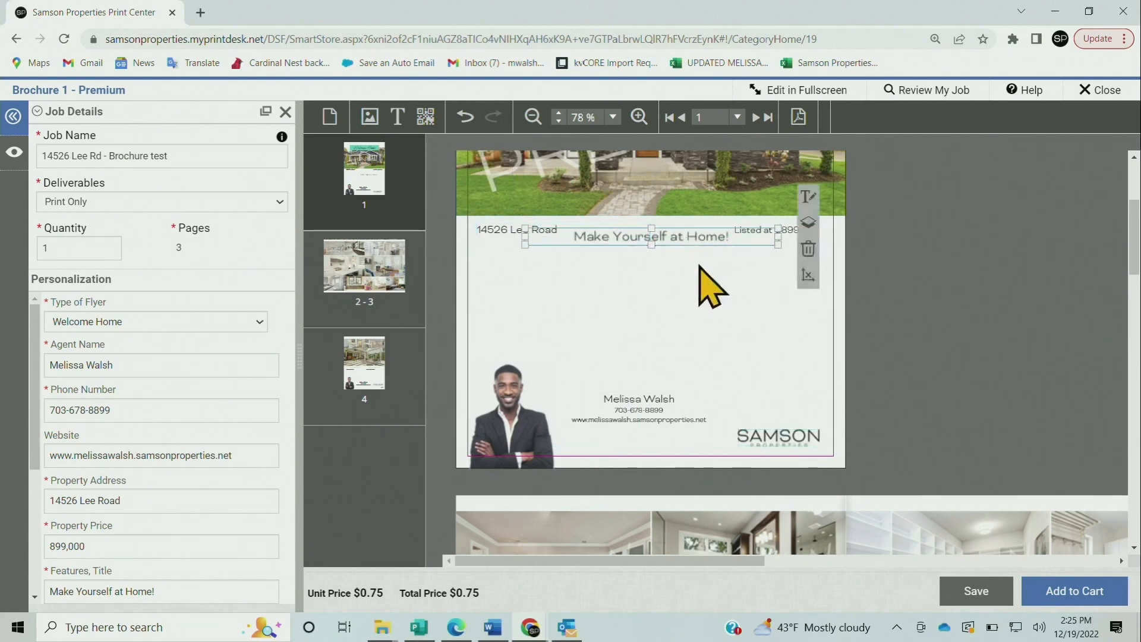
pyautogui.click(707, 303)
pyautogui.click(523, 234)
pyautogui.click(510, 228)
pyautogui.moveTo(512, 232); pyautogui.dragTo(642, 293)
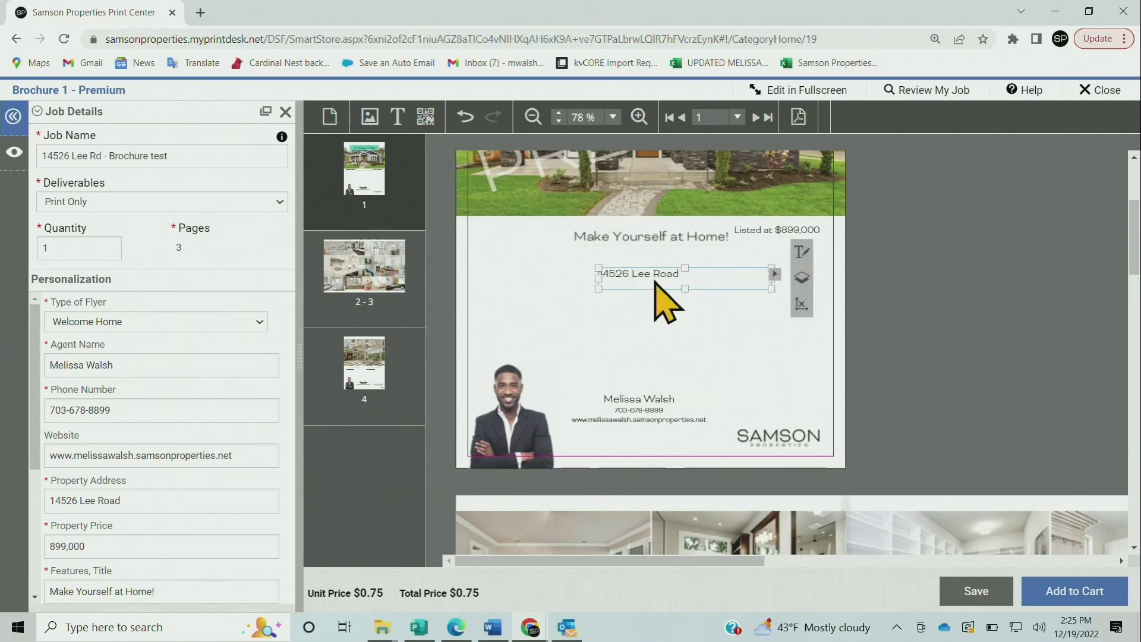
pyautogui.click(688, 322)
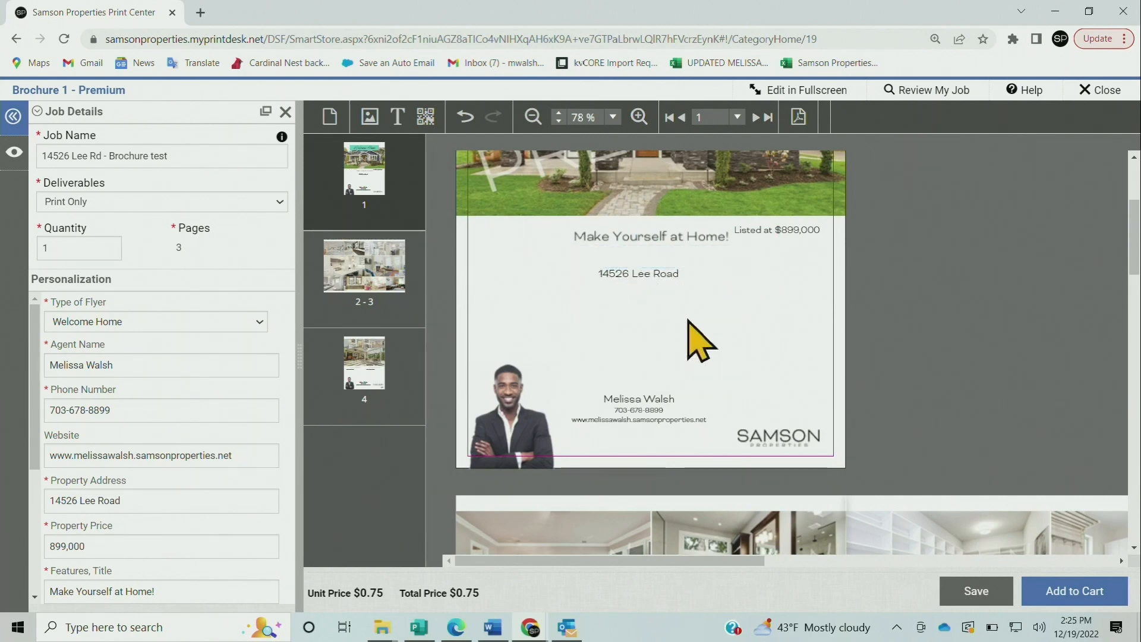
pyautogui.click(398, 116)
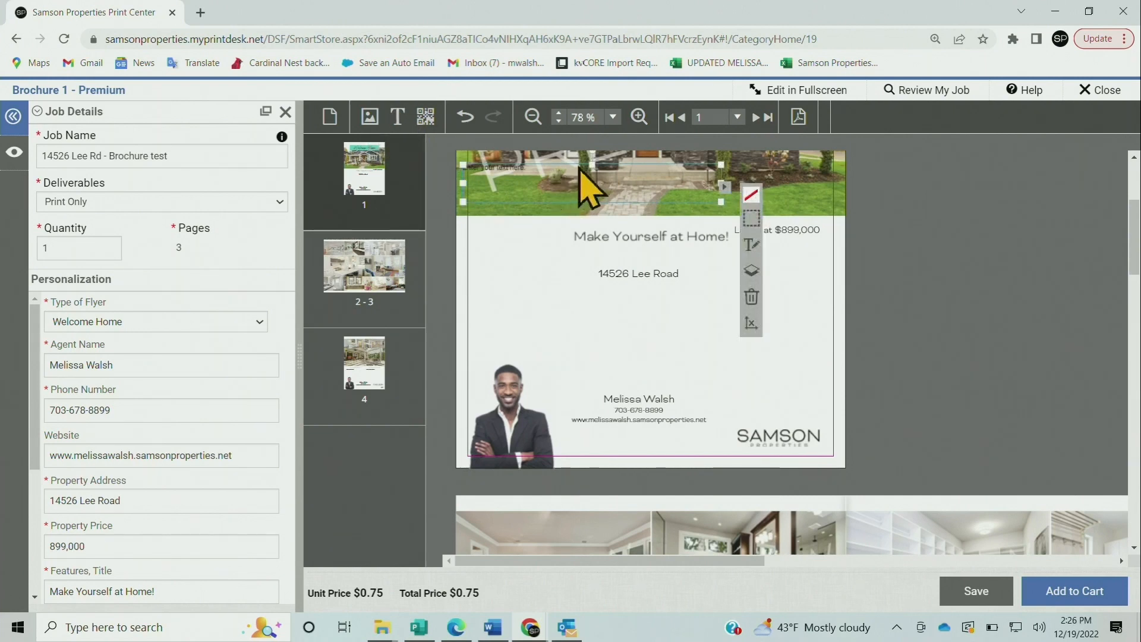
pyautogui.moveTo(580, 167); pyautogui.dragTo(722, 289)
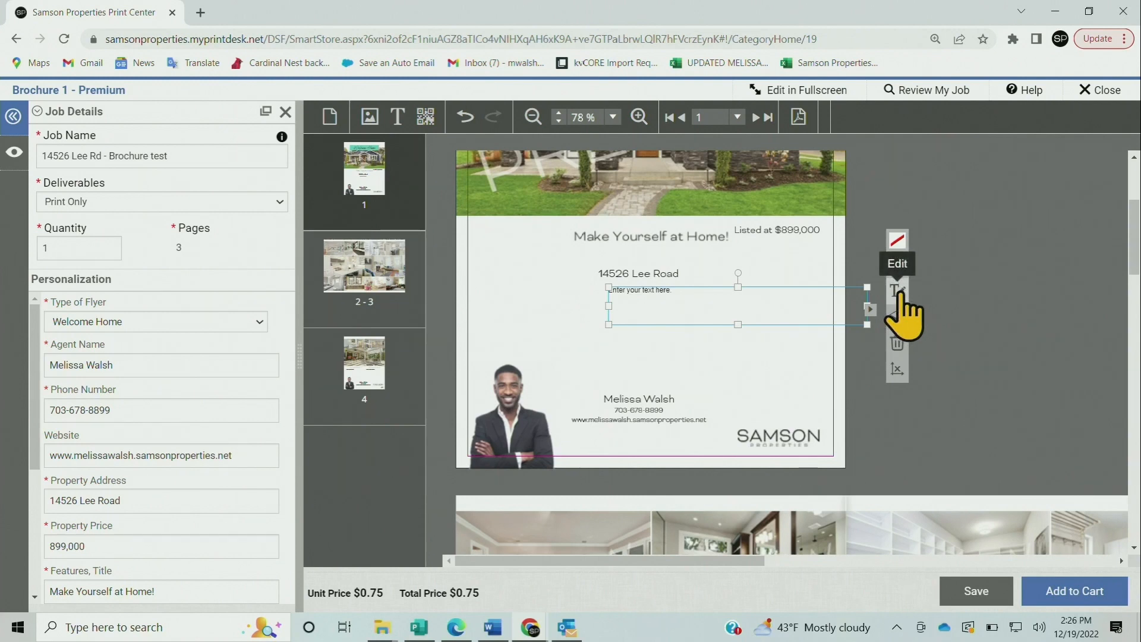
pyautogui.click(898, 293)
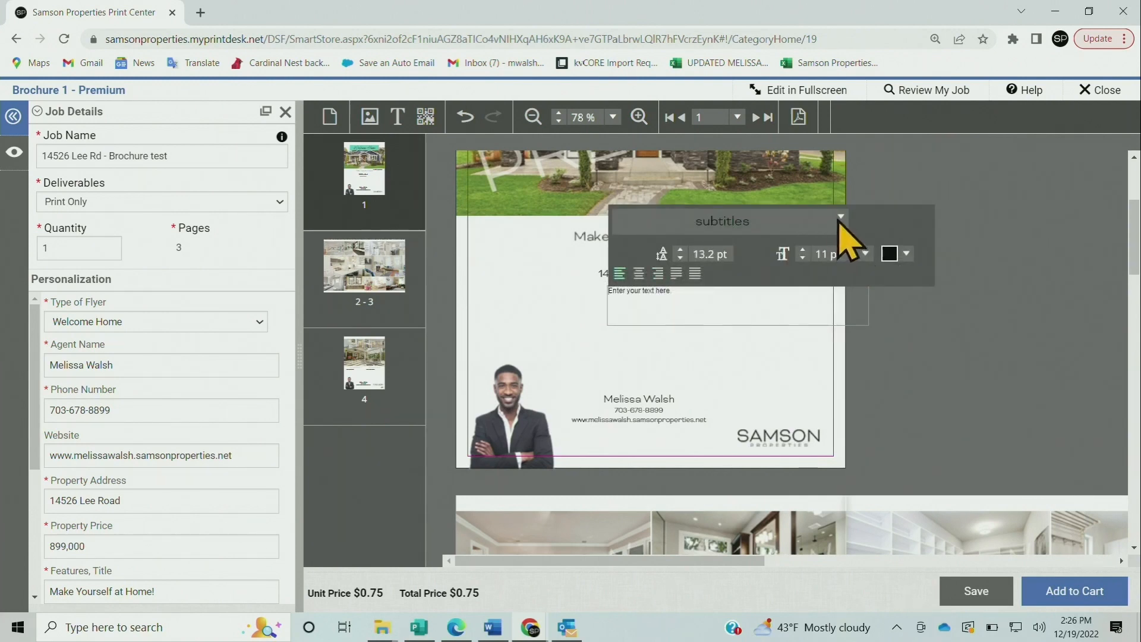
pyautogui.click(840, 218)
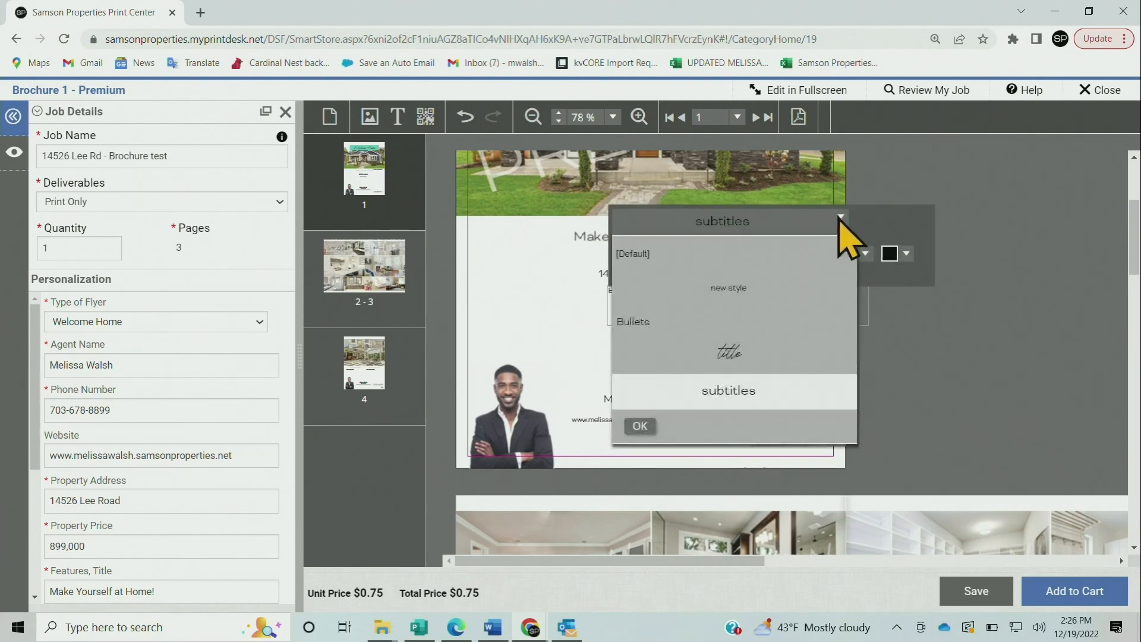
pyautogui.click(701, 291)
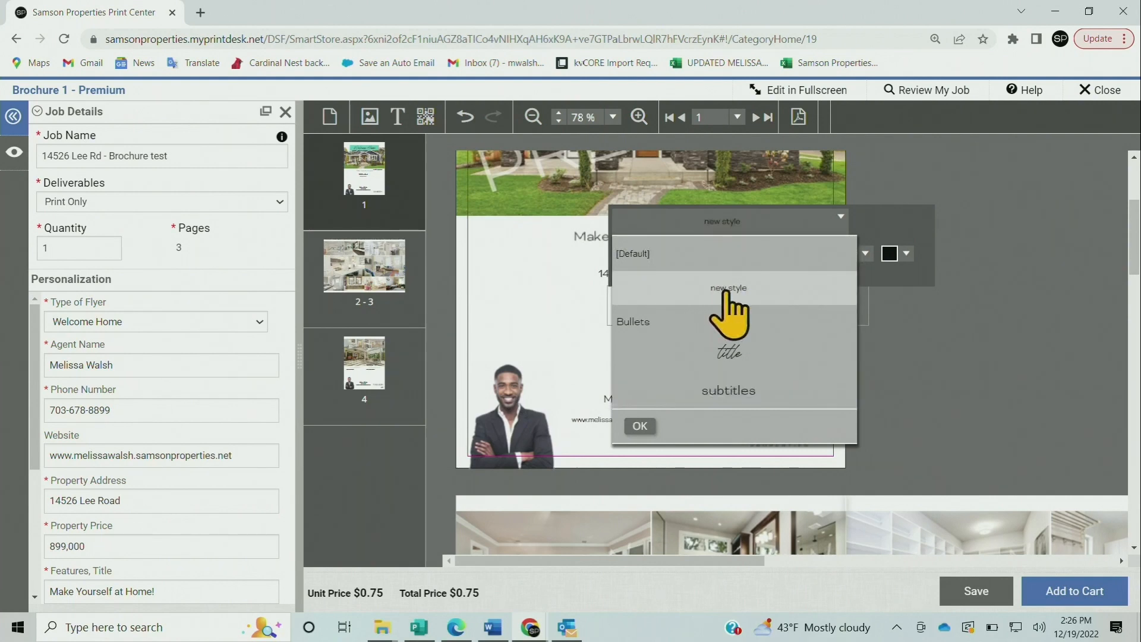
pyautogui.click(642, 426)
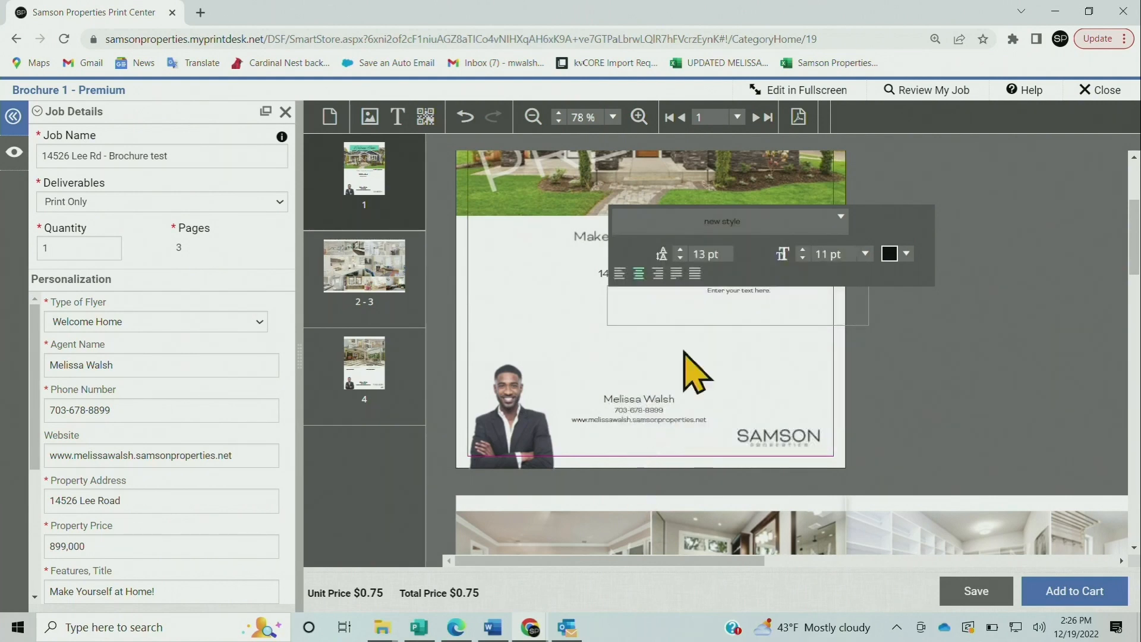
pyautogui.click(764, 364)
pyautogui.click(739, 305)
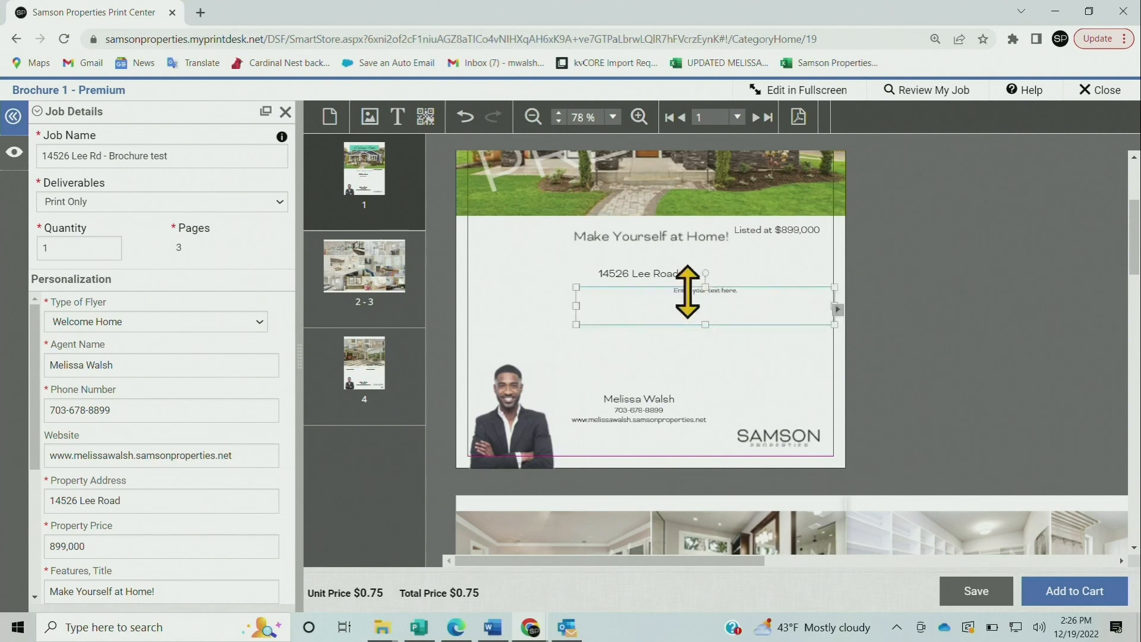
pyautogui.moveTo(643, 291); pyautogui.dragTo(637, 290)
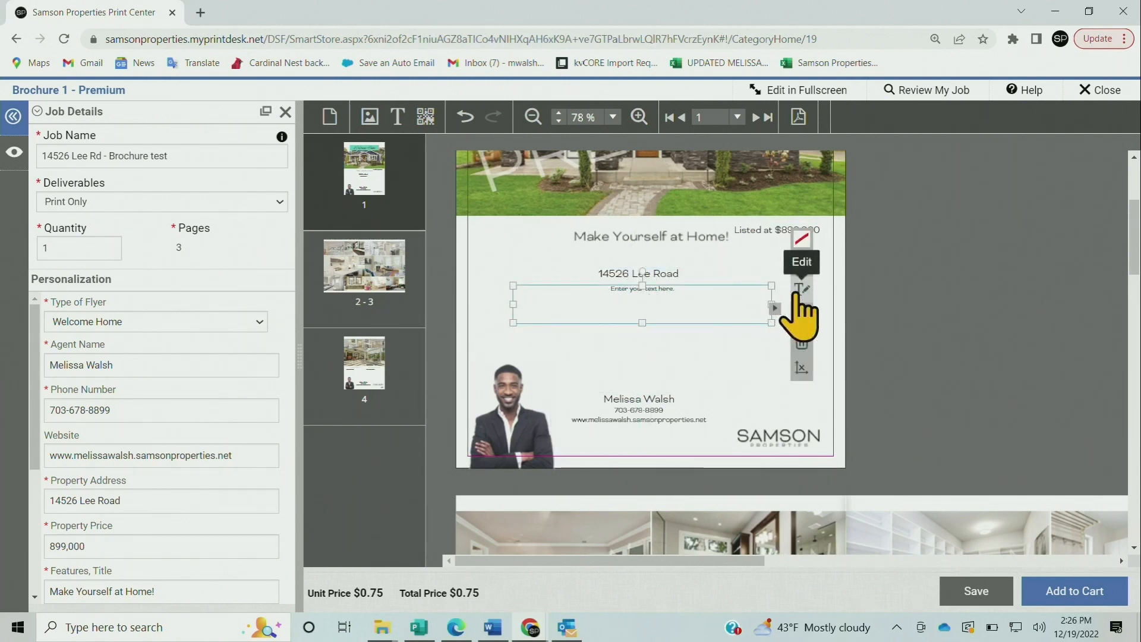
pyautogui.click(800, 289)
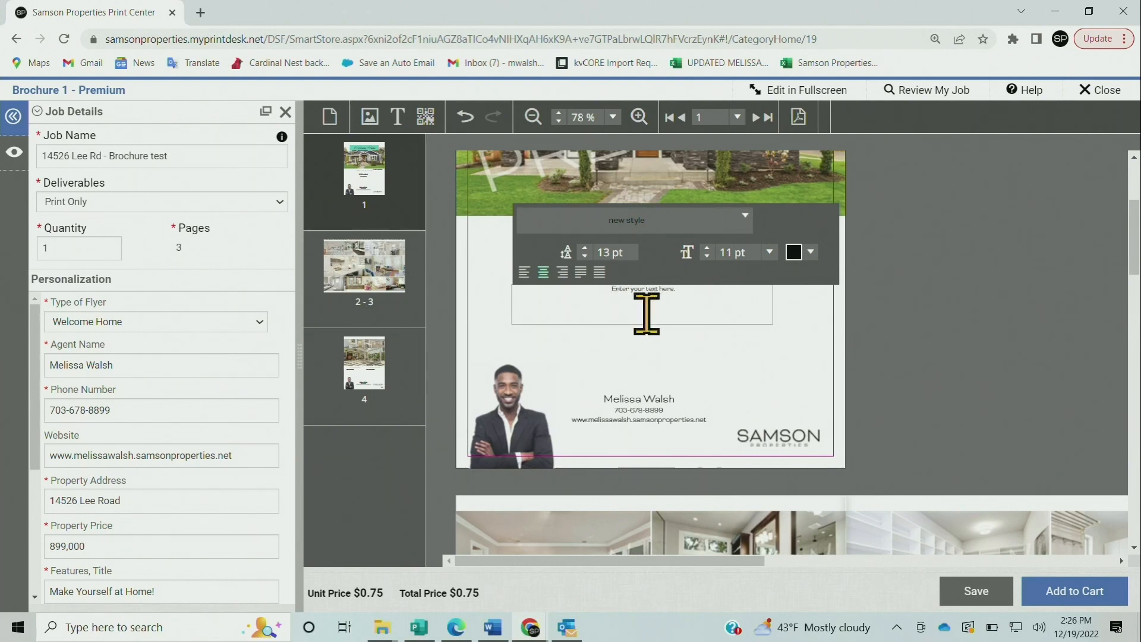
# Replace the placeholder text with 'Chantilly, VA 20151' and set it to 22 pt
pyautogui.moveTo(693, 305); pyautogui.dragTo(605, 300)
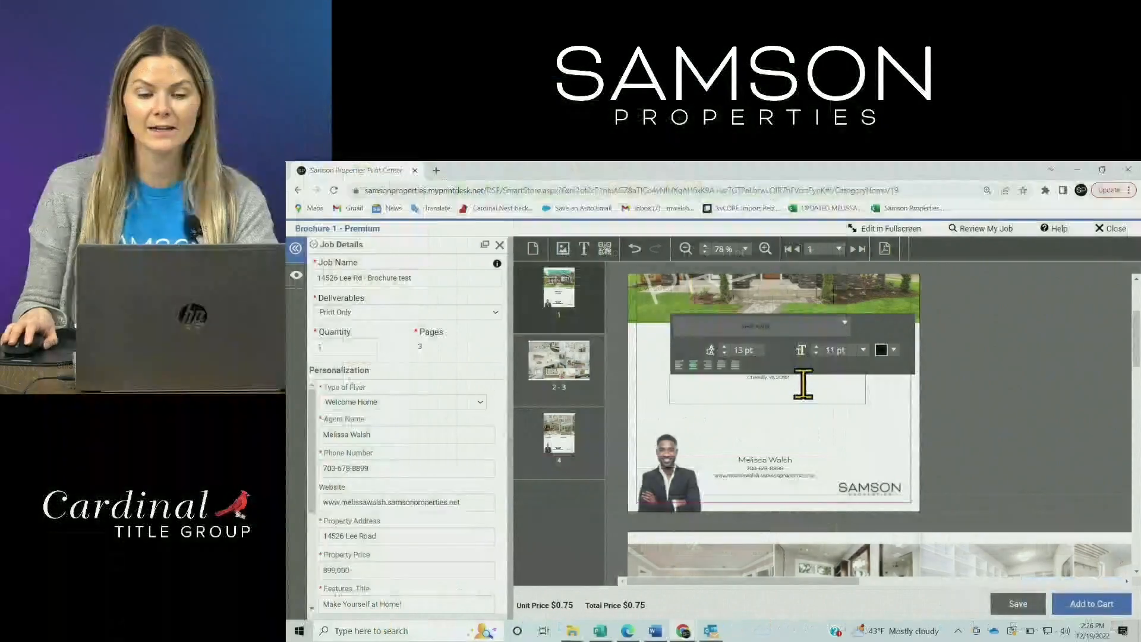
pyautogui.moveTo(801, 378); pyautogui.dragTo(739, 378)
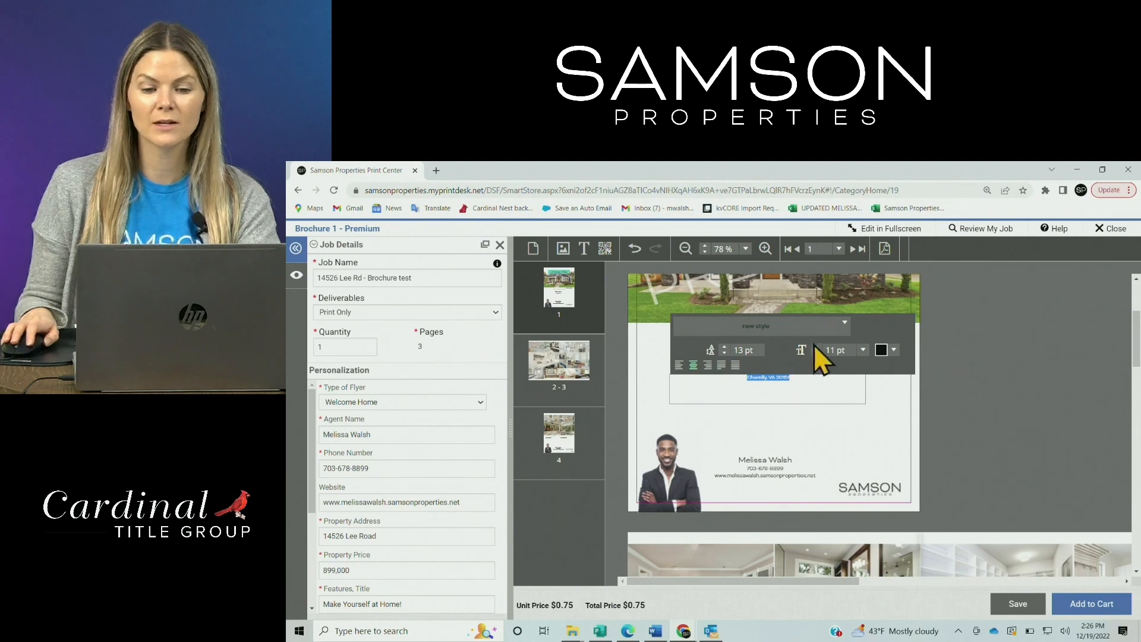
pyautogui.click(863, 351)
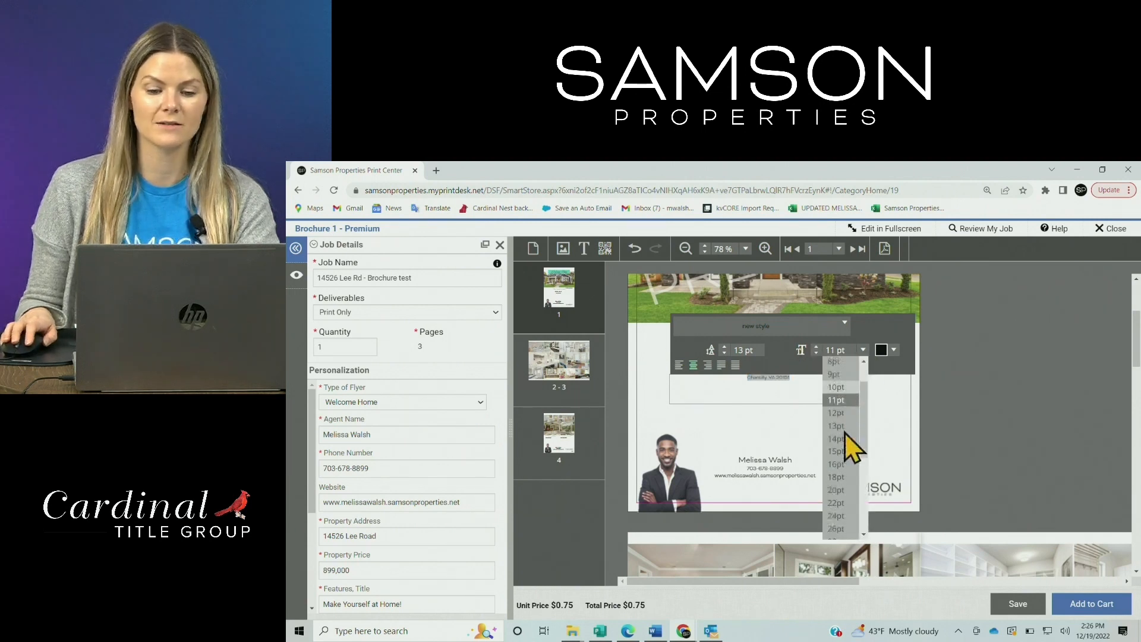
pyautogui.click(844, 488)
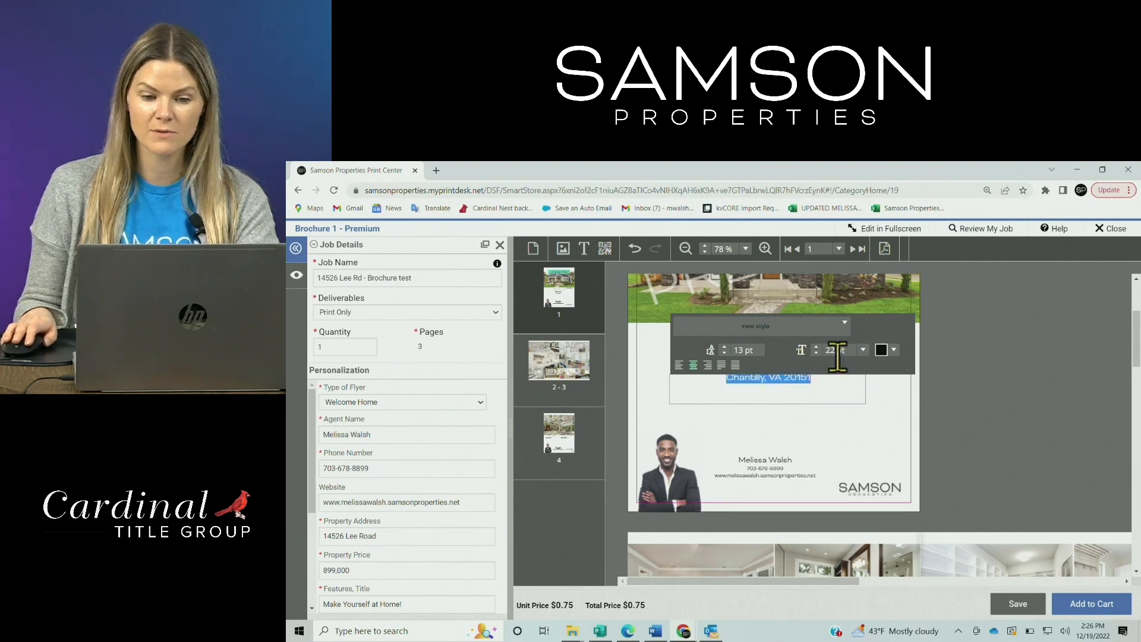
pyautogui.click(832, 437)
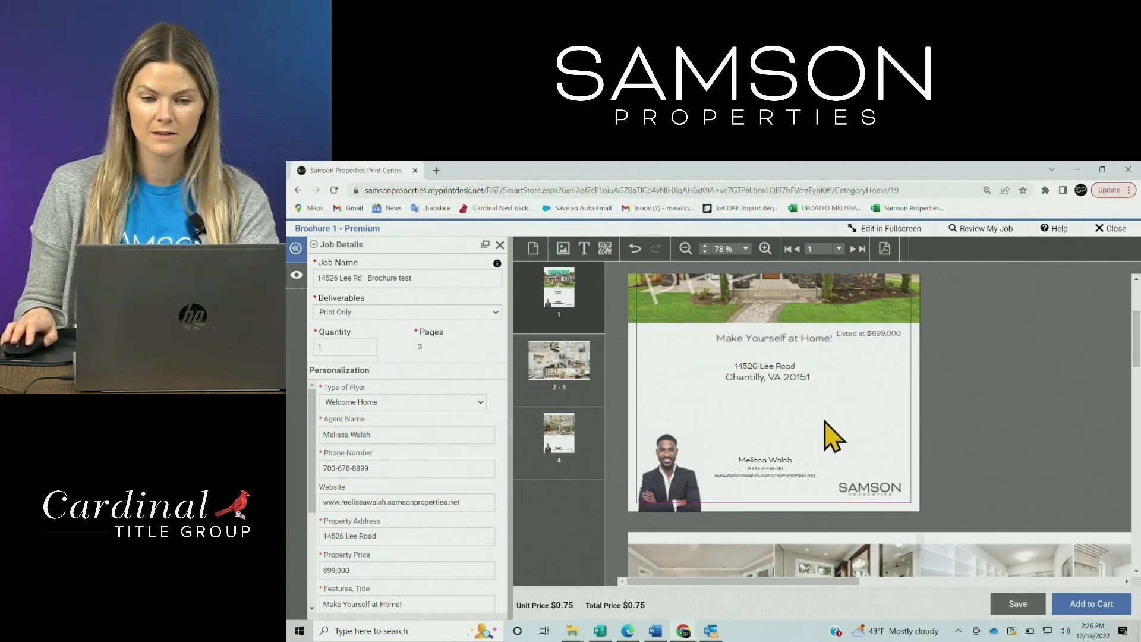
pyautogui.click(797, 385)
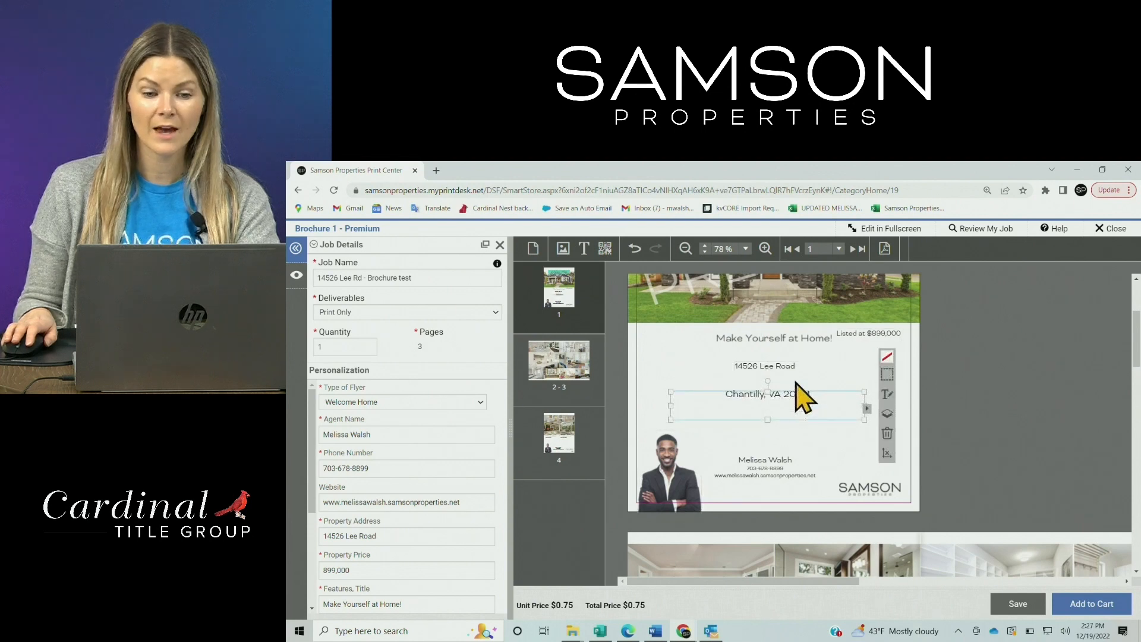
pyautogui.click(766, 367)
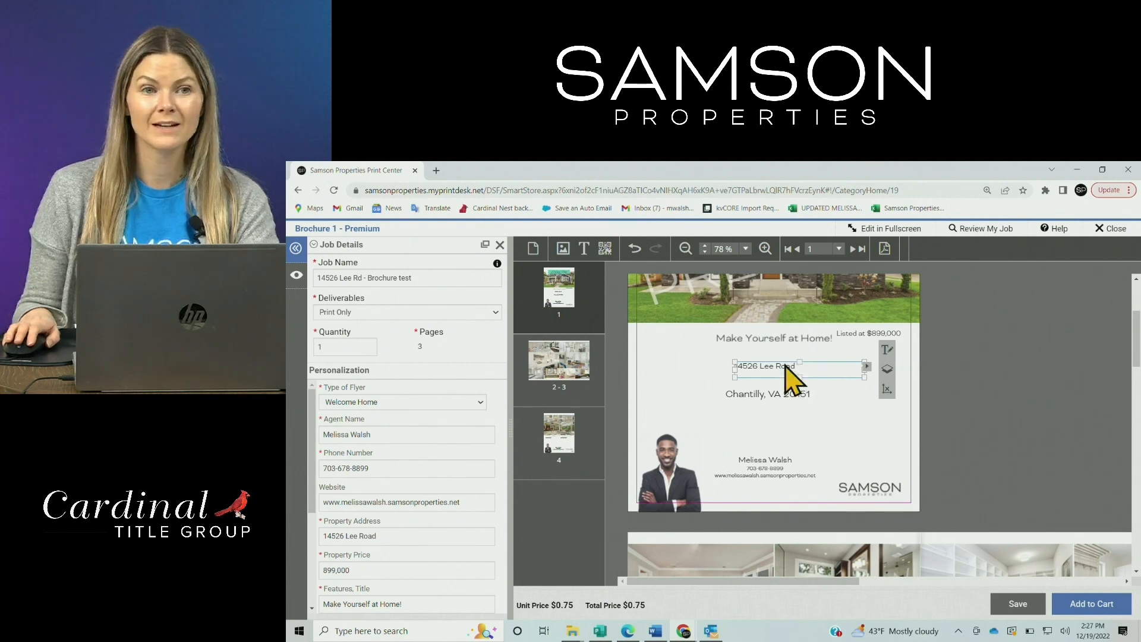
pyautogui.scroll(-1, 870, 356)
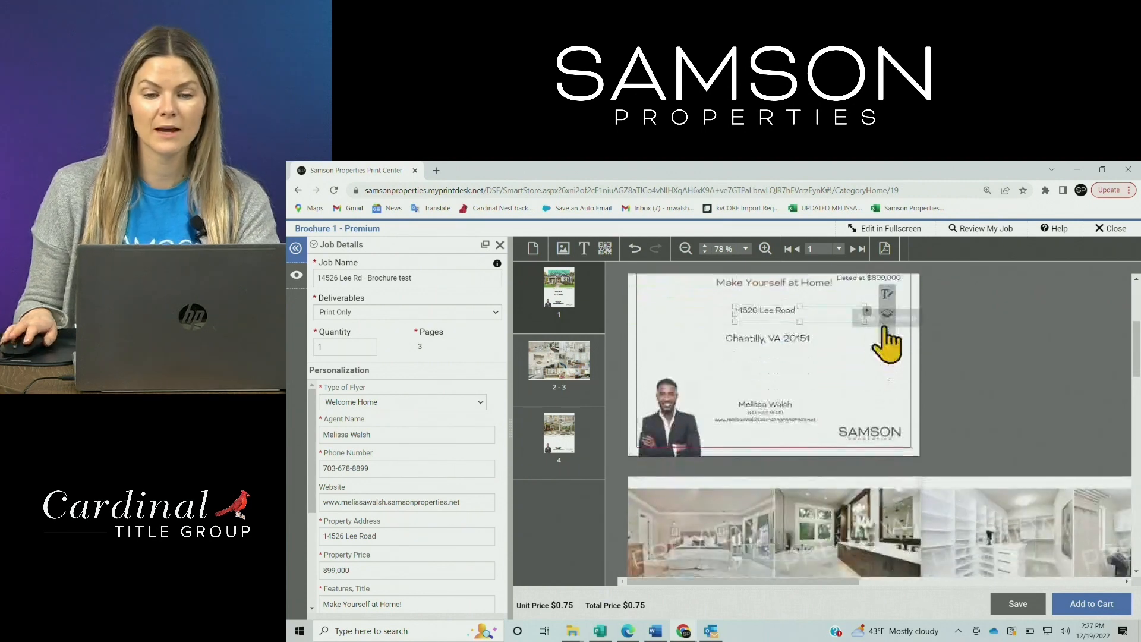
pyautogui.click(887, 295)
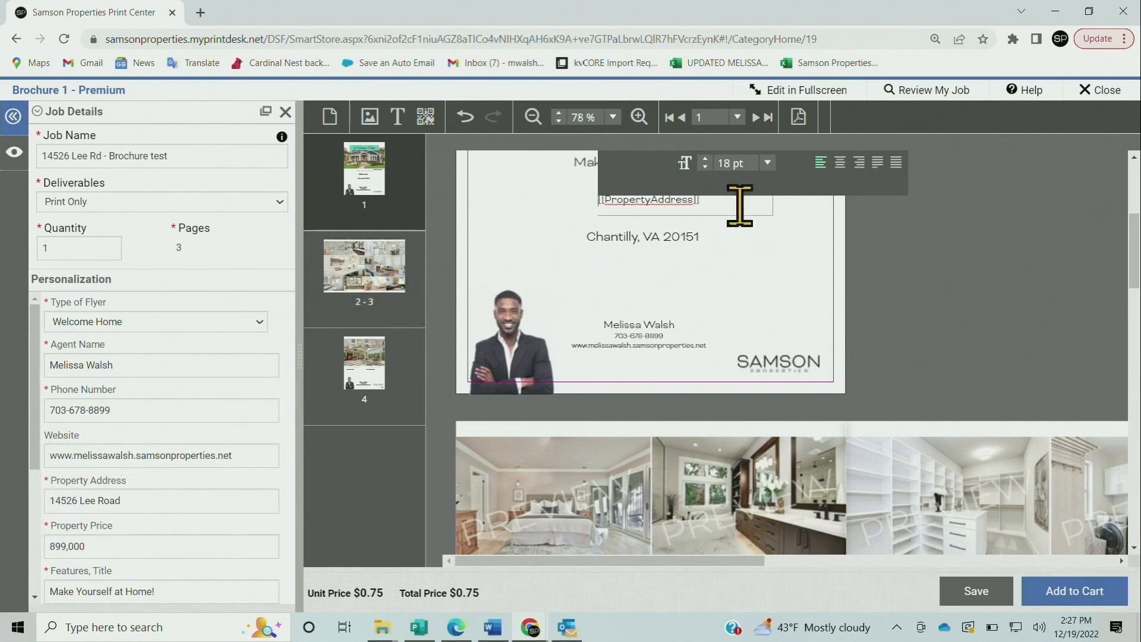
pyautogui.moveTo(735, 201); pyautogui.dragTo(588, 217)
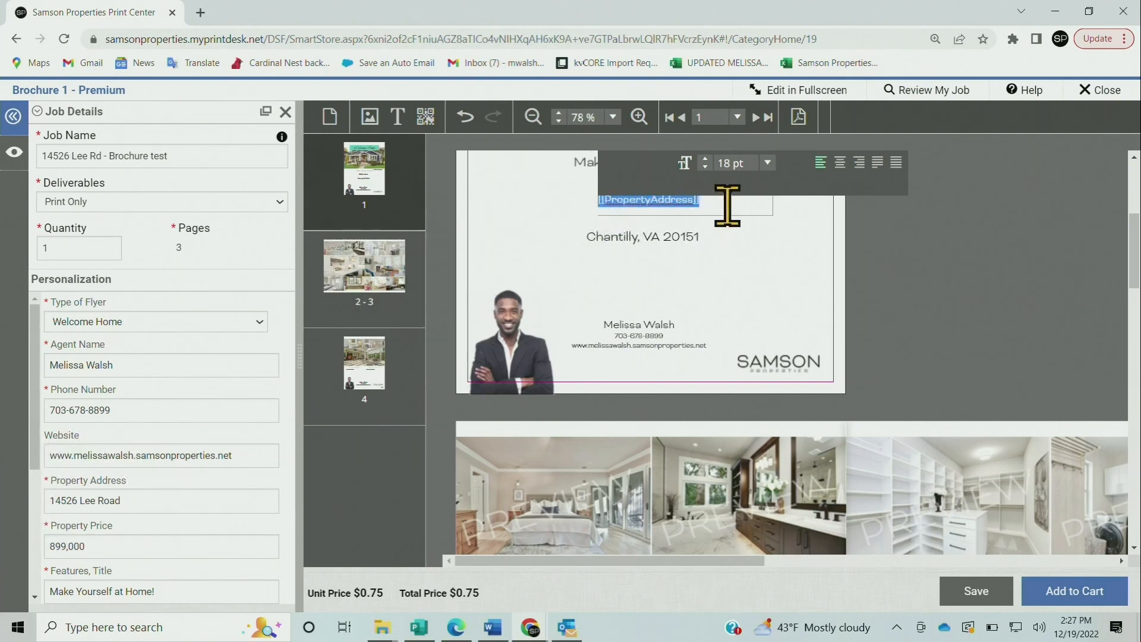
pyautogui.click(767, 163)
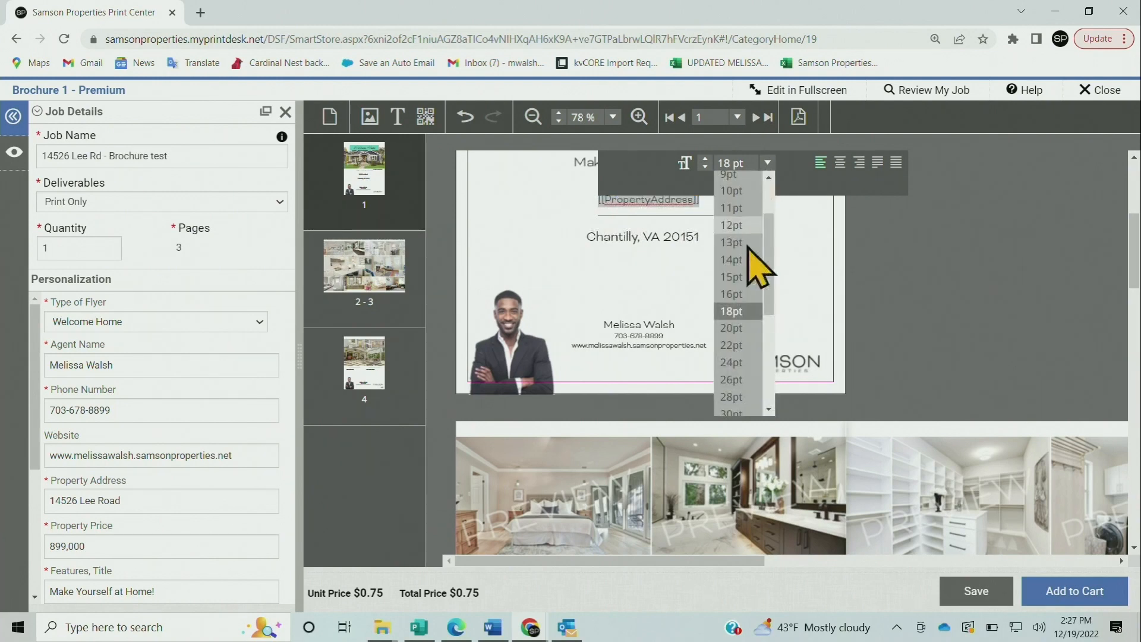
pyautogui.click(737, 413)
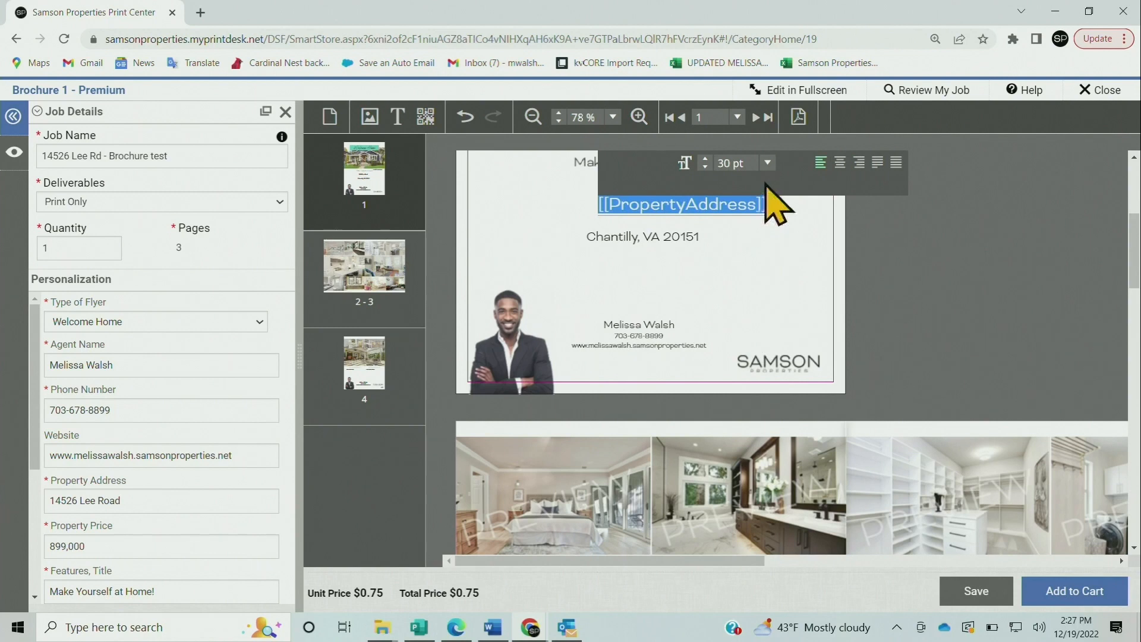
pyautogui.click(763, 255)
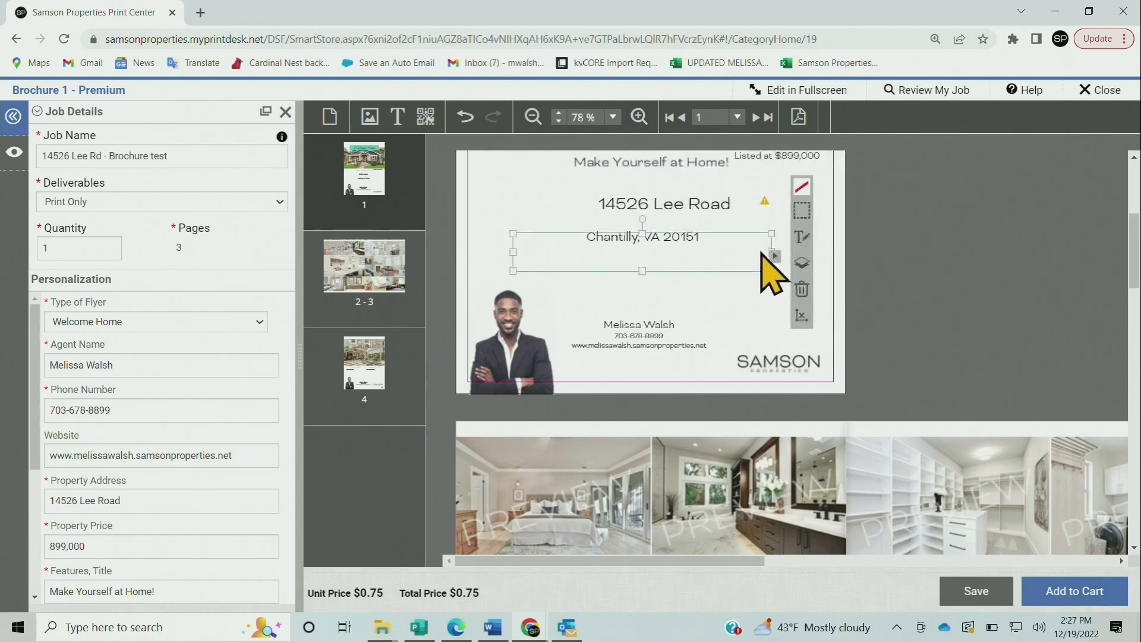
pyautogui.click(538, 205)
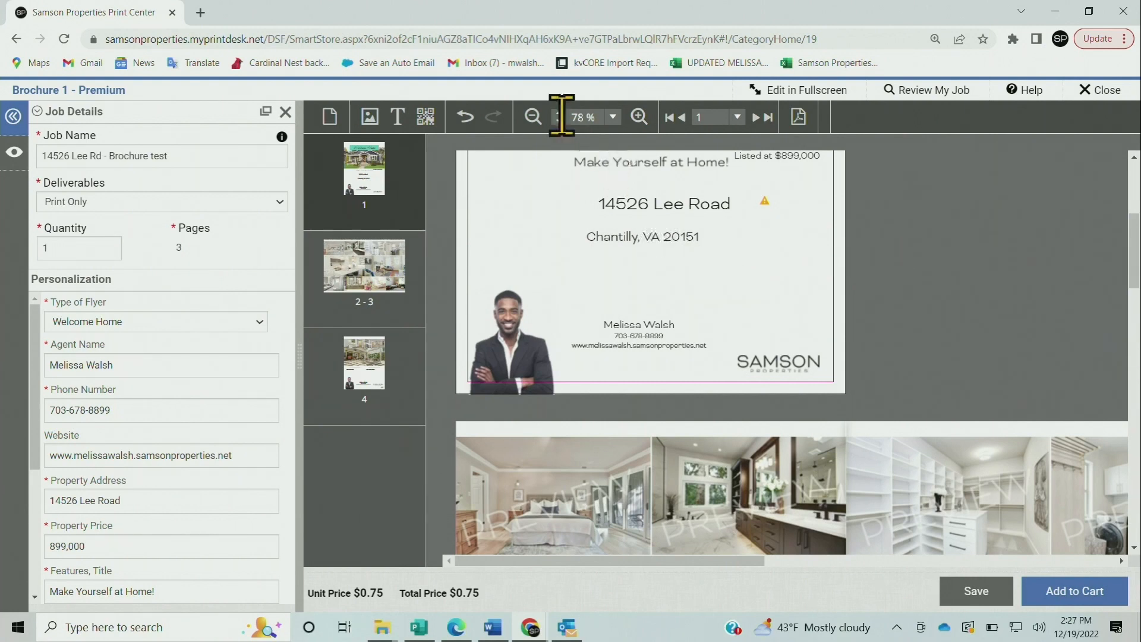
pyautogui.click(533, 117)
pyautogui.moveTo(1132, 267); pyautogui.dragTo(1134, 211)
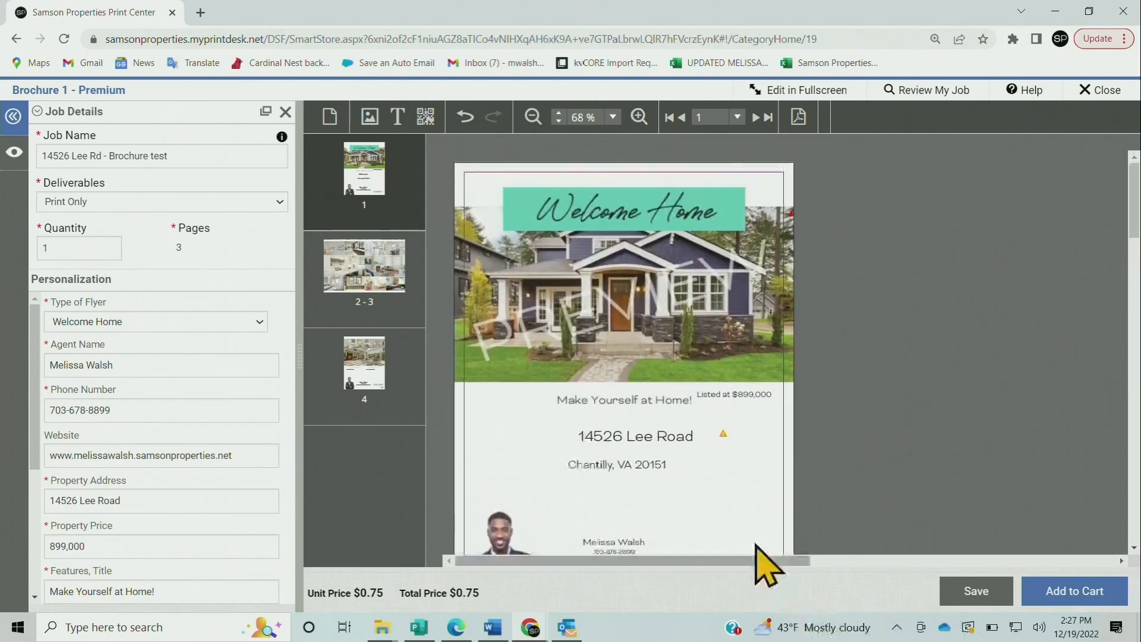
pyautogui.scroll(-1, 1132, 242)
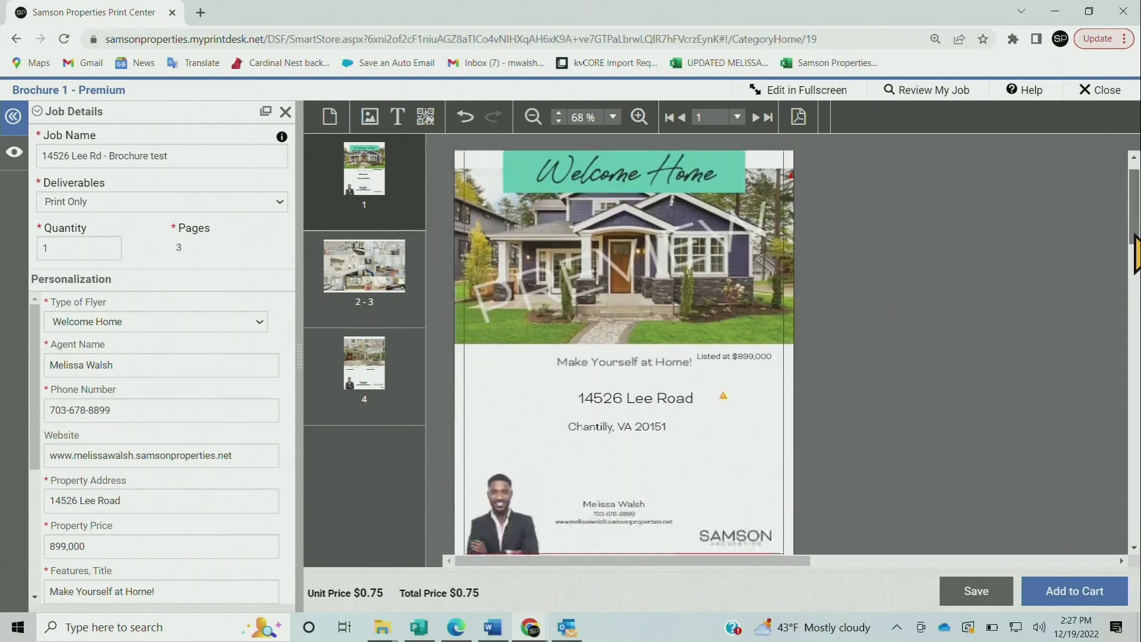
pyautogui.moveTo(630, 370); pyautogui.dragTo(607, 379)
pyautogui.click(575, 376)
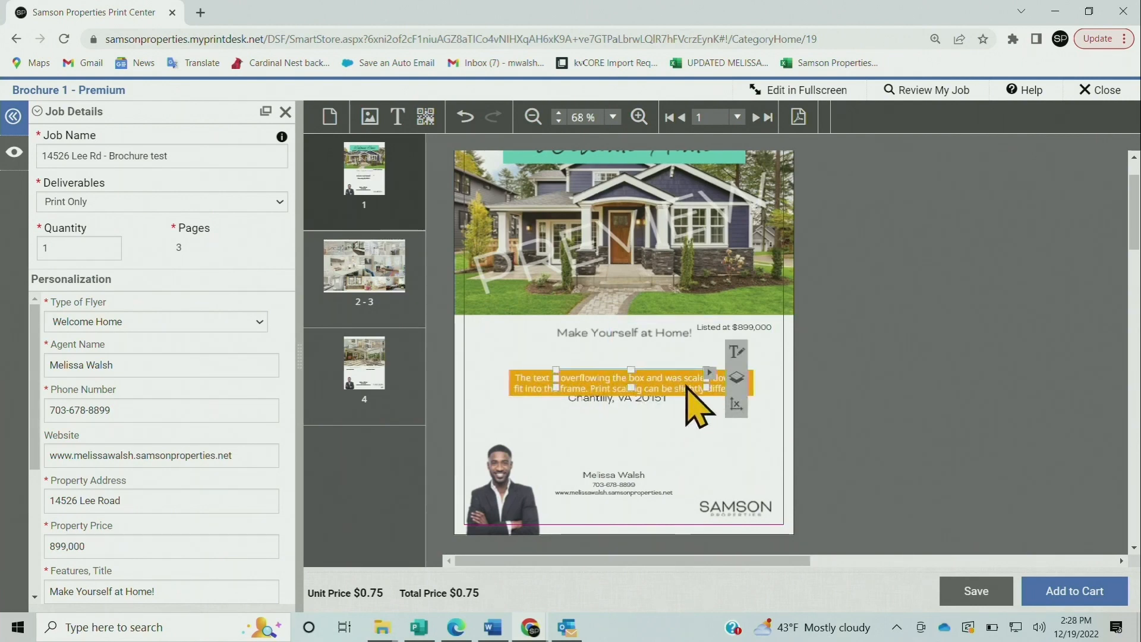
pyautogui.moveTo(556, 370); pyautogui.dragTo(532, 355)
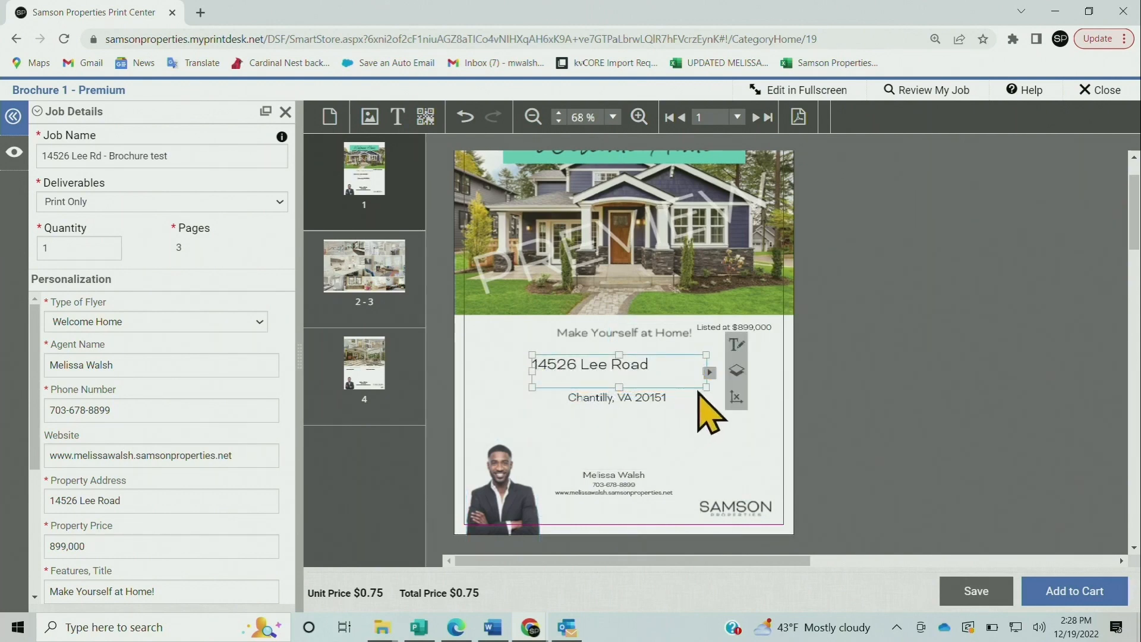
pyautogui.moveTo(706, 387); pyautogui.dragTo(724, 387)
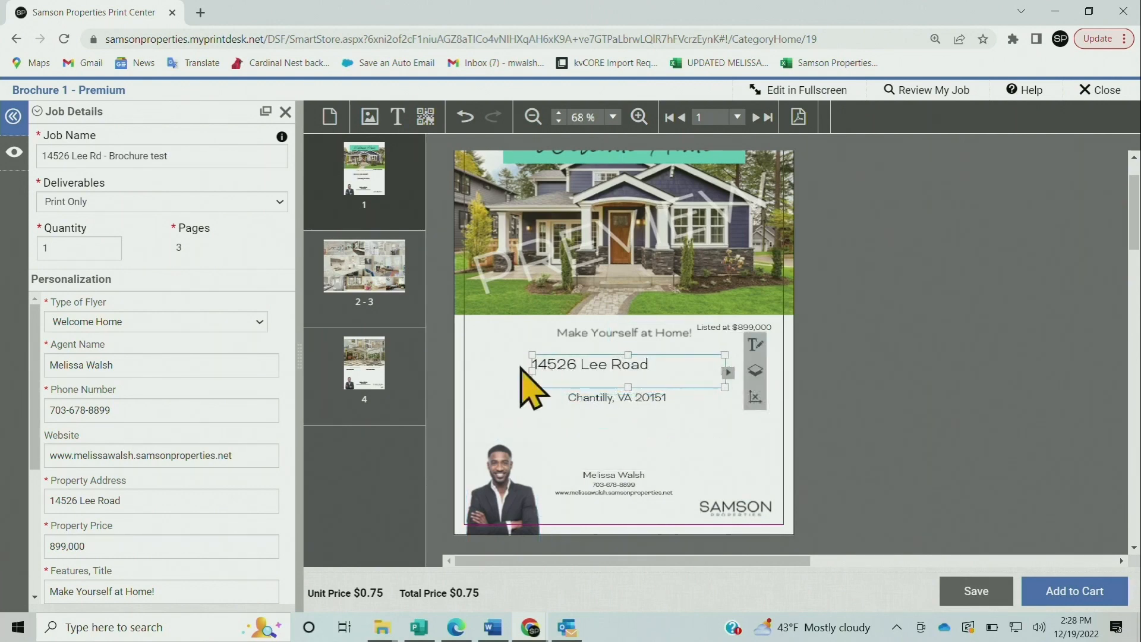
pyautogui.moveTo(626, 362); pyautogui.dragTo(657, 373)
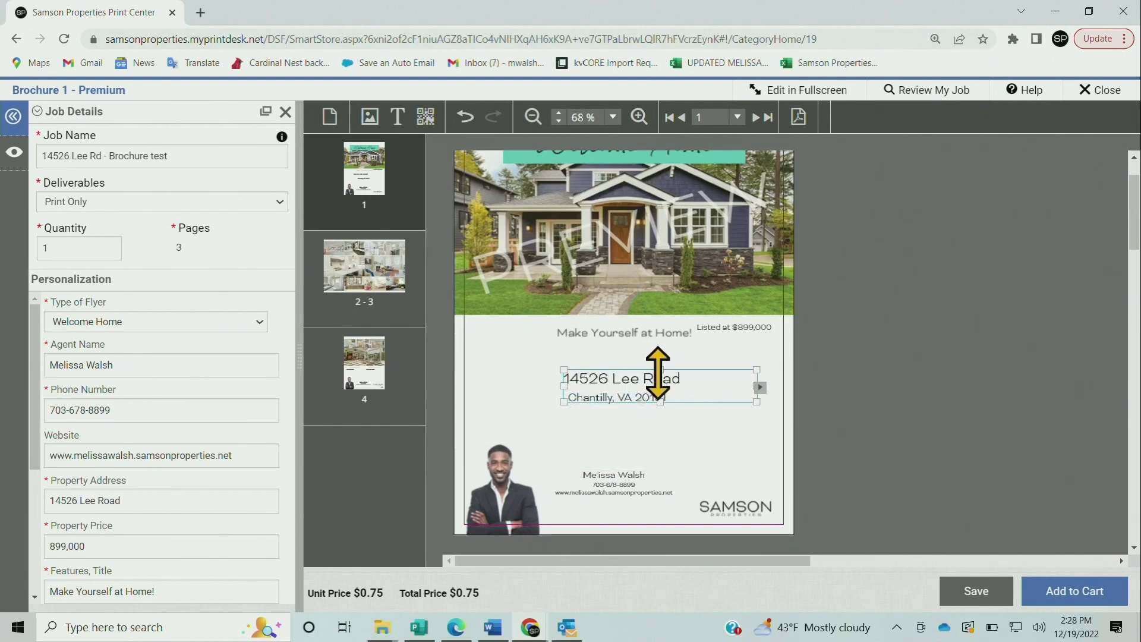
pyautogui.click(682, 421)
pyautogui.click(503, 357)
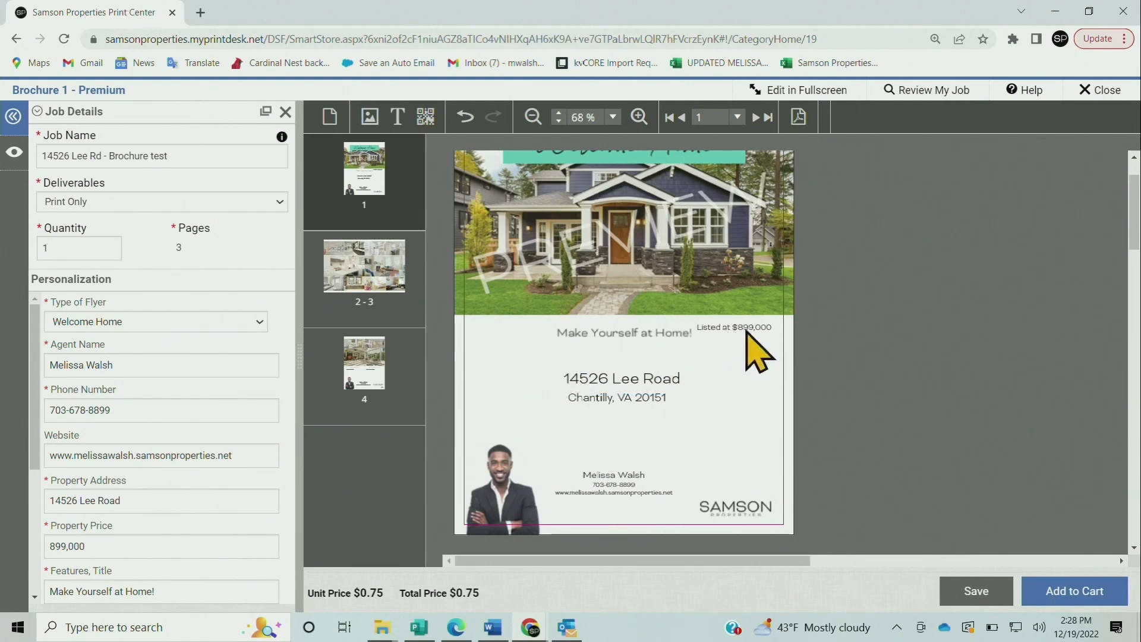
pyautogui.click(757, 331)
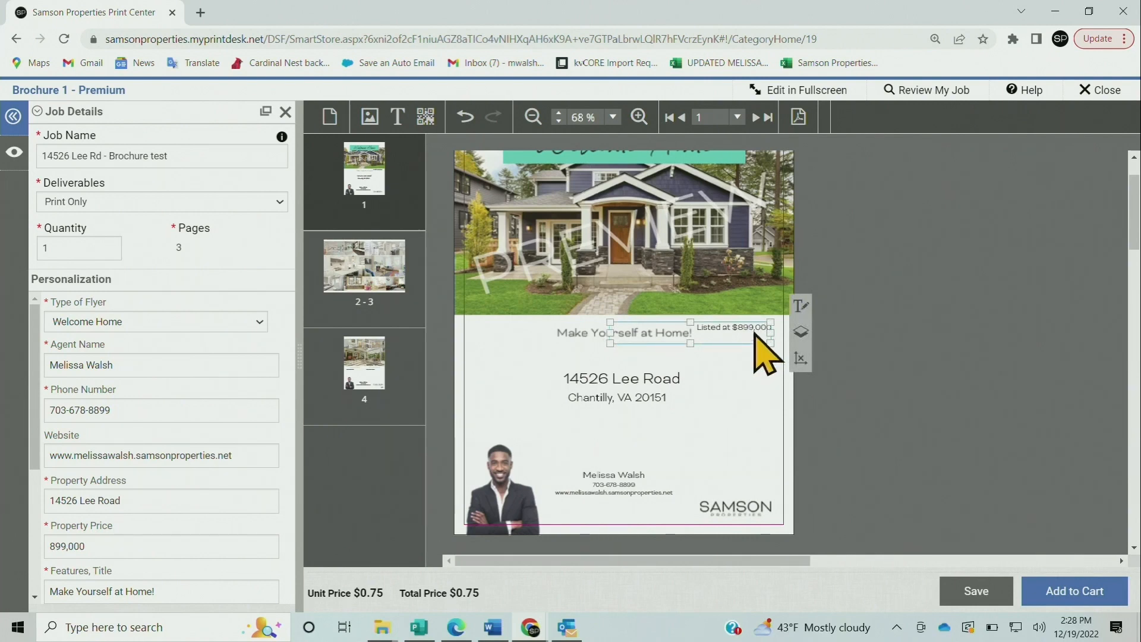
pyautogui.moveTo(757, 331); pyautogui.dragTo(631, 415)
pyautogui.click(739, 424)
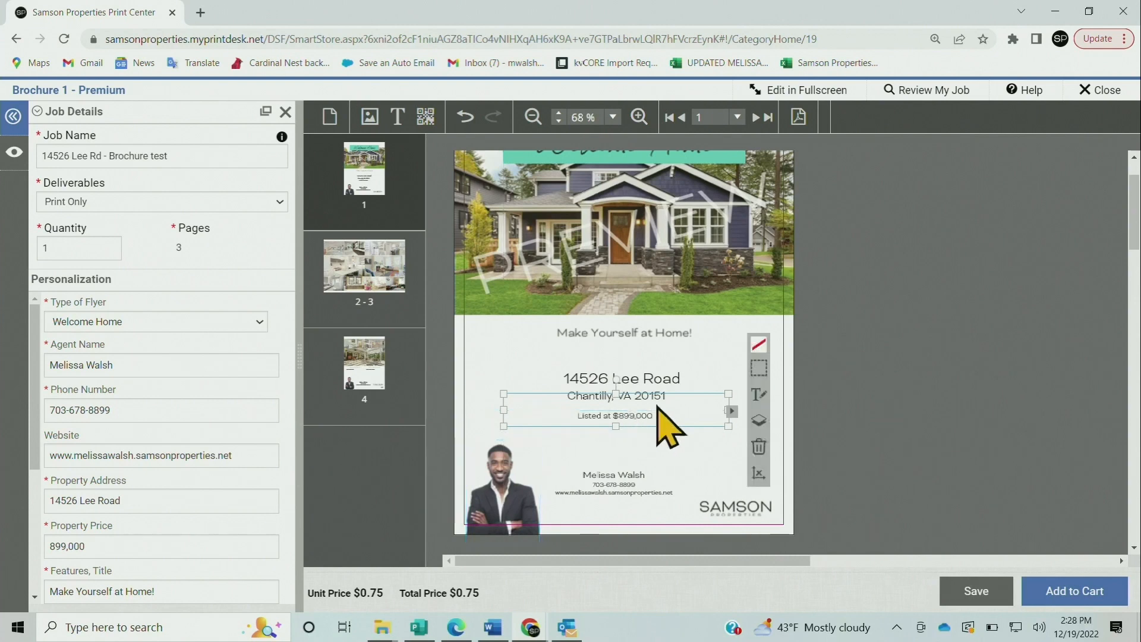
pyautogui.click(717, 357)
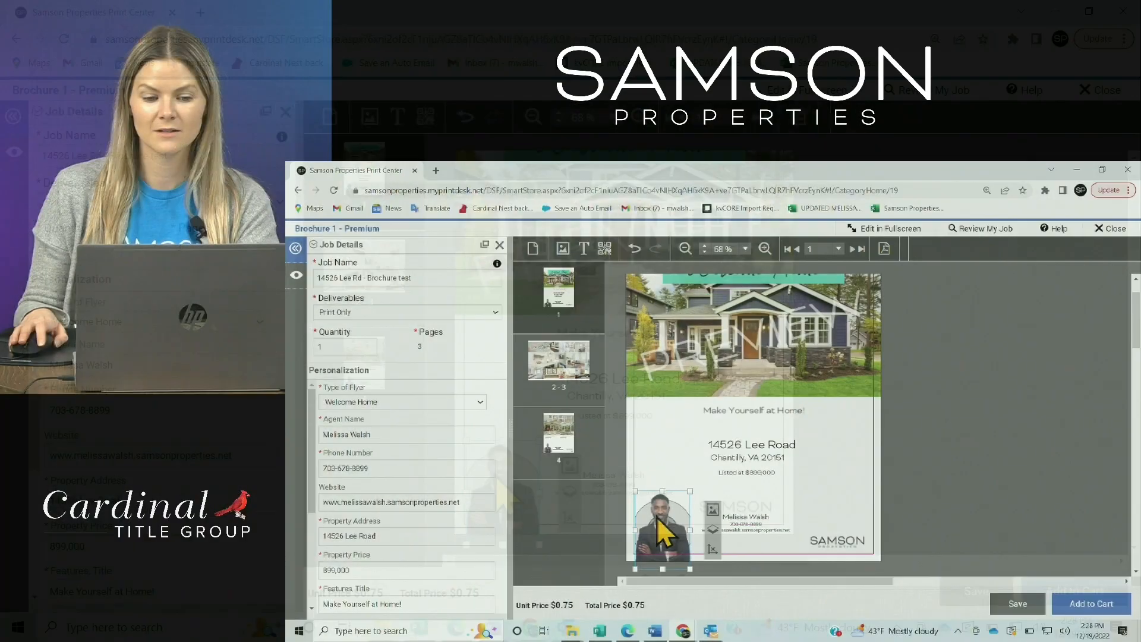
# Select the agent headshot at the bottom of page 1 to show its image toolbar
pyautogui.click(505, 469)
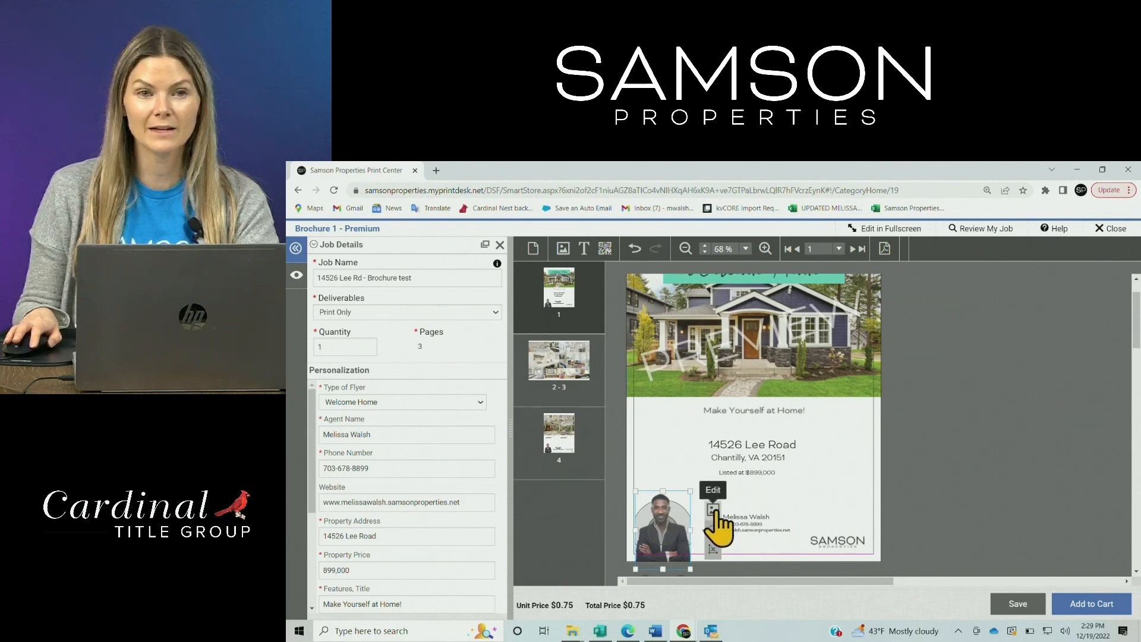
# Upload the photo of the woman with her dog and place it in the agent headshot slot
pyautogui.click(713, 511)
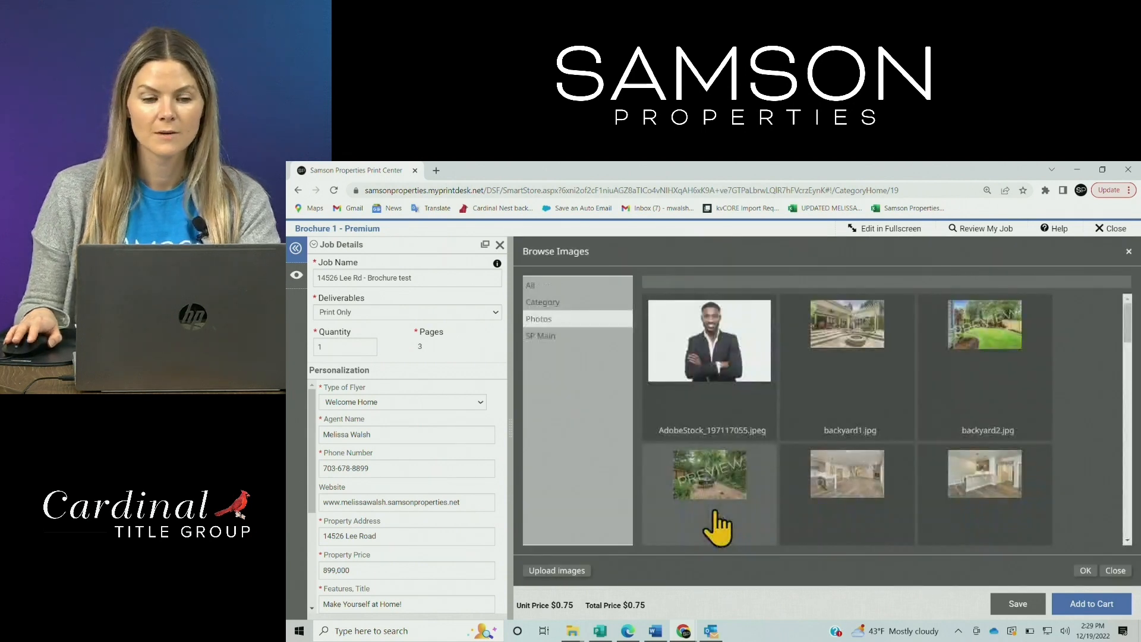
pyautogui.click(571, 572)
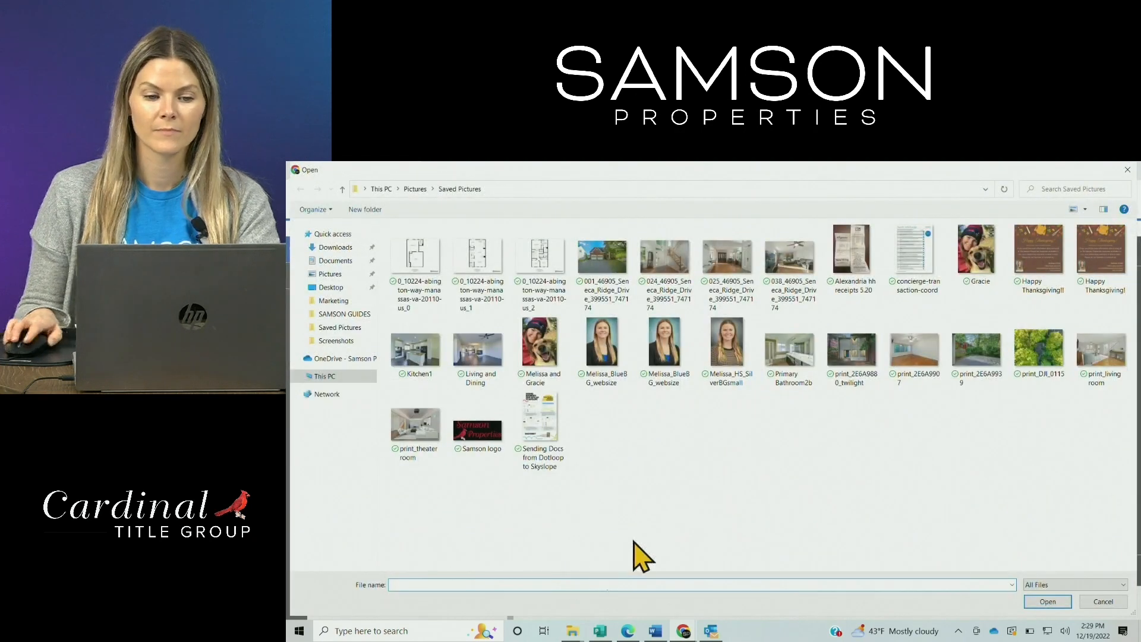
pyautogui.doubleClick(543, 357)
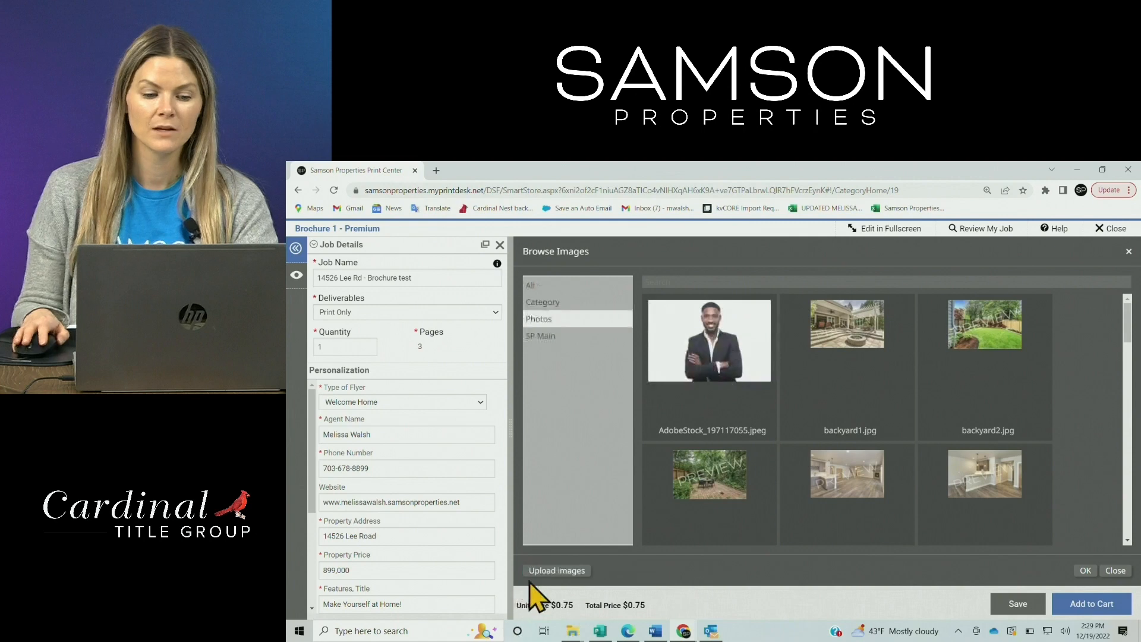
pyautogui.moveTo(1126, 318); pyautogui.dragTo(1125, 530)
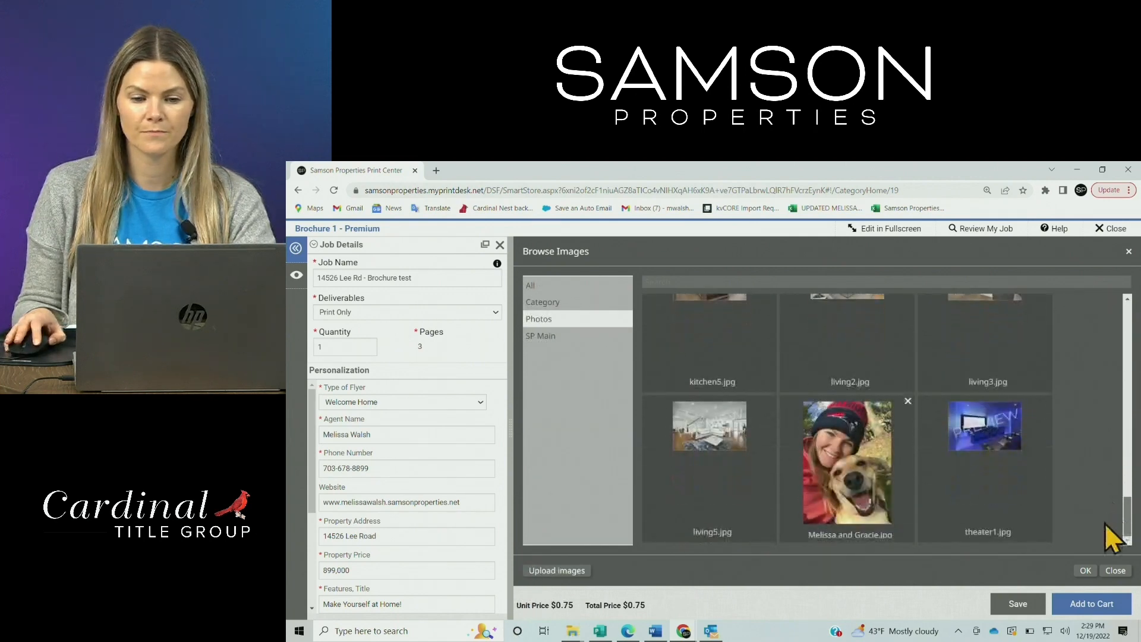
pyautogui.doubleClick(841, 465)
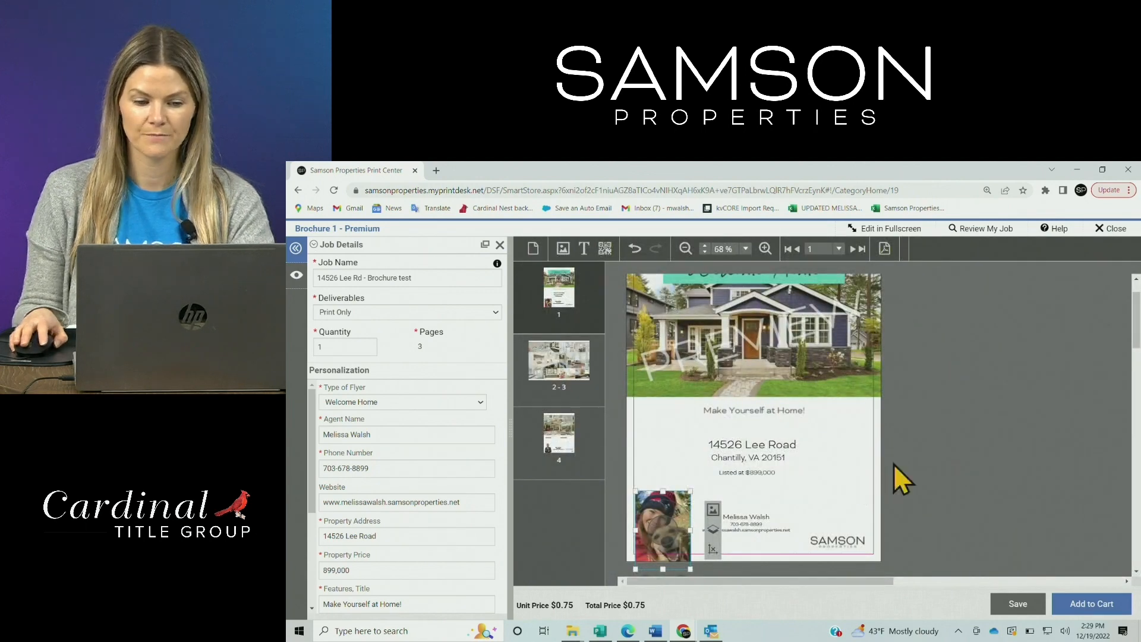
# Scale the dog photo up within its frame and reposition it to fit
pyautogui.scroll(-1, 1135, 333)
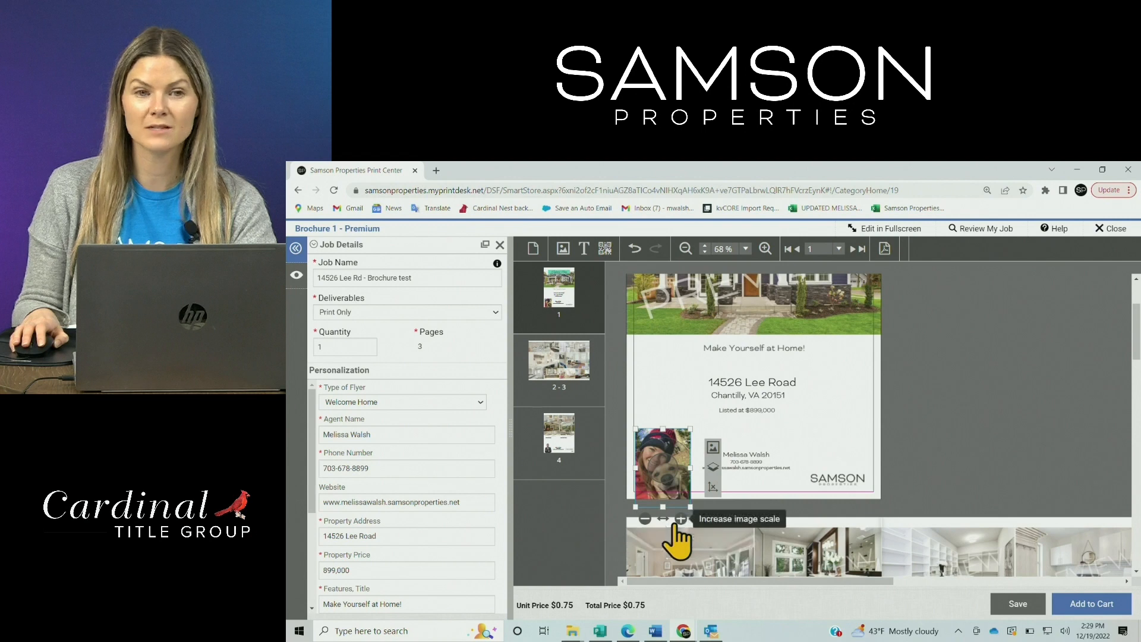
pyautogui.click(646, 520)
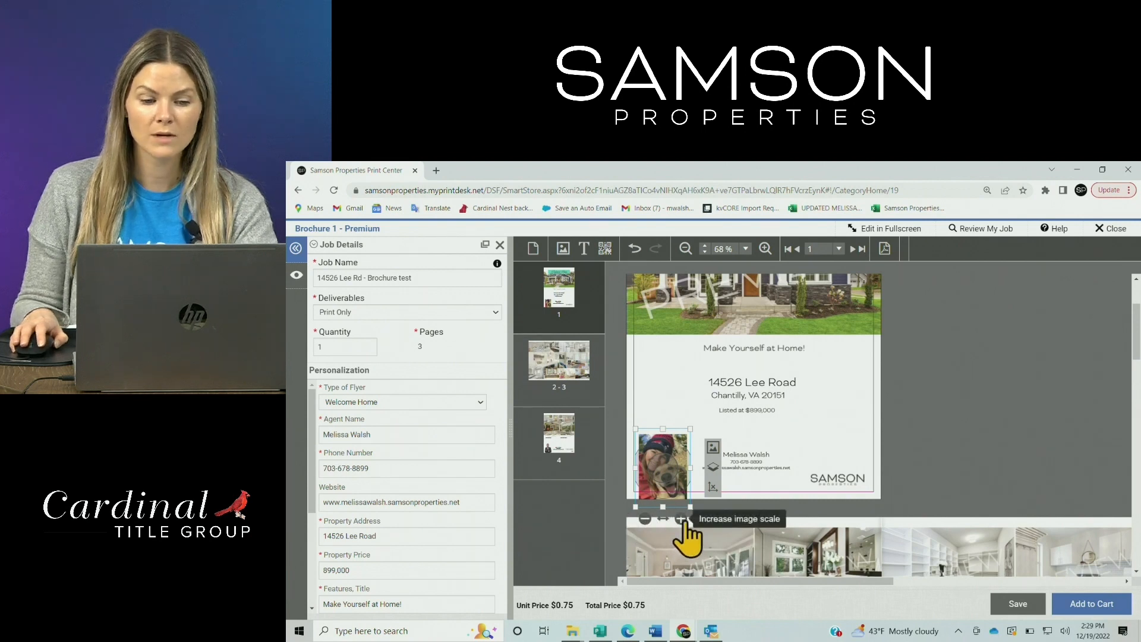
pyautogui.click(681, 519)
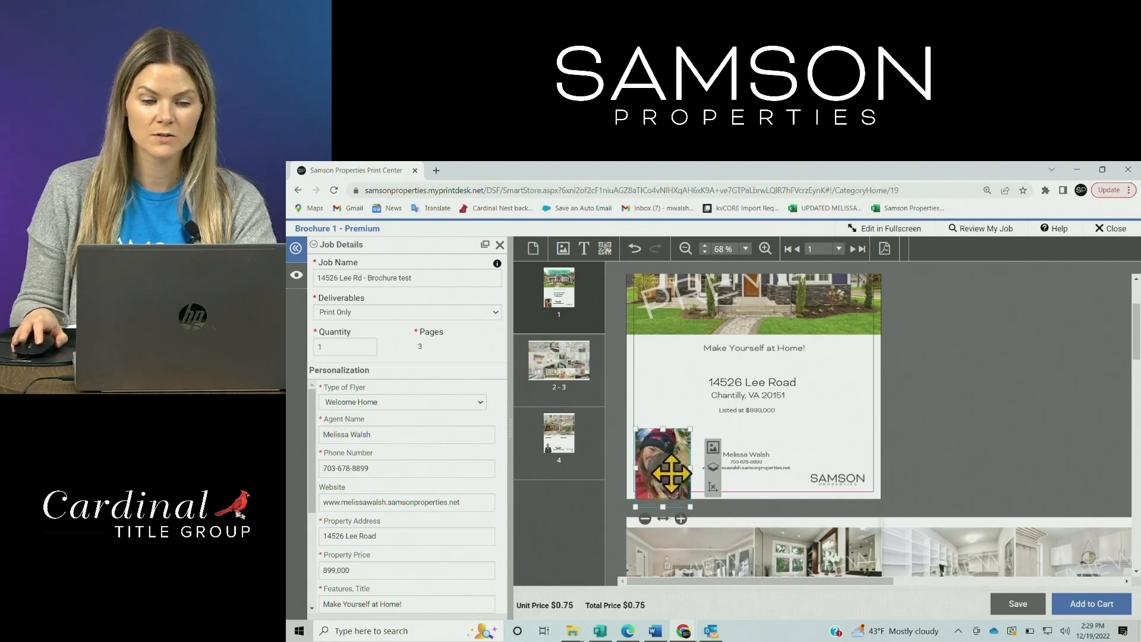
pyautogui.moveTo(667, 469); pyautogui.dragTo(664, 462)
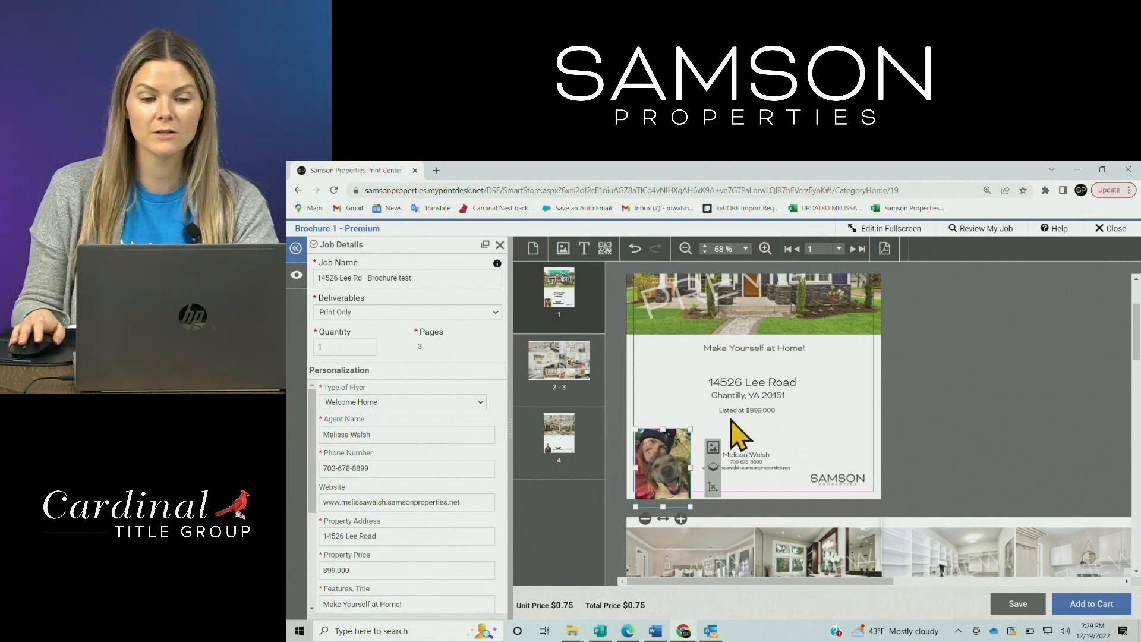
pyautogui.click(1008, 388)
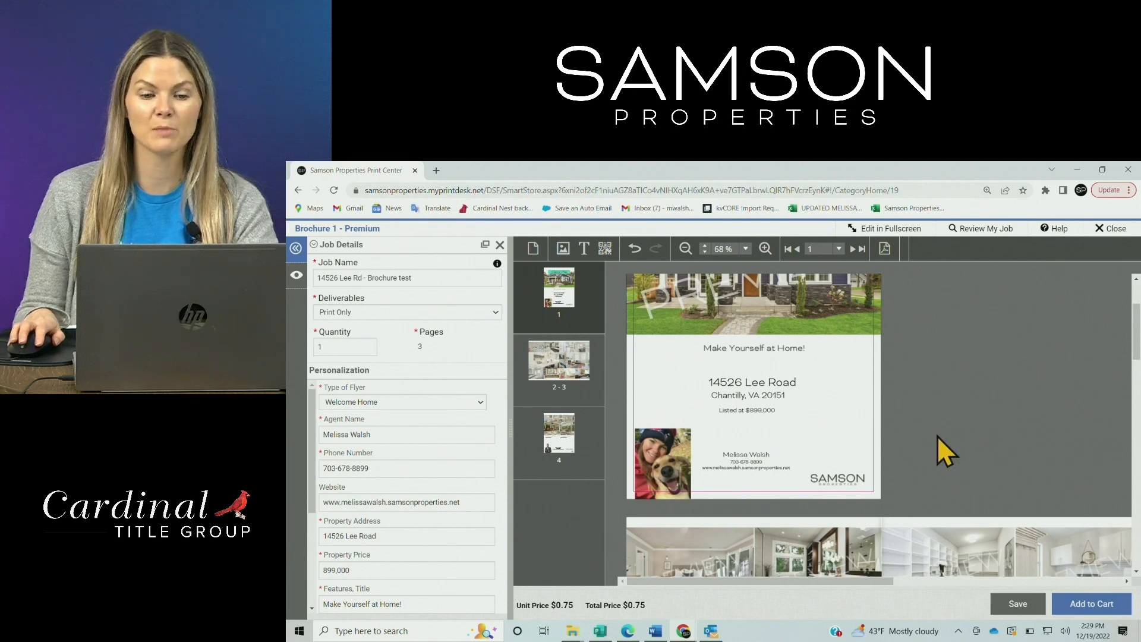
# Select the cover's house photo under Welcome Home, flagged as low print quality at 98 dpi
pyautogui.scroll(2, 1135, 356)
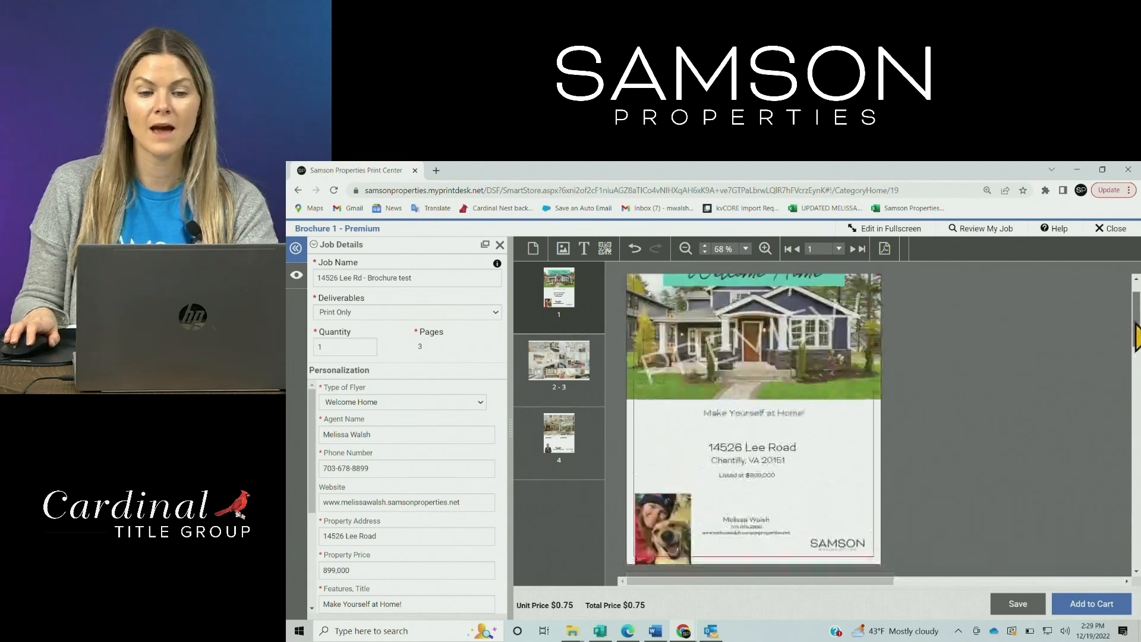
pyautogui.click(754, 378)
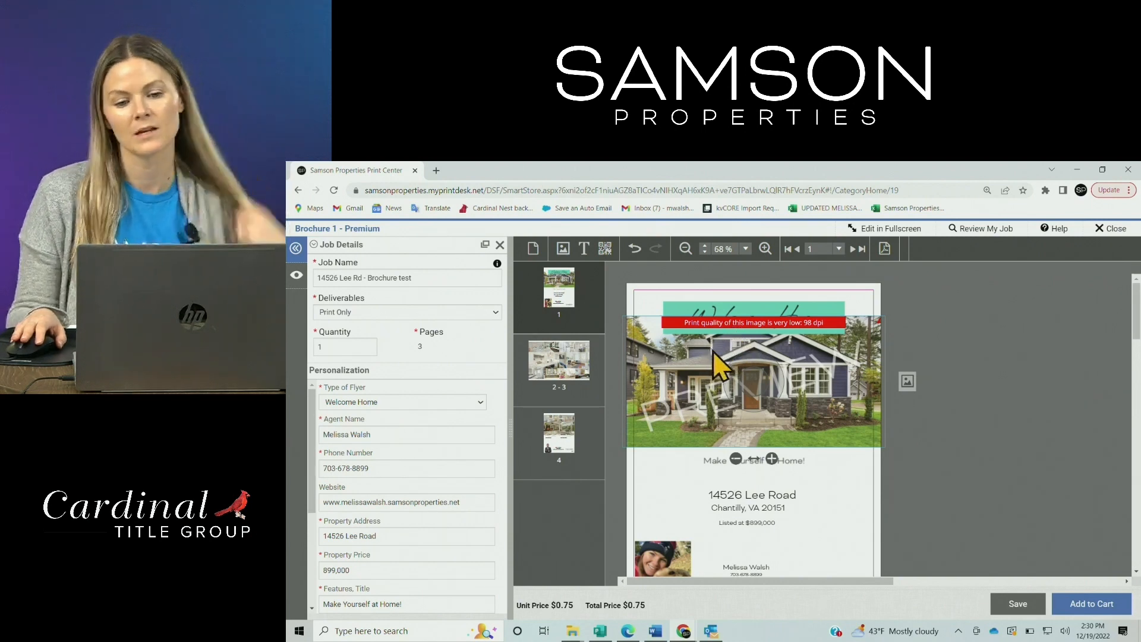
# Upload the brick two-garage house exterior photo and place it on the cover
pyautogui.click(907, 381)
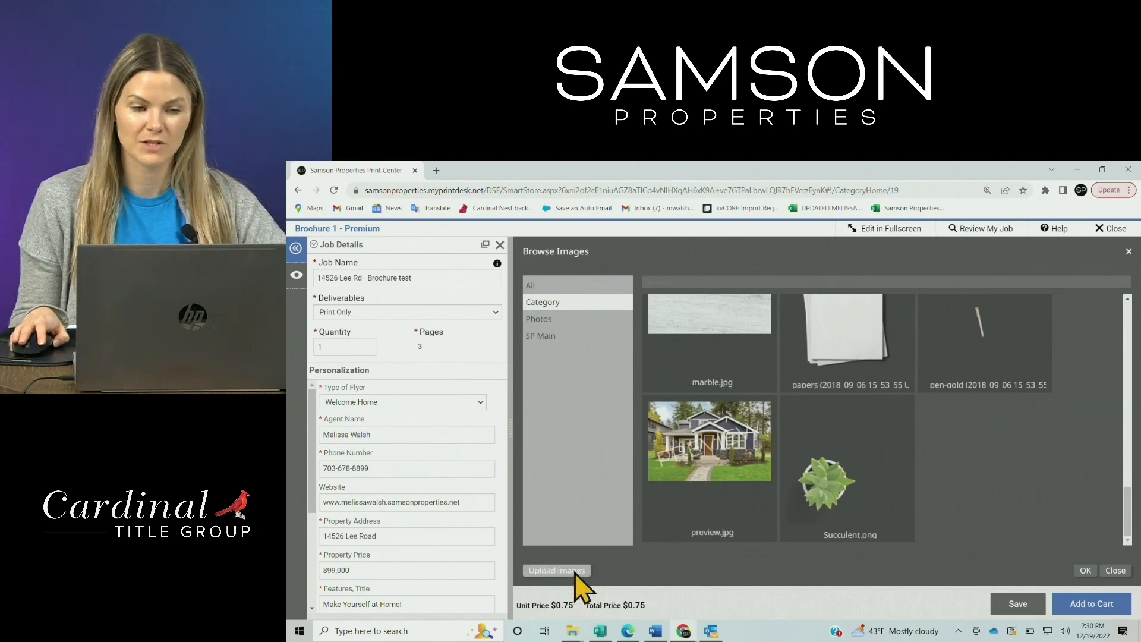
pyautogui.click(574, 571)
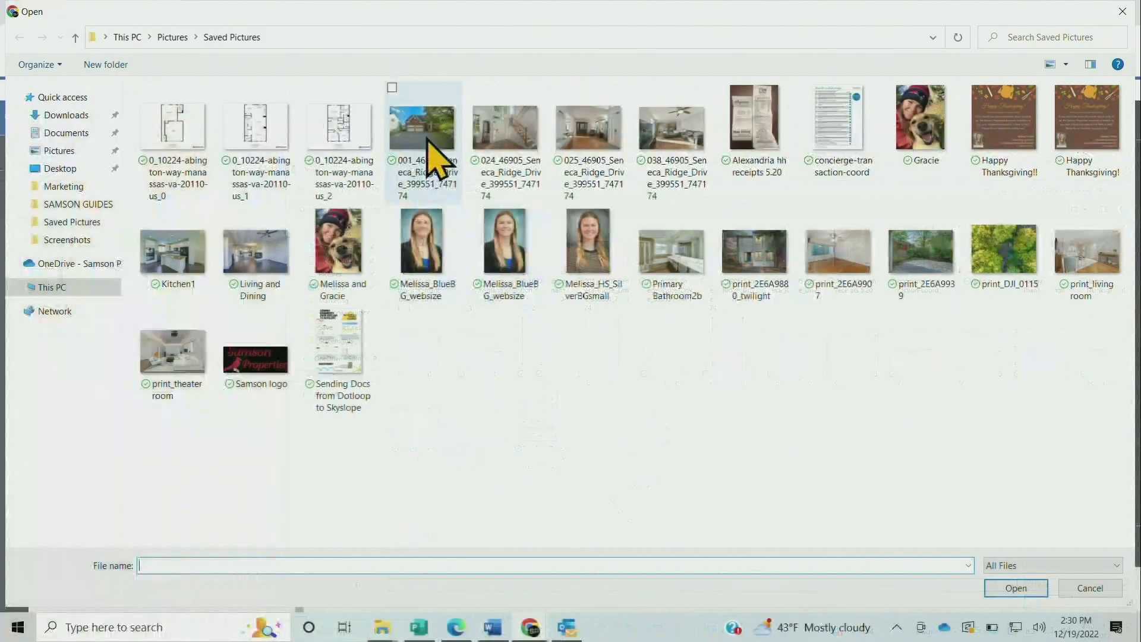
pyautogui.doubleClick(436, 156)
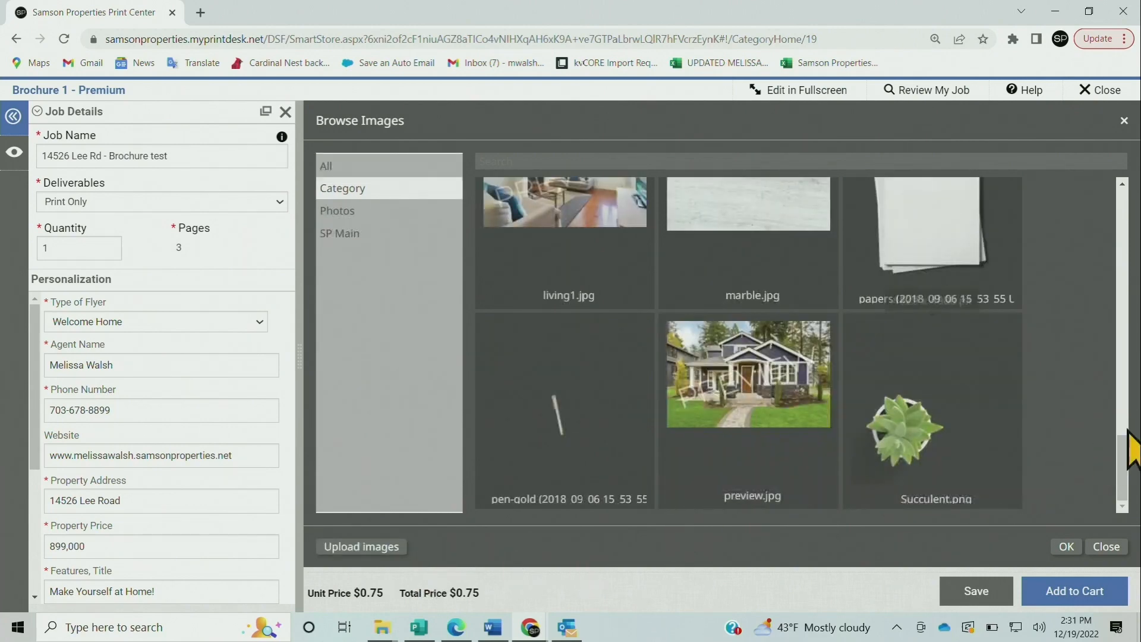
pyautogui.moveTo(1126, 454); pyautogui.dragTo(1116, 224)
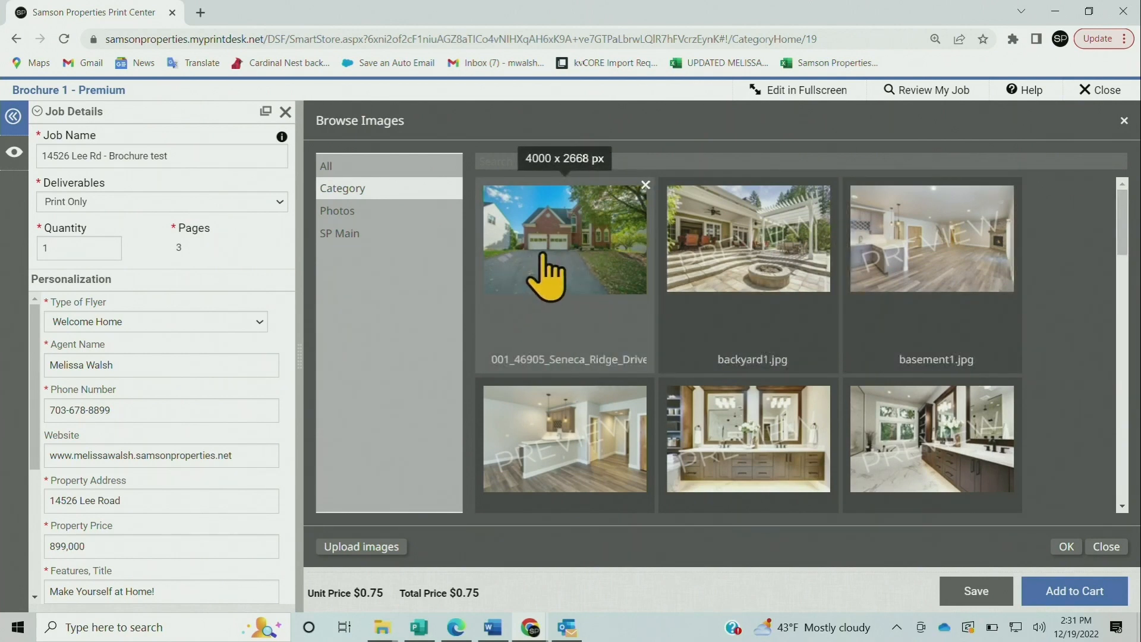
pyautogui.doubleClick(586, 238)
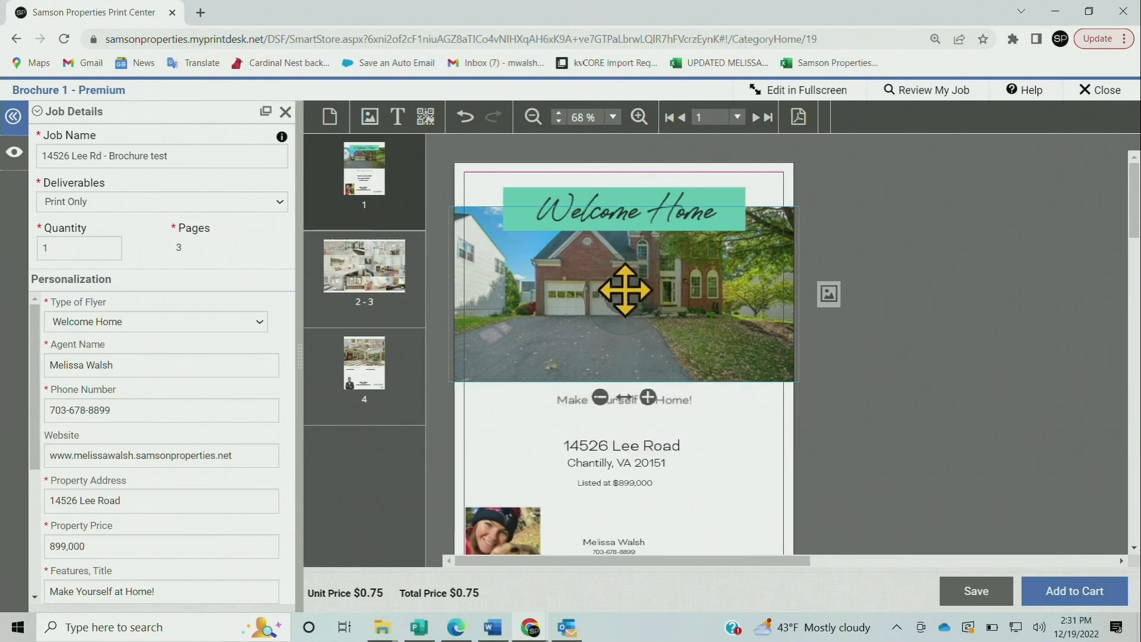
# Pan the brick house photo down in its frame to show more roof and sky
pyautogui.moveTo(625, 288); pyautogui.dragTo(627, 323)
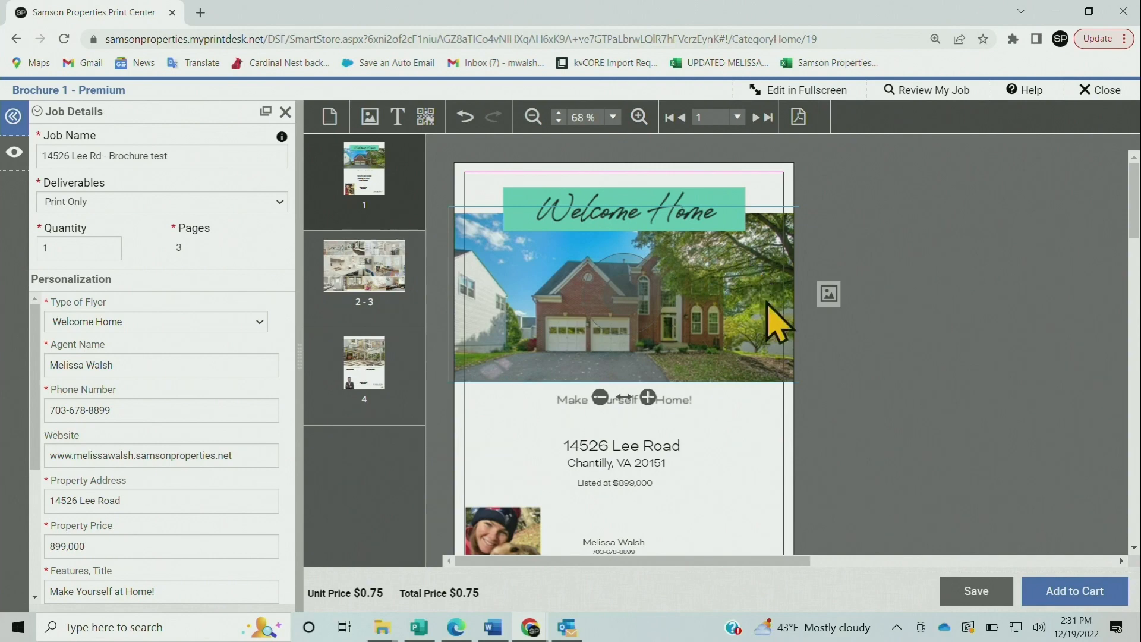
pyautogui.click(760, 396)
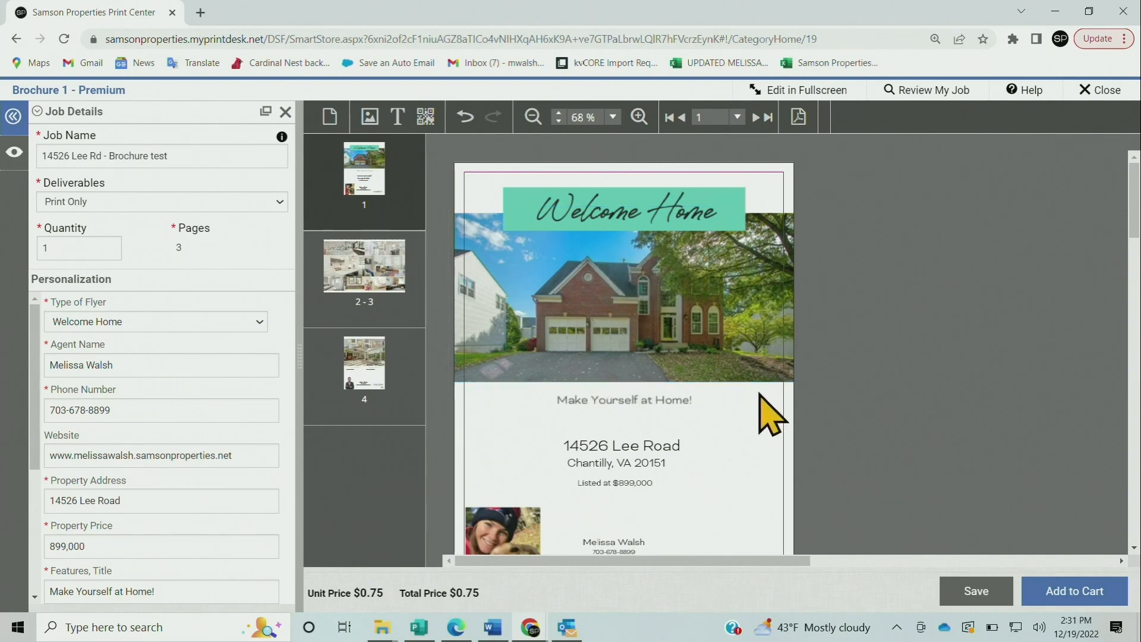
pyautogui.scroll(-1, 914, 373)
pyautogui.scroll(1, 913, 372)
pyautogui.scroll(-1, 913, 373)
pyautogui.scroll(1, 913, 373)
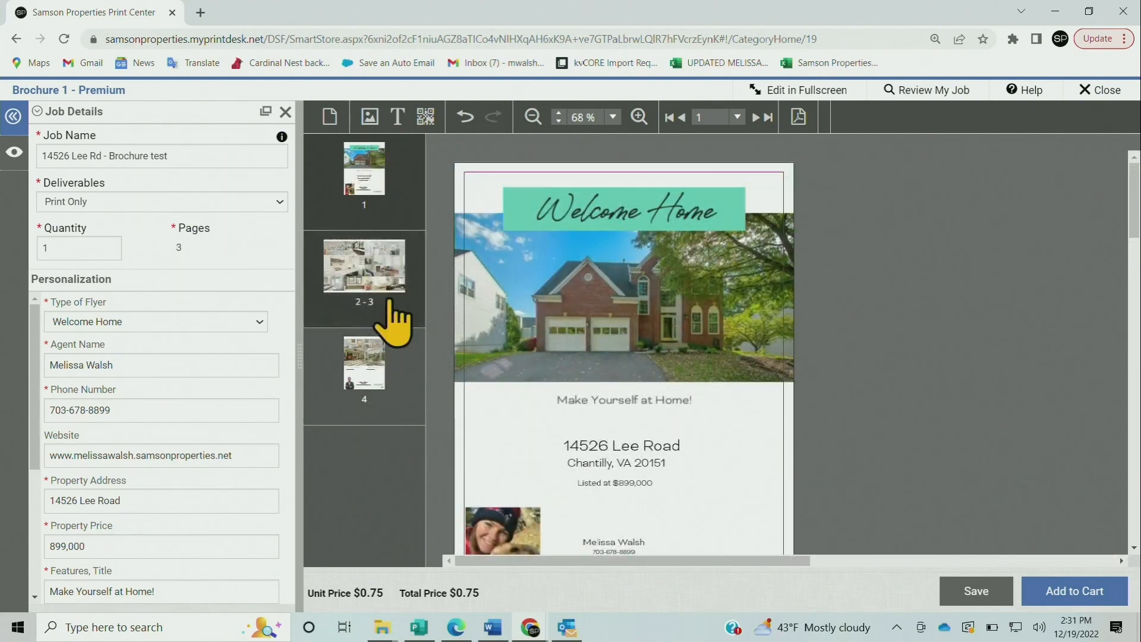
# Show the pages 2–3 interior spread and select its top-left bedroom photo
pyautogui.click(366, 316)
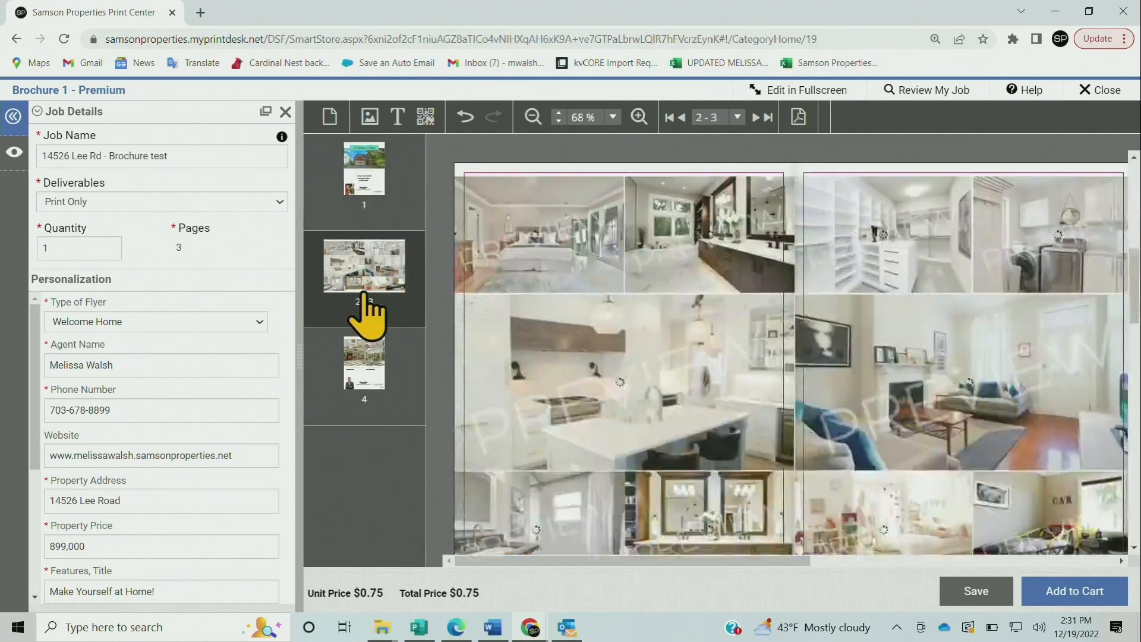
pyautogui.click(533, 117)
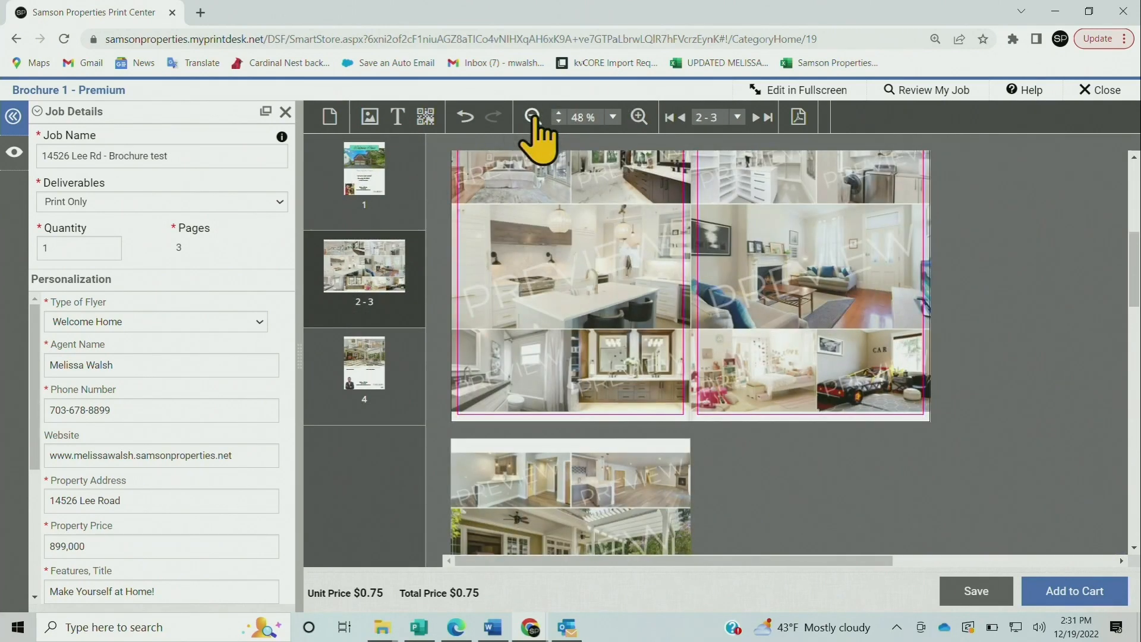
pyautogui.click(638, 117)
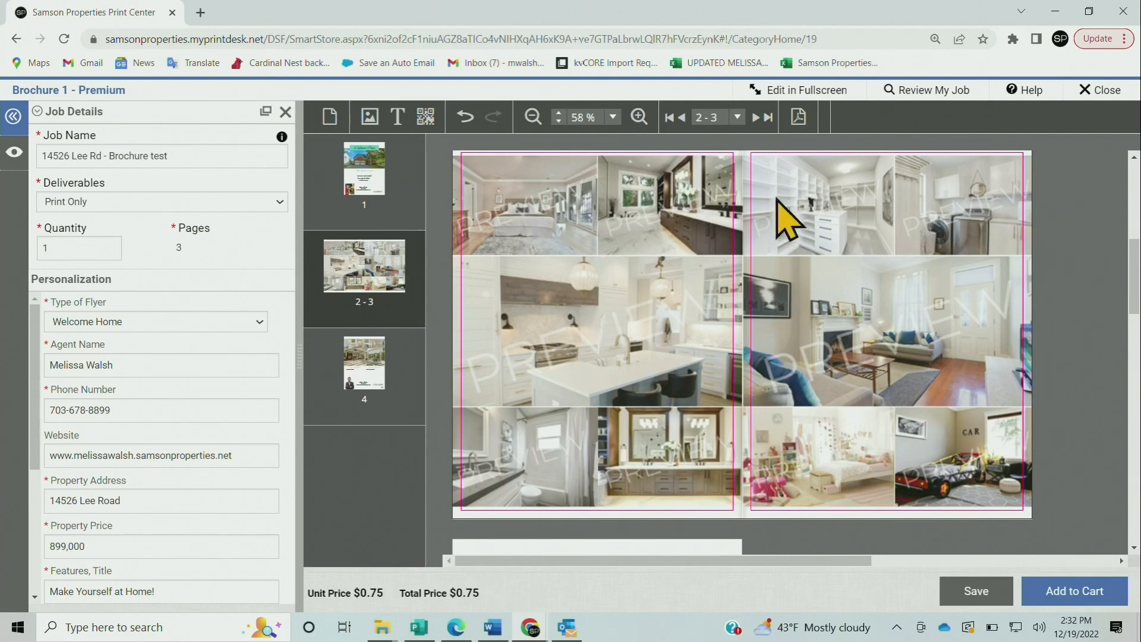
pyautogui.click(523, 196)
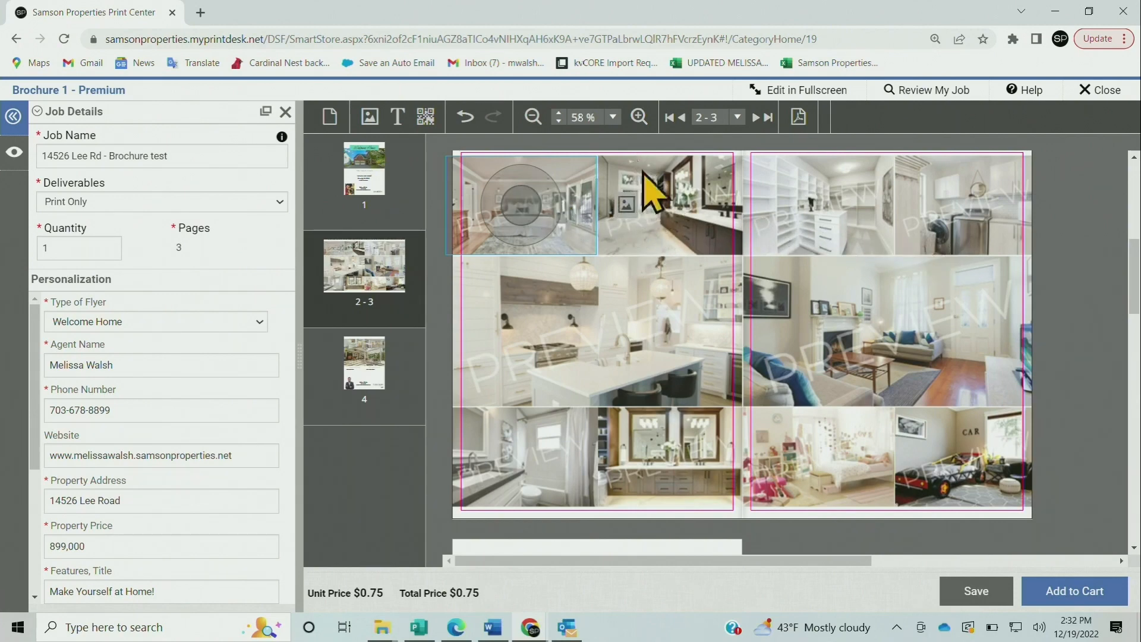
# Upload six Seneca Ridge photos, including print_2E6A9939 and the print_DJI_0115 aerial, to the image library
pyautogui.click(627, 204)
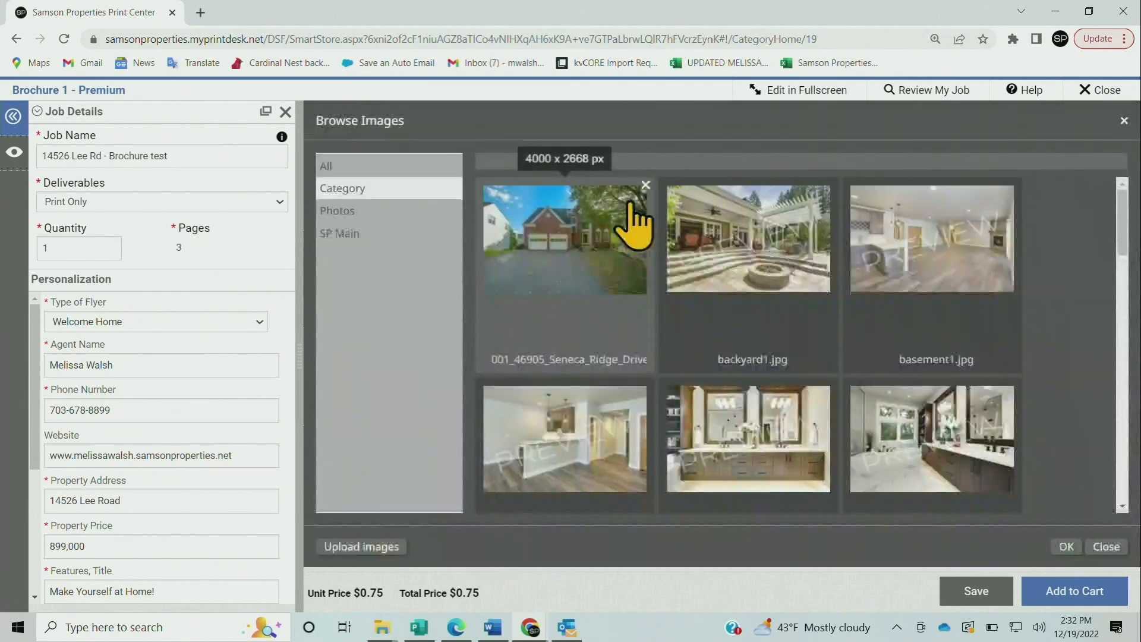
pyautogui.click(373, 546)
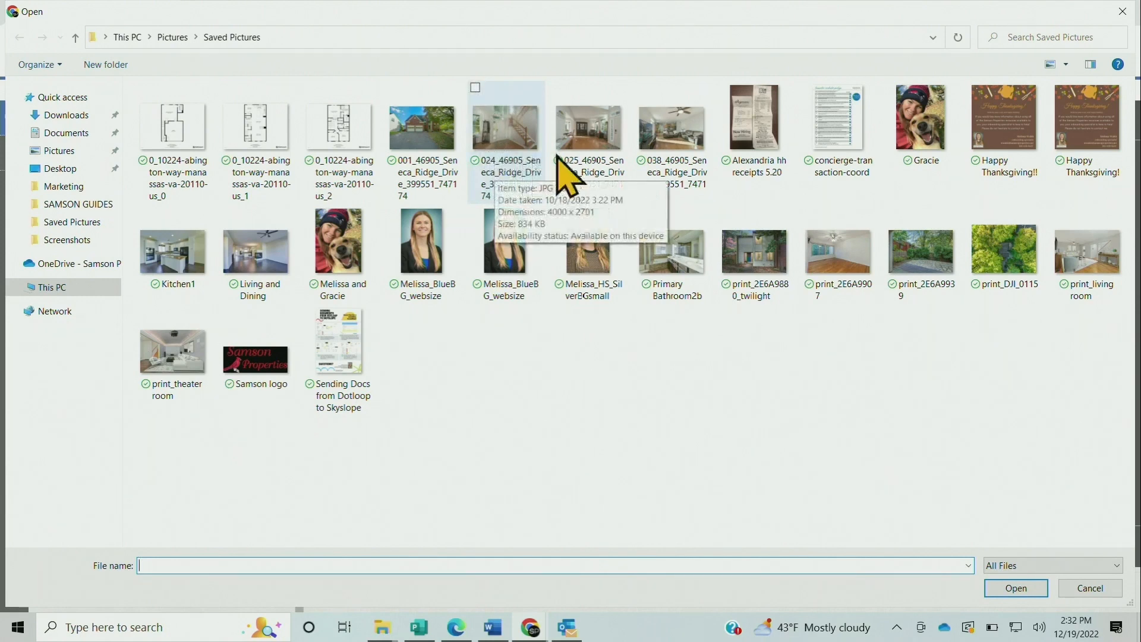
pyautogui.click(475, 87)
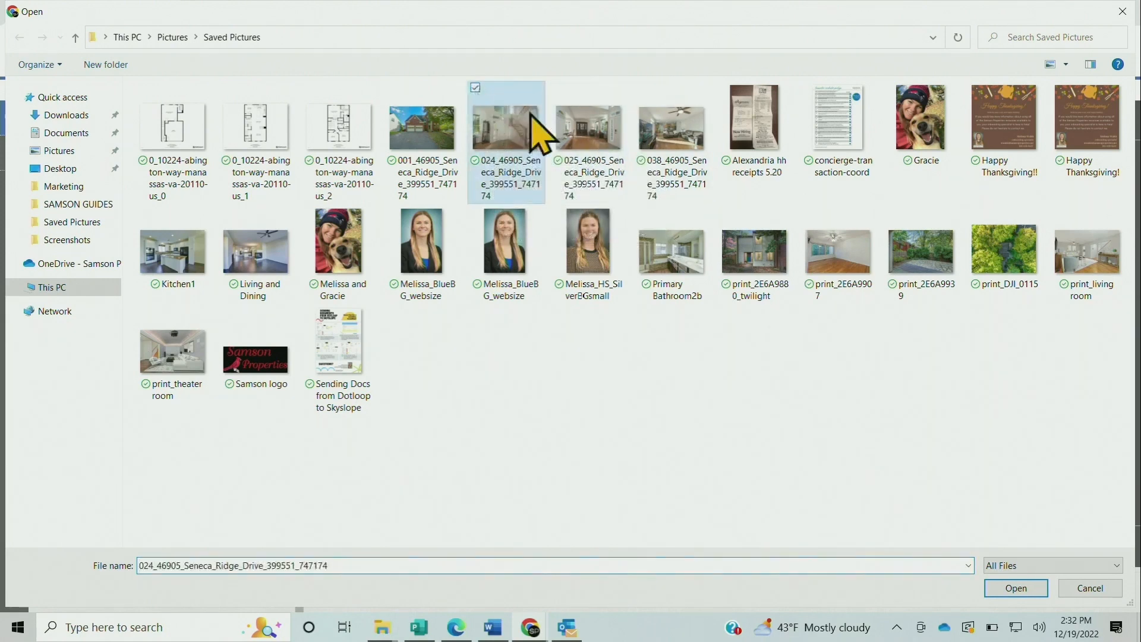
pyautogui.click(558, 88)
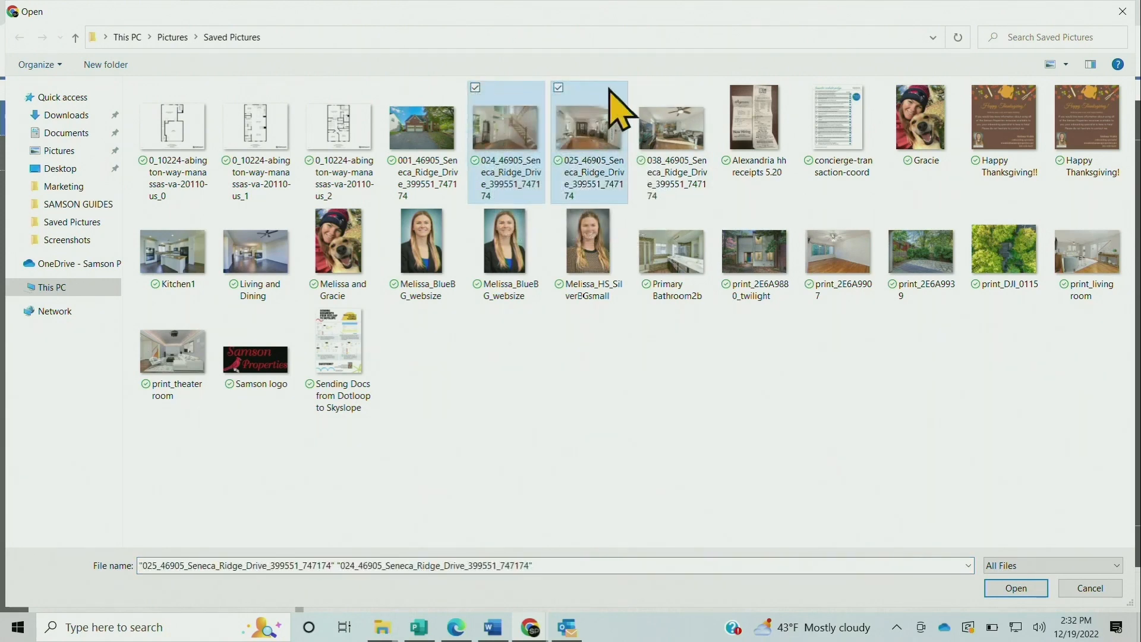
pyautogui.click(642, 88)
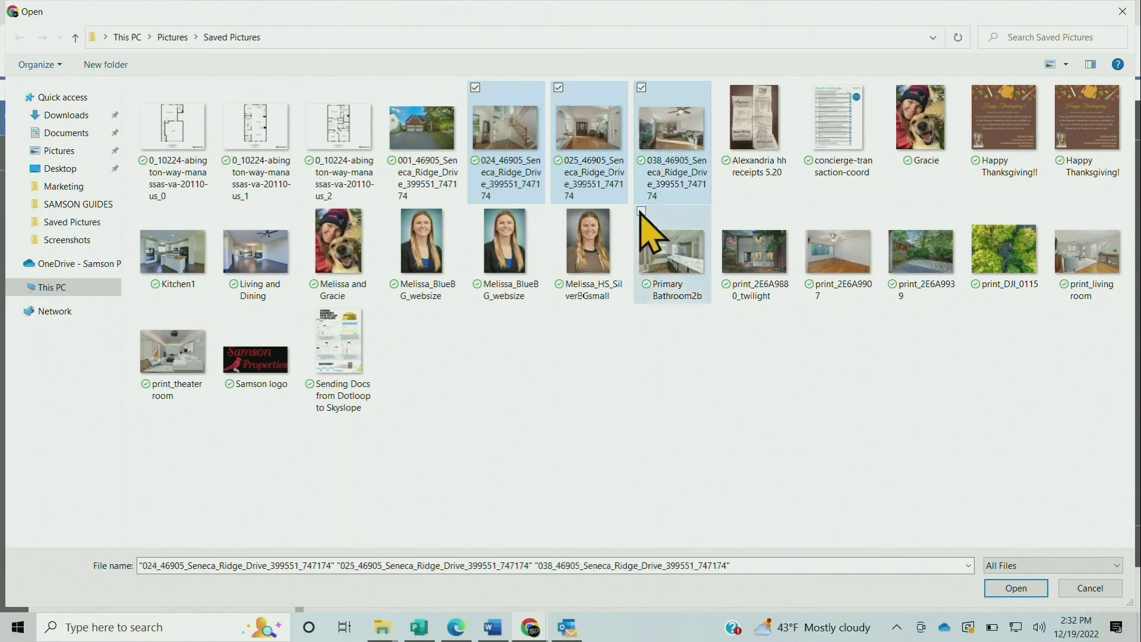
pyautogui.click(642, 211)
pyautogui.click(898, 213)
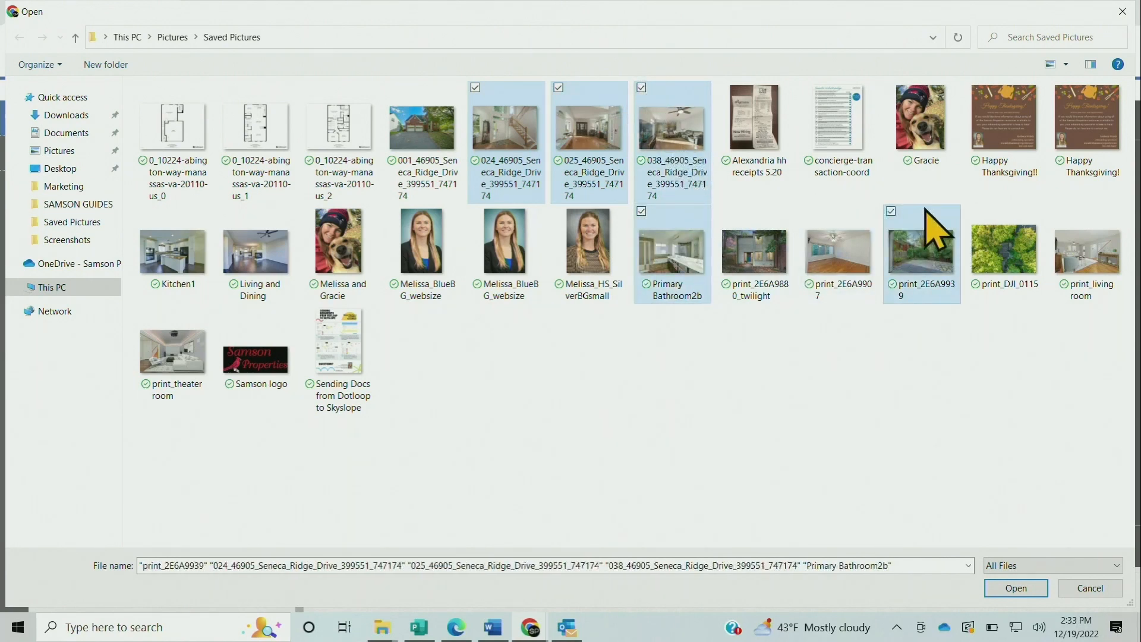
pyautogui.click(976, 214)
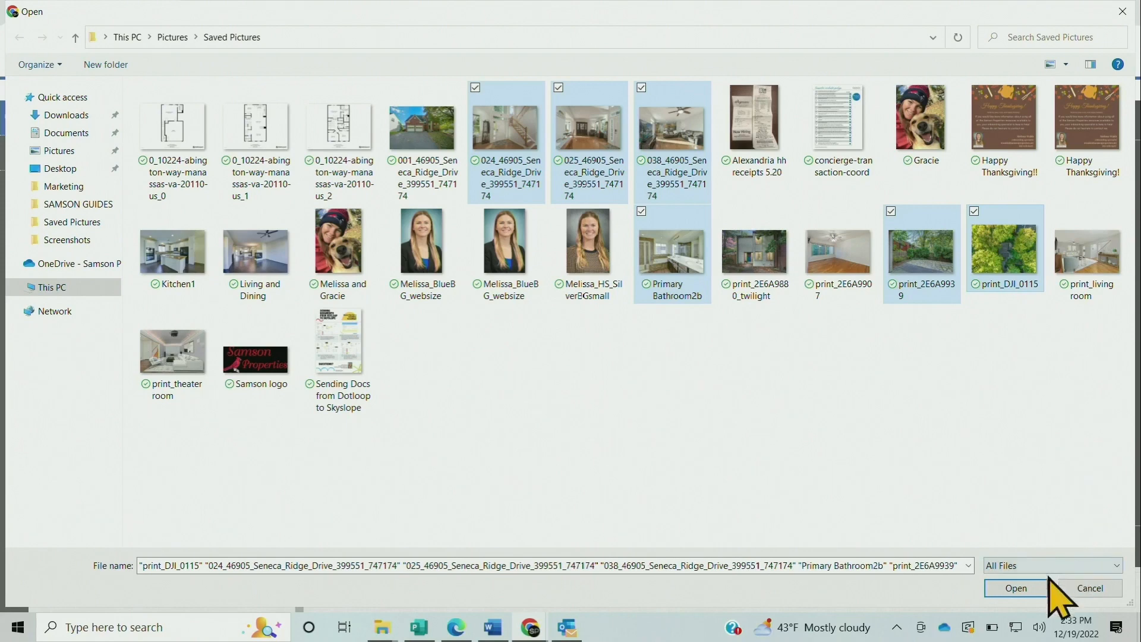
pyautogui.click(1034, 588)
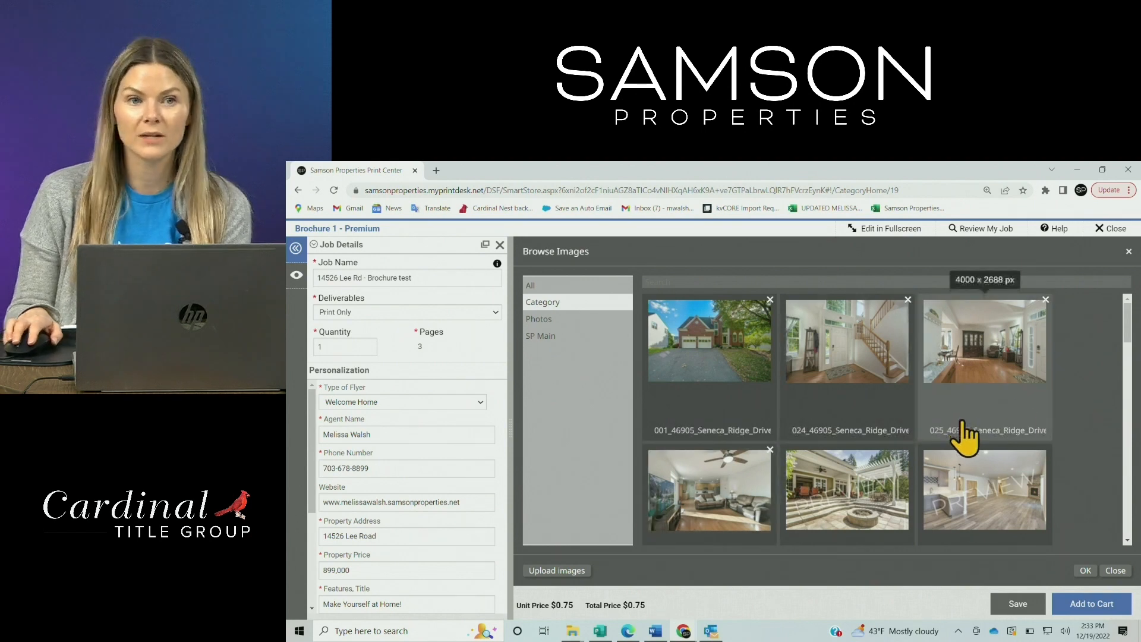
# Place the 024 staircase photo top-left and the living-room photo middle-left, then go to page 4
pyautogui.doubleClick(862, 344)
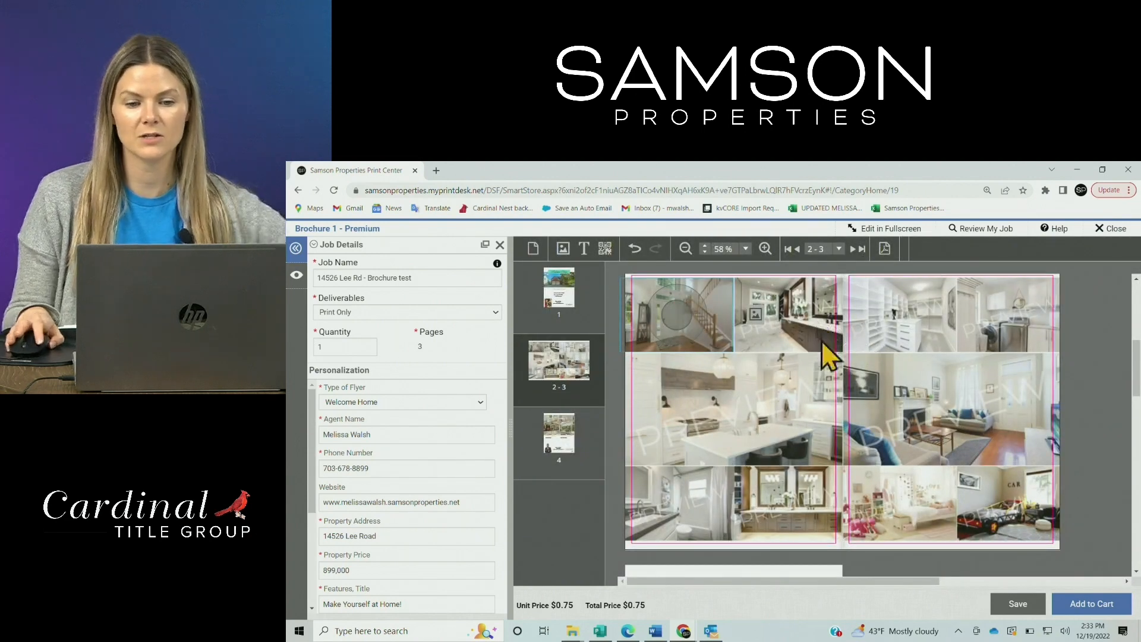
pyautogui.doubleClick(847, 421)
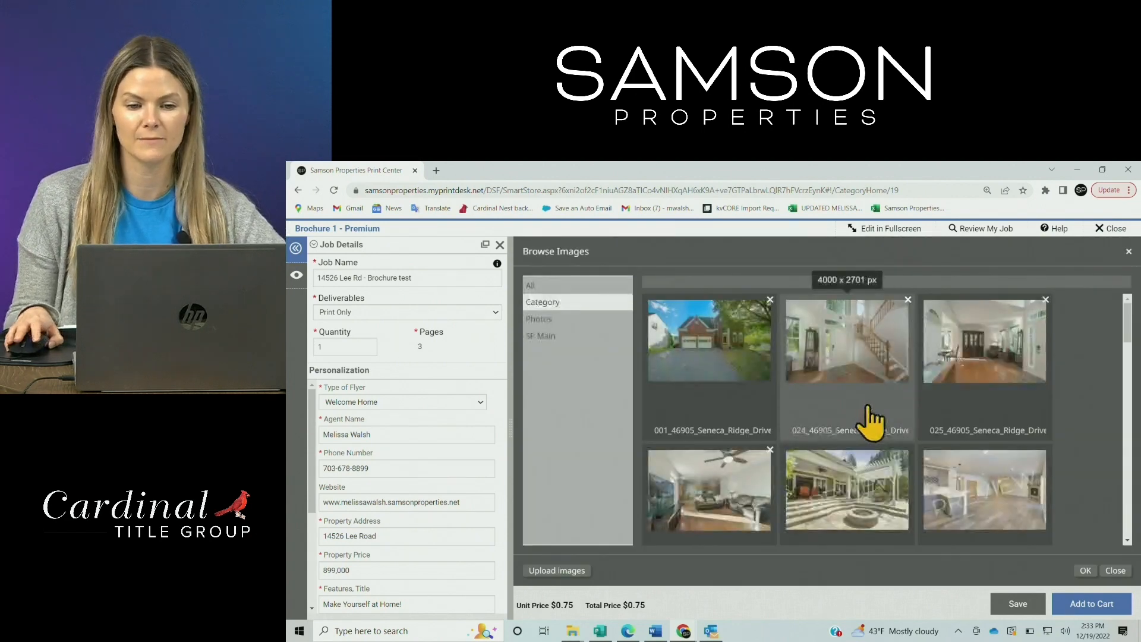
pyautogui.doubleClick(732, 490)
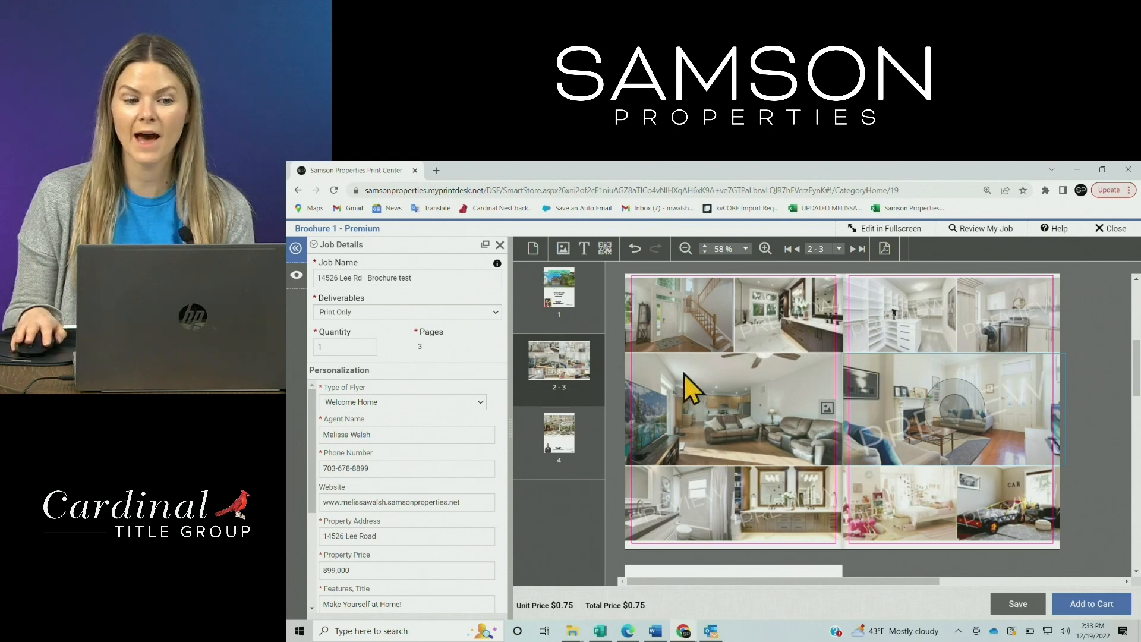
pyautogui.click(529, 445)
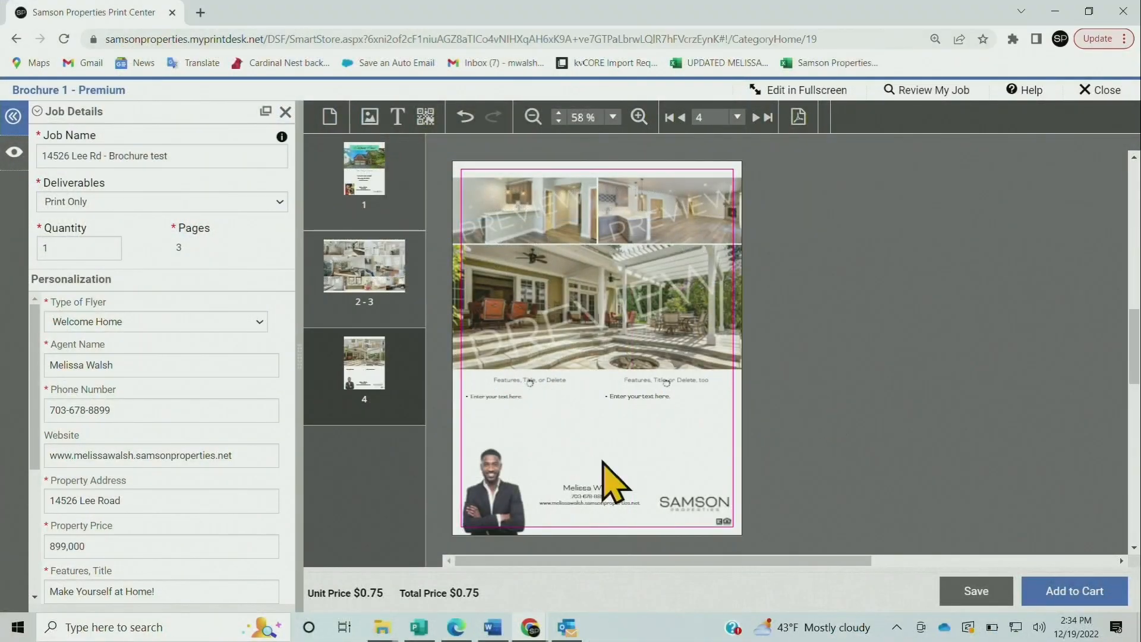
# Zoom in on page 4 and change the second Features title field to 'Highlights'
pyautogui.click(639, 117)
pyautogui.click(639, 117)
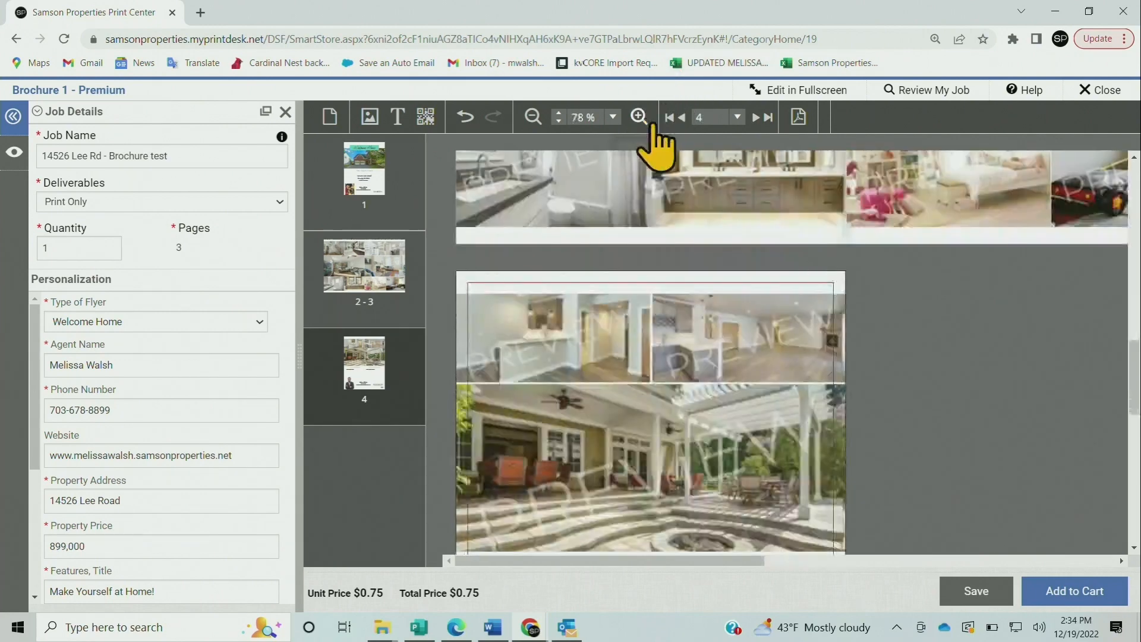
pyautogui.scroll(-3, 861, 304)
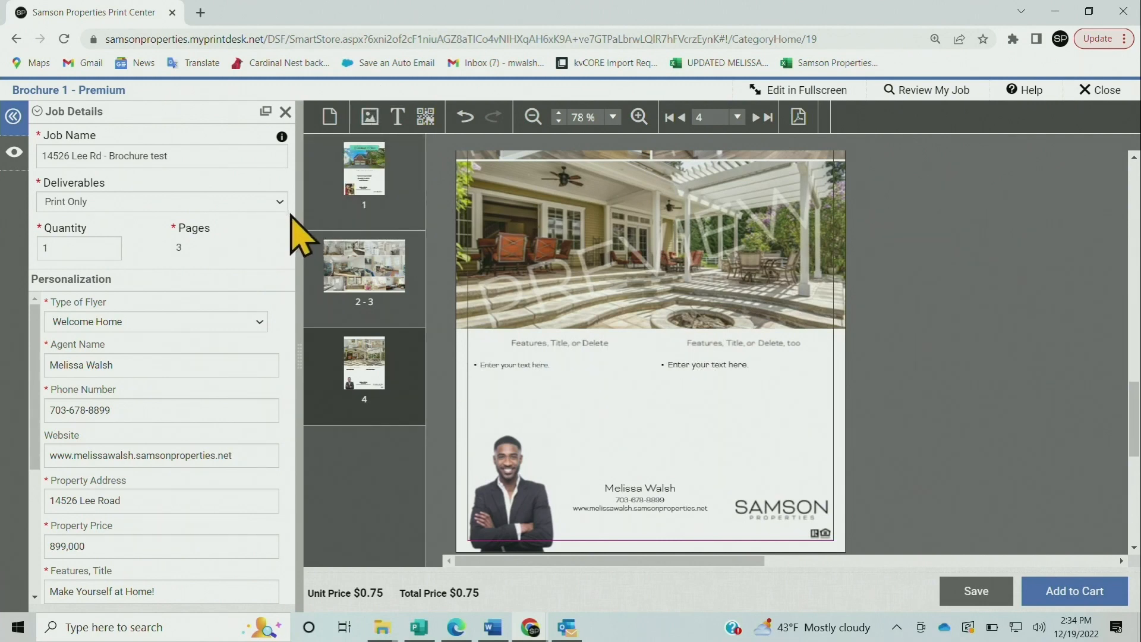
pyautogui.scroll(-2, 204, 298)
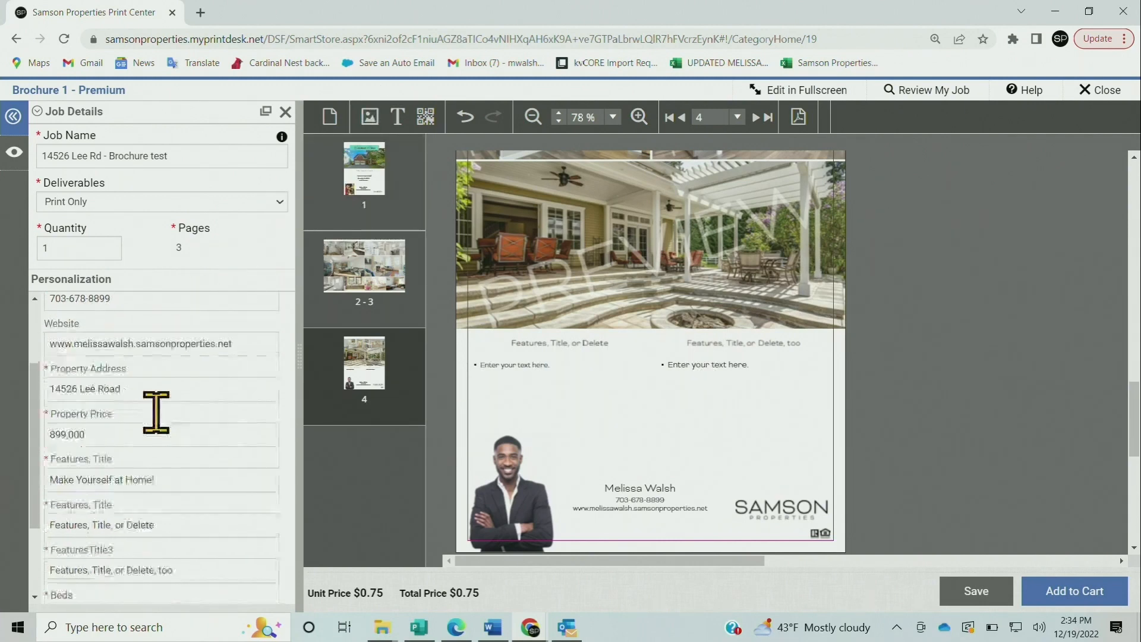
pyautogui.scroll(-2, 156, 412)
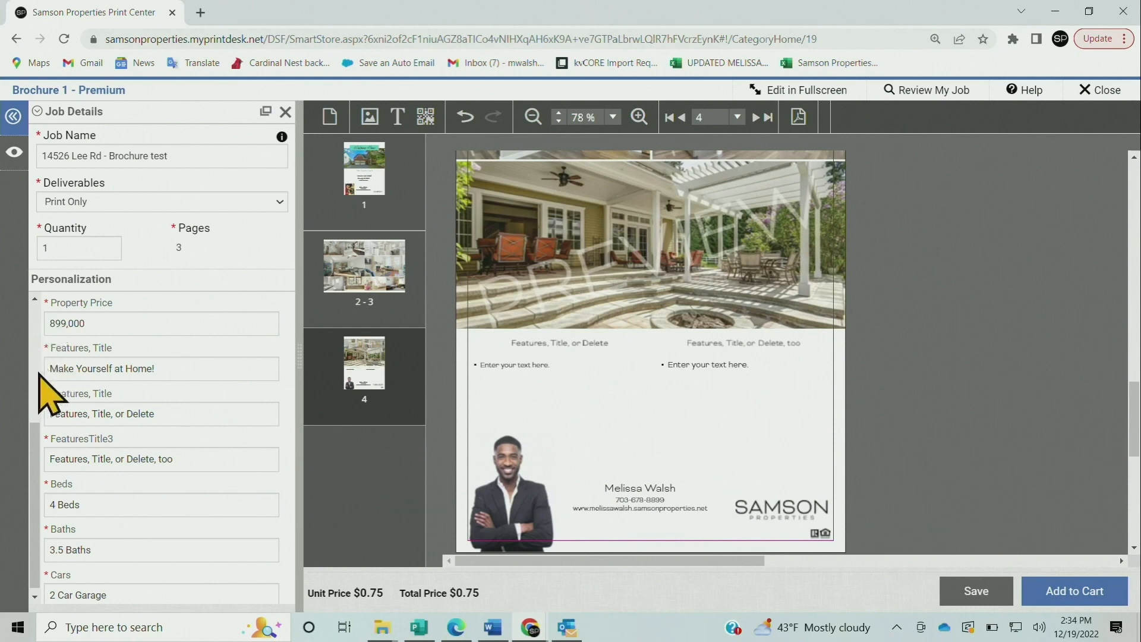
pyautogui.click(157, 362)
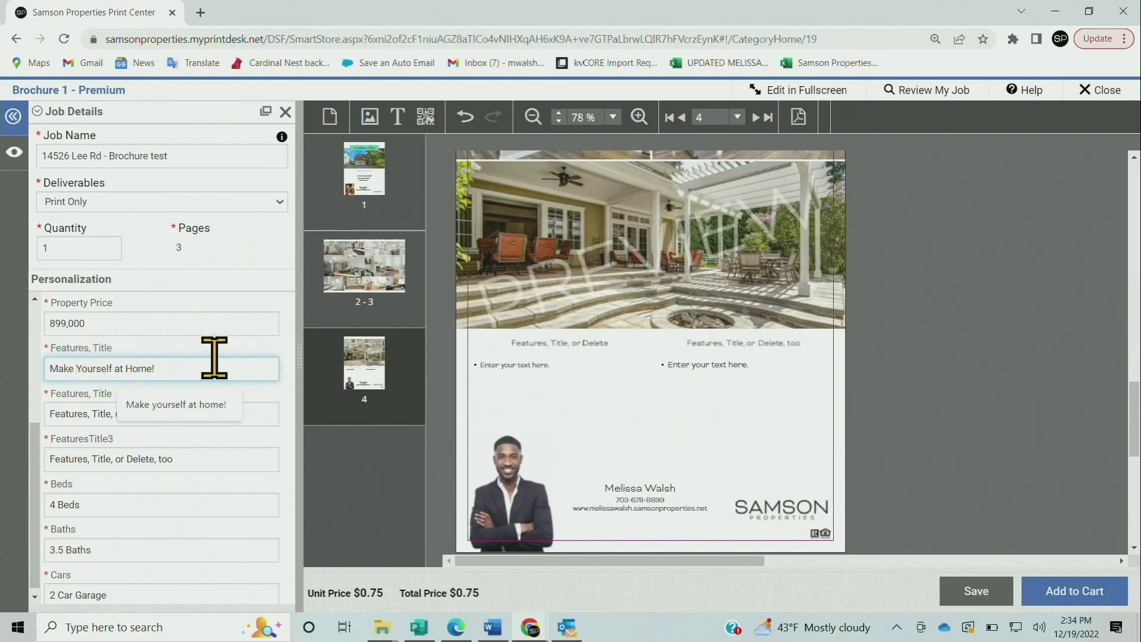
pyautogui.click(106, 413)
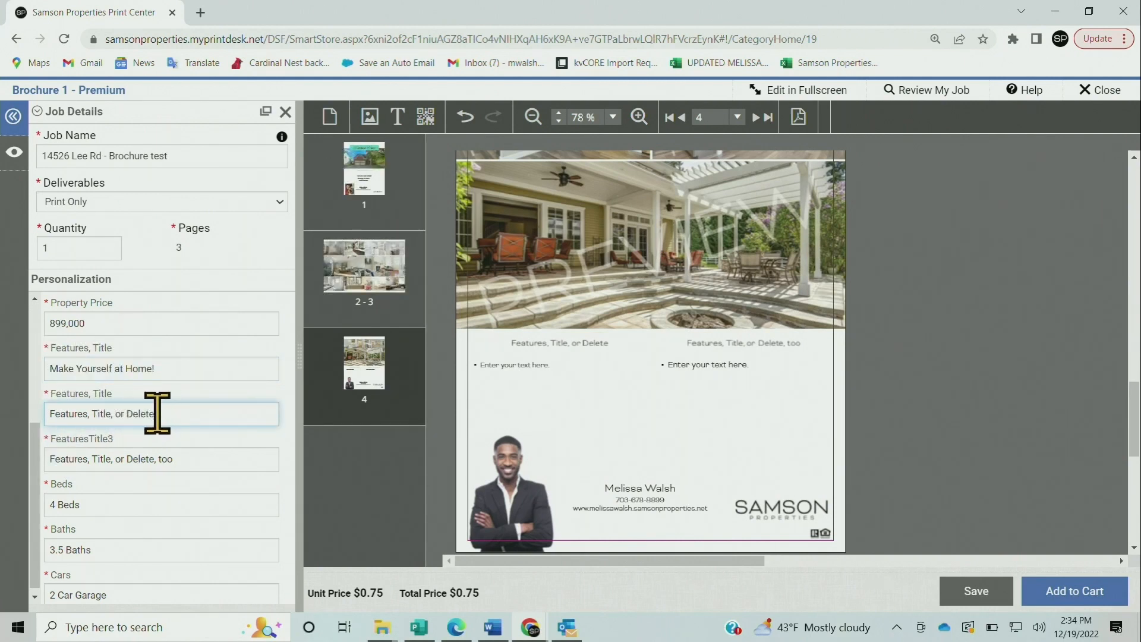
pyautogui.moveTo(155, 416); pyautogui.dragTo(35, 416)
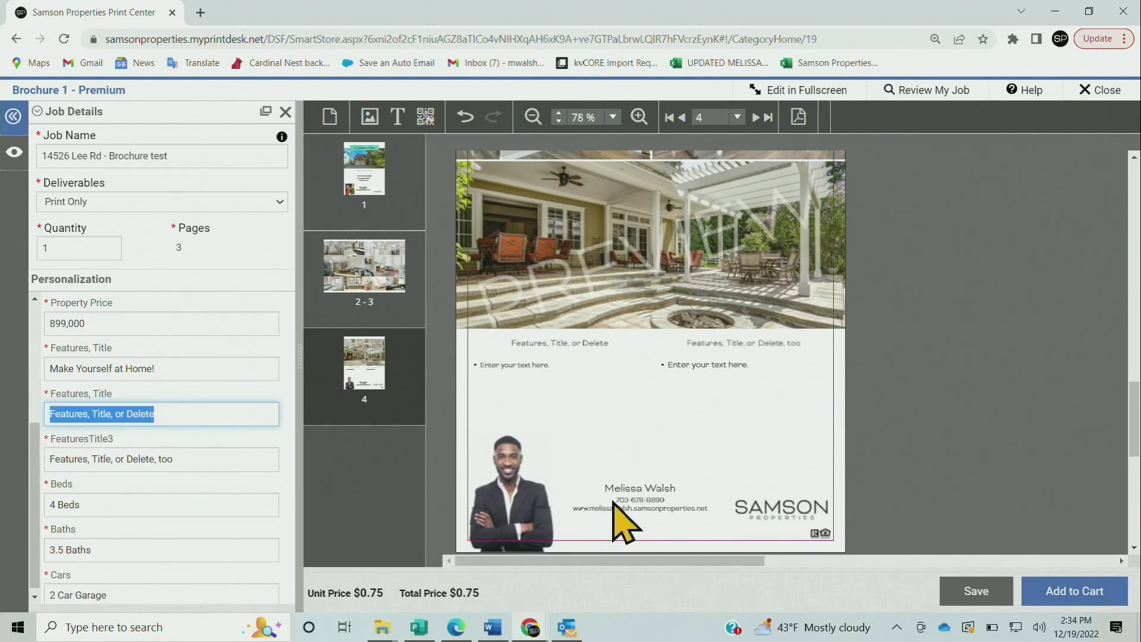
pyautogui.write('H')
pyautogui.press('BackSpace')
pyautogui.write('Highlights')
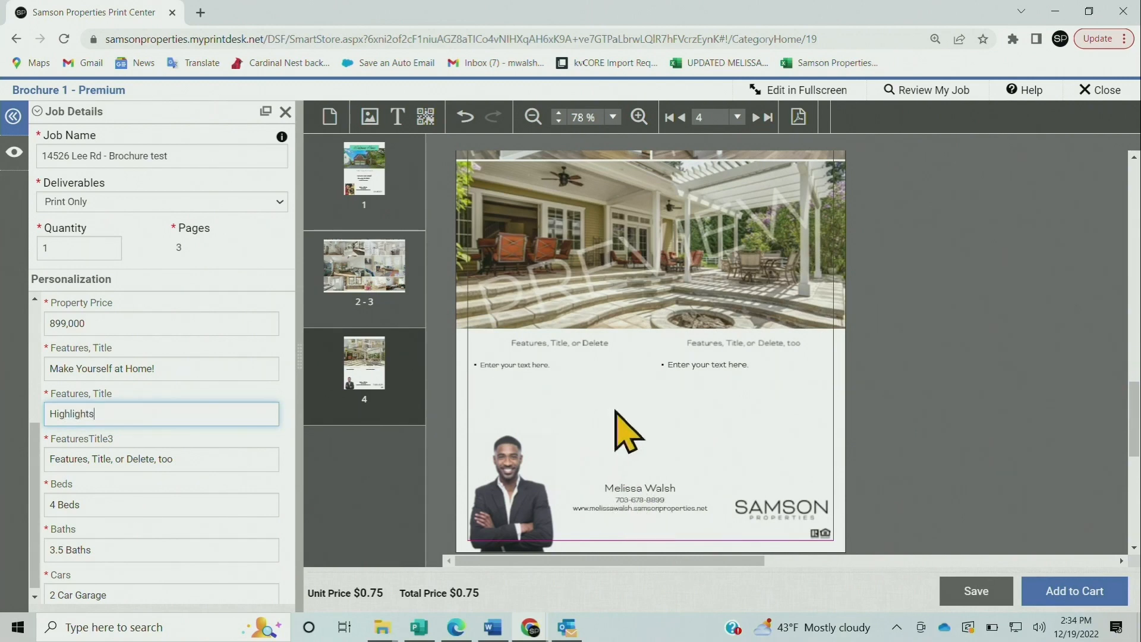
pyautogui.click(662, 416)
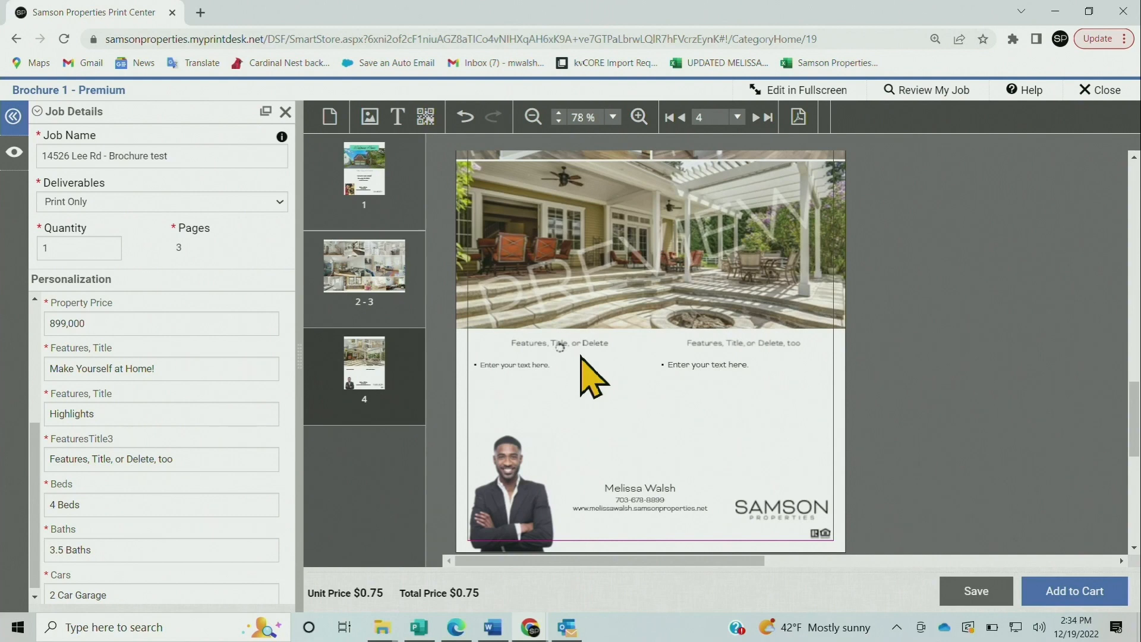
# Select the bullet text box below Highlights and open it for editing
pyautogui.click(561, 347)
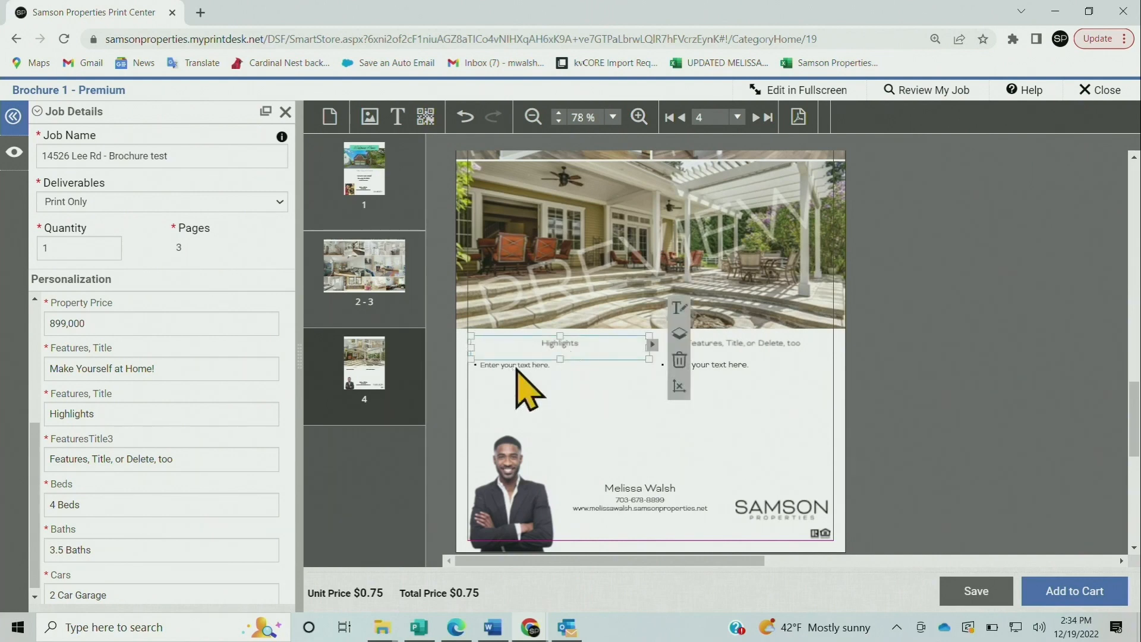
pyautogui.click(516, 369)
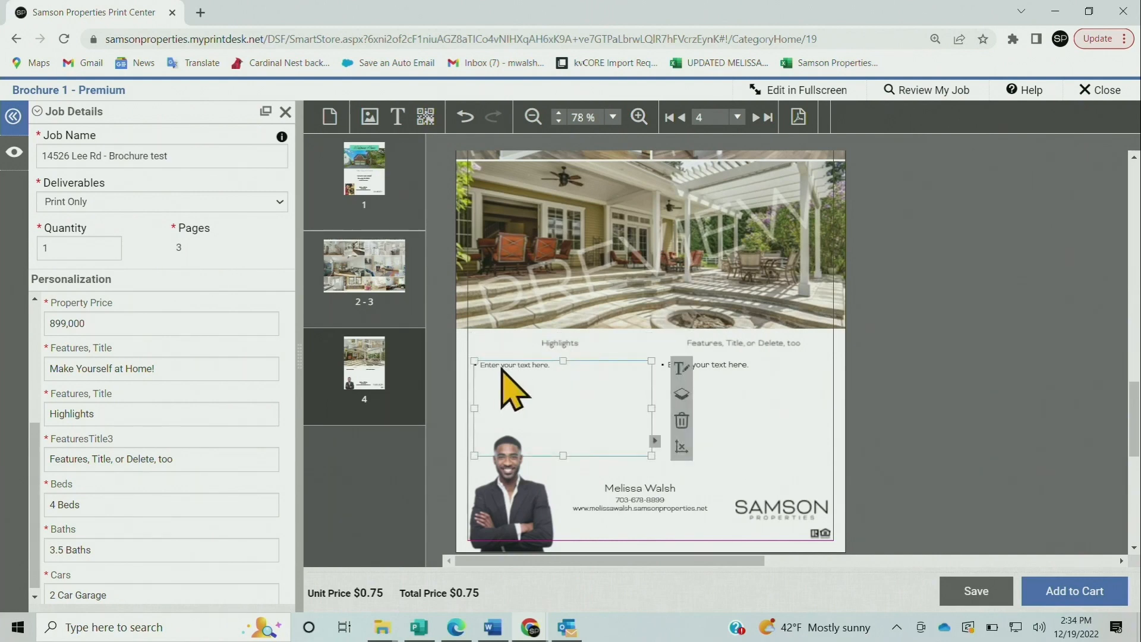
pyautogui.click(679, 368)
# Replace the placeholder bullets with 'Private Backyard' and 'Gourmet Kitchen' at 14 pt
pyautogui.moveTo(504, 223); pyautogui.dragTo(422, 224)
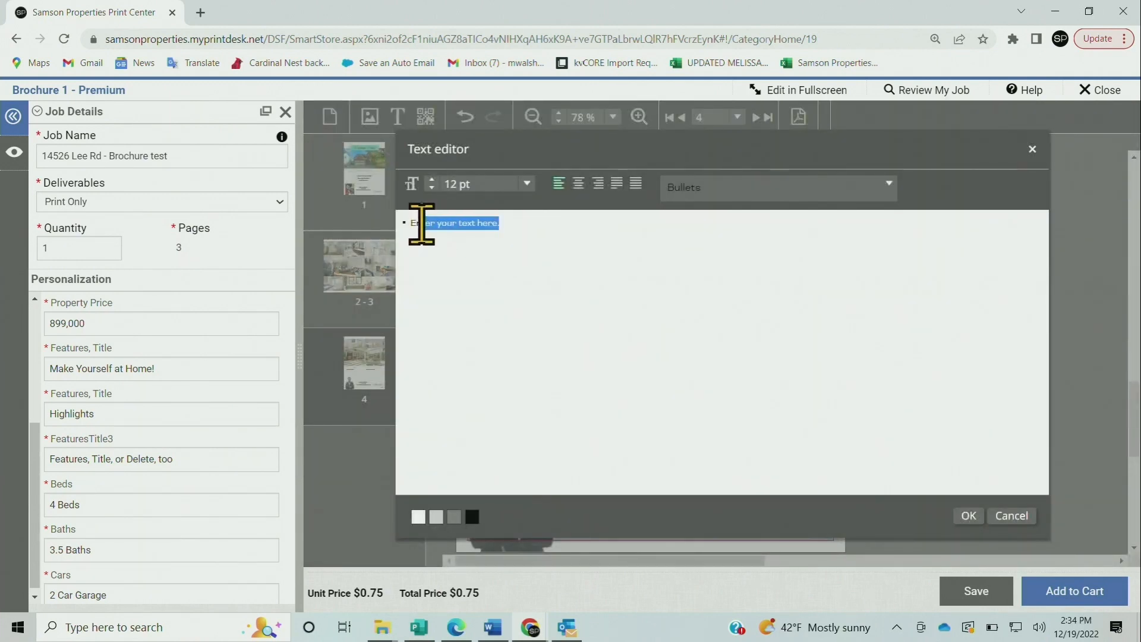
pyautogui.press('BackSpace')
pyautogui.press('BackSpace')
pyautogui.press('BackSpace')
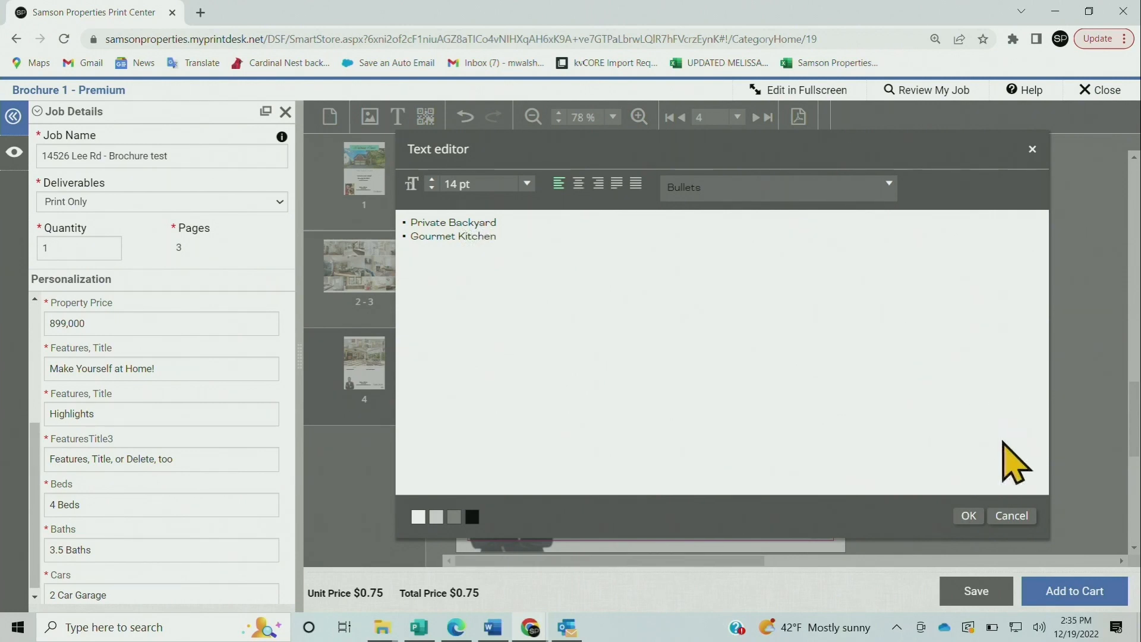
pyautogui.click(967, 515)
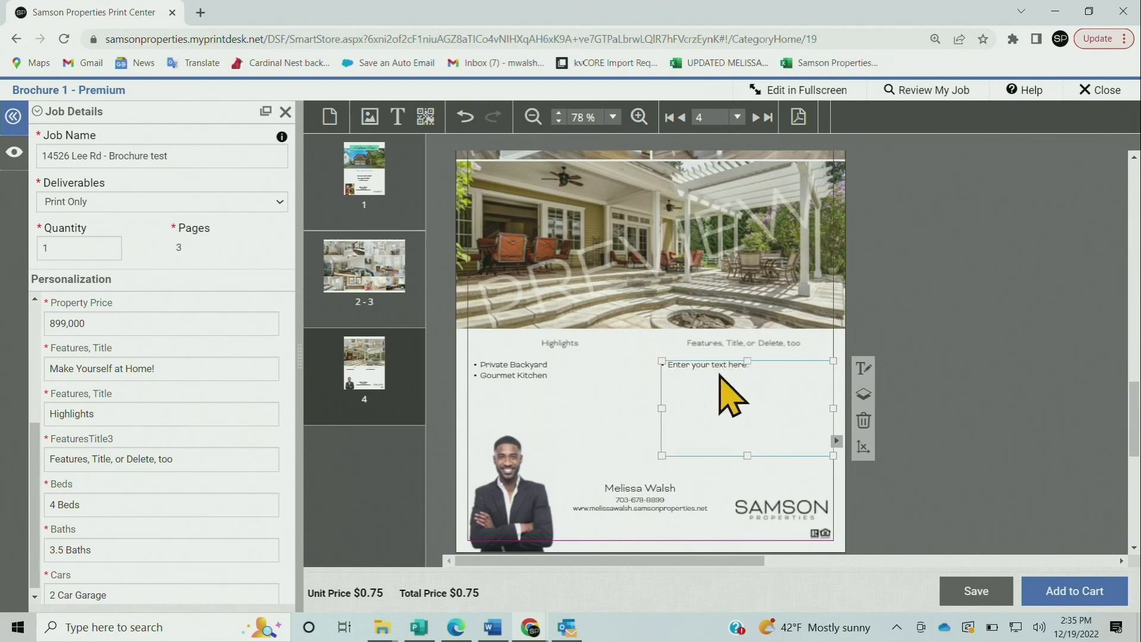
# Delete the empty second bullet box and retitle FeaturesTitle3 as 'Highlights'
pyautogui.click(863, 421)
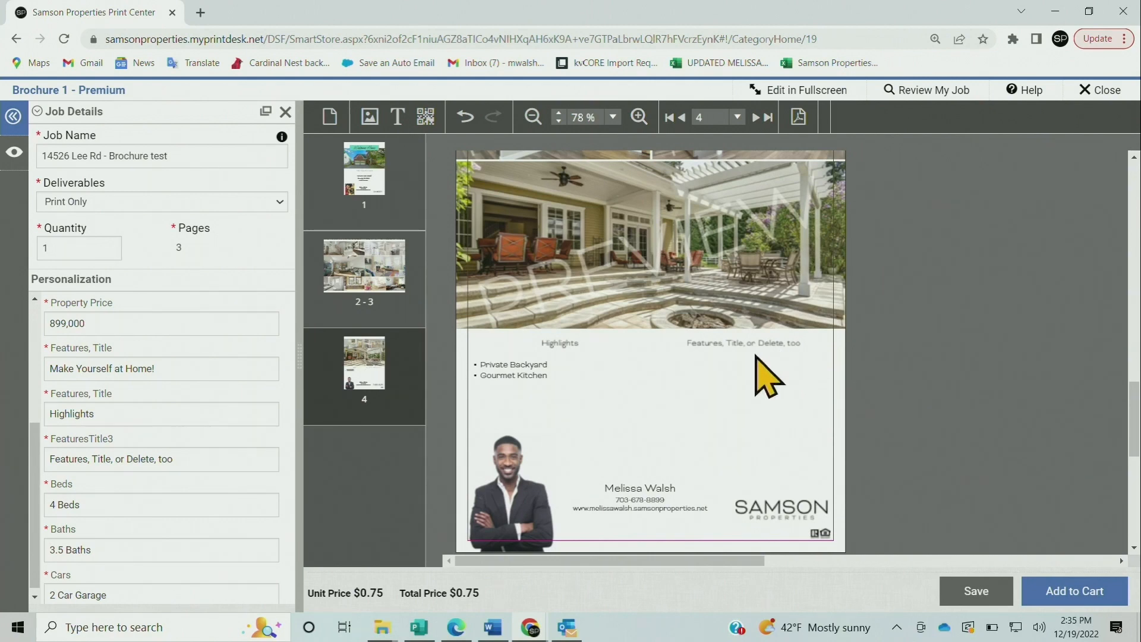
pyautogui.scroll(-1, 203, 458)
pyautogui.click(674, 354)
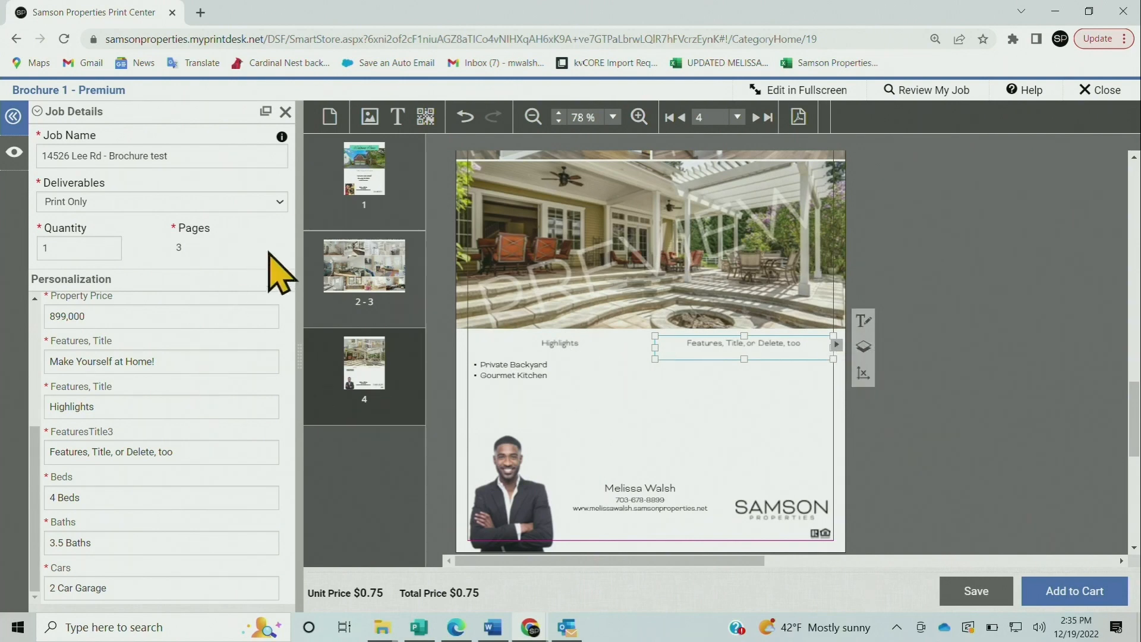
pyautogui.click(190, 452)
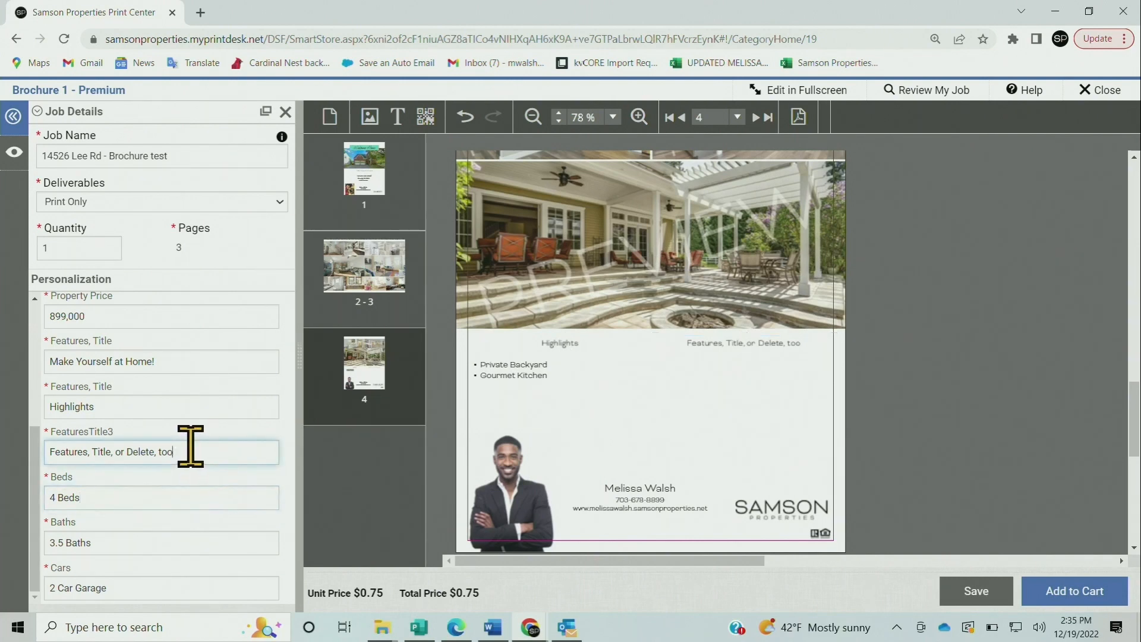
pyautogui.moveTo(181, 451); pyautogui.dragTo(37, 451)
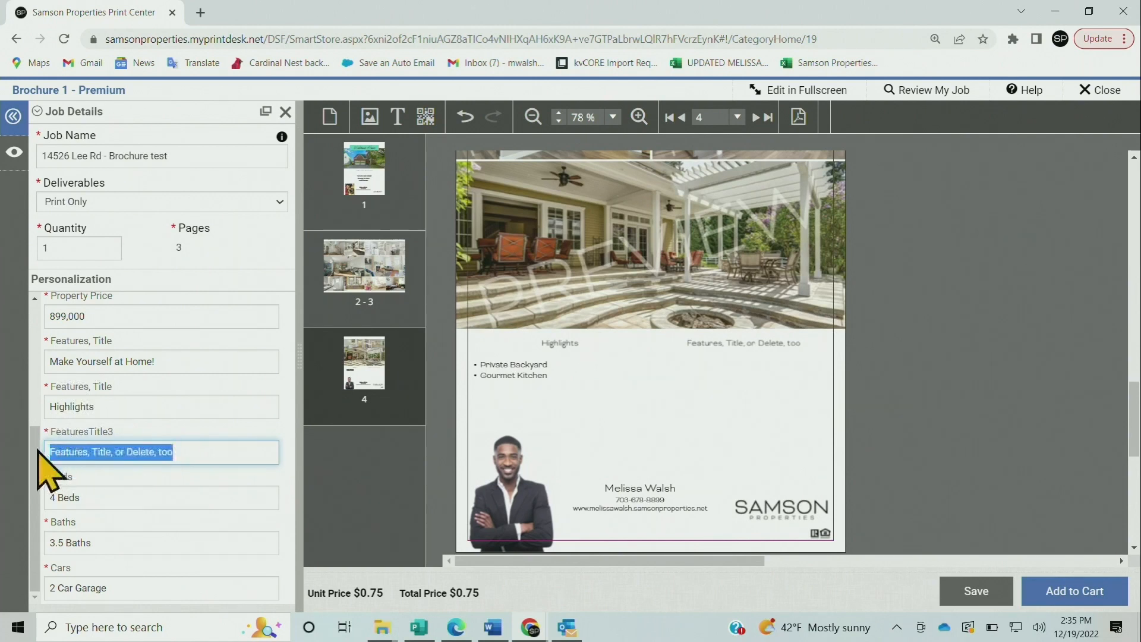
pyautogui.write('Highlights')
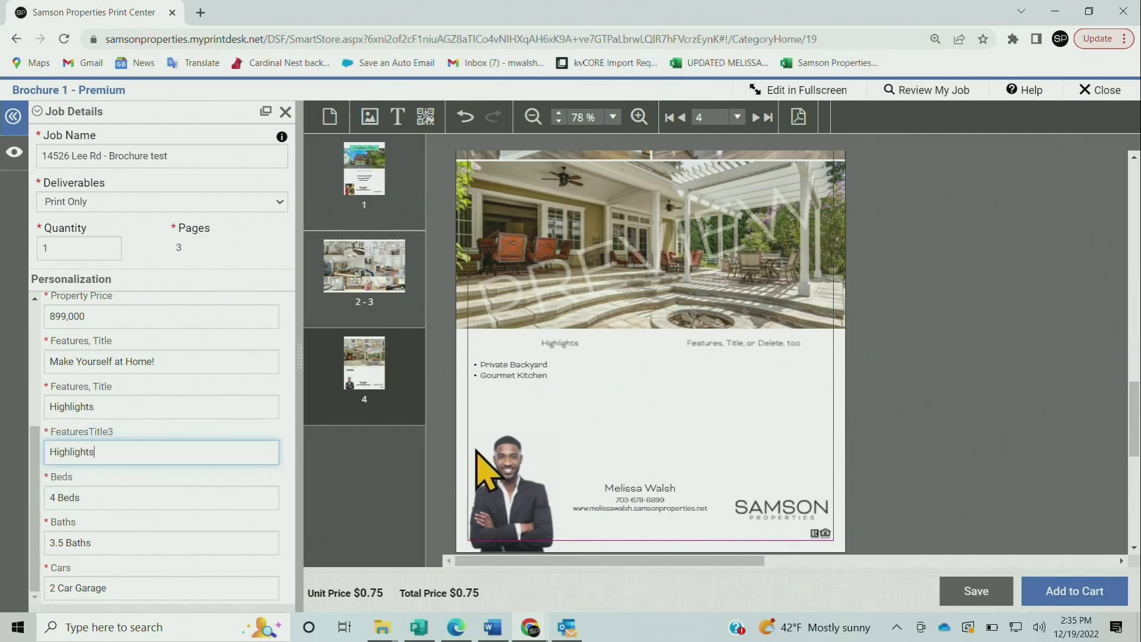
# Delete the duplicate left-hand Highlights heading
pyautogui.click(645, 413)
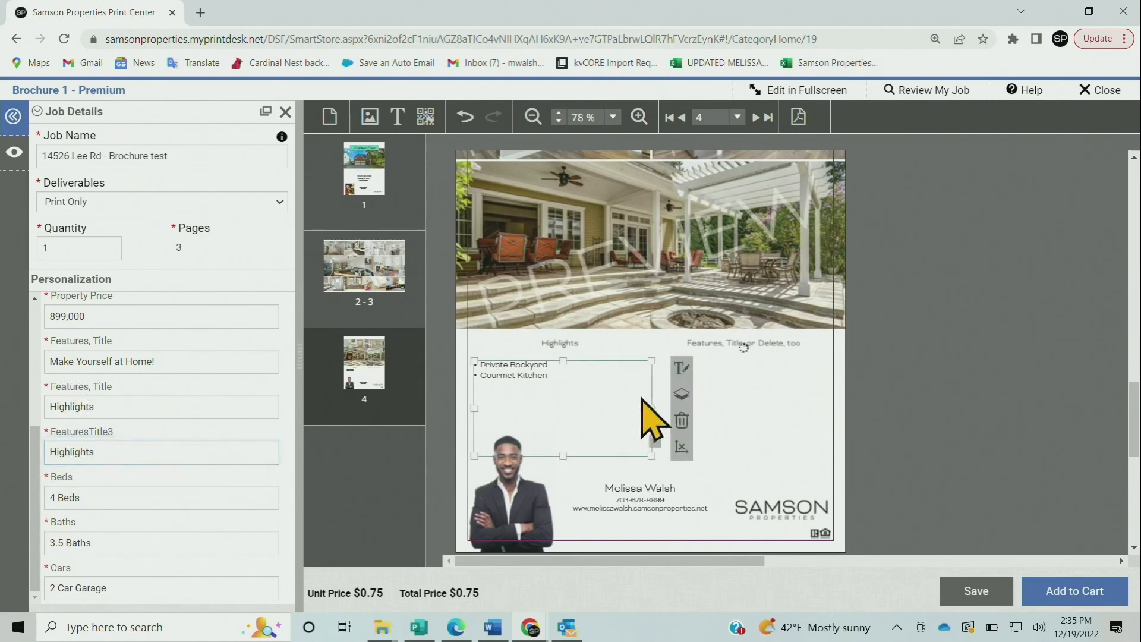
pyautogui.click(727, 416)
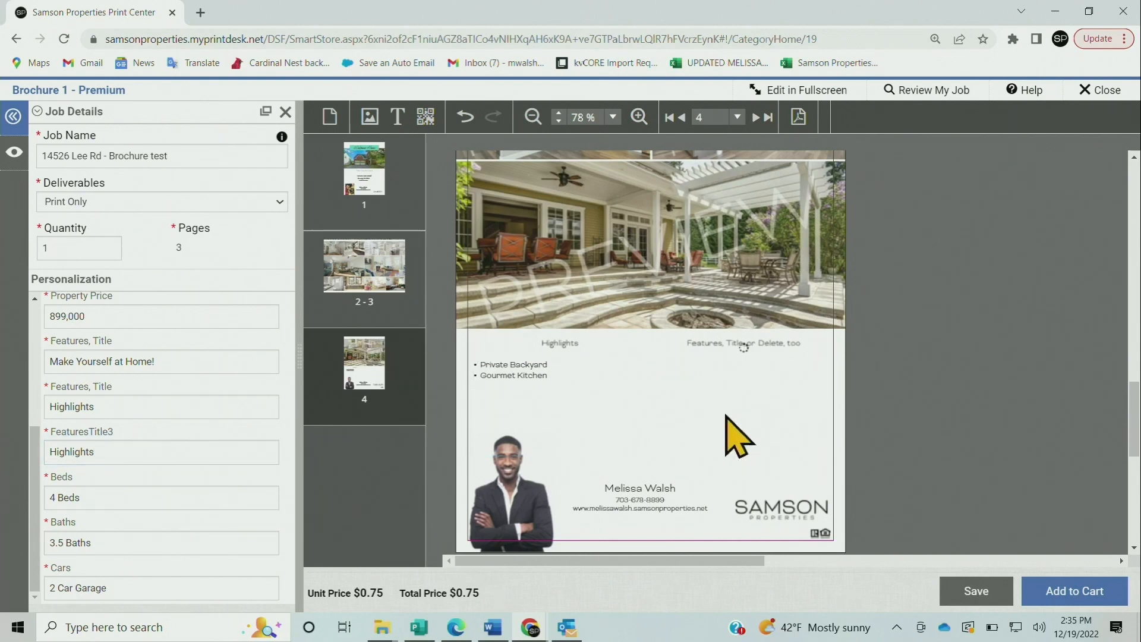
pyautogui.click(746, 348)
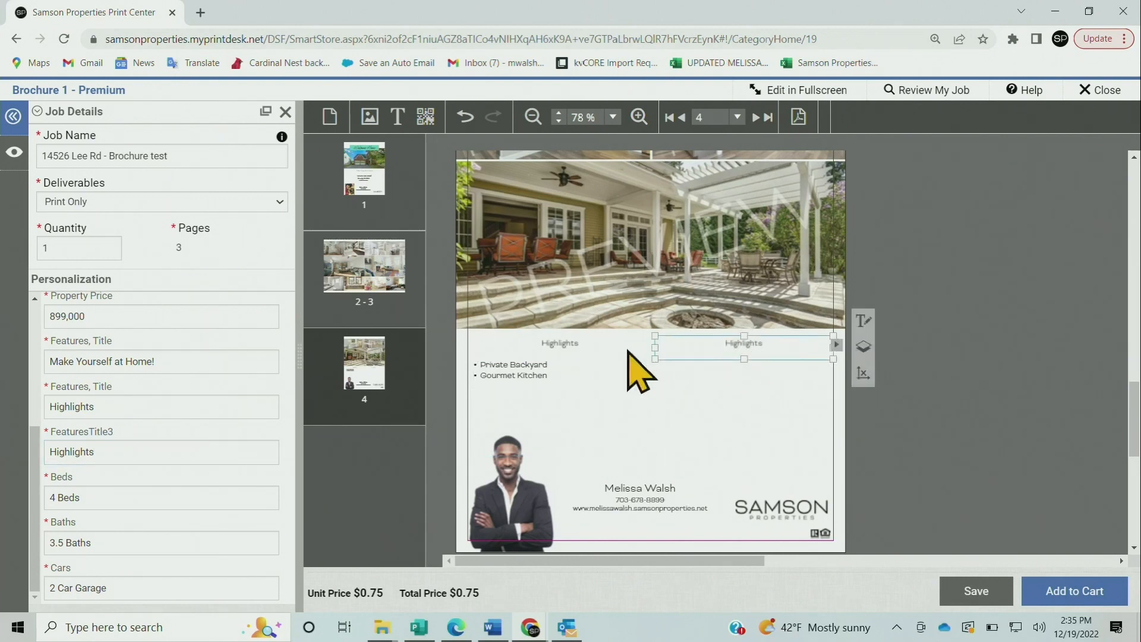
pyautogui.click(565, 349)
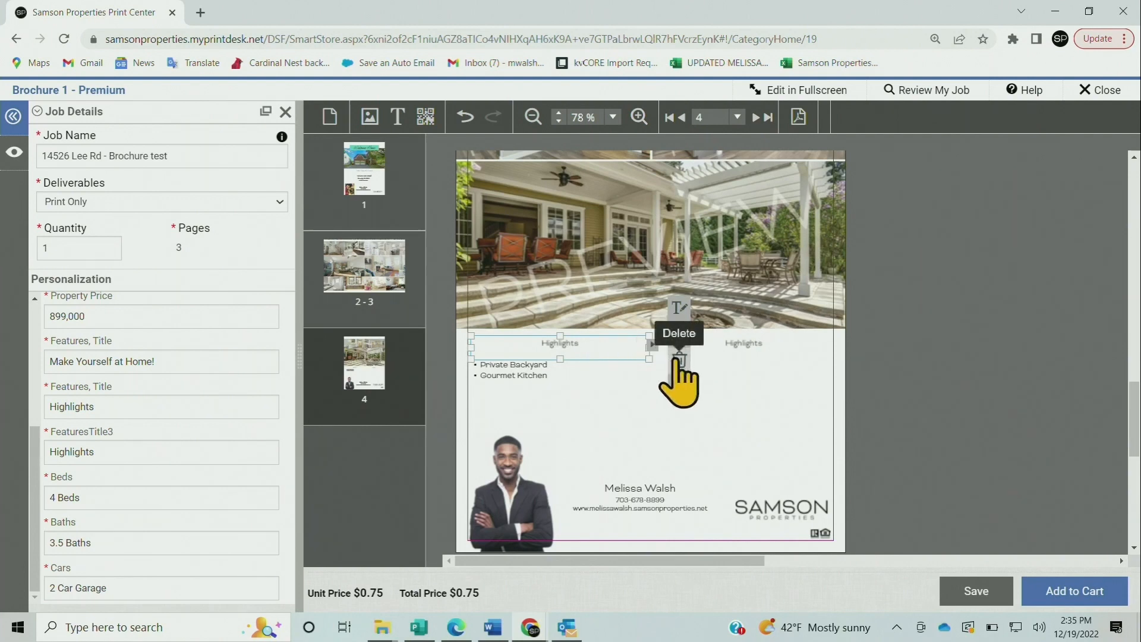
pyautogui.click(678, 359)
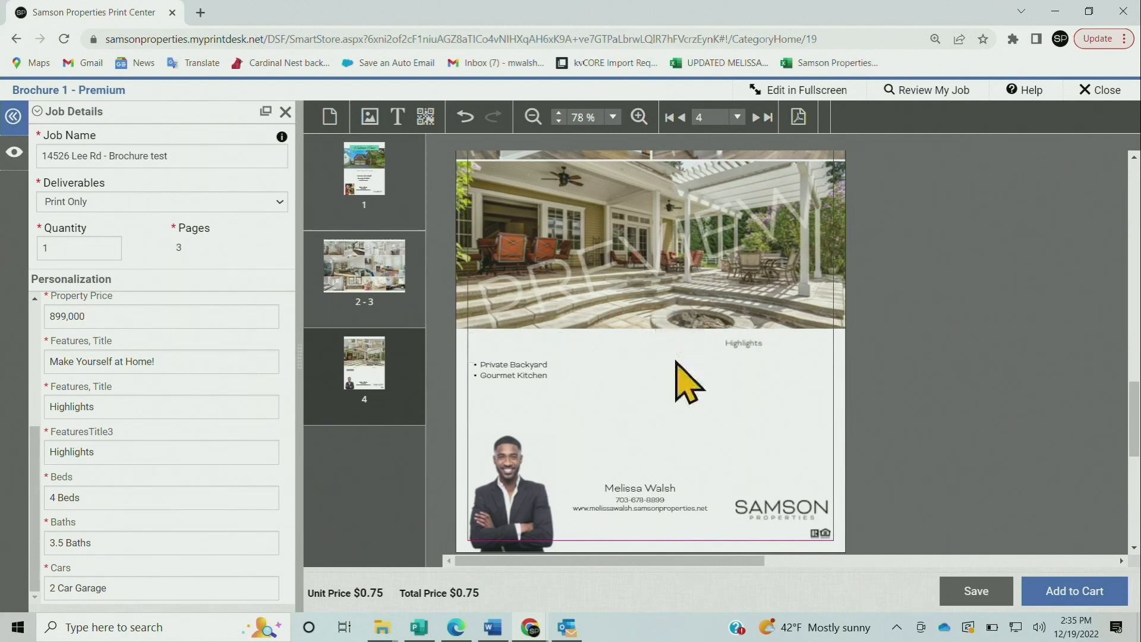
# Centre the remaining Highlights heading and move the bullet list beneath it
pyautogui.click(759, 344)
pyautogui.moveTo(758, 342); pyautogui.dragTo(672, 347)
pyautogui.click(689, 386)
pyautogui.click(528, 374)
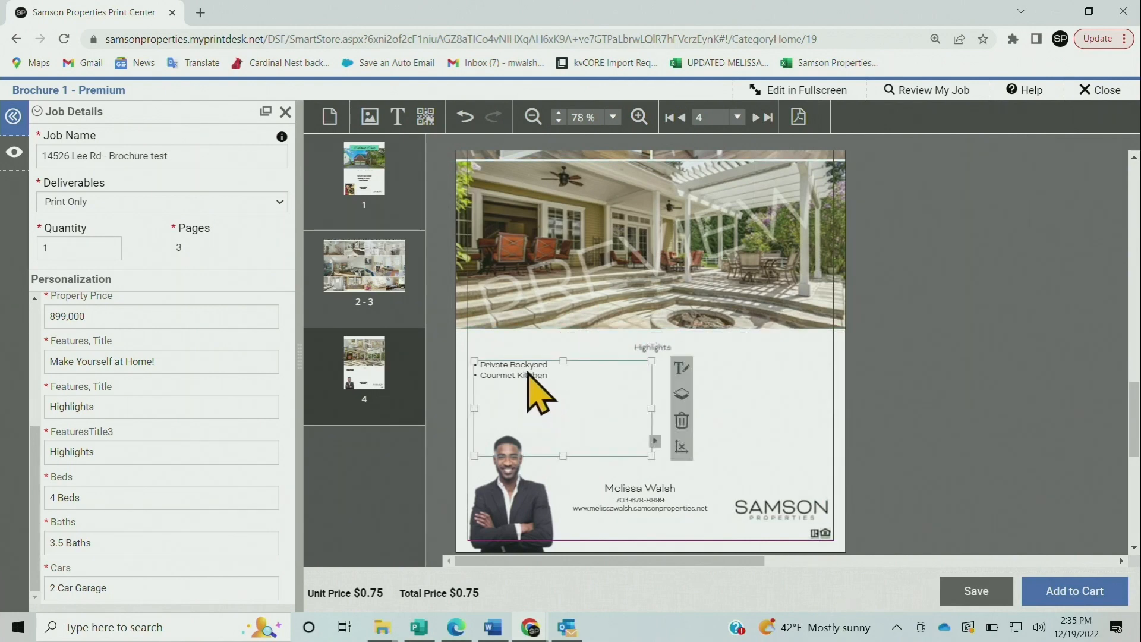
pyautogui.moveTo(529, 375); pyautogui.dragTo(672, 375)
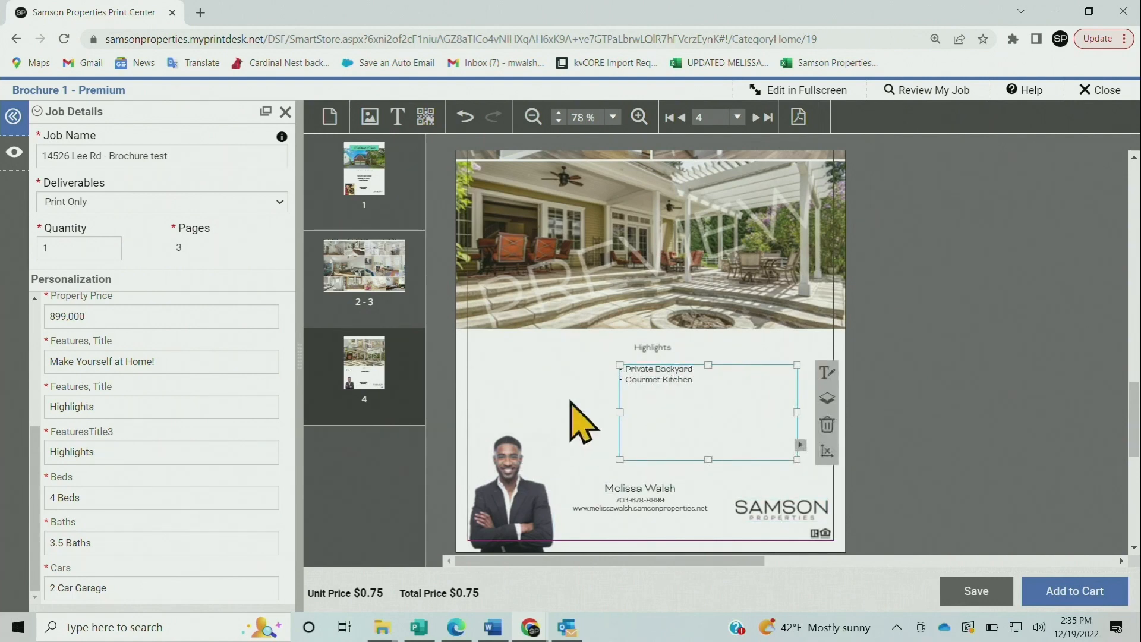
# Swap the page 4 patio picture for the aerial treetop image print_DJI_0115.jpg
pyautogui.click(572, 410)
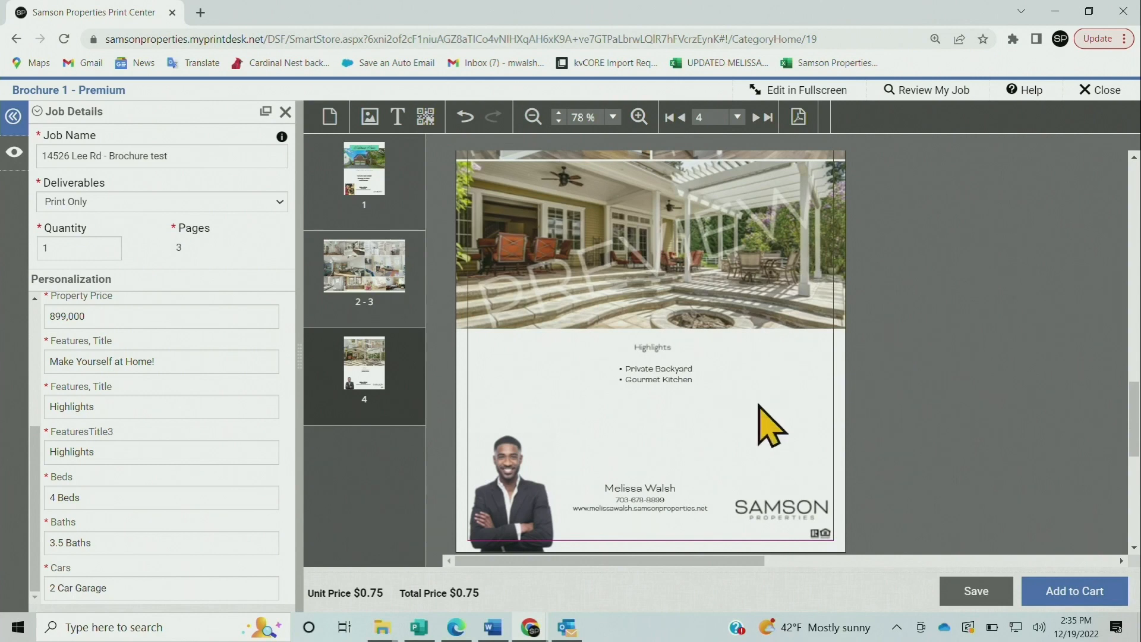
pyautogui.scroll(3, 1031, 351)
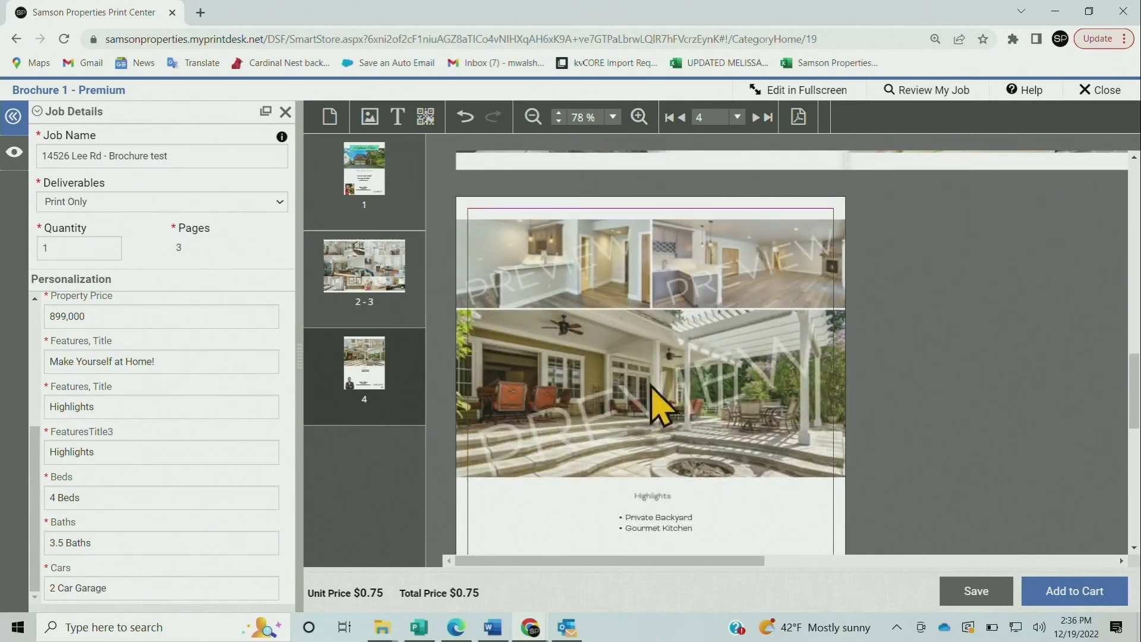
pyautogui.click(875, 389)
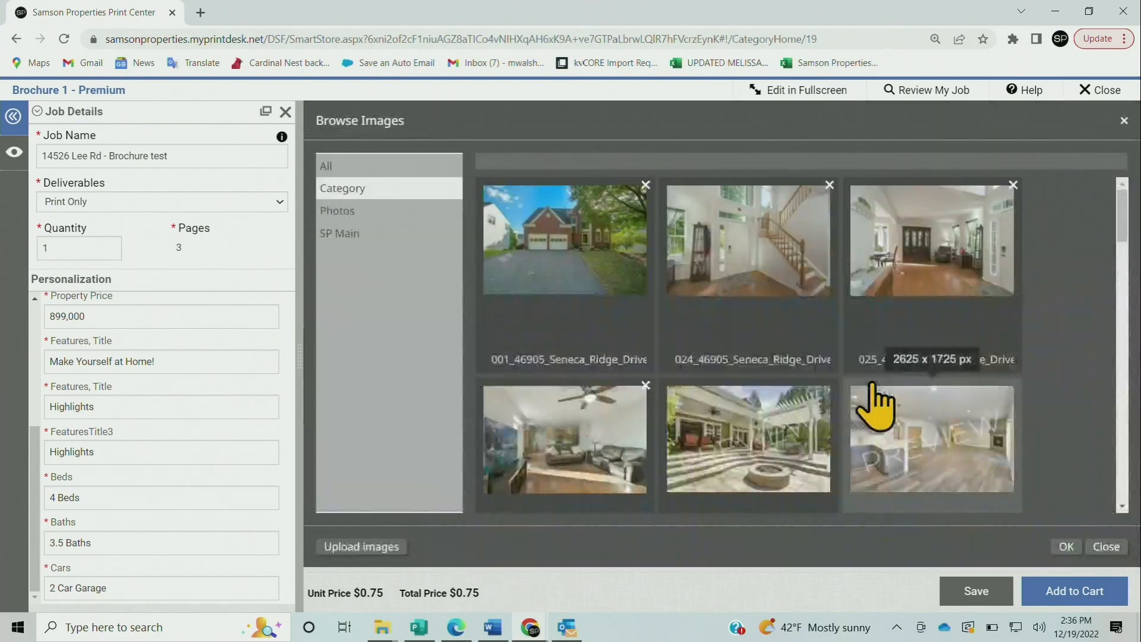
pyautogui.scroll(-2, 1113, 294)
pyautogui.scroll(-10, 1112, 294)
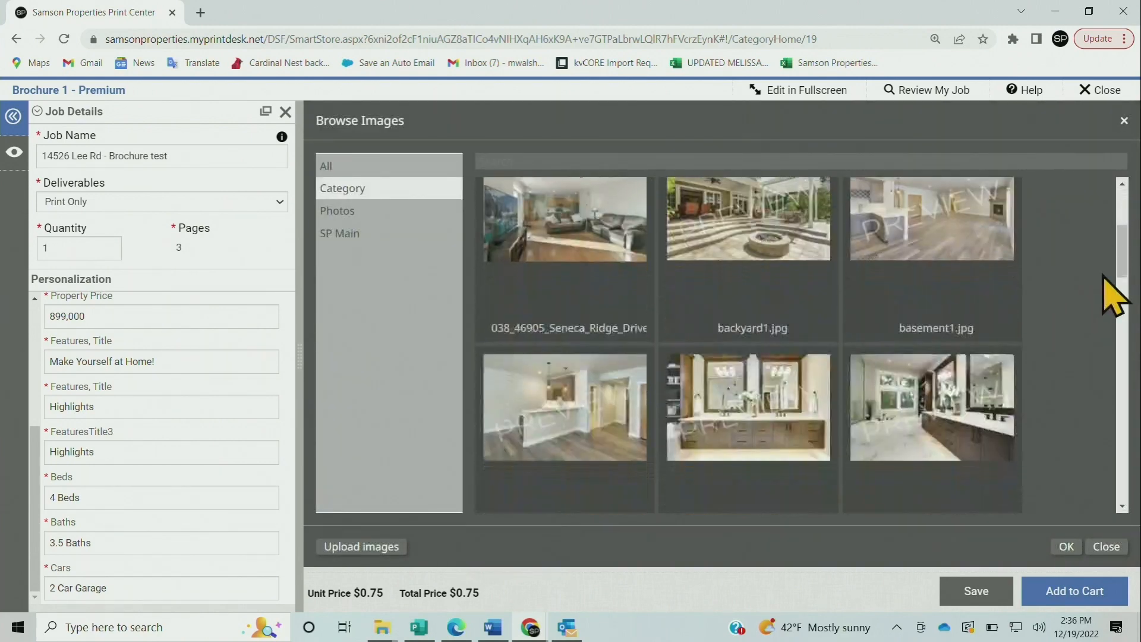
pyautogui.scroll(-12, 1113, 295)
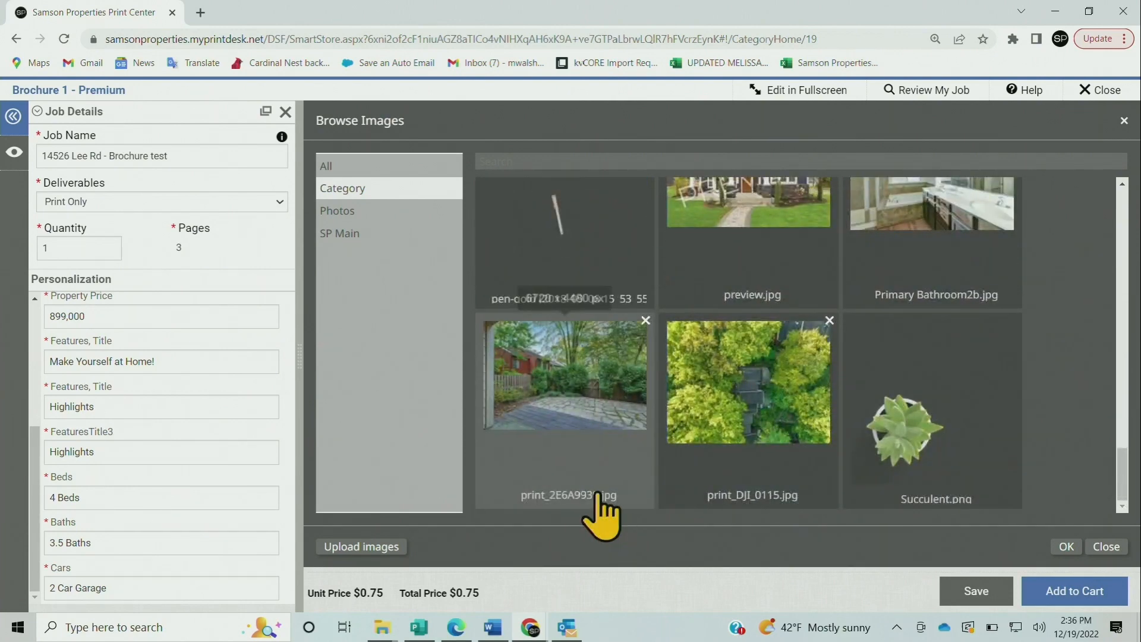
pyautogui.doubleClick(786, 389)
pyautogui.scroll(-5, 1010, 389)
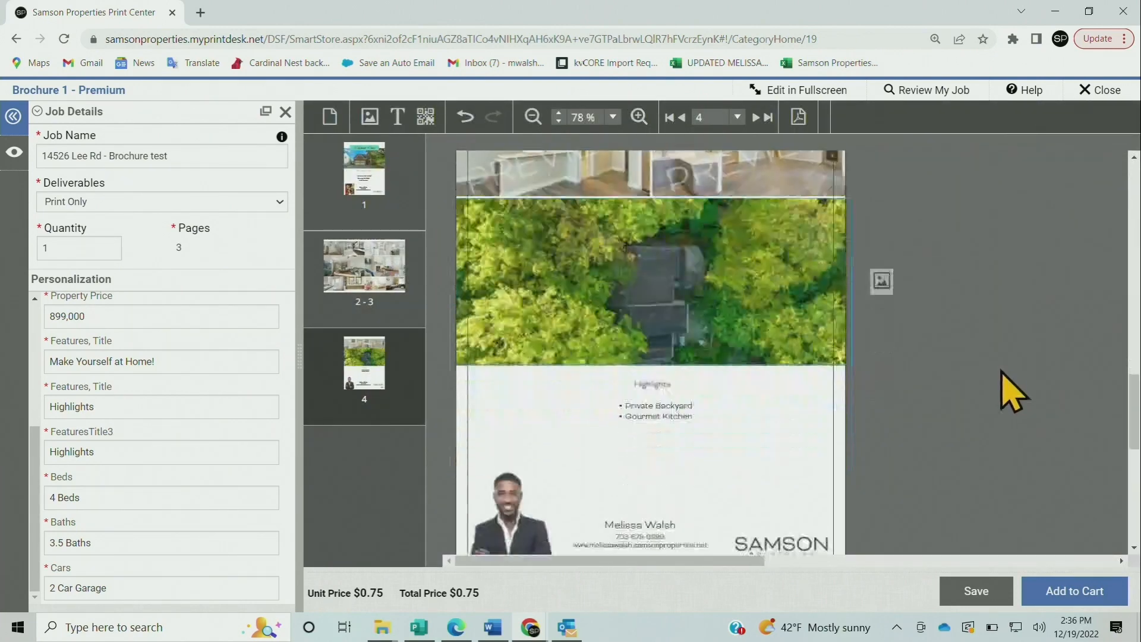
# Replace the page 4 agent headshot with the woman-and-dog photo, shifted up within its frame
pyautogui.click(506, 424)
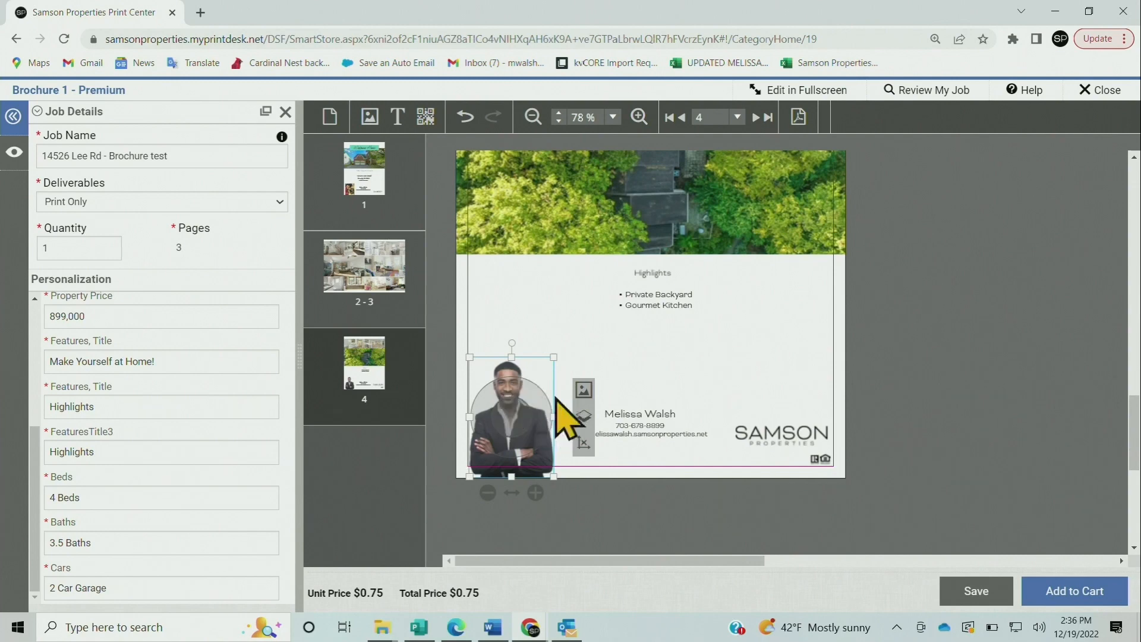
pyautogui.click(583, 389)
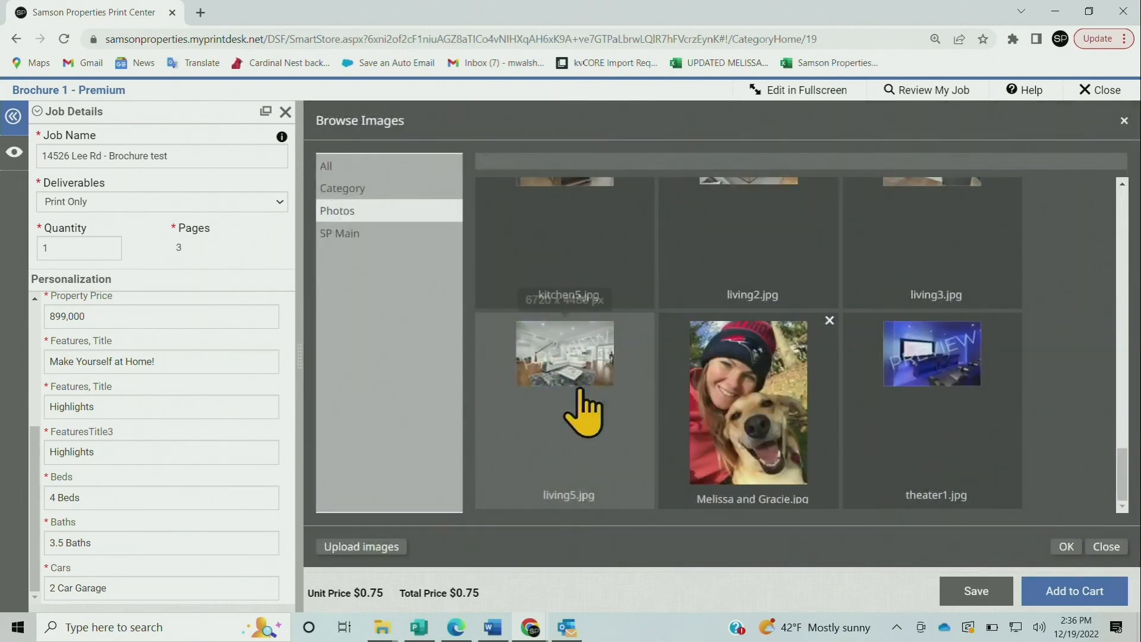
pyautogui.doubleClick(788, 356)
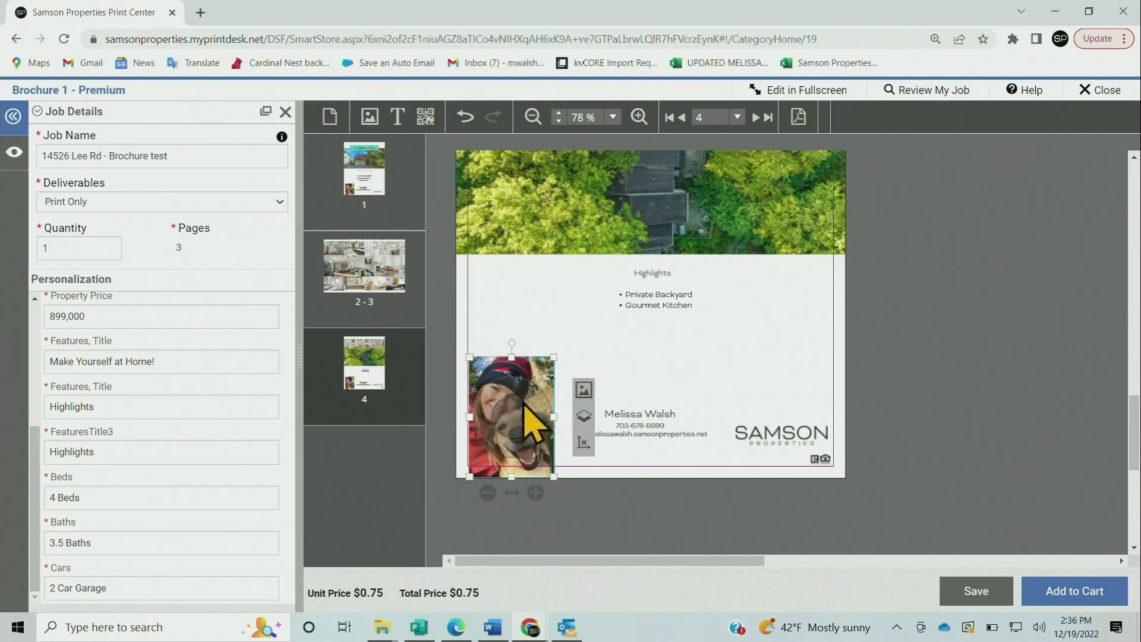
pyautogui.moveTo(522, 408); pyautogui.dragTo(524, 404)
pyautogui.click(551, 329)
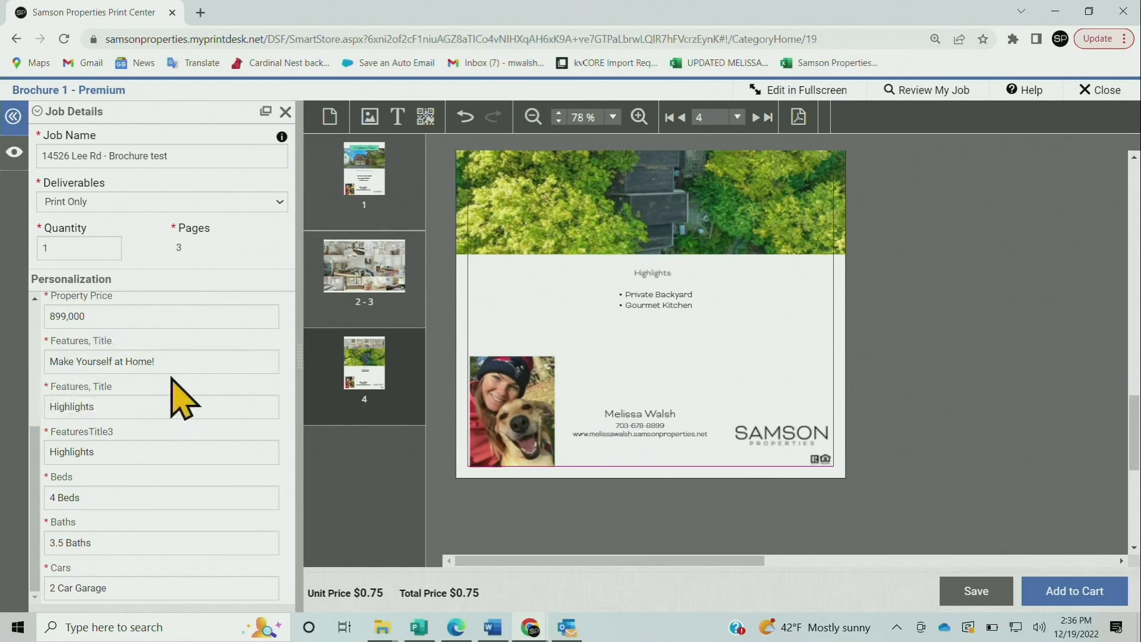
pyautogui.click(194, 356)
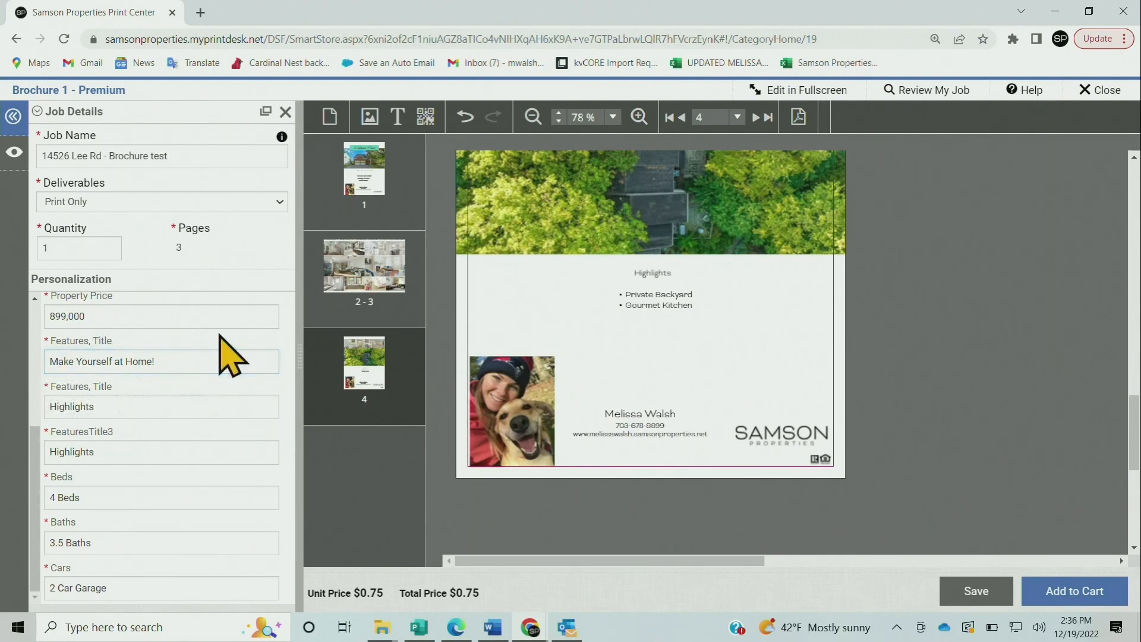
pyautogui.scroll(4, 229, 351)
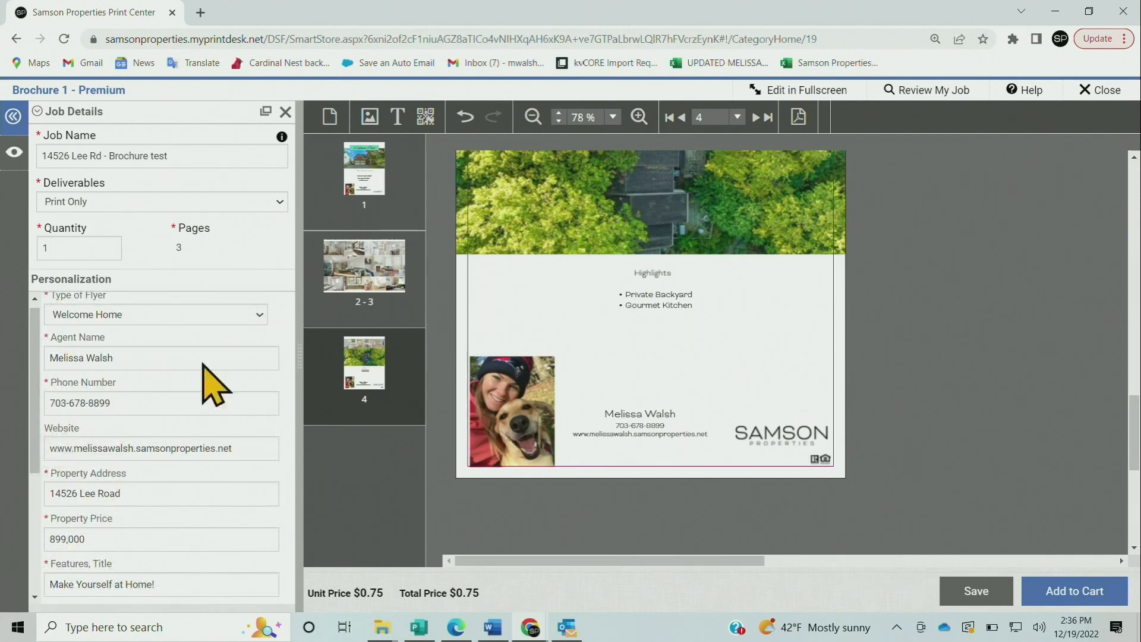
# On page 1, add a text box beside the SAMSON logo using the new style text style
pyautogui.click(389, 195)
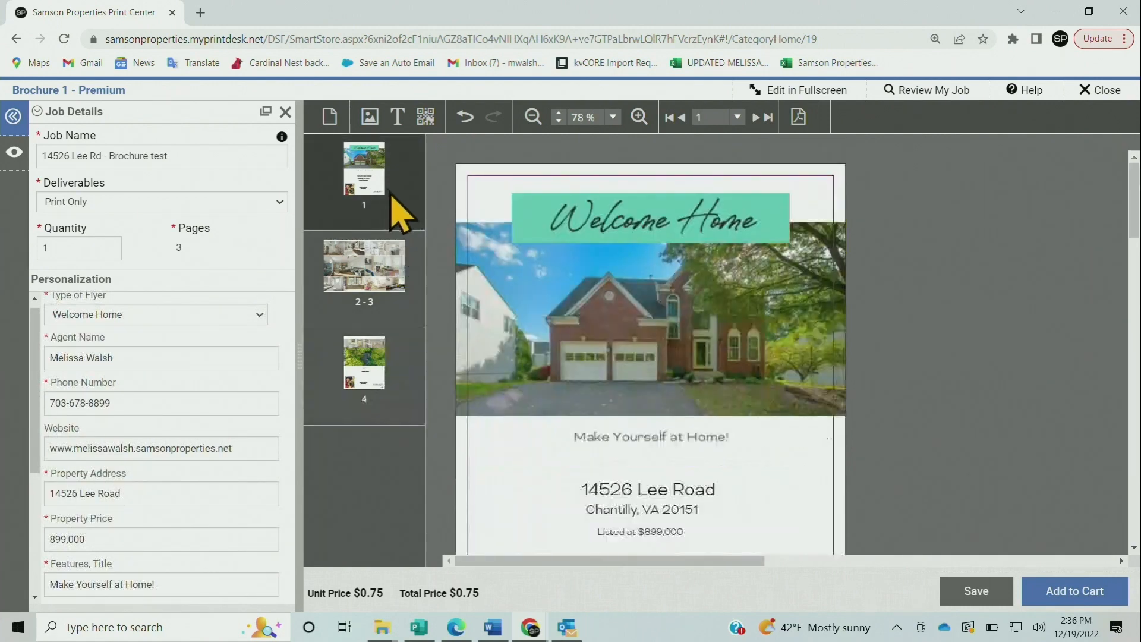
pyautogui.scroll(-3, 827, 453)
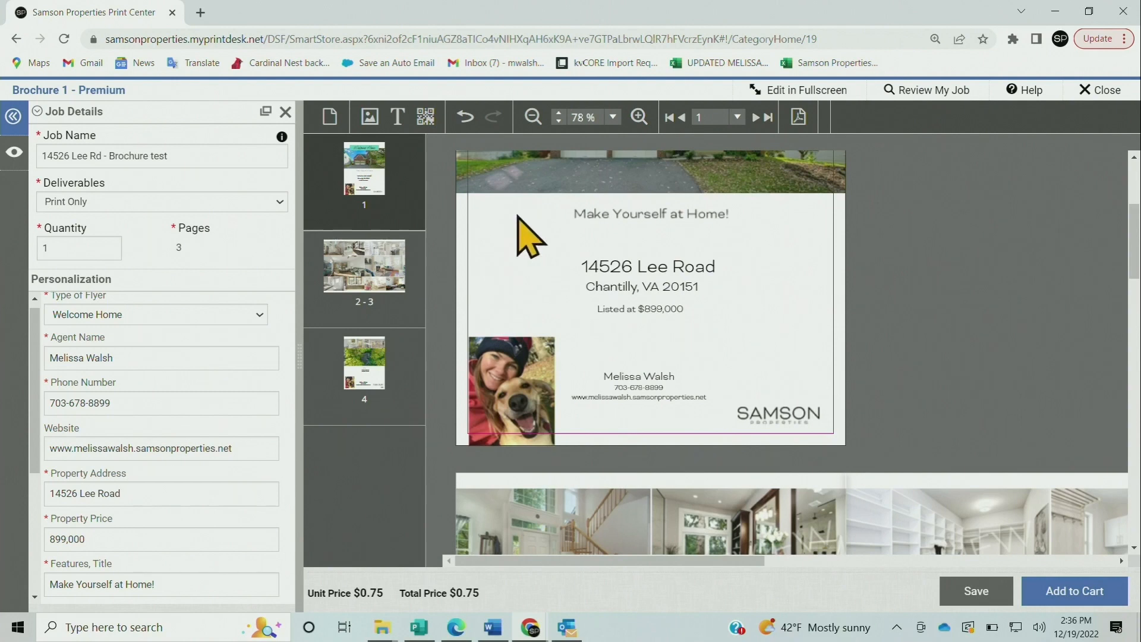
pyautogui.click(398, 116)
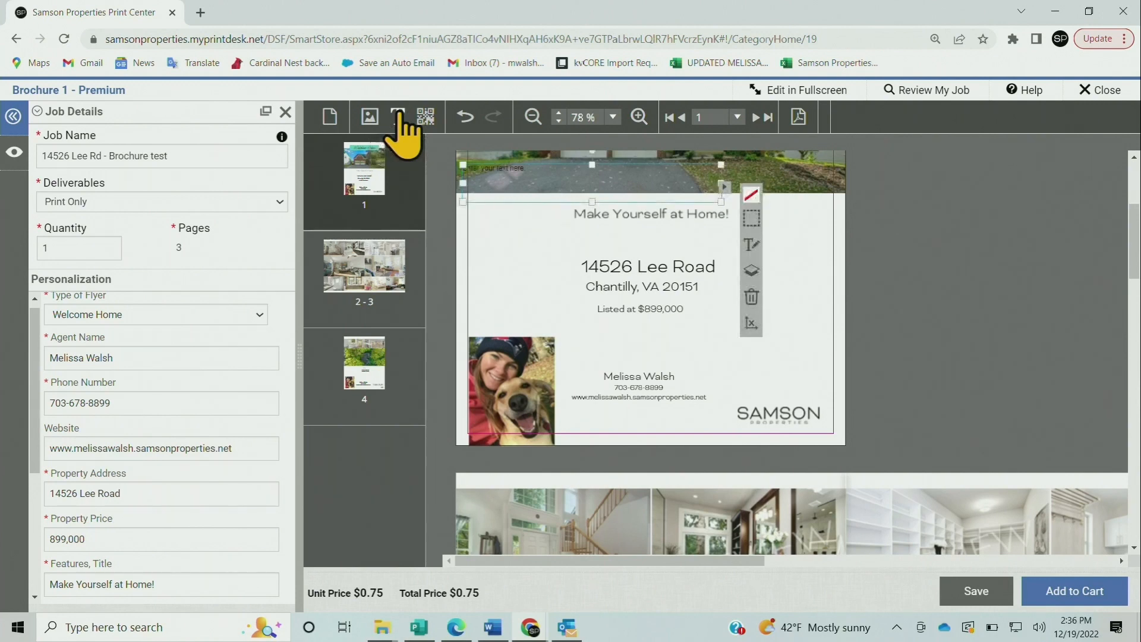
pyautogui.moveTo(489, 173); pyautogui.dragTo(642, 415)
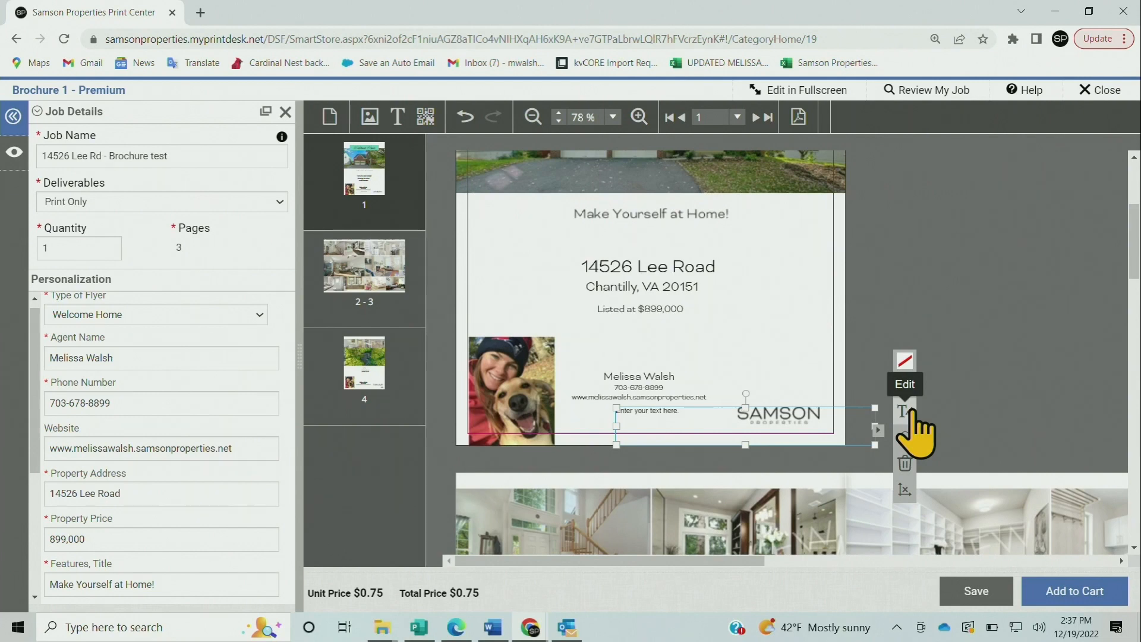
pyautogui.click(905, 412)
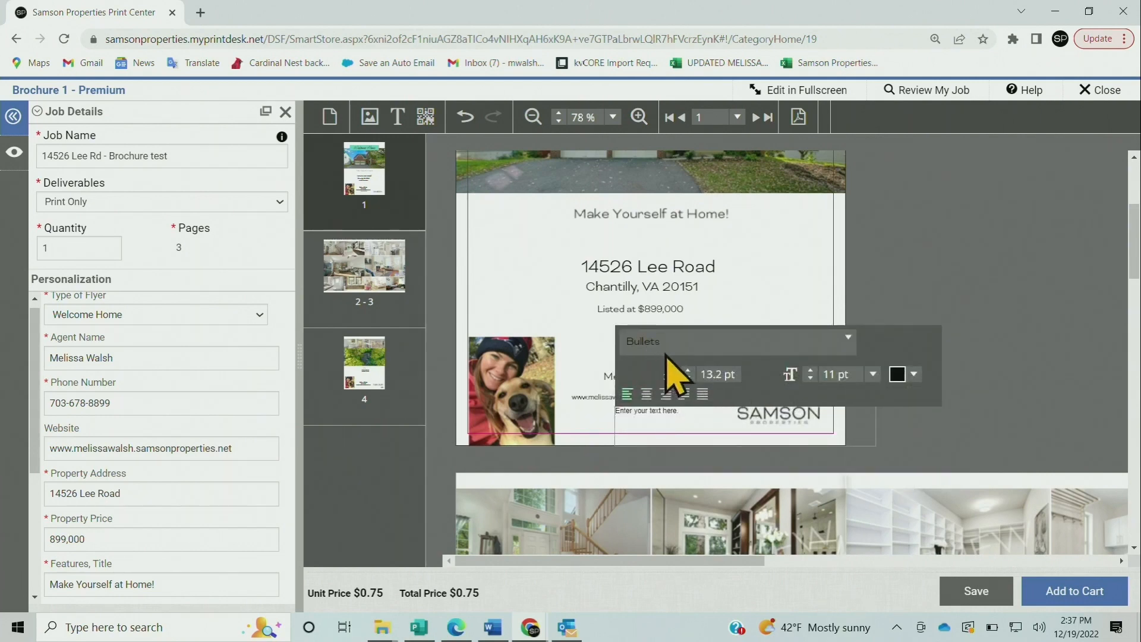
pyautogui.click(681, 348)
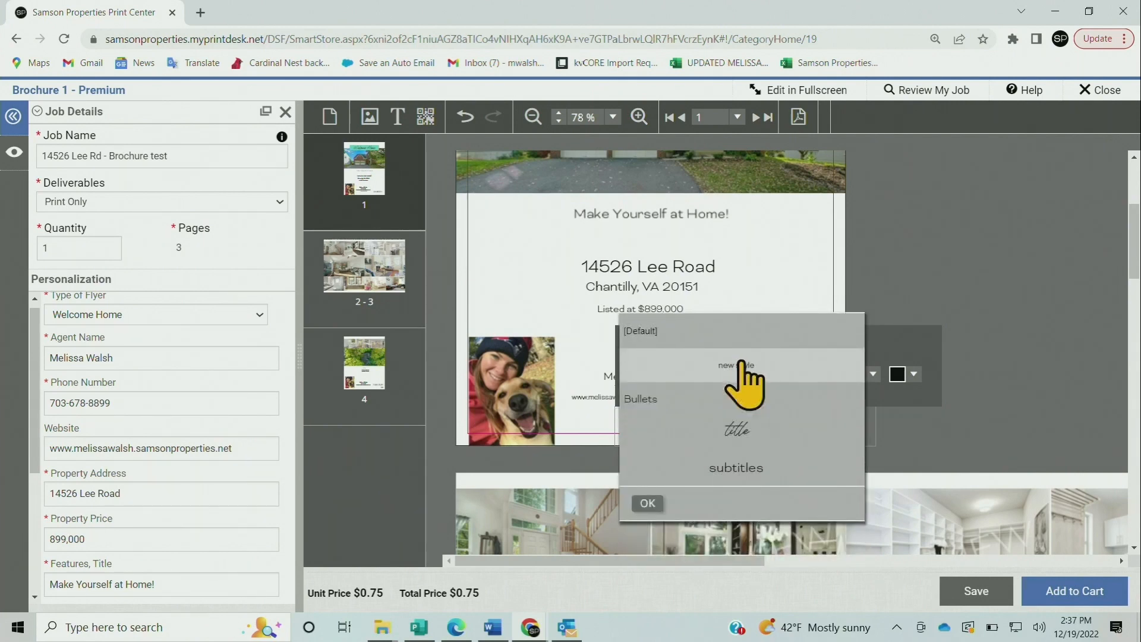
pyautogui.click(740, 364)
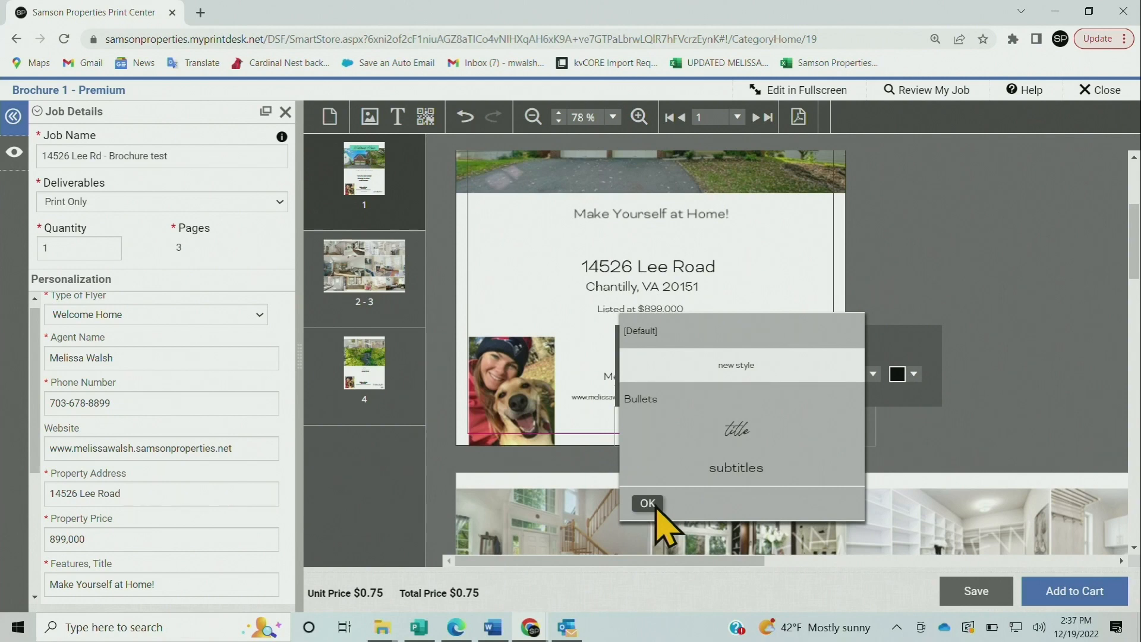
pyautogui.click(647, 503)
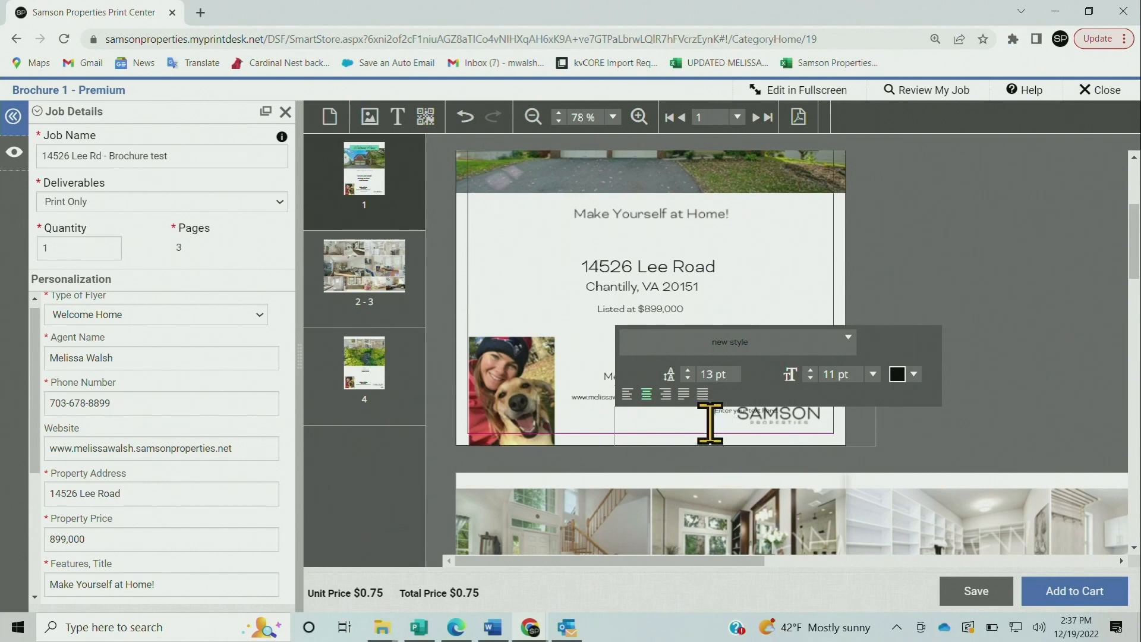
# Enter the agent's e-mail, place it under the website line, and nudge the contact block right
pyautogui.moveTo(720, 423); pyautogui.dragTo(789, 416)
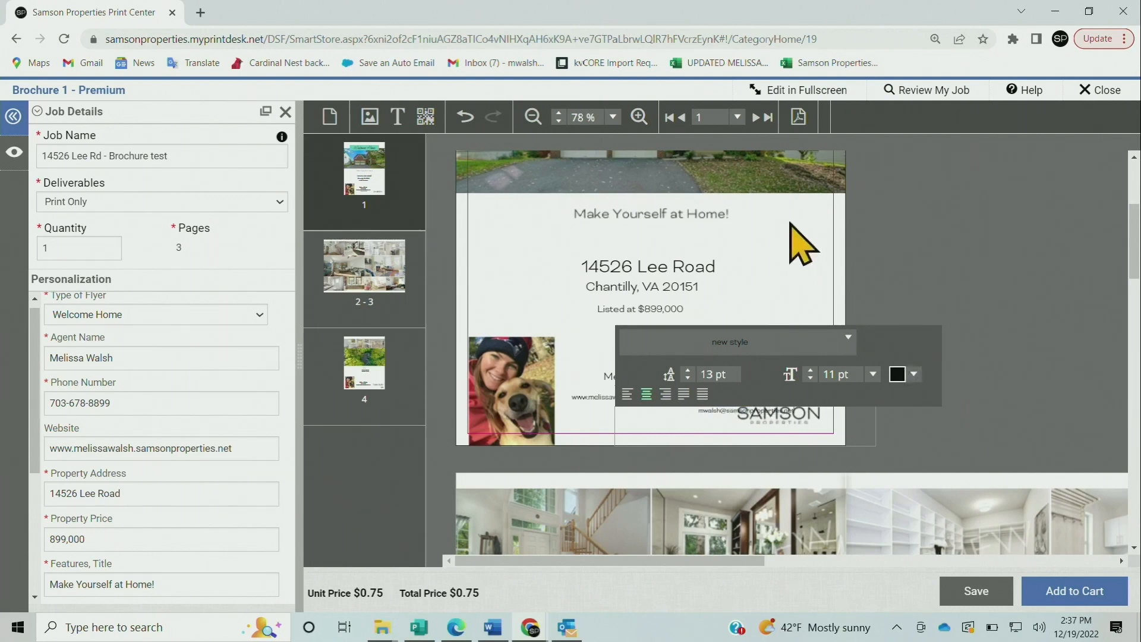
pyautogui.click(793, 256)
pyautogui.moveTo(724, 412); pyautogui.dragTo(620, 412)
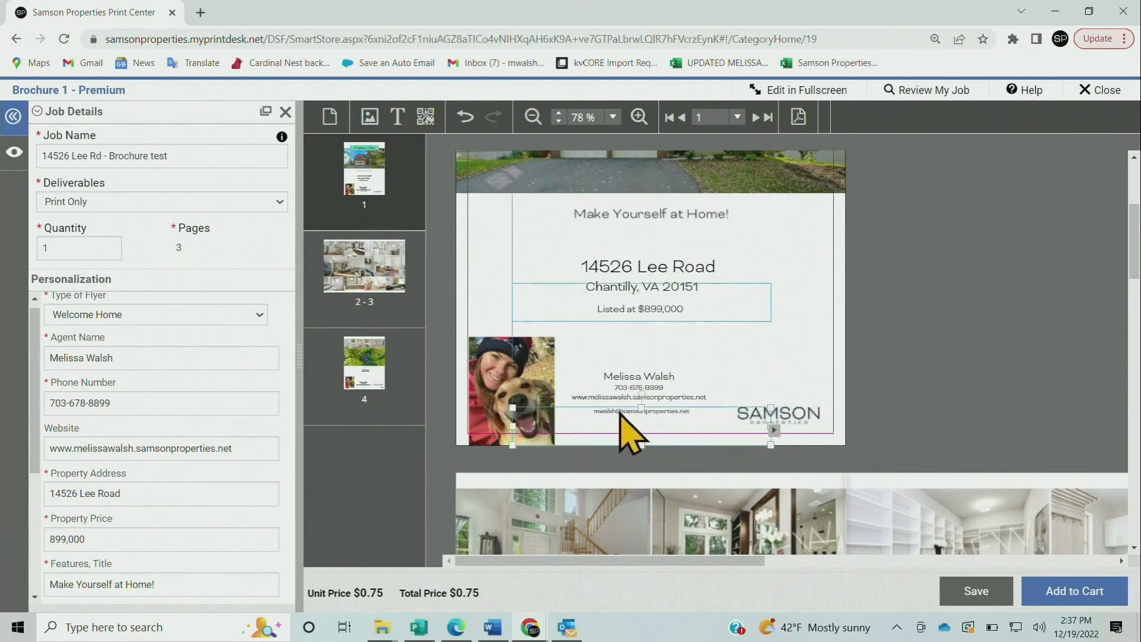
pyautogui.click(641, 382)
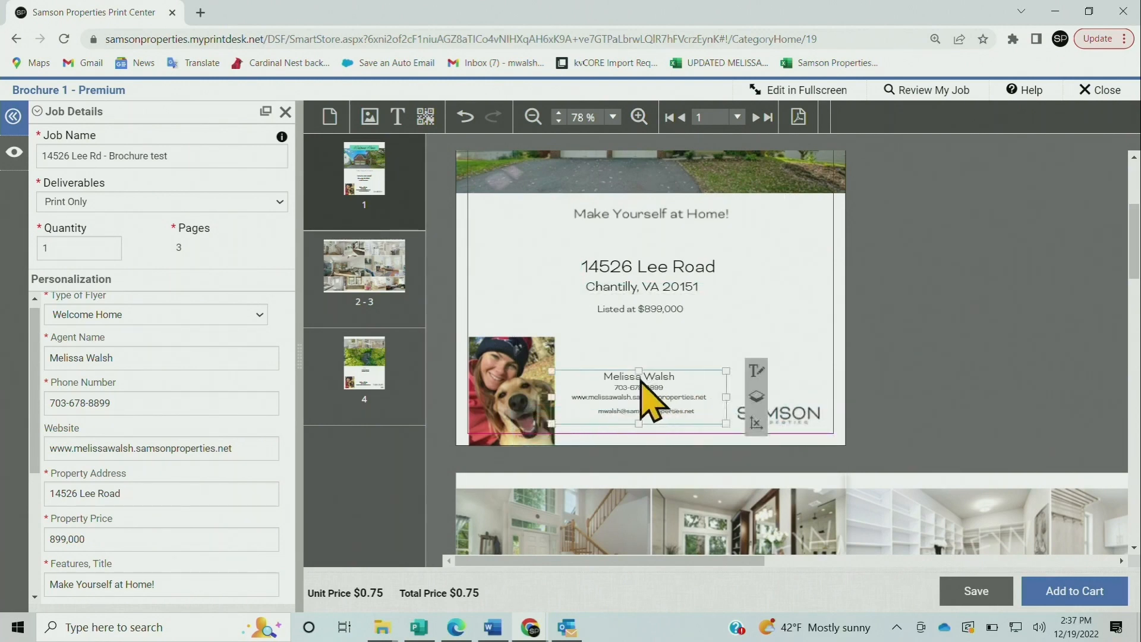
pyautogui.moveTo(640, 385); pyautogui.dragTo(660, 386)
pyautogui.click(694, 347)
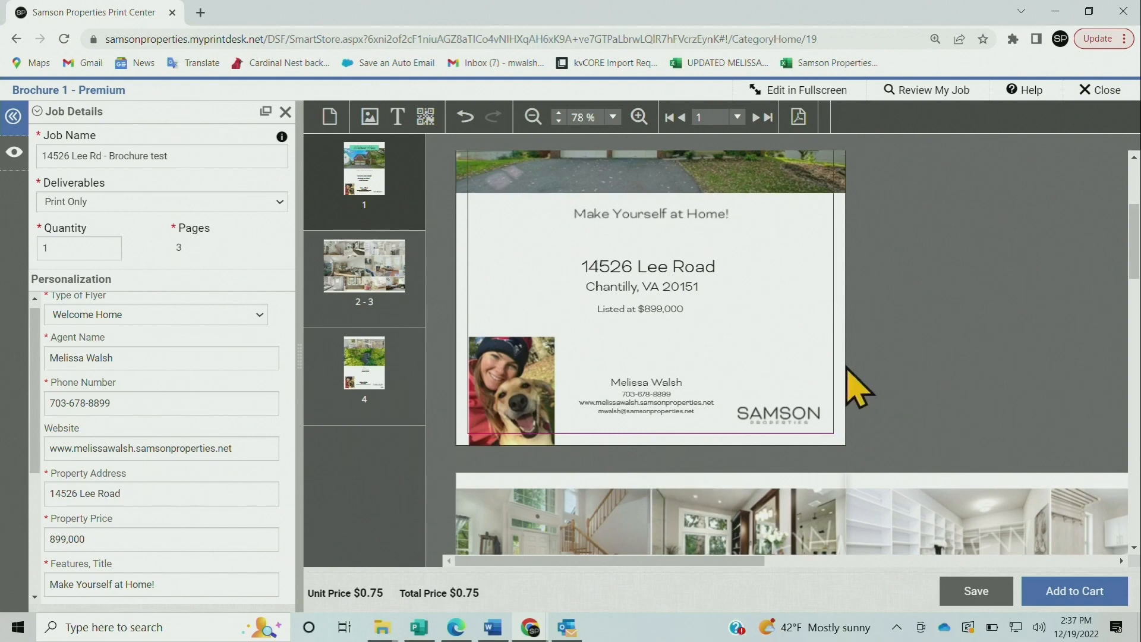
# Add a new style text box for the e-mail below the contact info on page 4
pyautogui.scroll(-10, 797, 331)
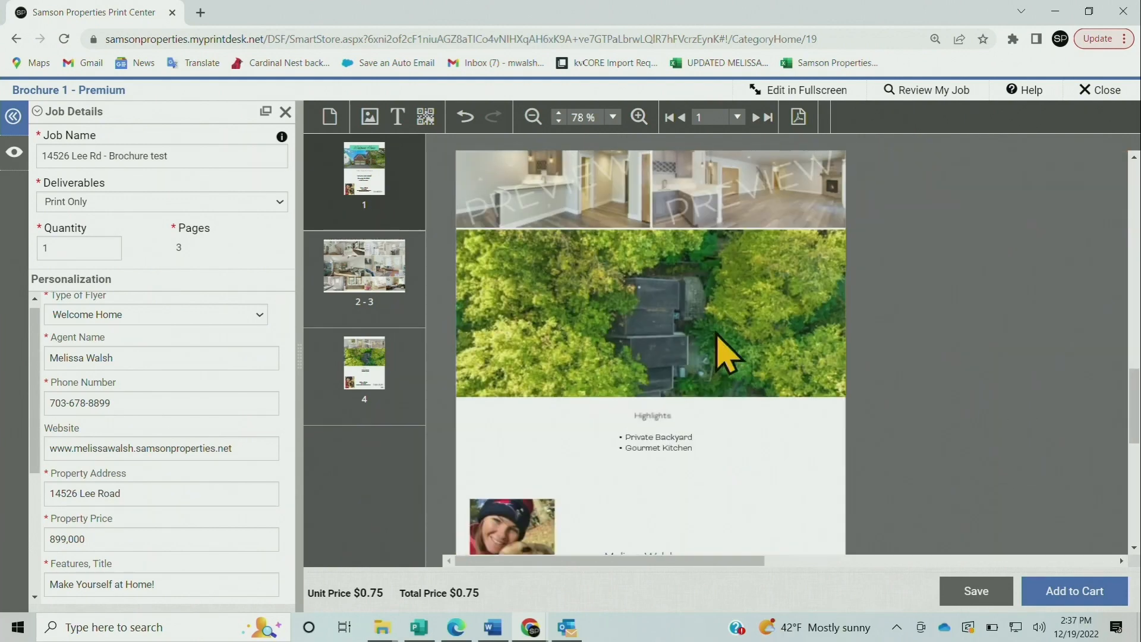
pyautogui.scroll(-3, 725, 354)
pyautogui.click(683, 339)
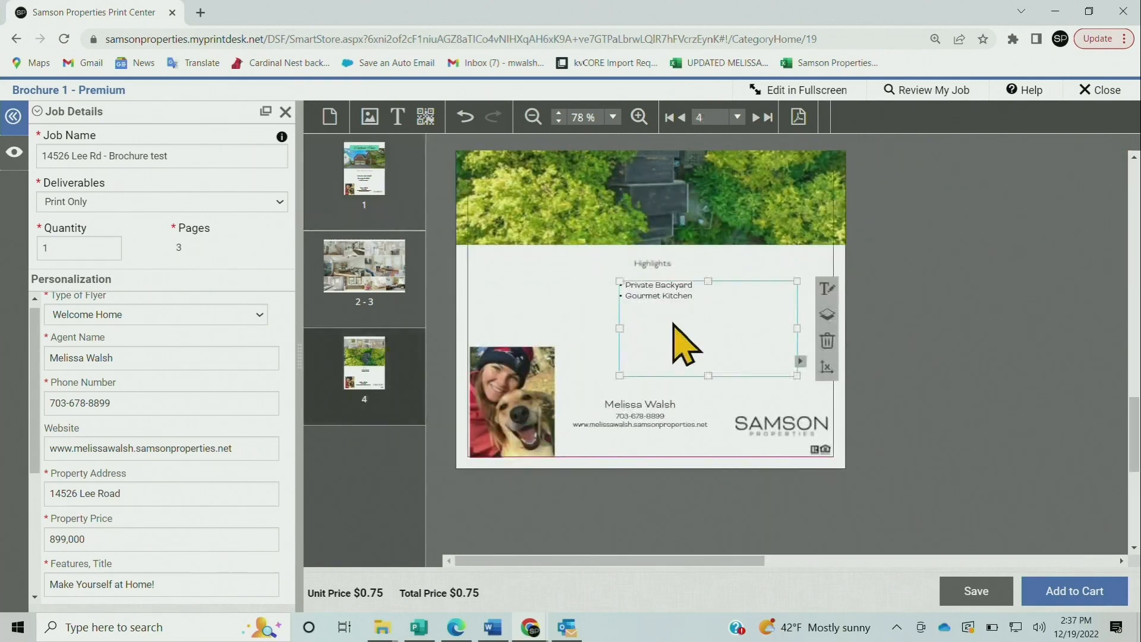
pyautogui.click(609, 340)
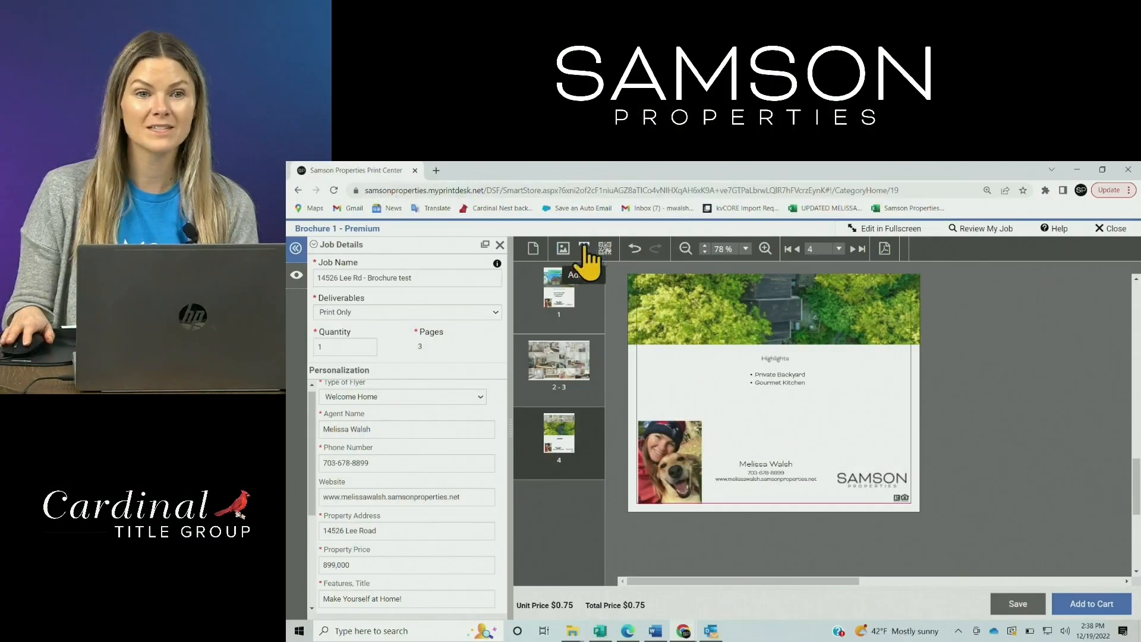
pyautogui.click(583, 250)
pyautogui.moveTo(745, 297); pyautogui.dragTo(826, 502)
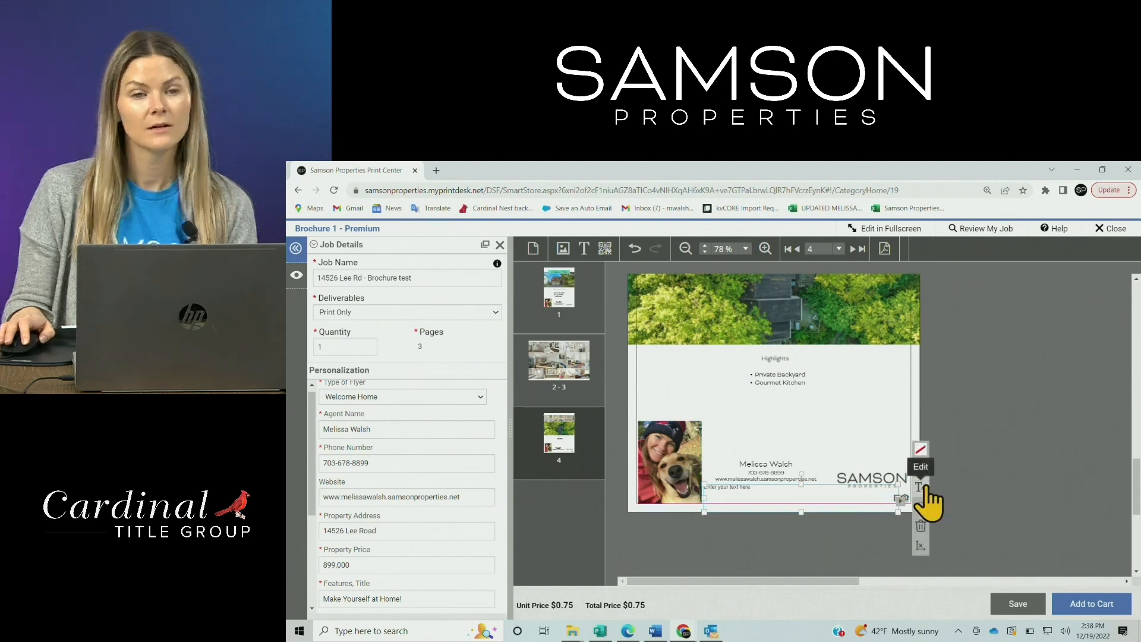
pyautogui.click(923, 491)
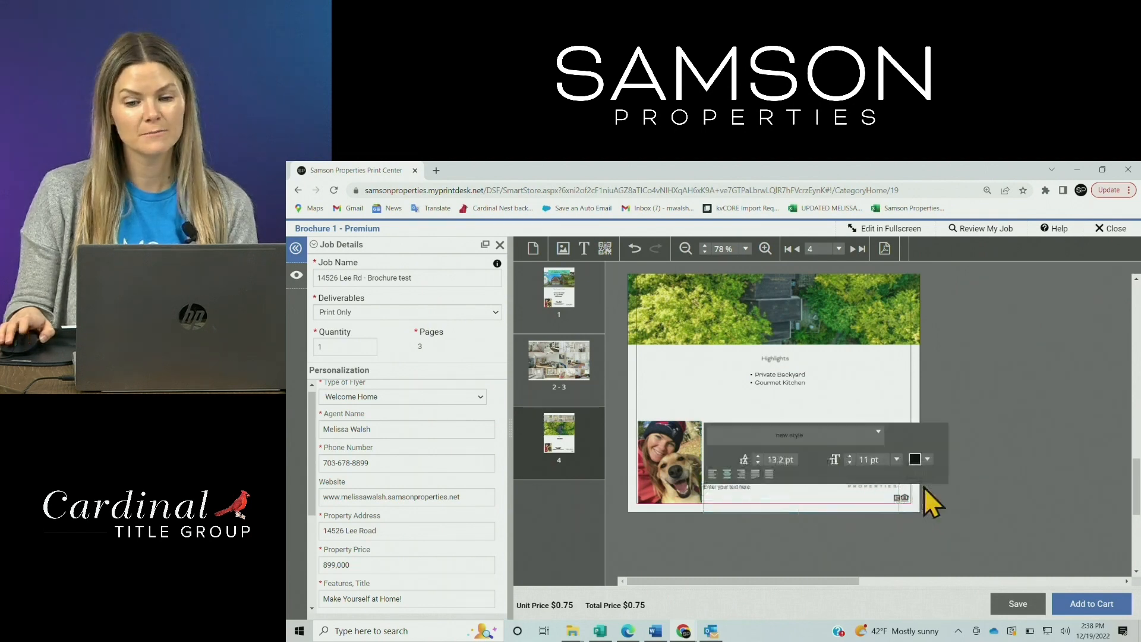
pyautogui.click(881, 437)
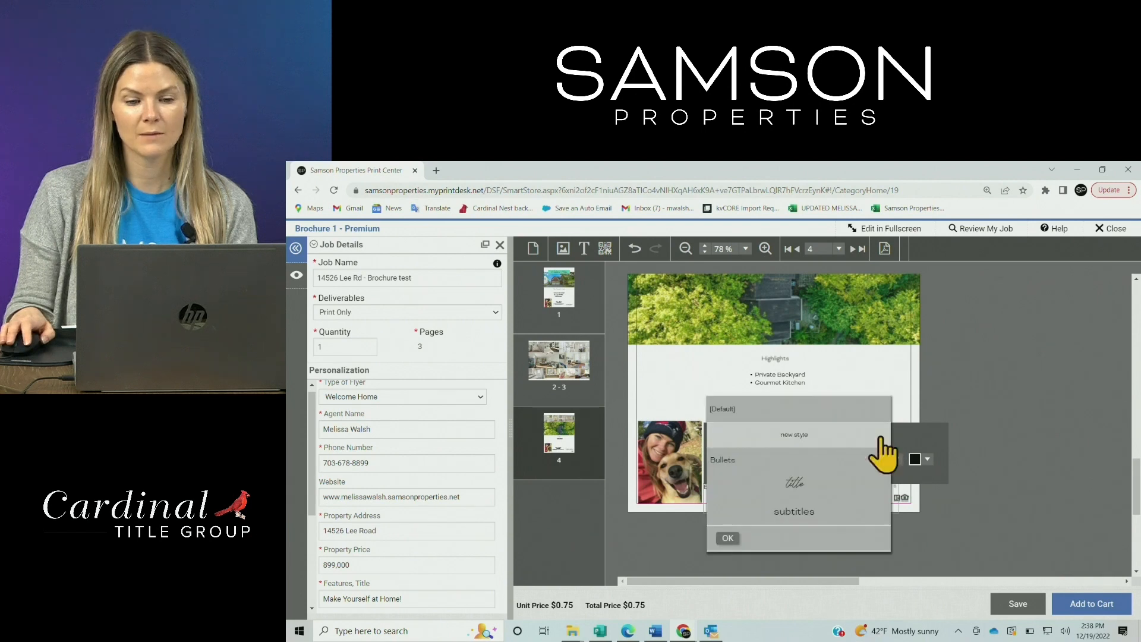
pyautogui.click(727, 537)
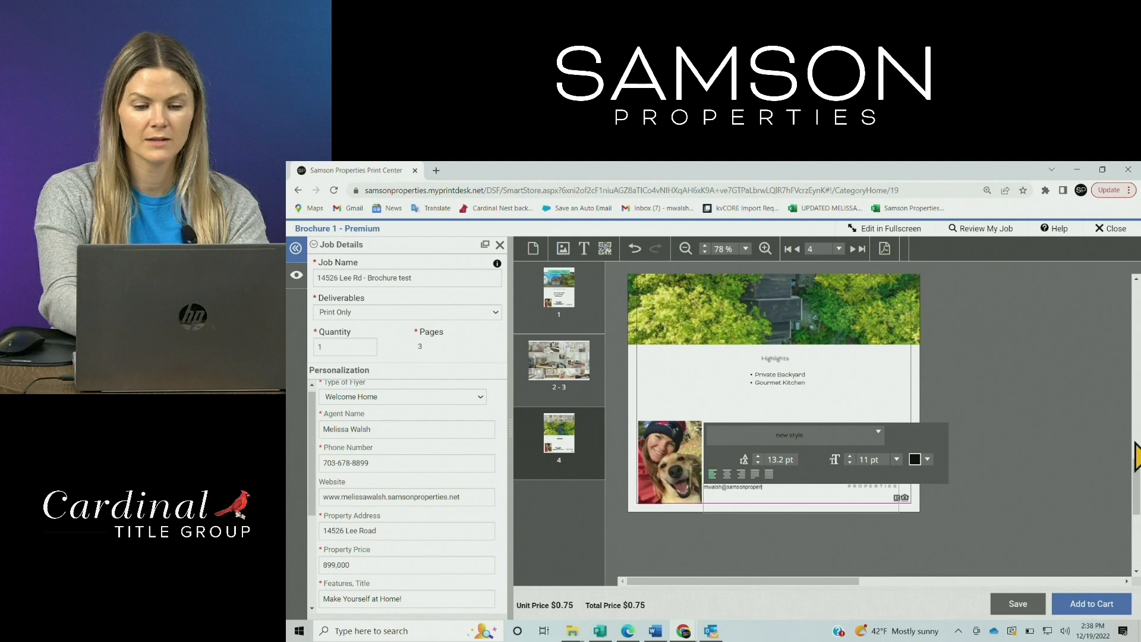
pyautogui.click(857, 375)
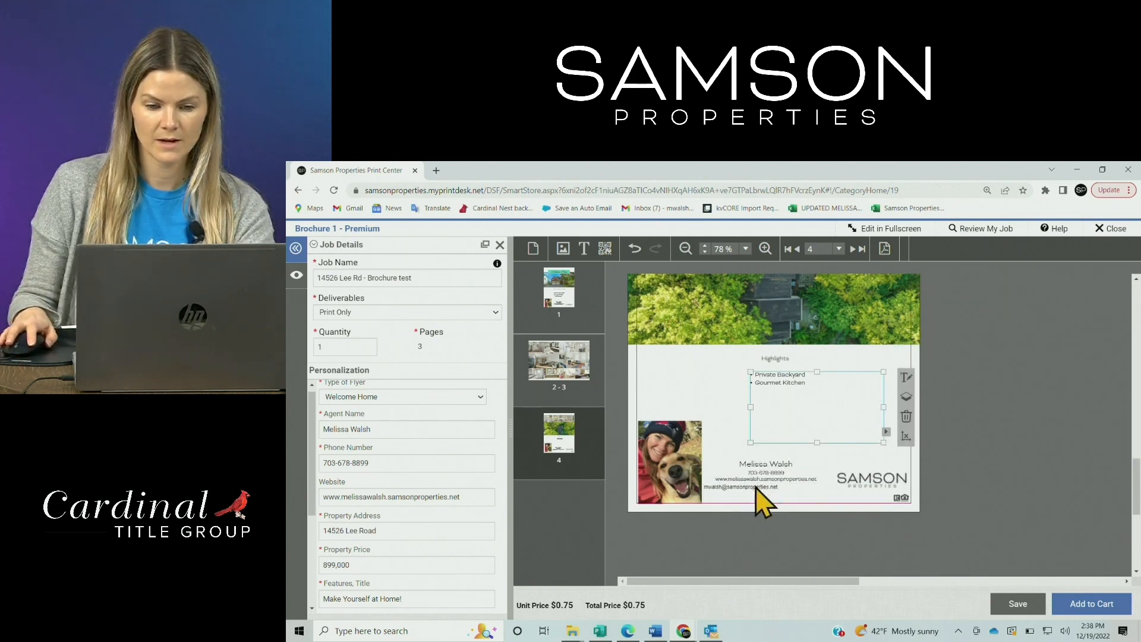
# Shift the e-mail line slightly right and review the brochure pages
pyautogui.moveTo(756, 487); pyautogui.dragTo(781, 489)
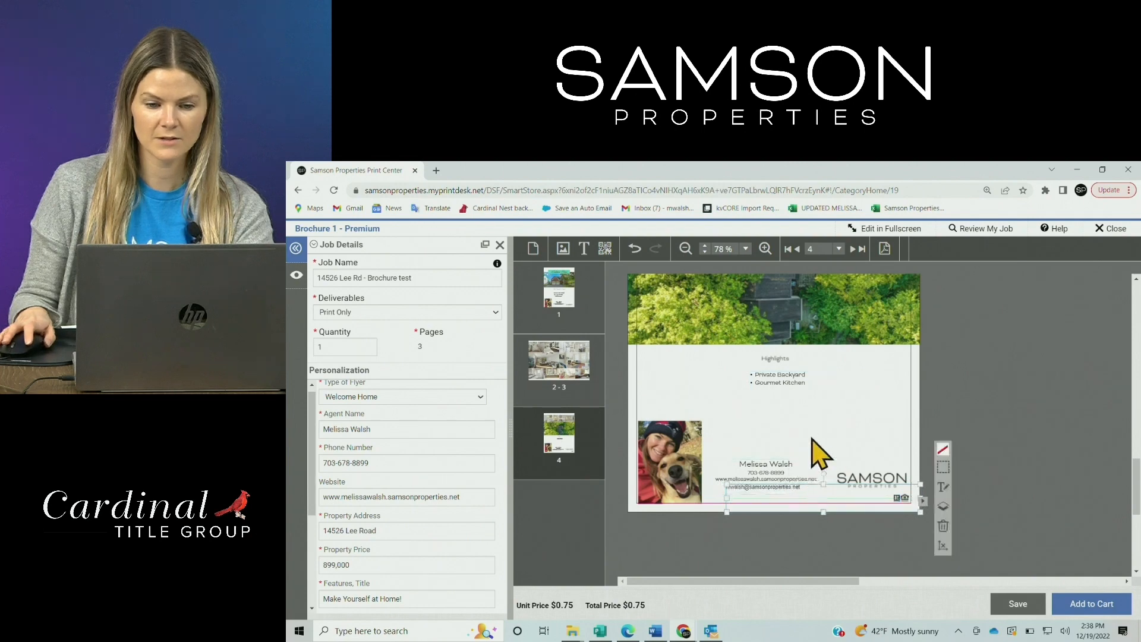
pyautogui.click(820, 452)
pyautogui.scroll(3, 713, 535)
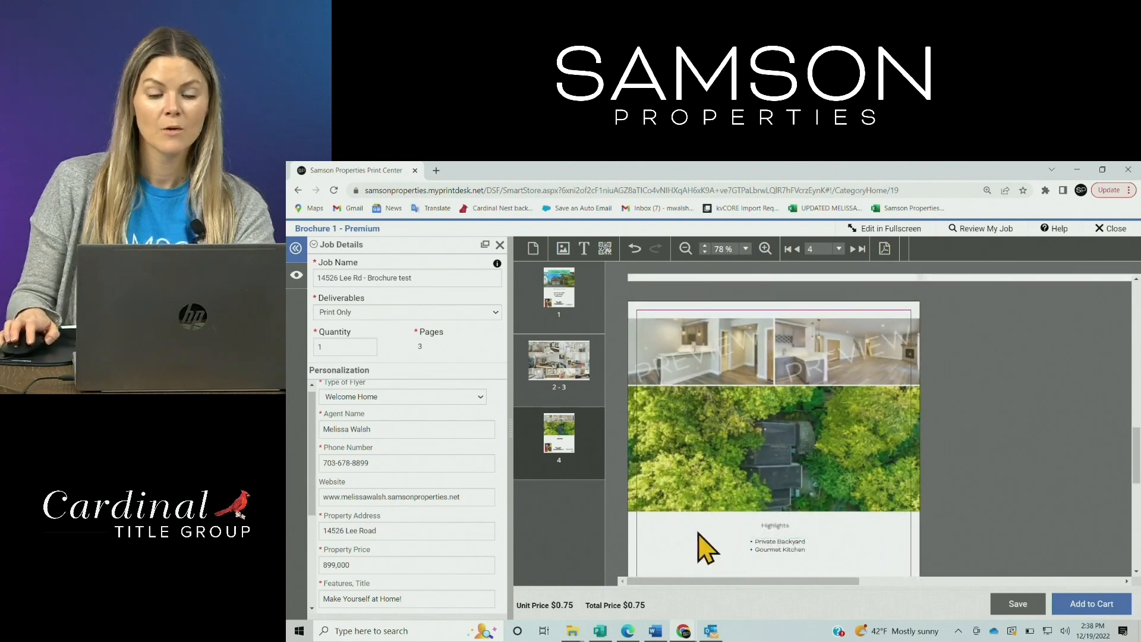
pyautogui.scroll(5, 755, 540)
pyautogui.scroll(5, 748, 529)
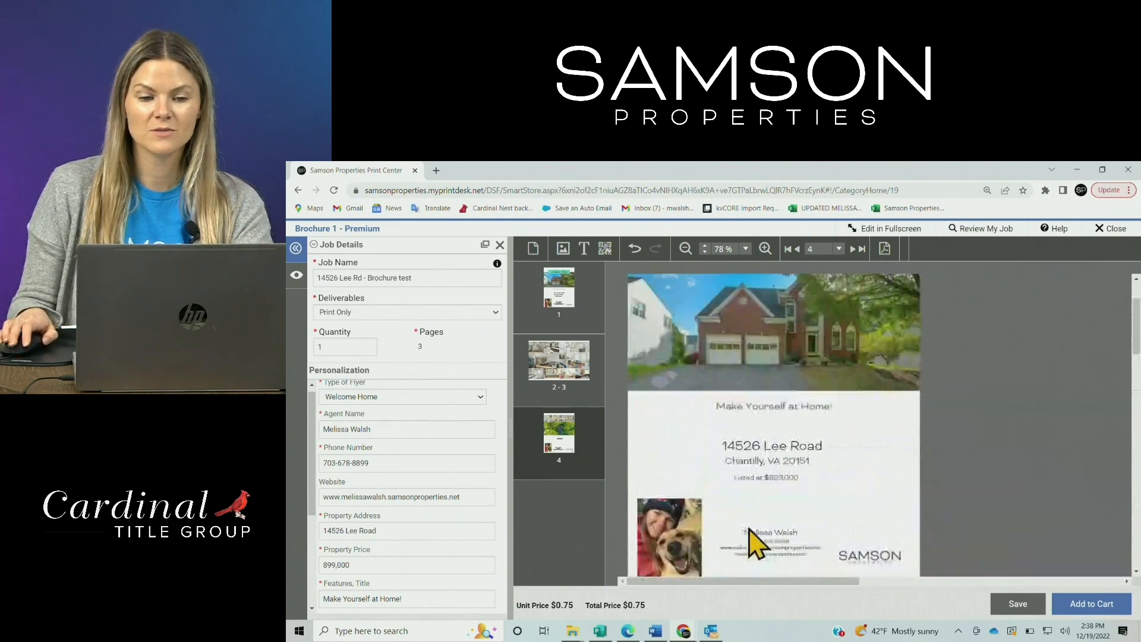
pyautogui.scroll(-8, 748, 530)
pyautogui.scroll(-6, 749, 530)
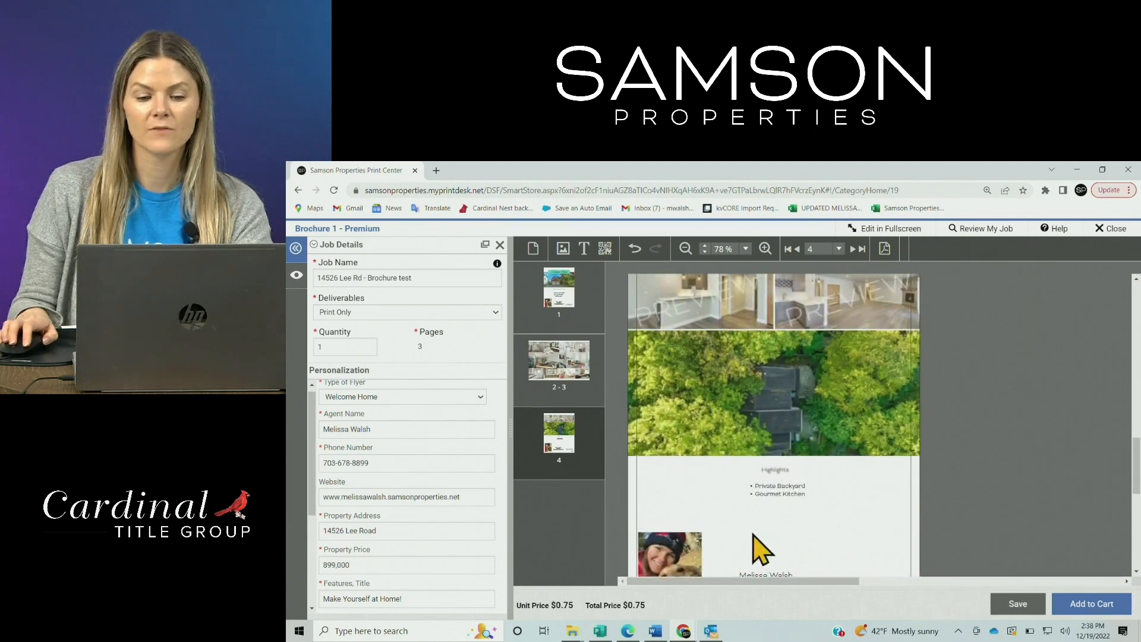
pyautogui.scroll(-2, 757, 543)
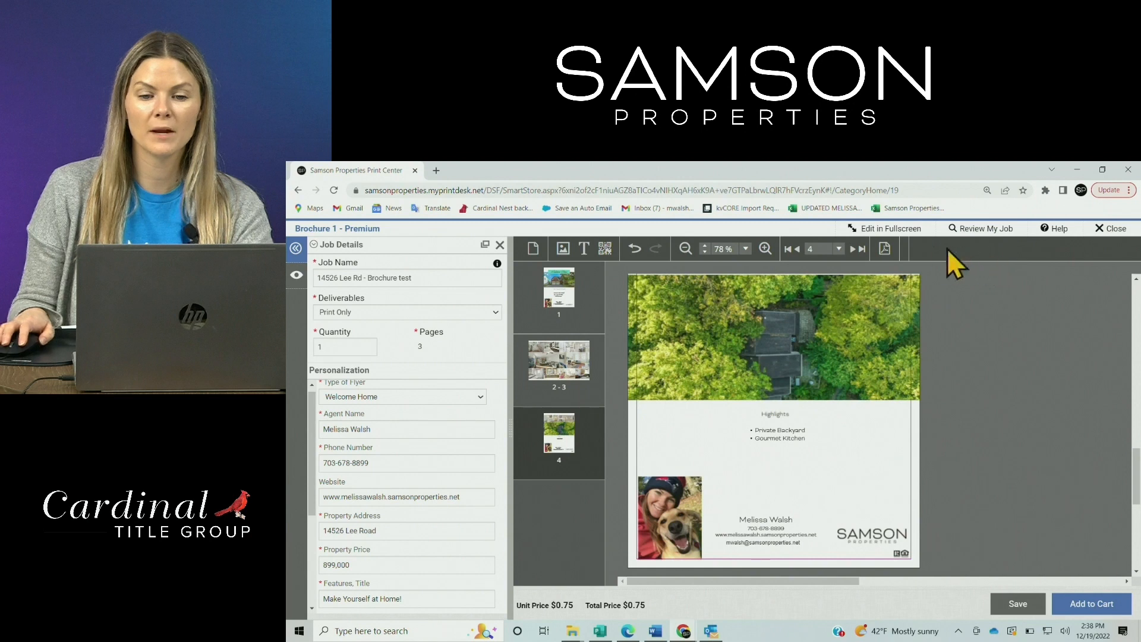
pyautogui.click(606, 248)
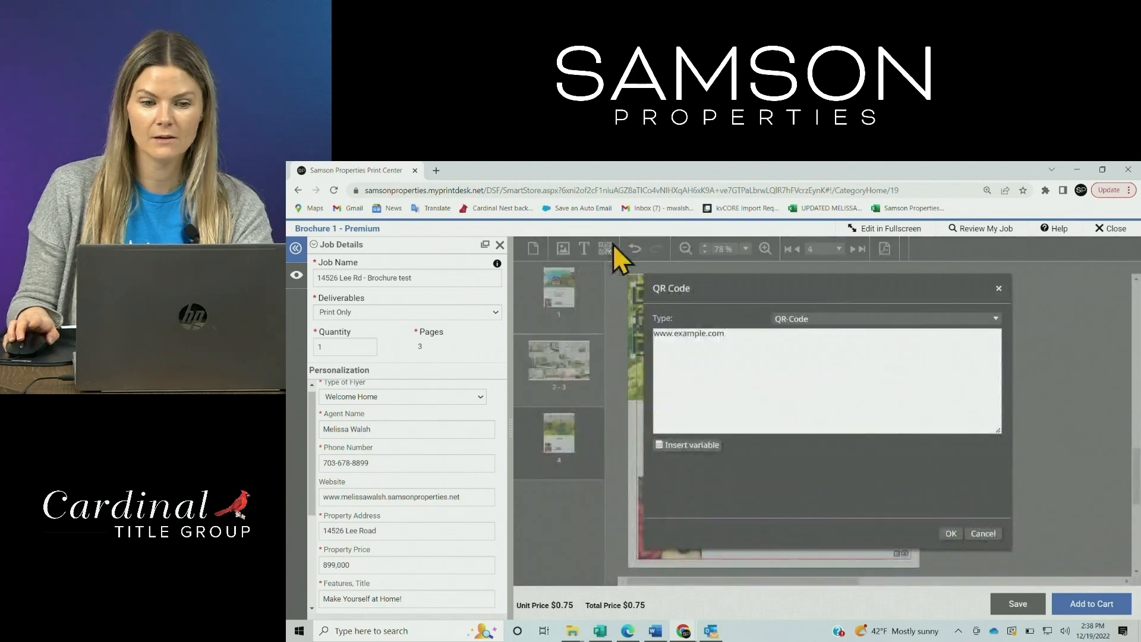
pyautogui.moveTo(750, 333); pyautogui.dragTo(672, 334)
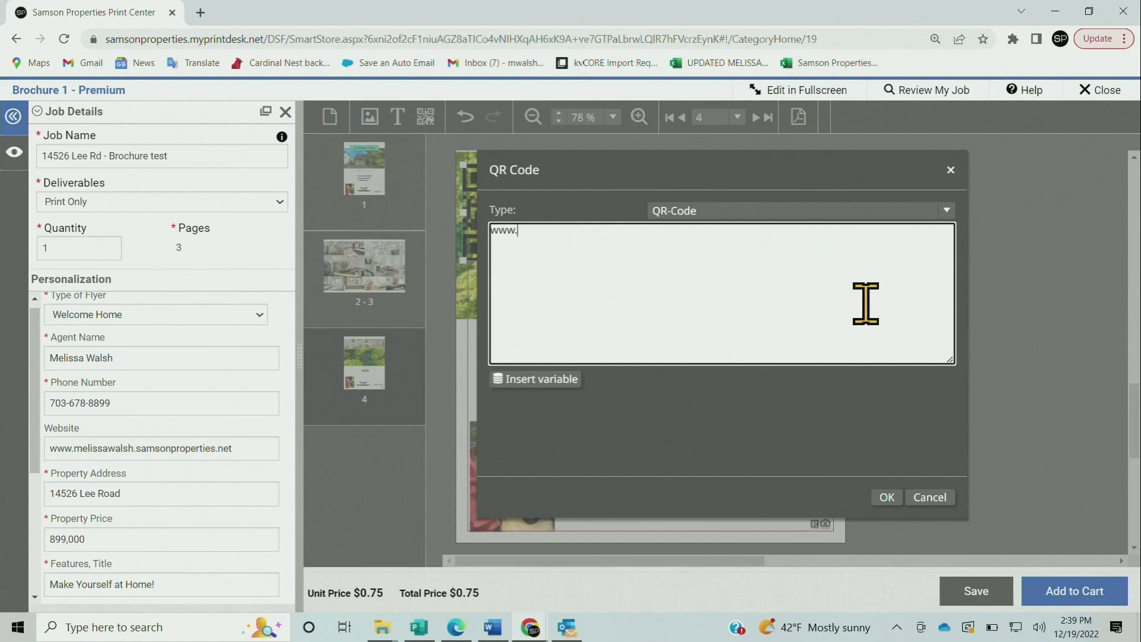
pyautogui.write('properti')
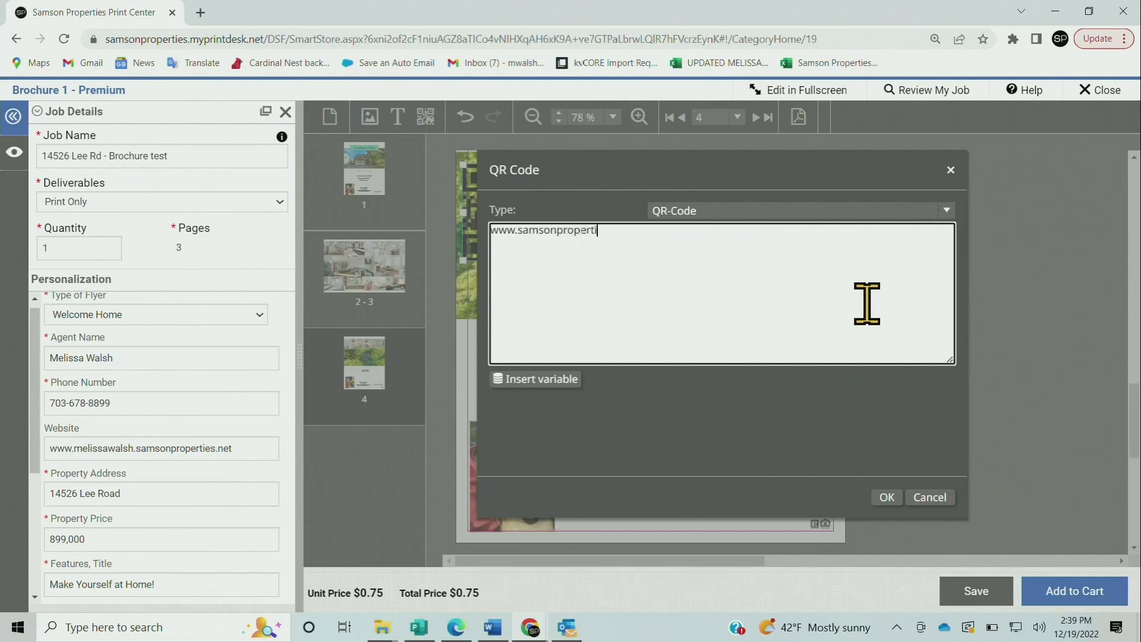
pyautogui.write('es.net')
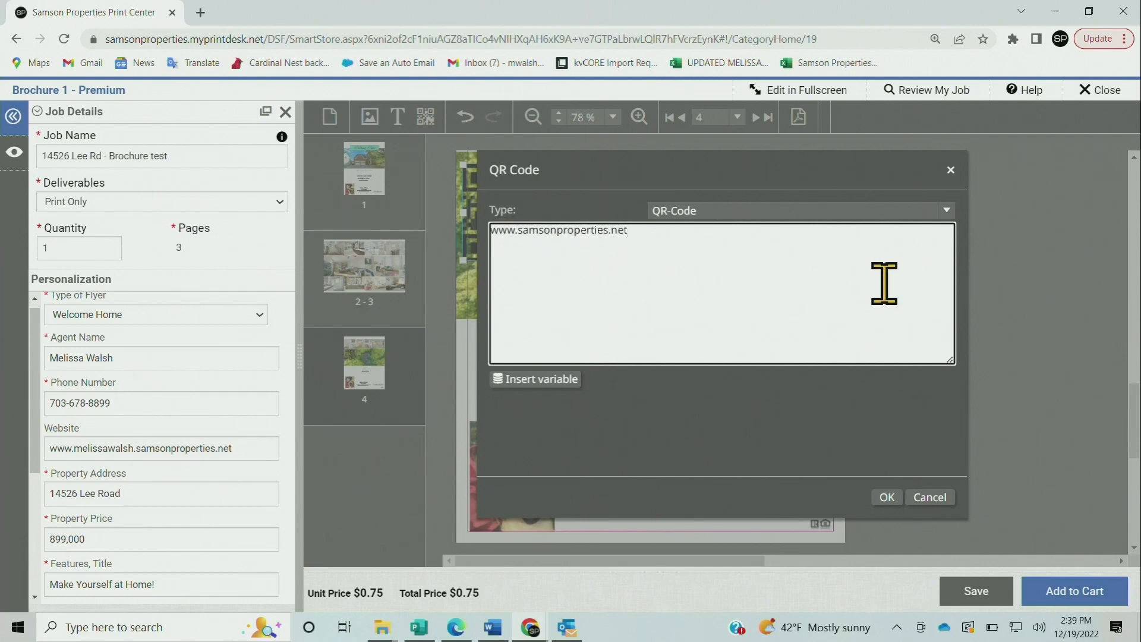
pyautogui.click(889, 502)
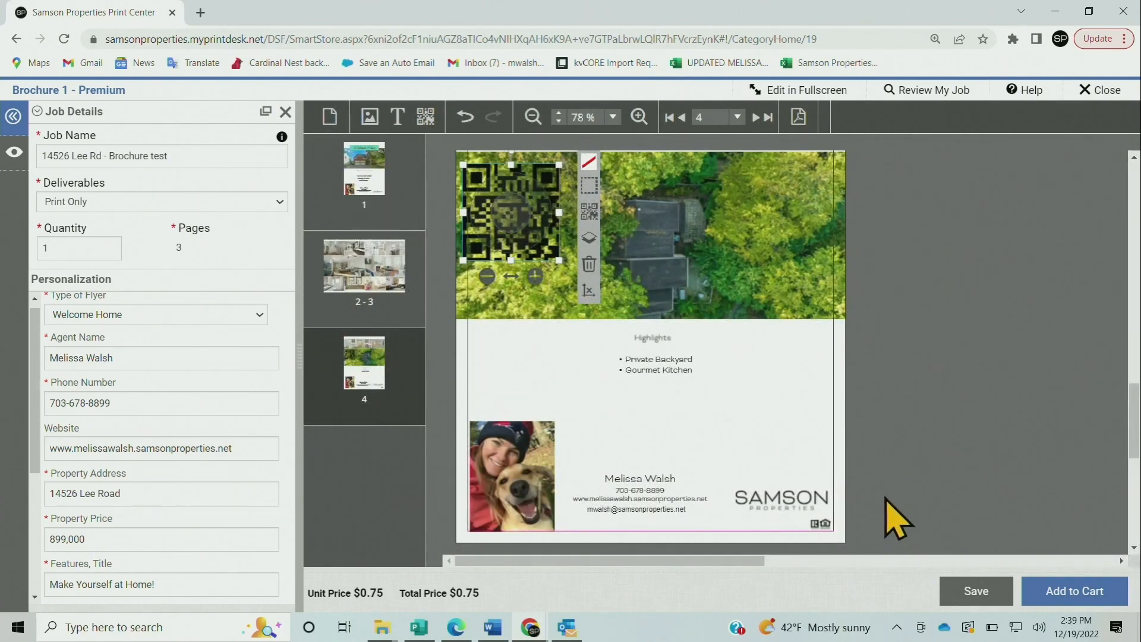
# Move the QR code to page 4's bottom-right corner above the SAMSON logo and shrink it
pyautogui.moveTo(556, 256); pyautogui.dragTo(825, 458)
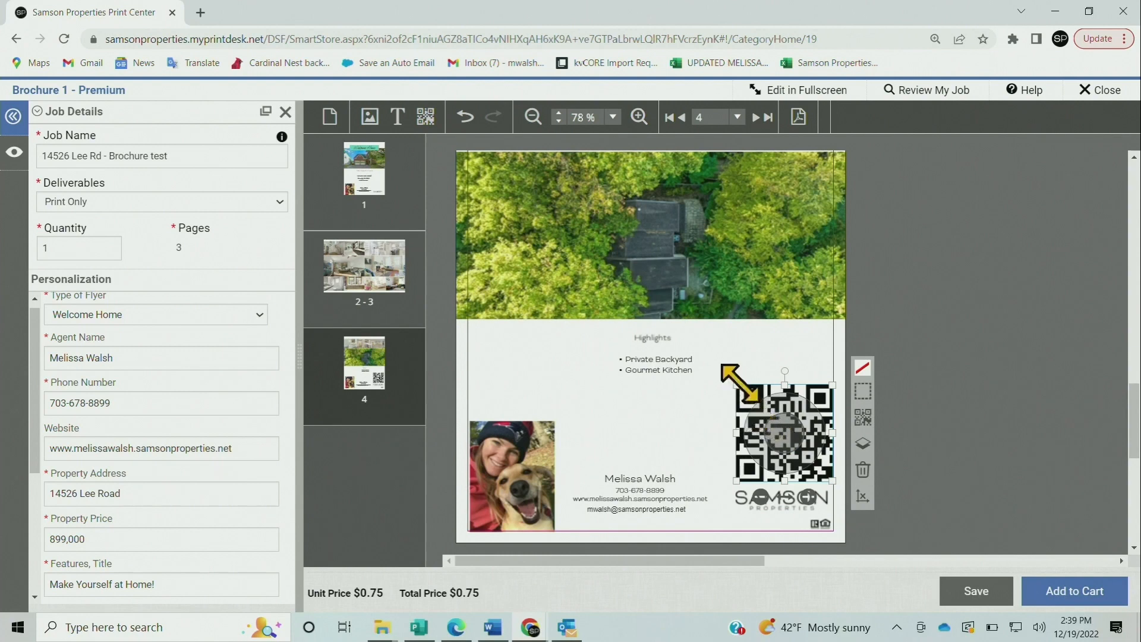
pyautogui.moveTo(737, 385); pyautogui.dragTo(778, 427)
pyautogui.click(788, 394)
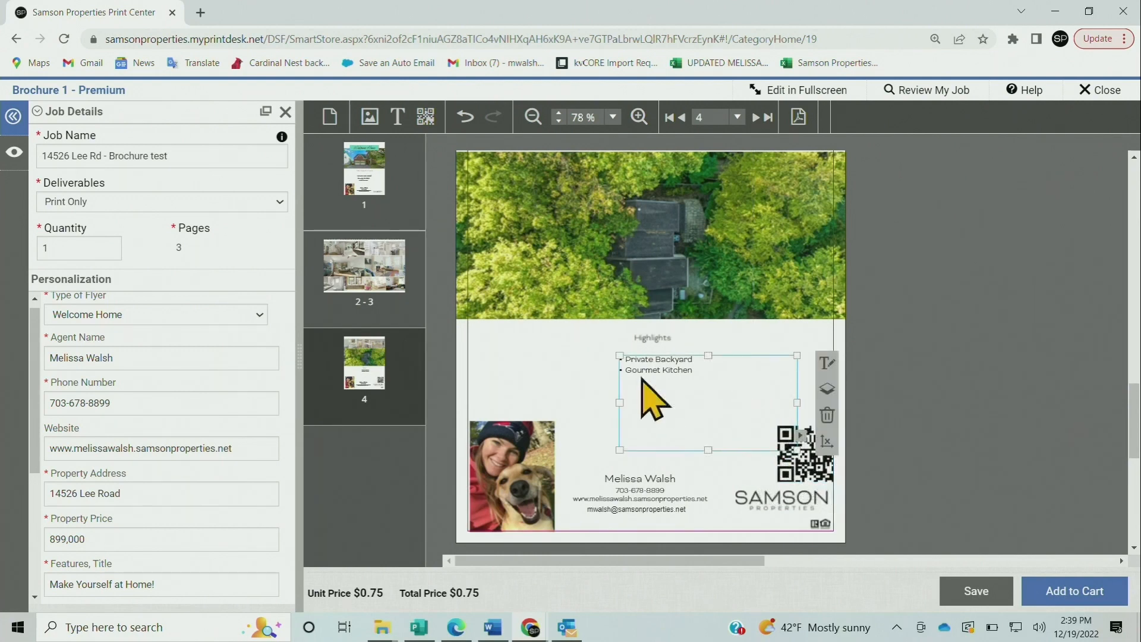
pyautogui.click(595, 361)
pyautogui.scroll(3, 596, 363)
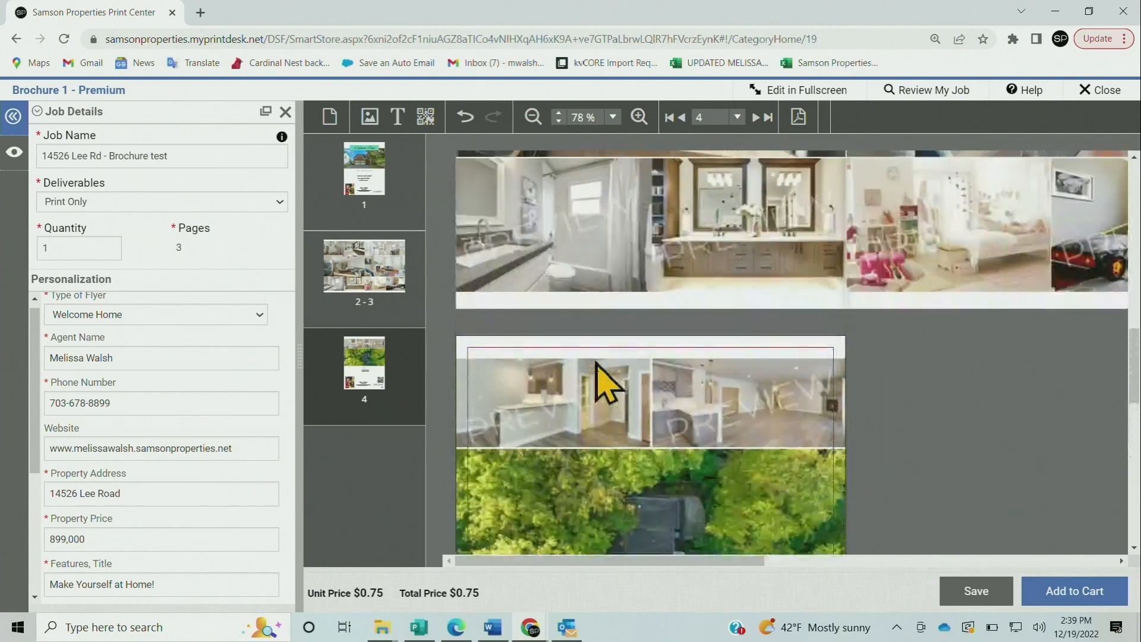
pyautogui.scroll(5, 1108, 363)
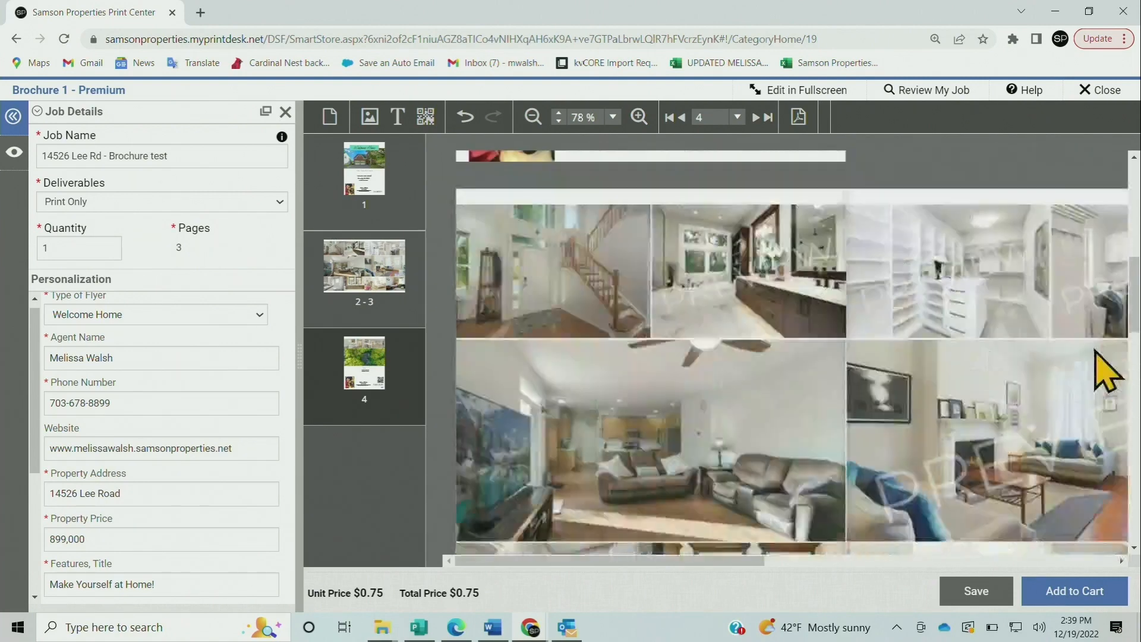
pyautogui.scroll(3, 586, 357)
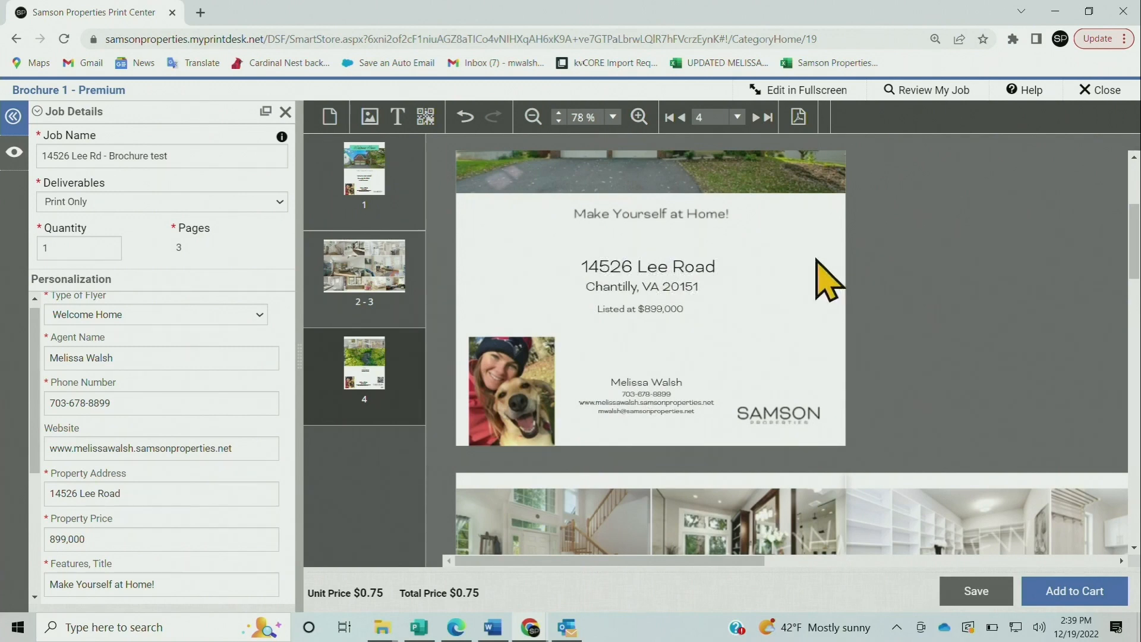
pyautogui.scroll(-4, 226, 404)
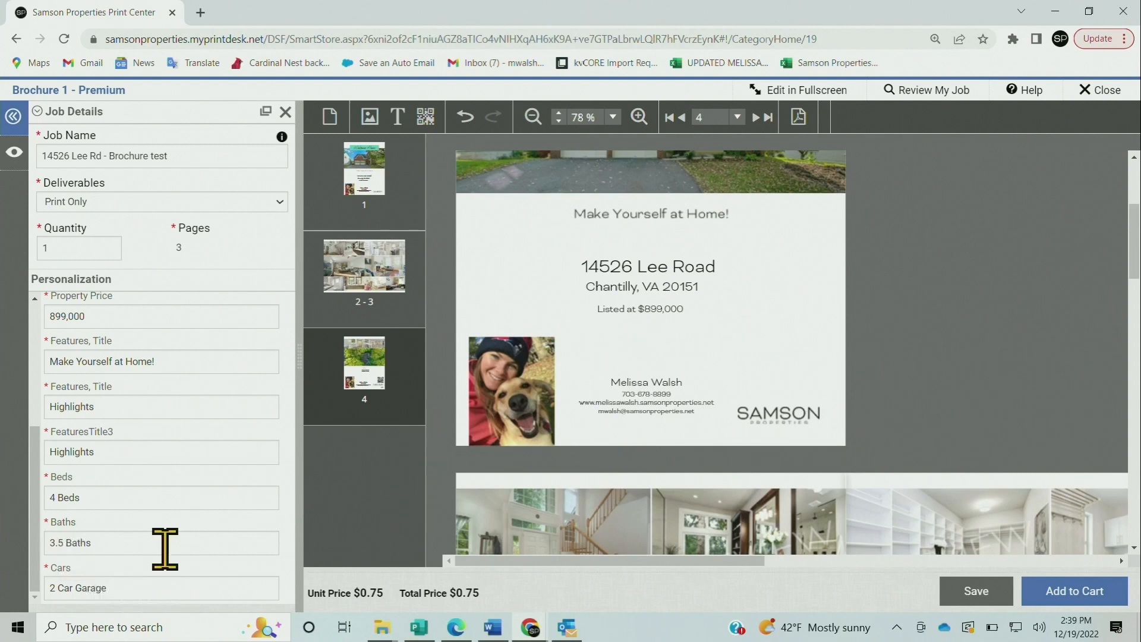
# Use Add to Cart and accept the preview update to generate the four-page proof
pyautogui.scroll(4, 169, 538)
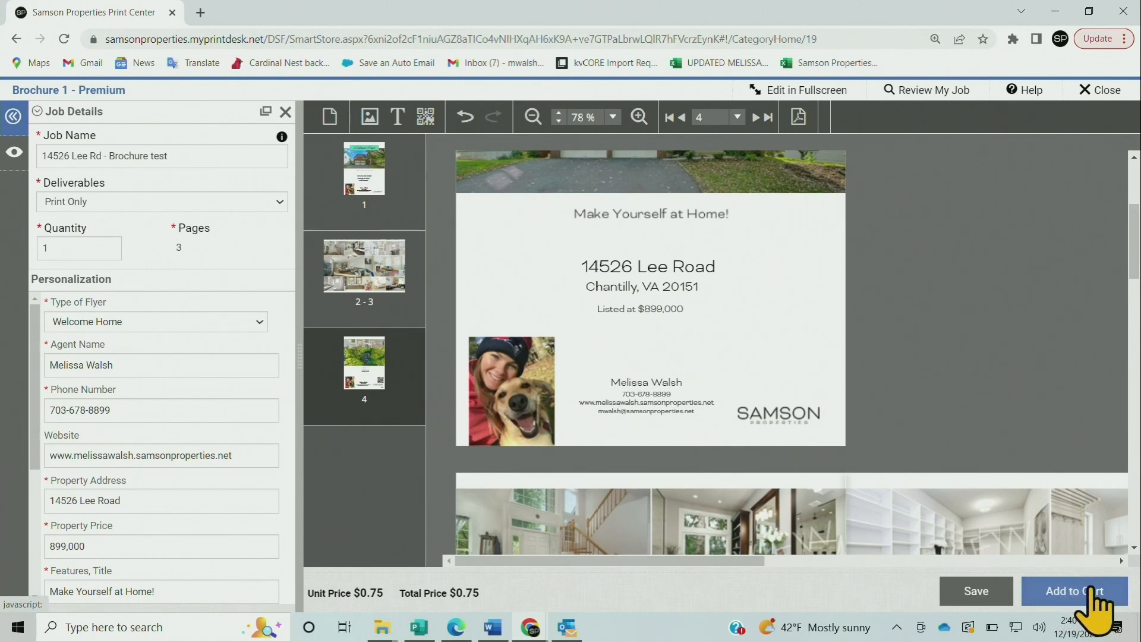
pyautogui.click(1093, 589)
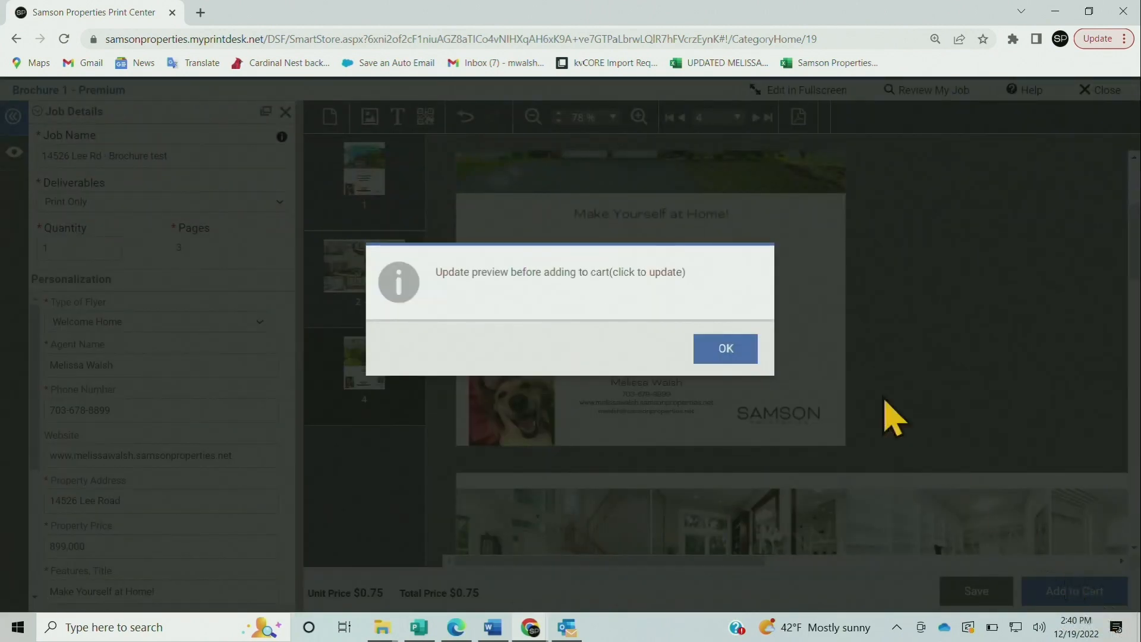
pyautogui.click(718, 357)
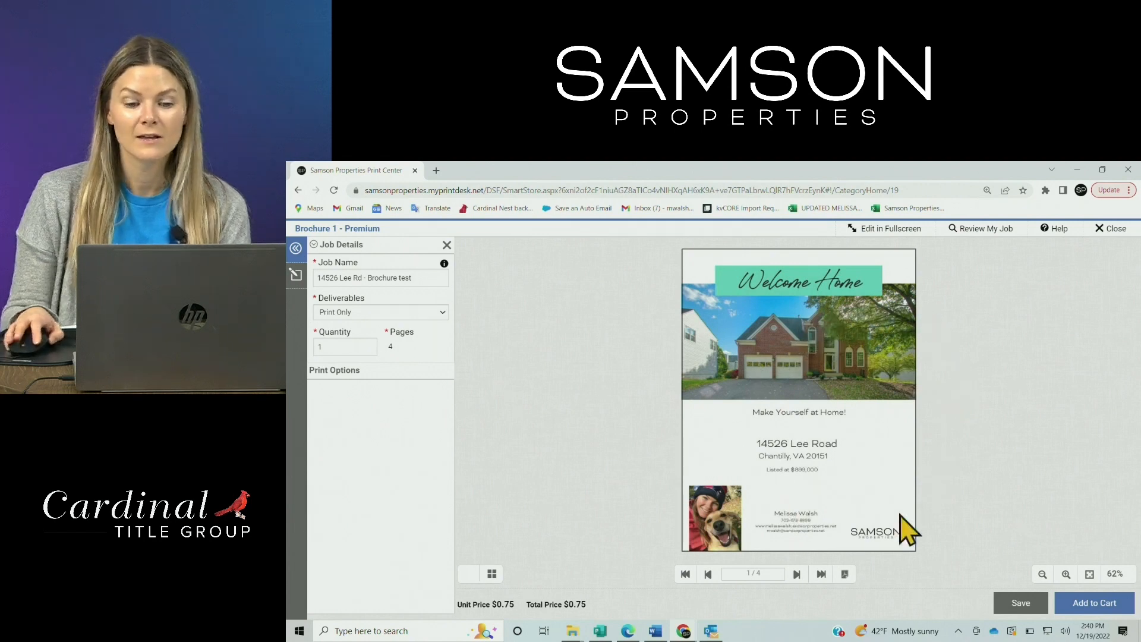
pyautogui.click(796, 574)
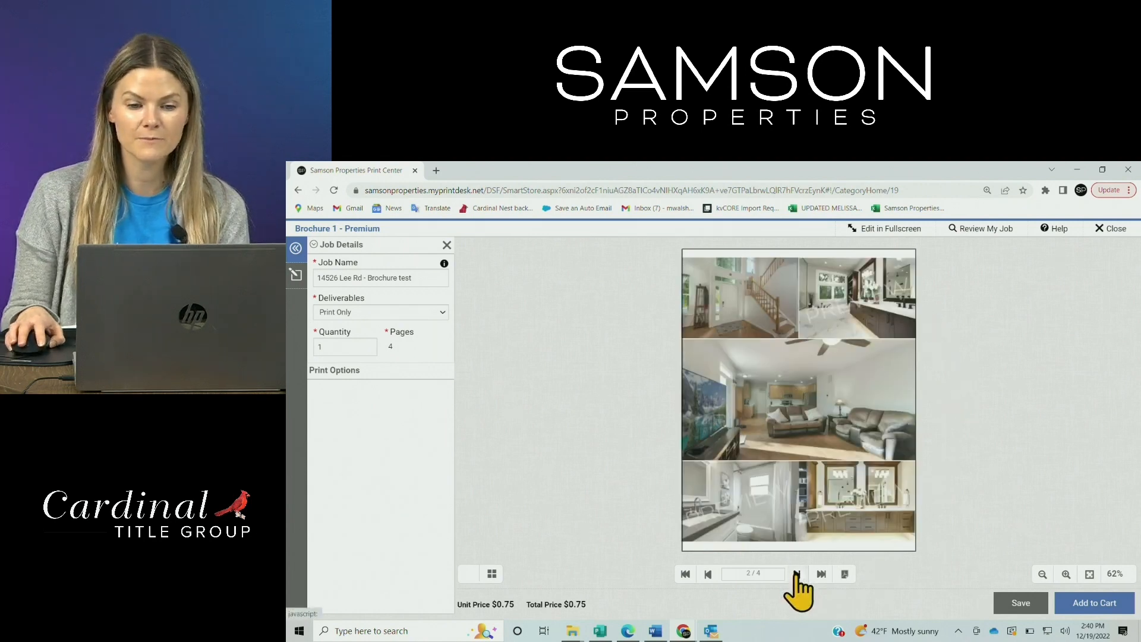
pyautogui.click(797, 574)
pyautogui.click(797, 574)
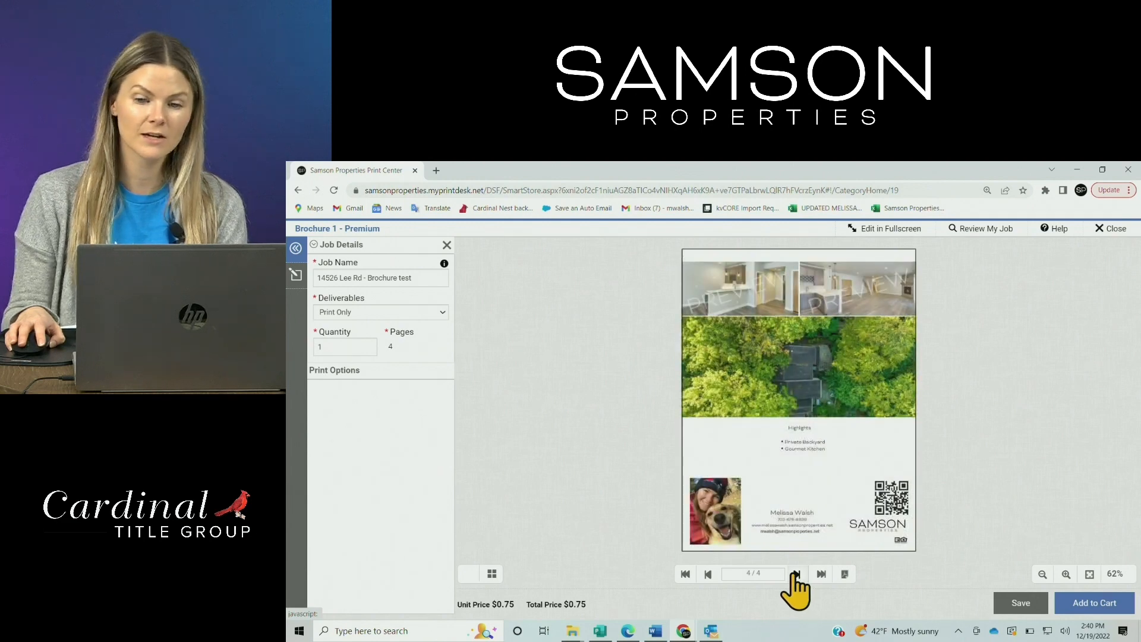
pyautogui.click(708, 574)
pyautogui.click(708, 574)
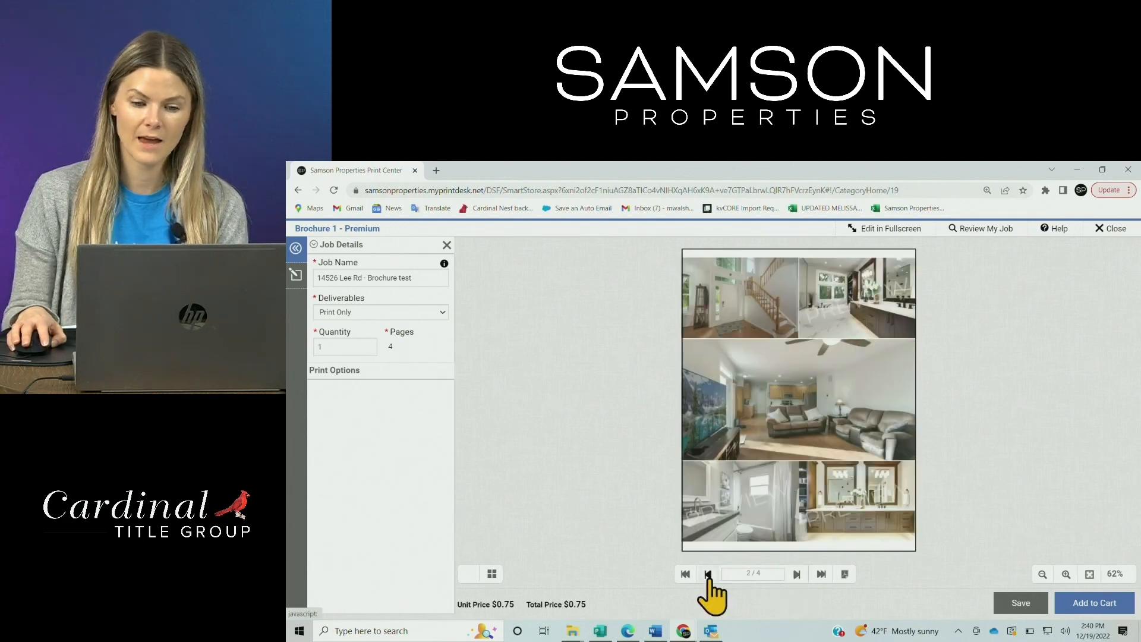
pyautogui.click(707, 574)
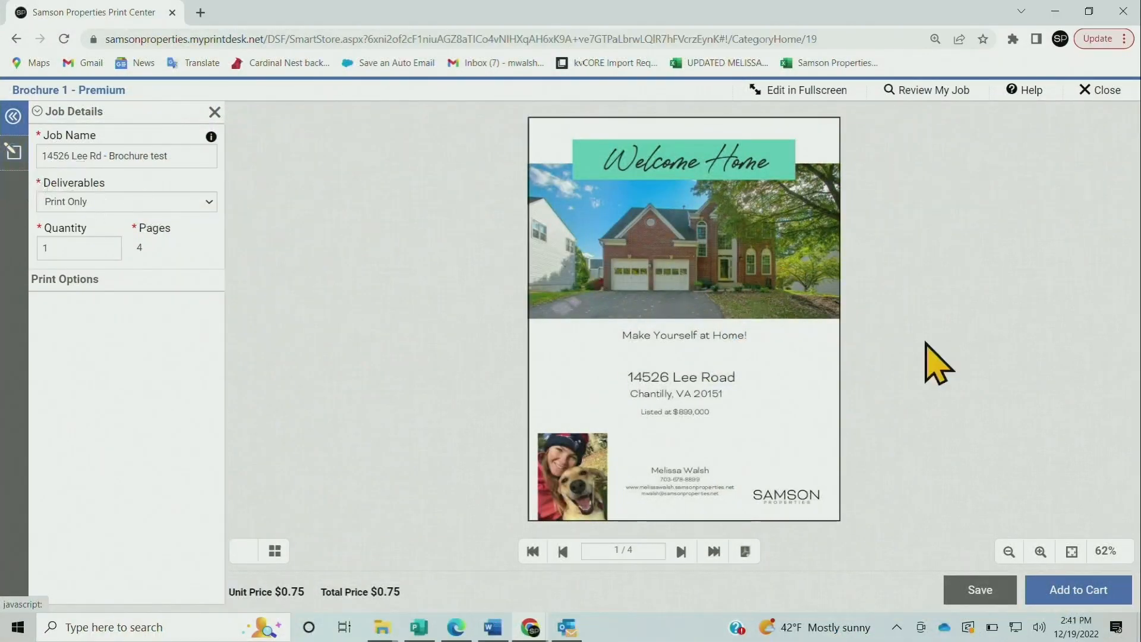
# Agree to the proof approval statement and add the reviewed brochure to the cart
pyautogui.click(1125, 590)
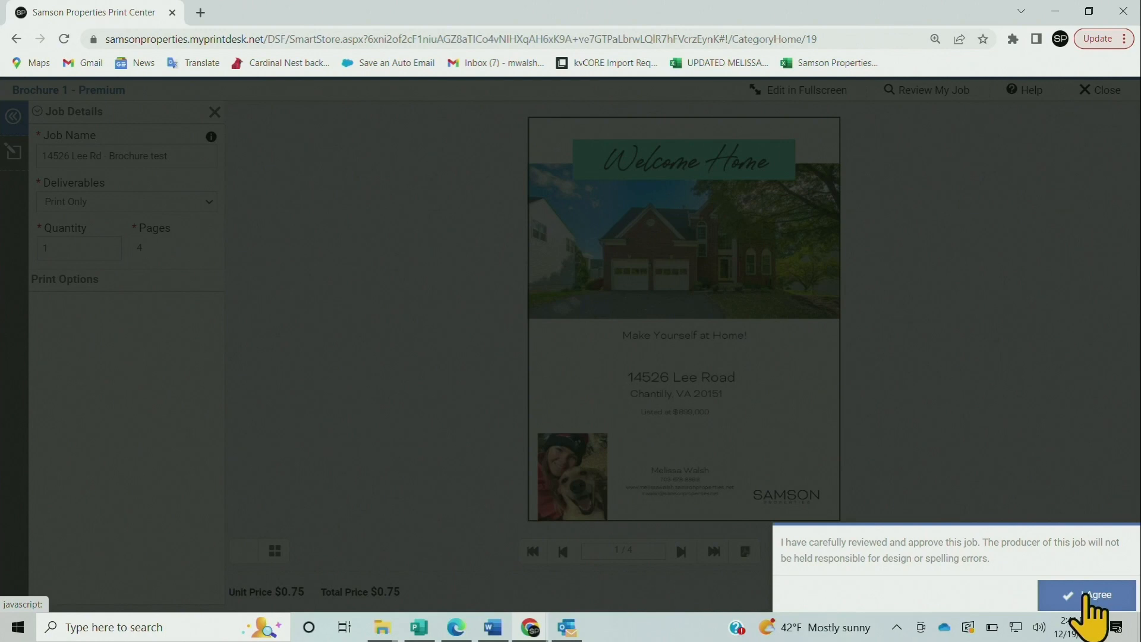
pyautogui.click(1087, 597)
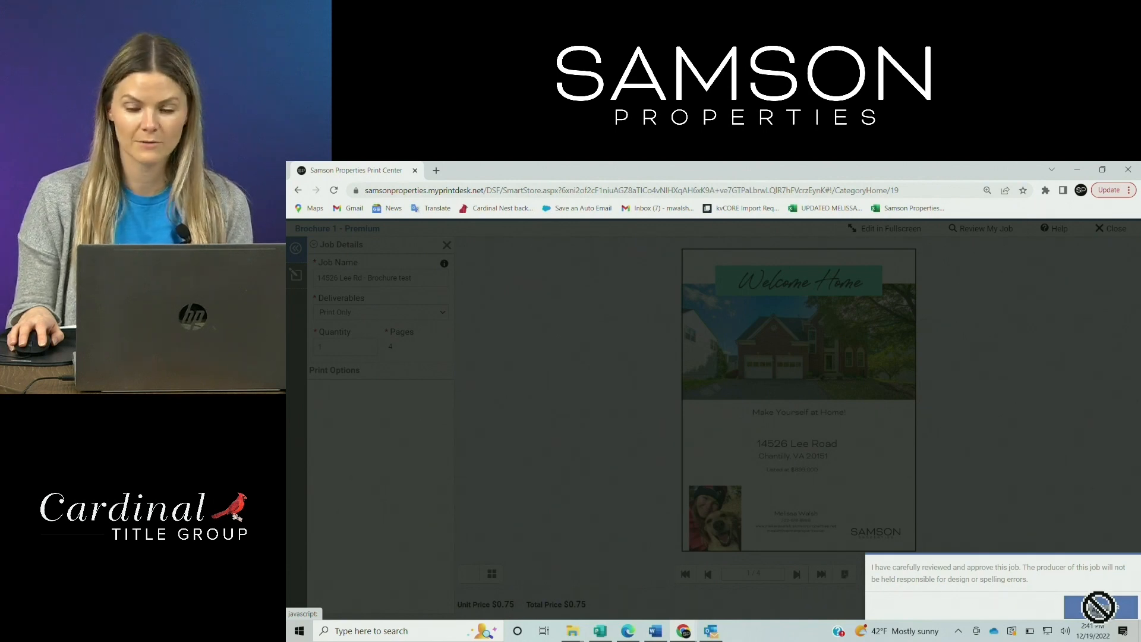
pyautogui.click(1088, 609)
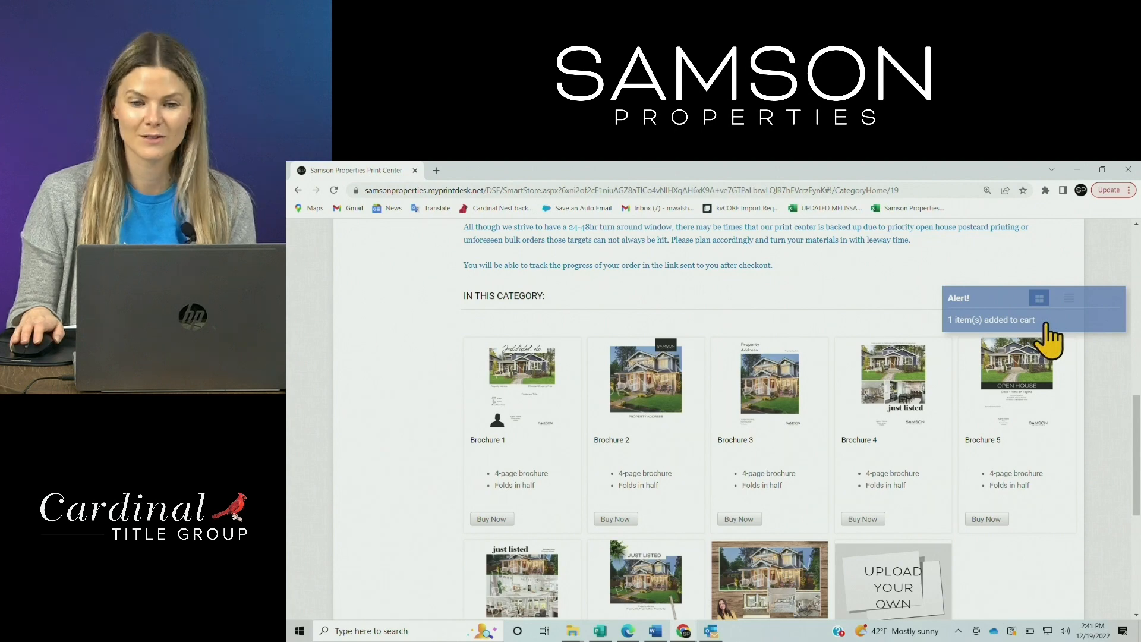
pyautogui.scroll(5, 1106, 400)
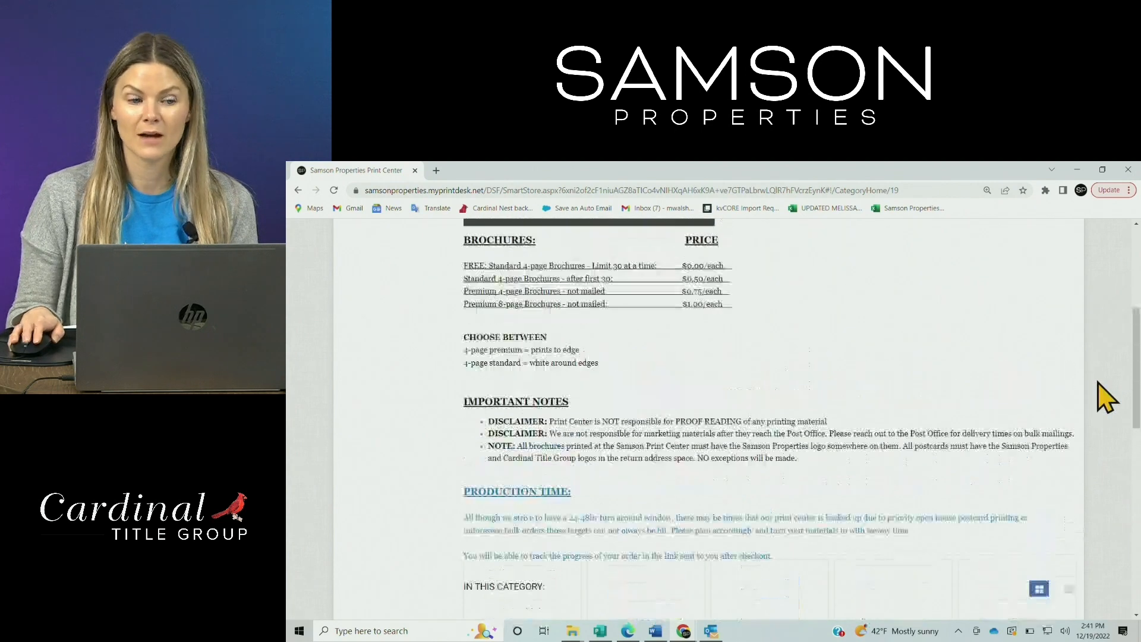
pyautogui.scroll(5, 1107, 399)
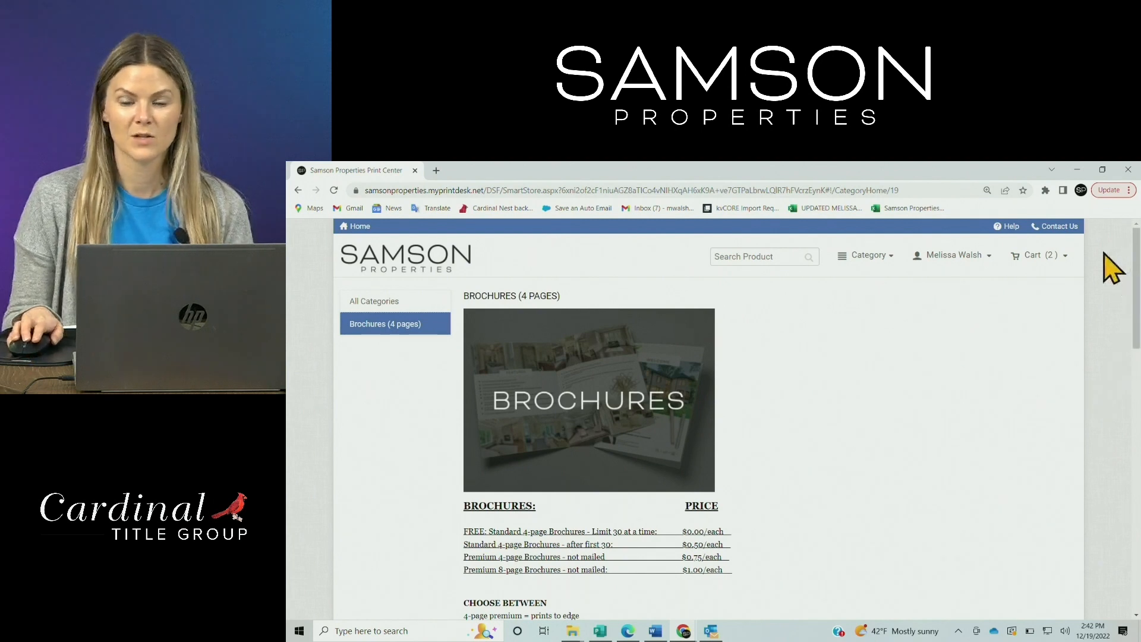
pyautogui.click(1037, 261)
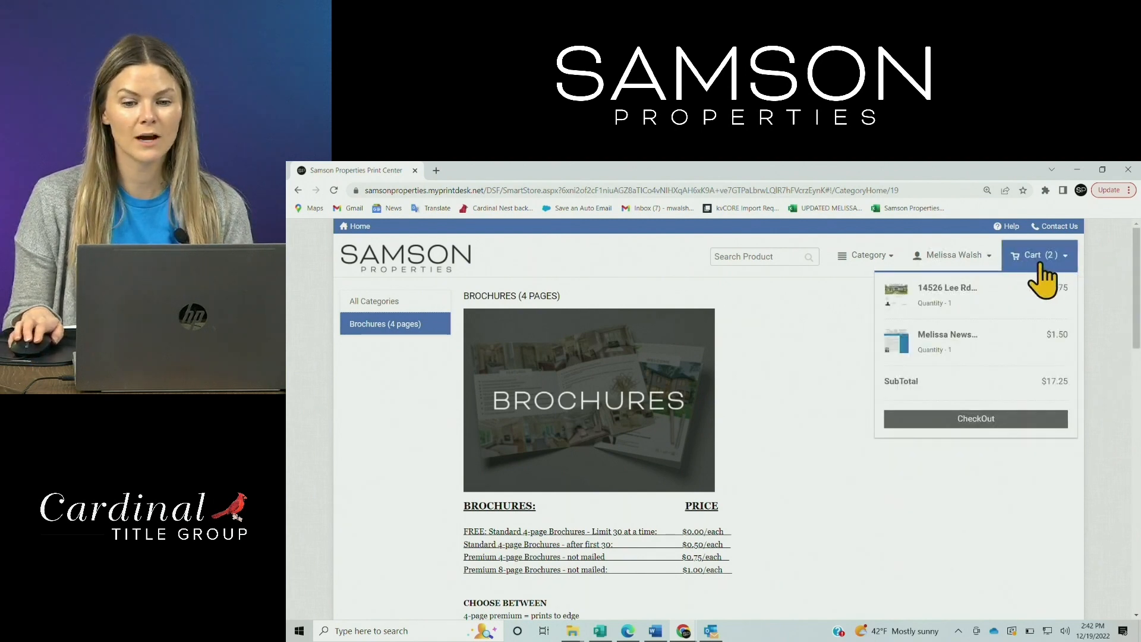
pyautogui.click(1037, 259)
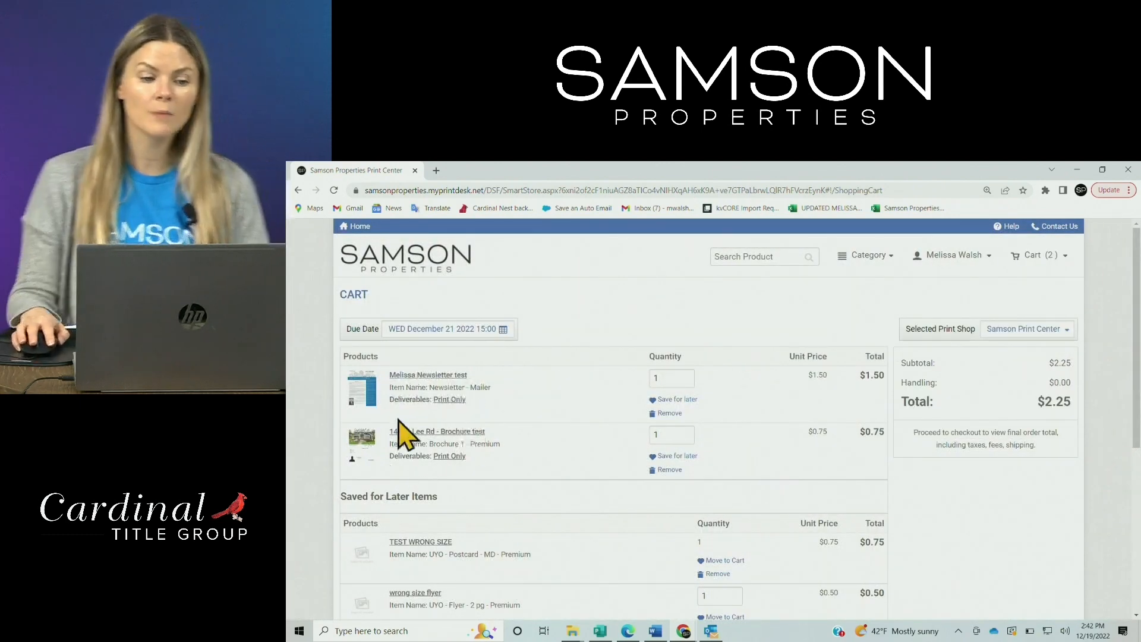
# Save the newsletter for later and proceed to checkout with only the $15.75 brochure
pyautogui.scroll(-2, 565, 470)
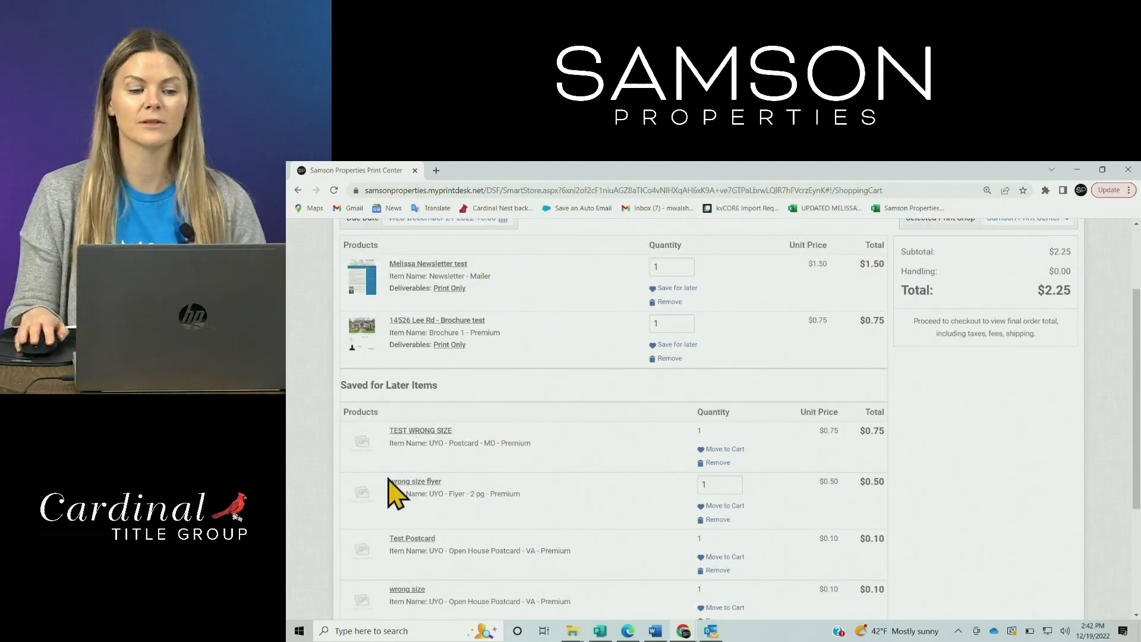
pyautogui.scroll(2, 823, 540)
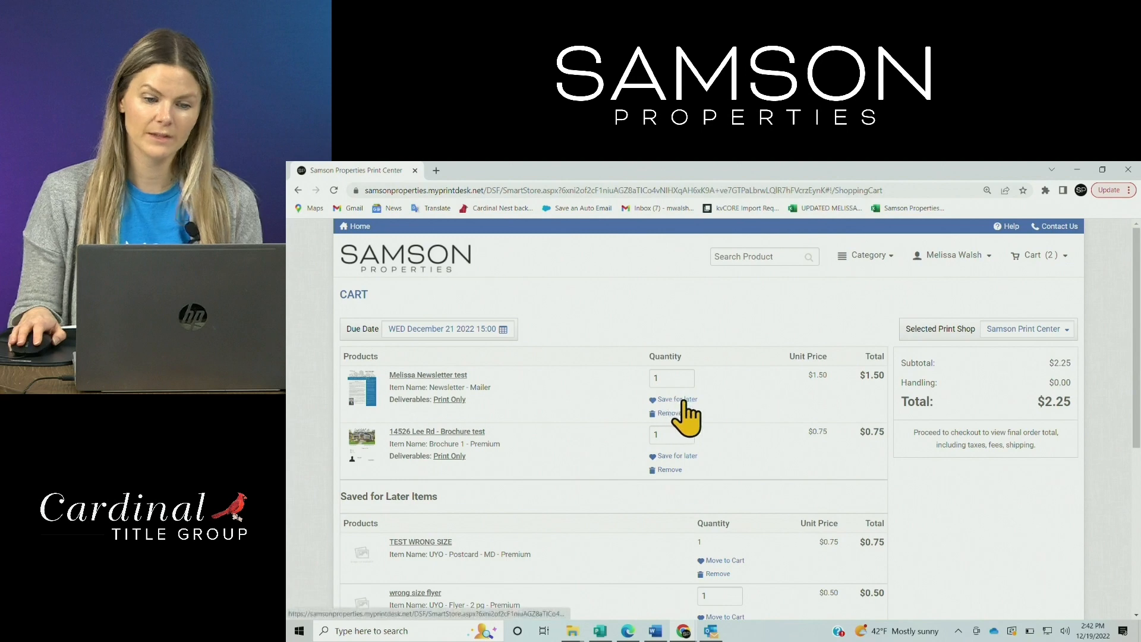
pyautogui.click(686, 400)
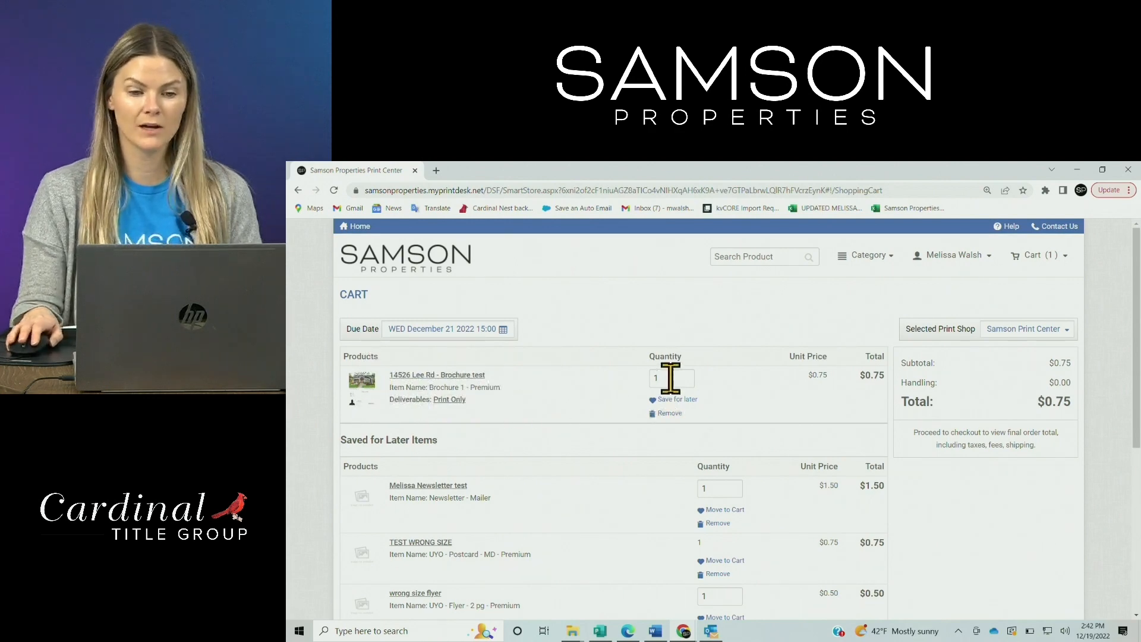
pyautogui.scroll(-1, 1085, 491)
pyautogui.scroll(-5, 1085, 490)
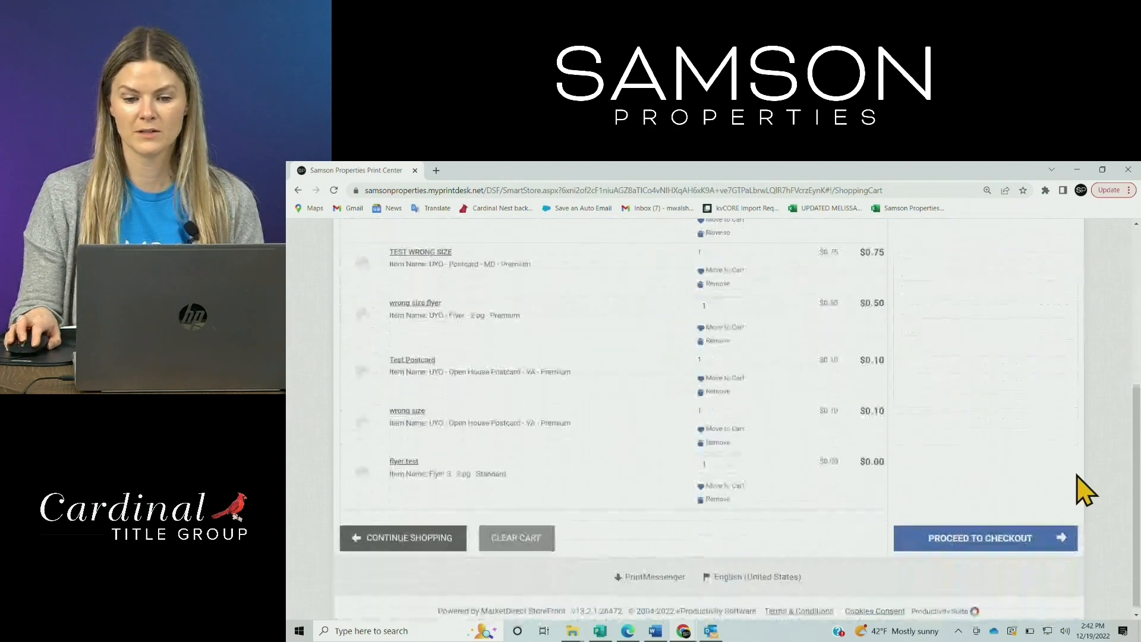
pyautogui.click(970, 538)
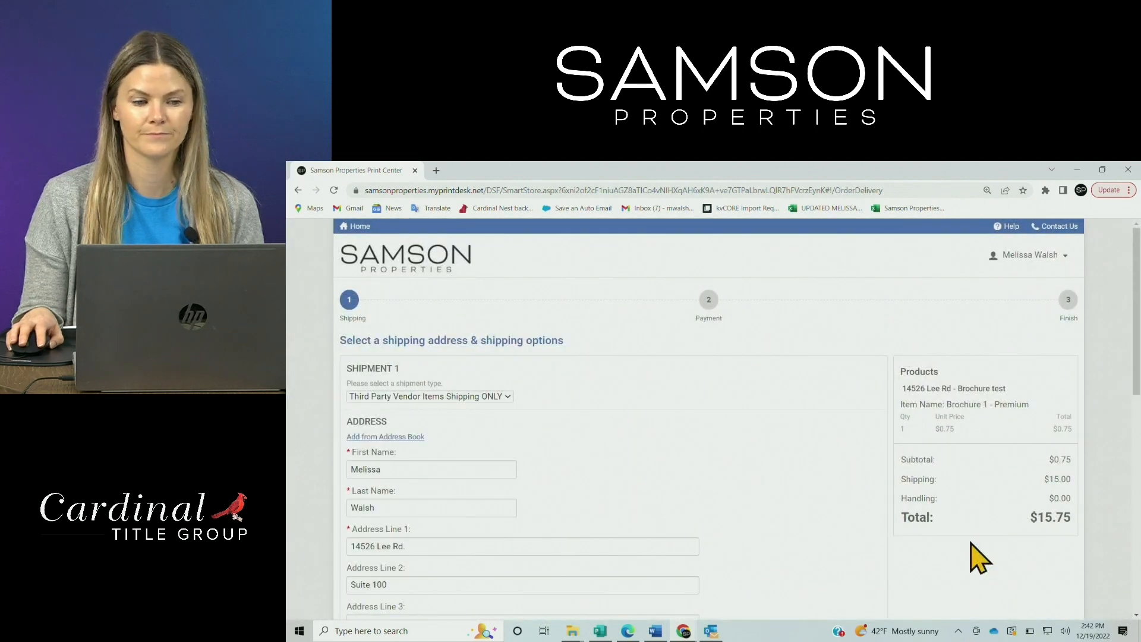
# Set the shipment type to Office Pickup - In-House Print Items with Alexandria as the pickup address
pyautogui.scroll(-2, 581, 420)
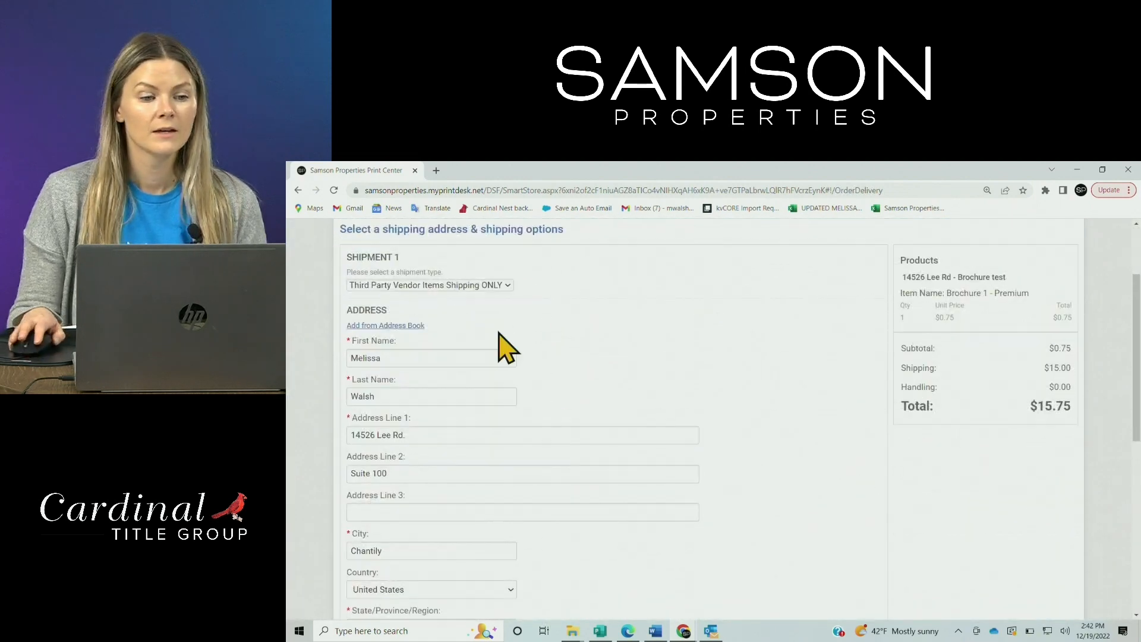
pyautogui.click(392, 286)
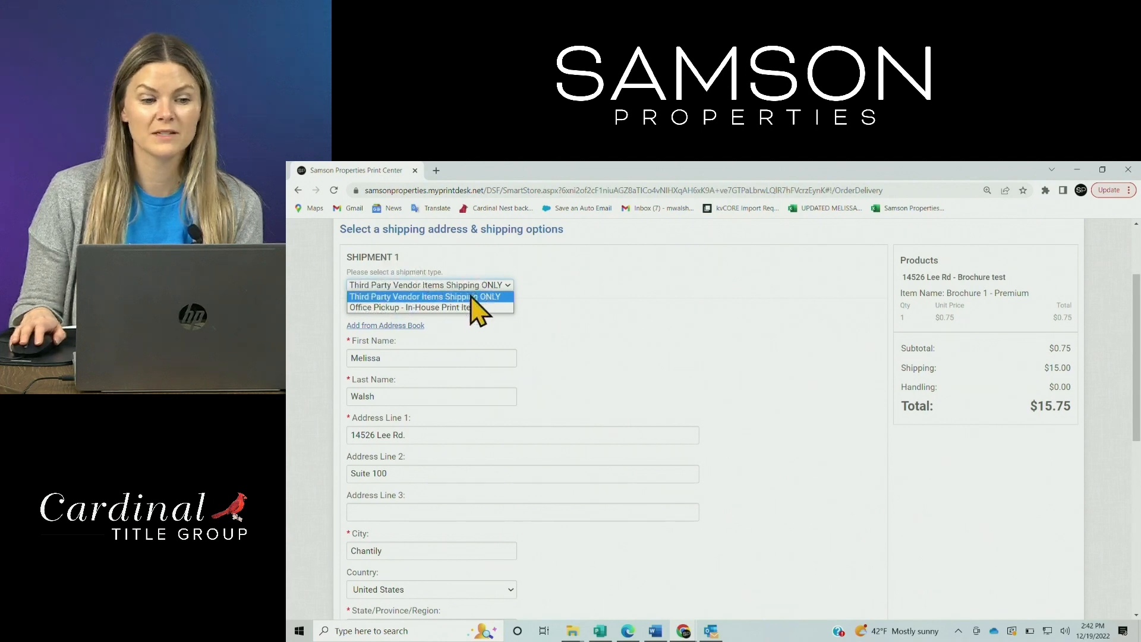
pyautogui.click(385, 307)
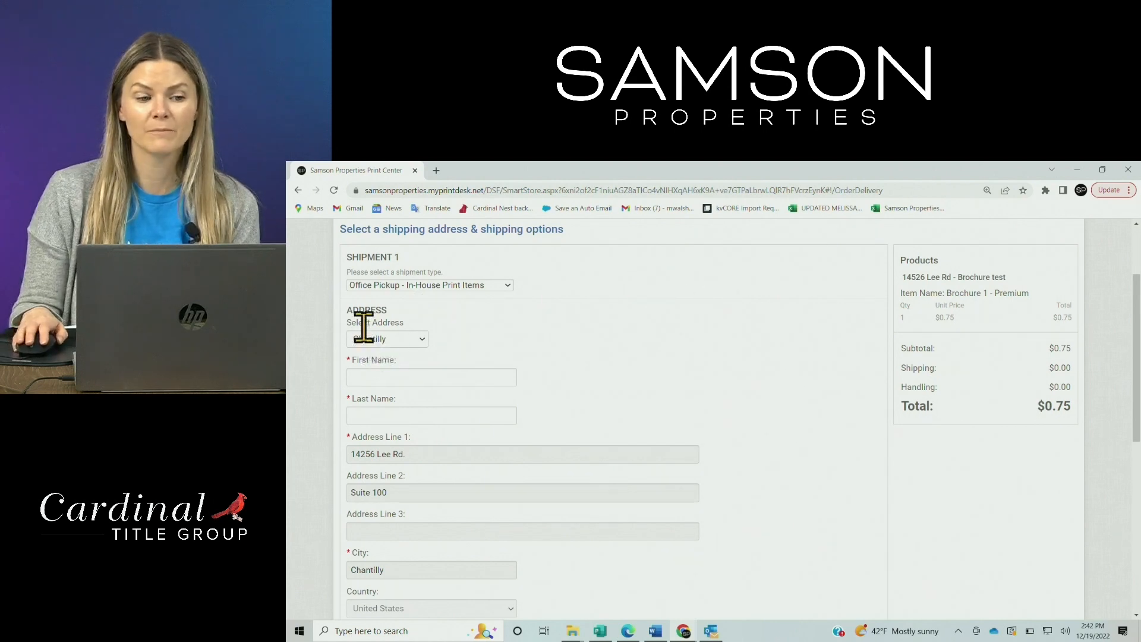
pyautogui.click(418, 342)
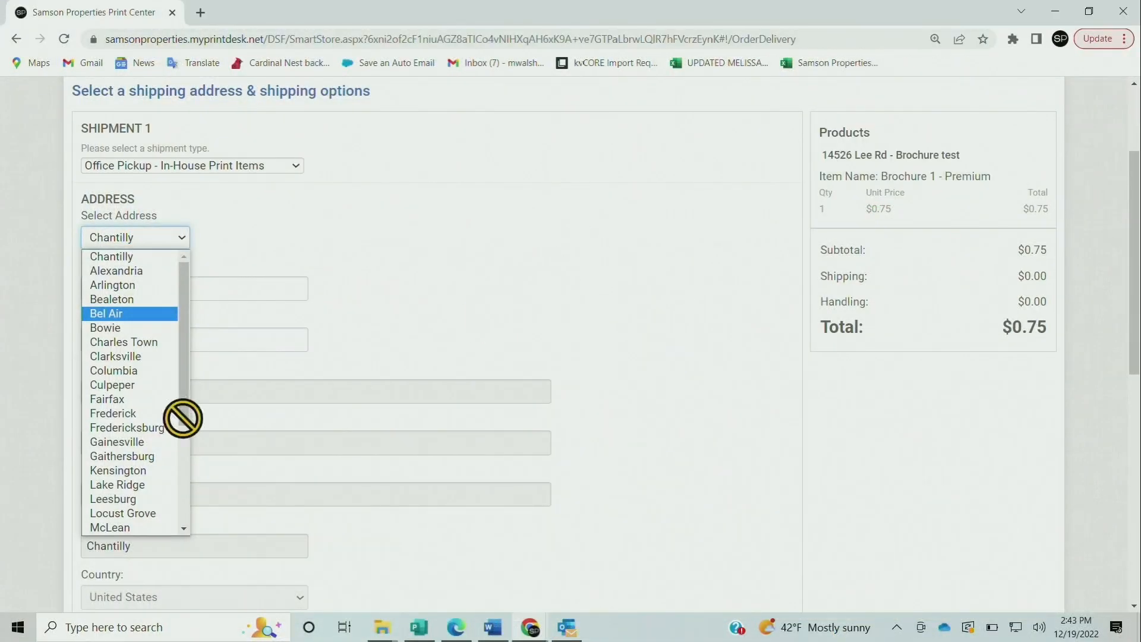
pyautogui.click(126, 329)
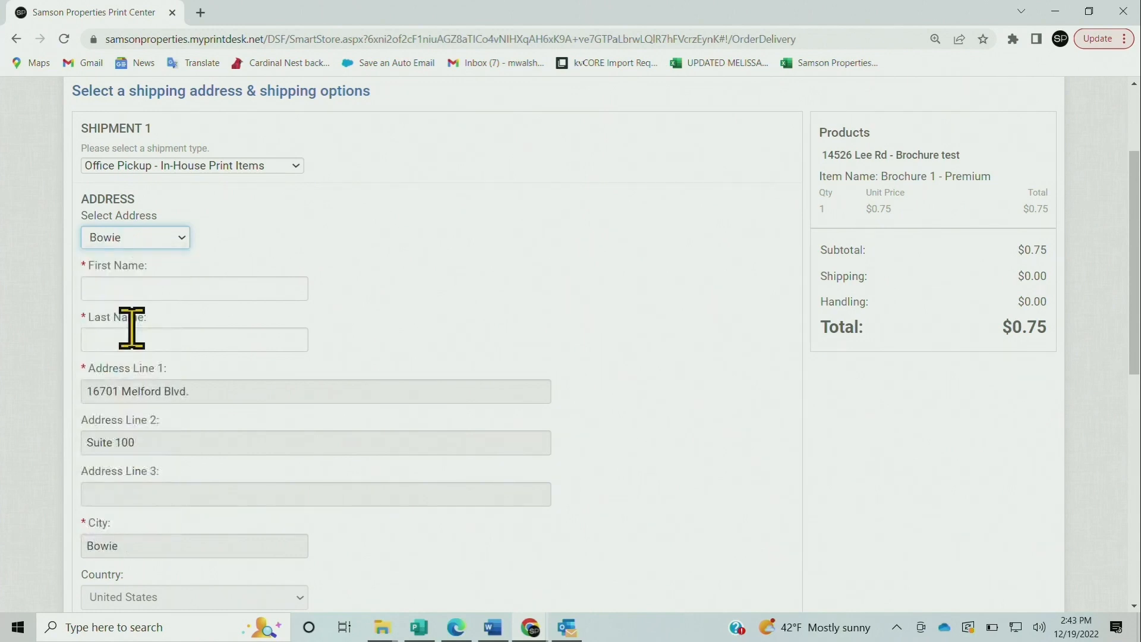
pyautogui.click(180, 238)
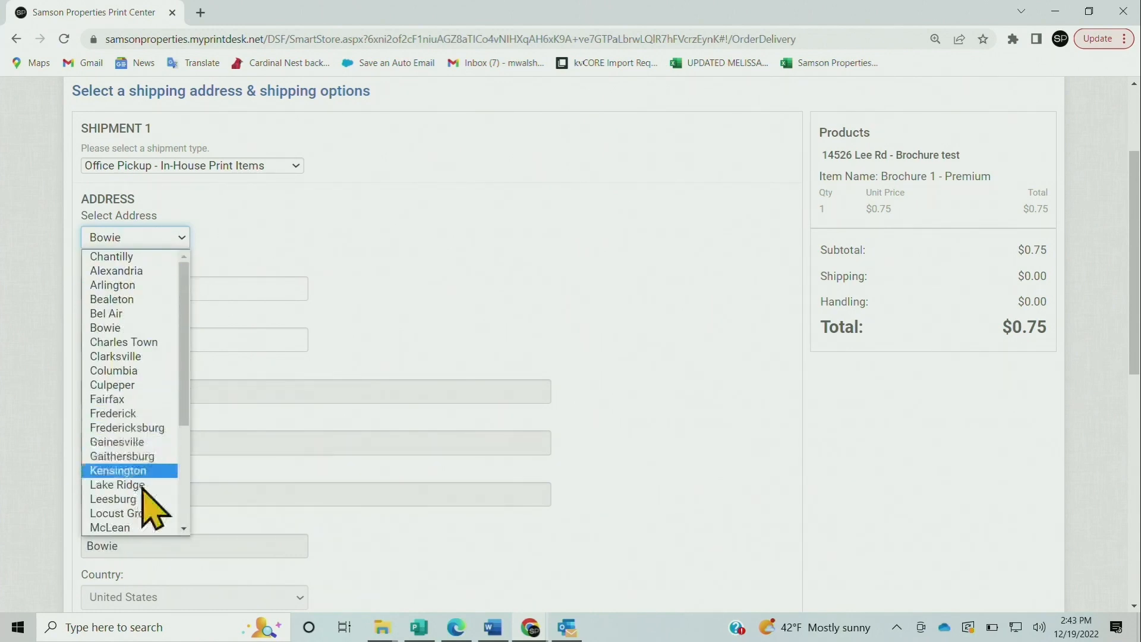
pyautogui.click(122, 270)
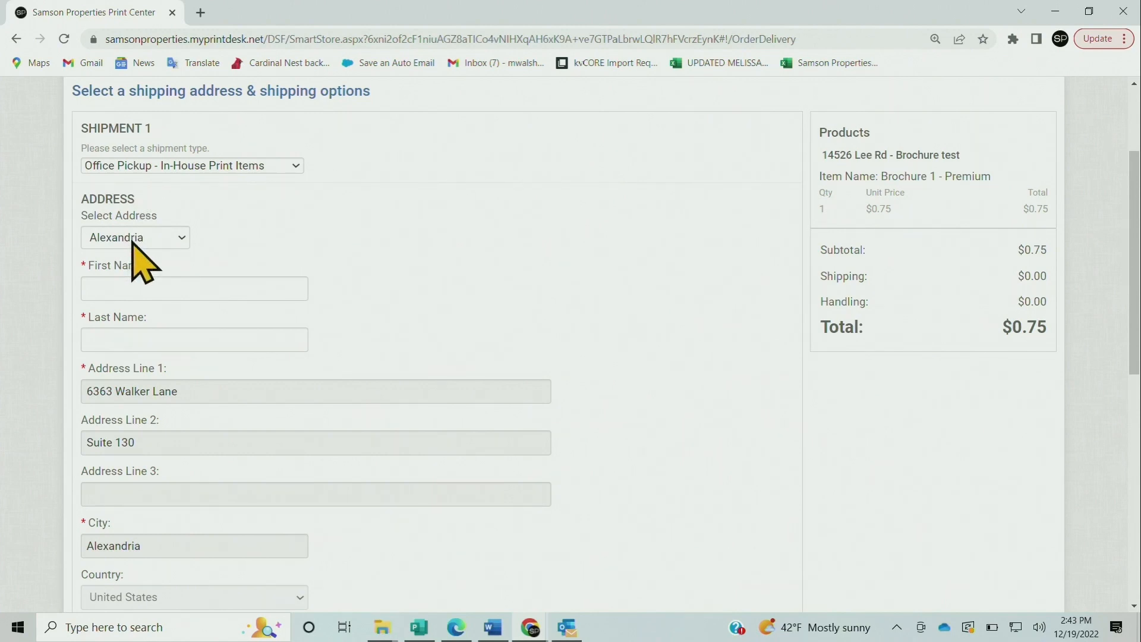
# Enter the recipient's first and last name
pyautogui.click(180, 288)
pyautogui.click(416, 287)
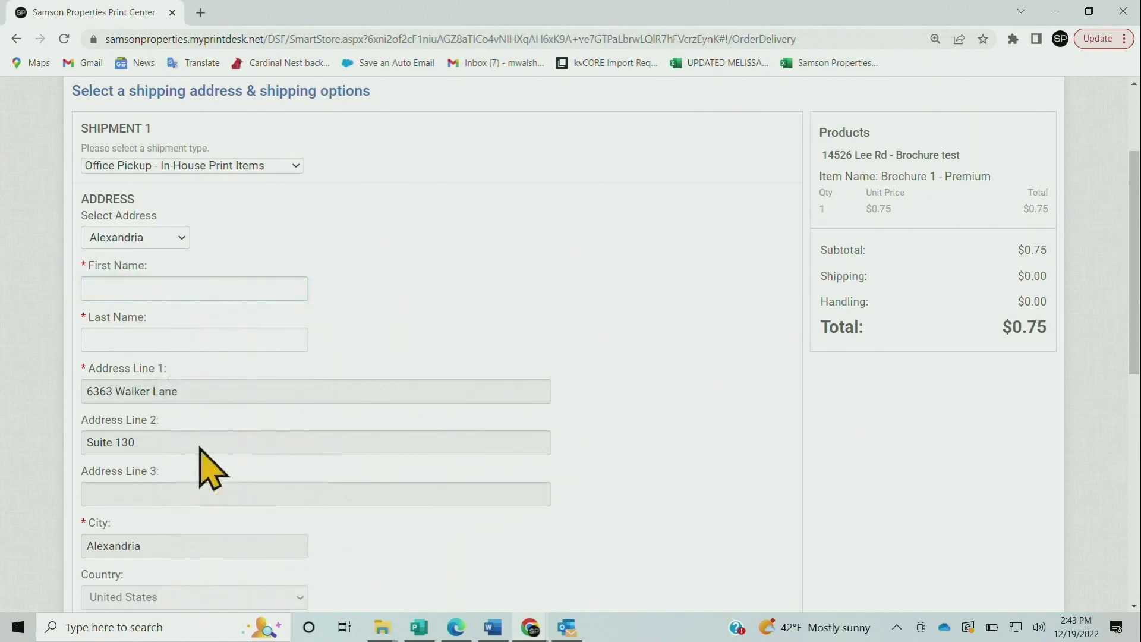
pyautogui.click(171, 288)
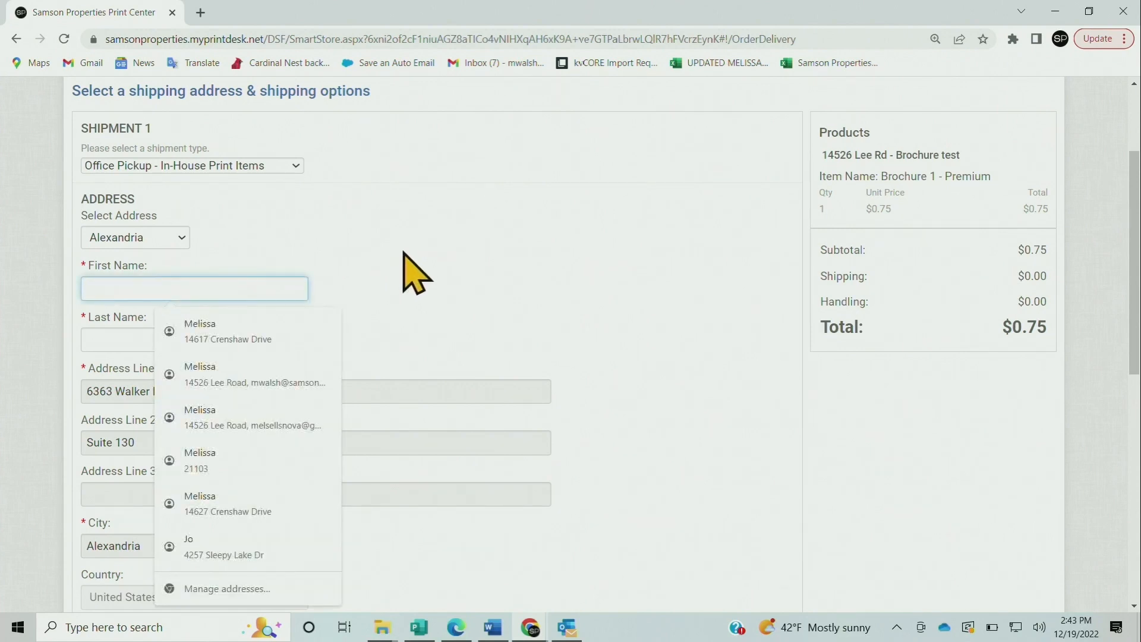
pyautogui.press('Tab')
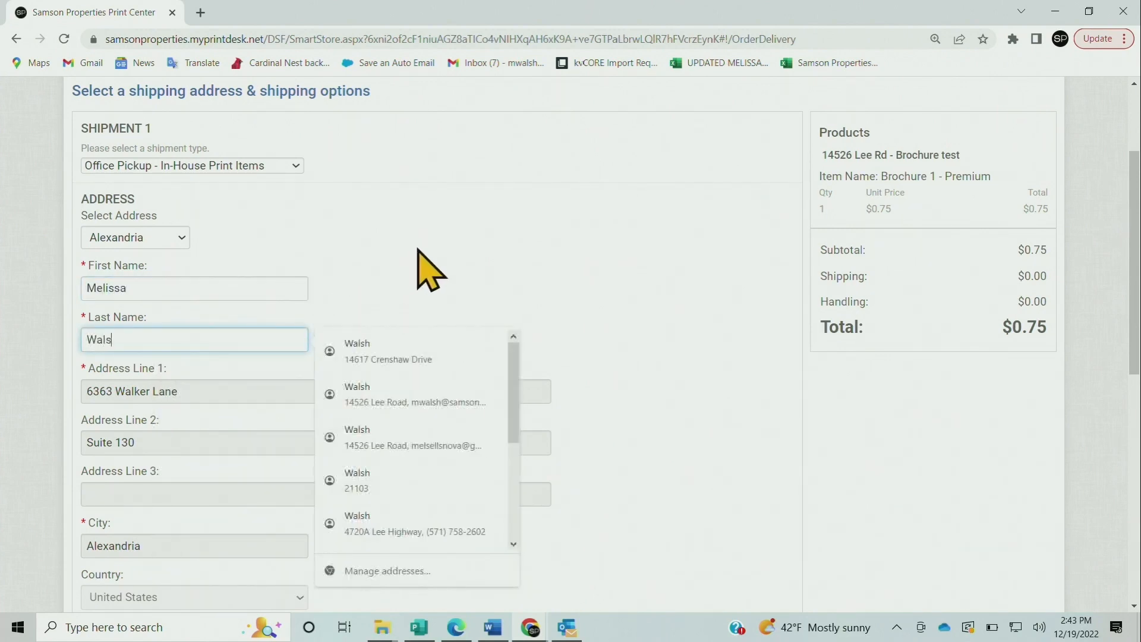
pyautogui.click(421, 200)
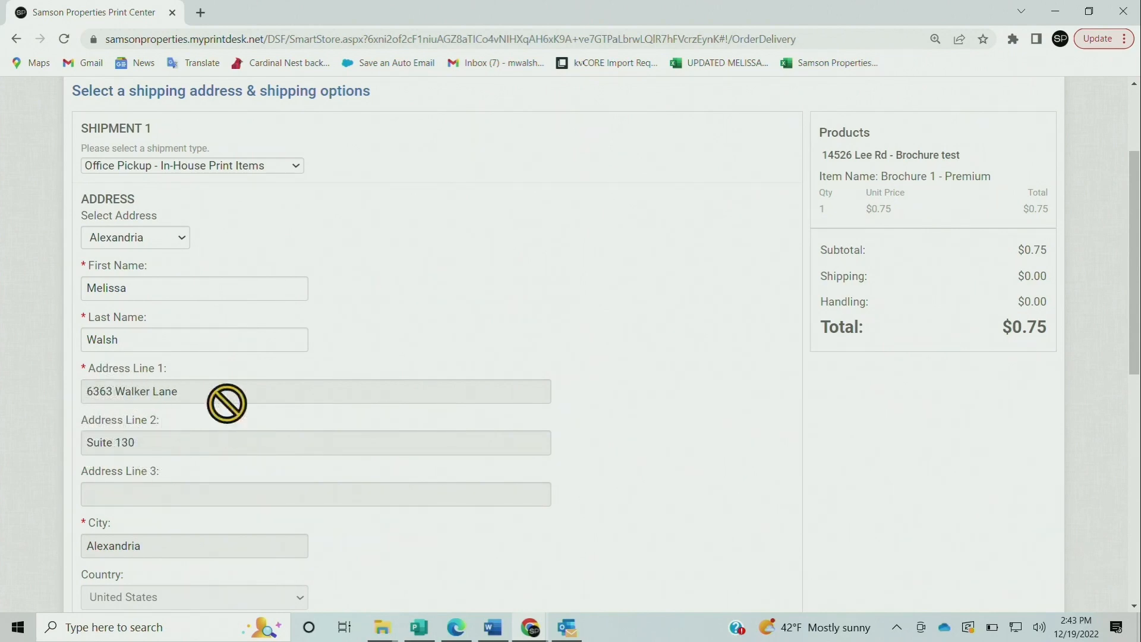
pyautogui.scroll(-1, 227, 403)
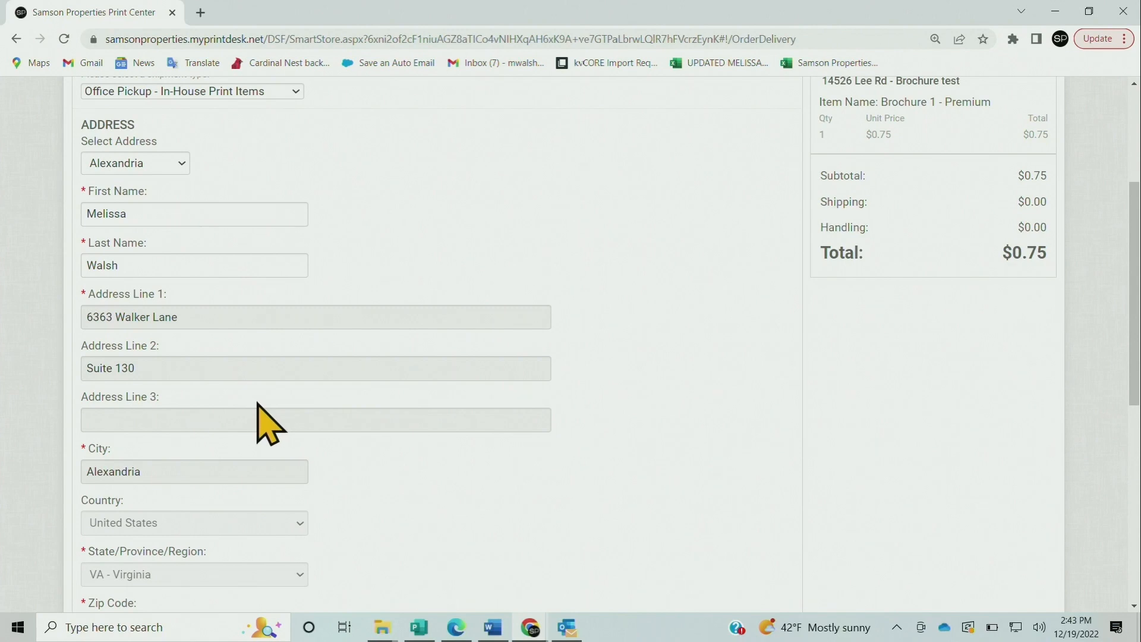
pyautogui.scroll(-1, 269, 423)
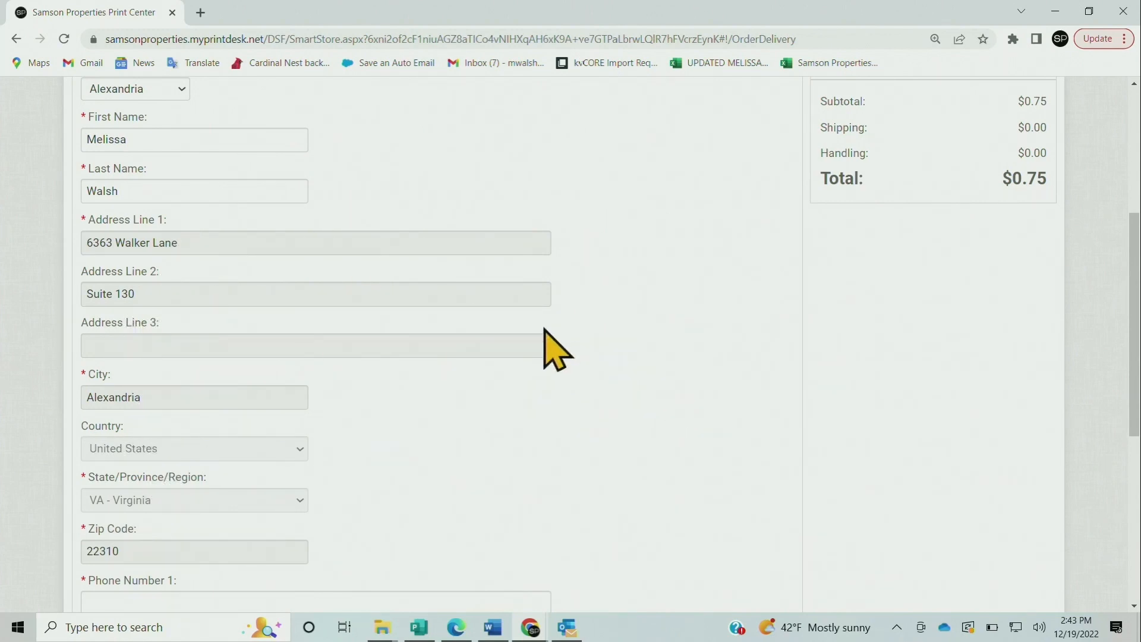
# Fill in the contact phone number
pyautogui.scroll(-2, 547, 349)
pyautogui.click(140, 451)
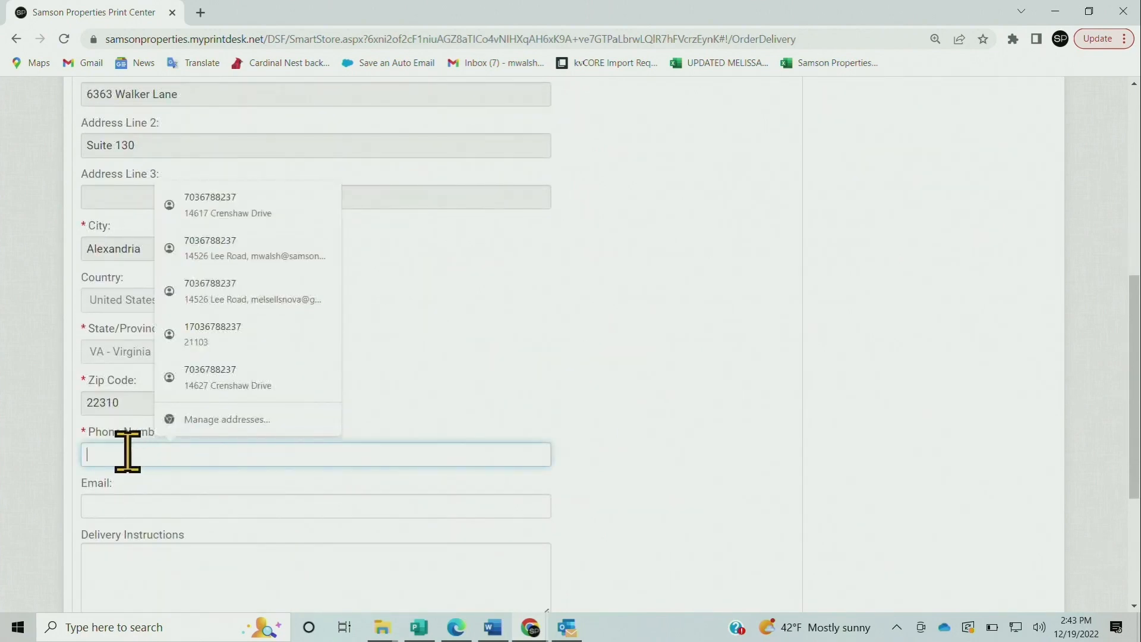
pyautogui.click(687, 408)
pyautogui.scroll(-2, 687, 407)
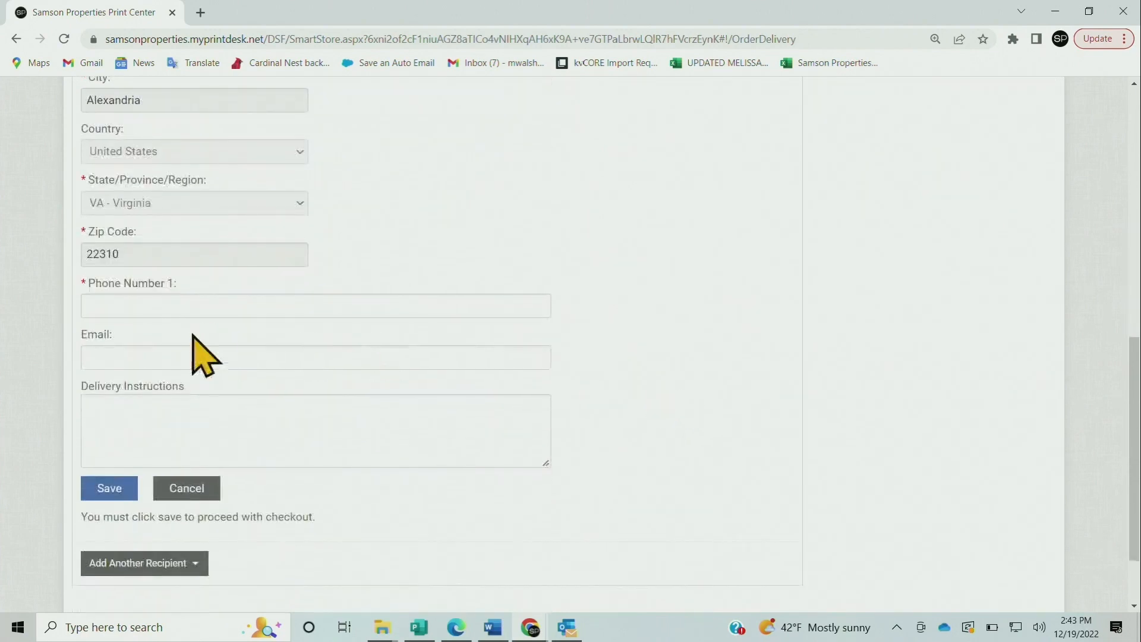
pyautogui.click(197, 302)
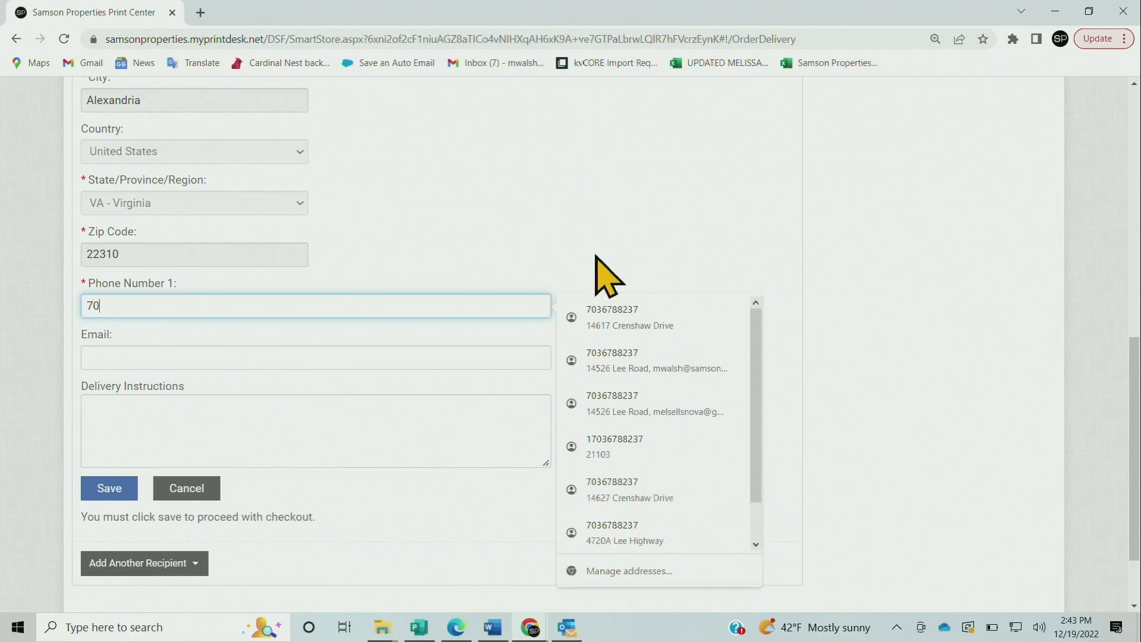
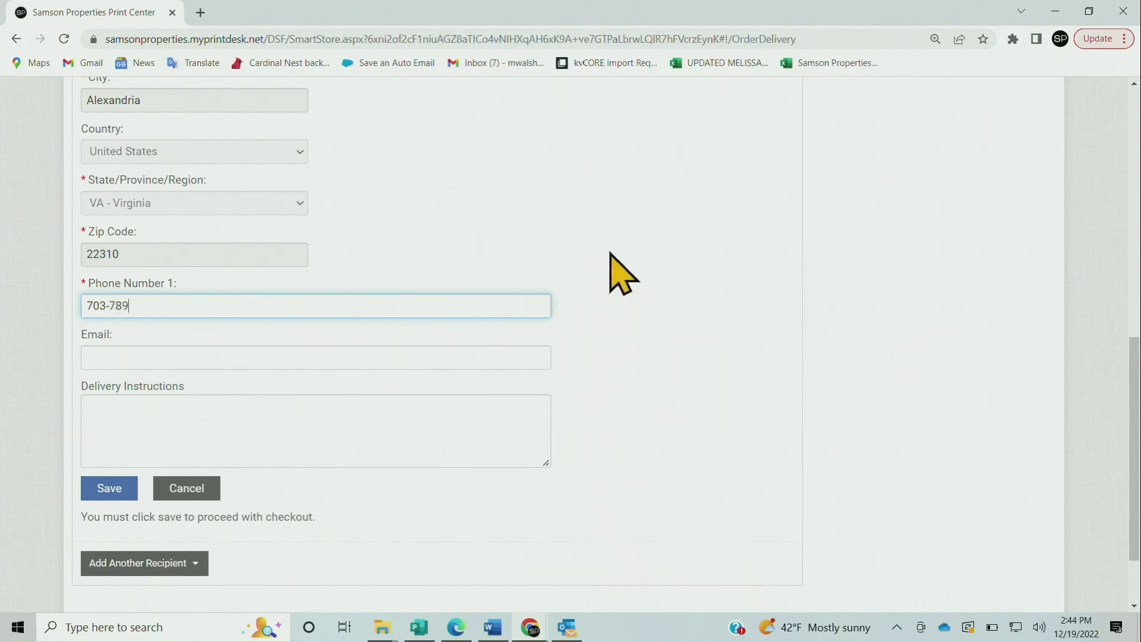
# Fill in the contact e-mail and save the Alexandria pickup address
pyautogui.click(362, 351)
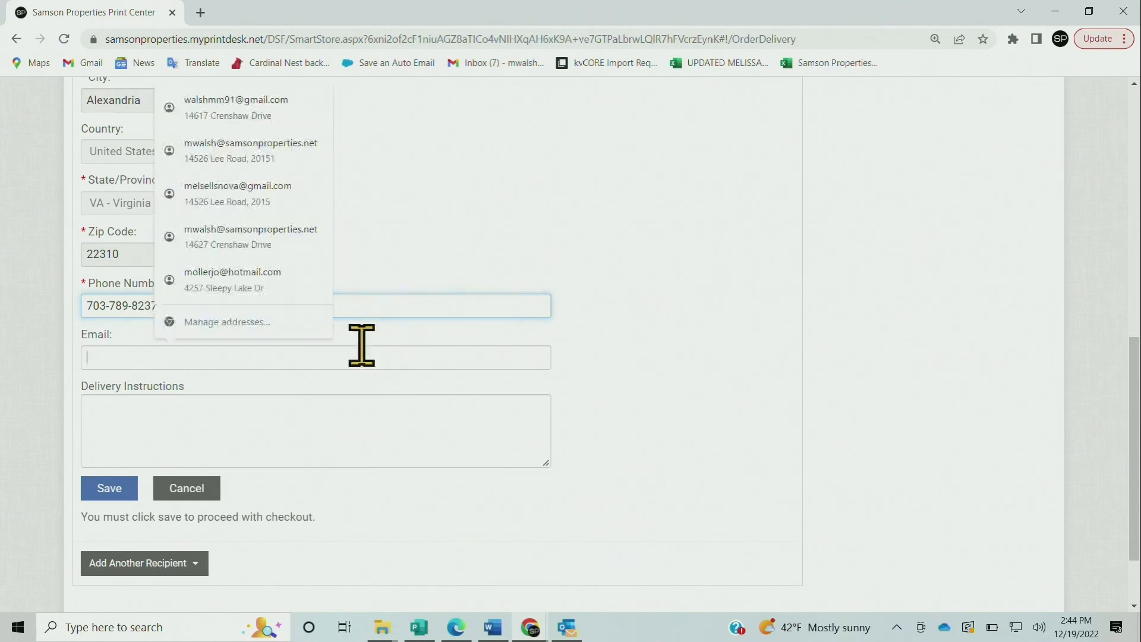
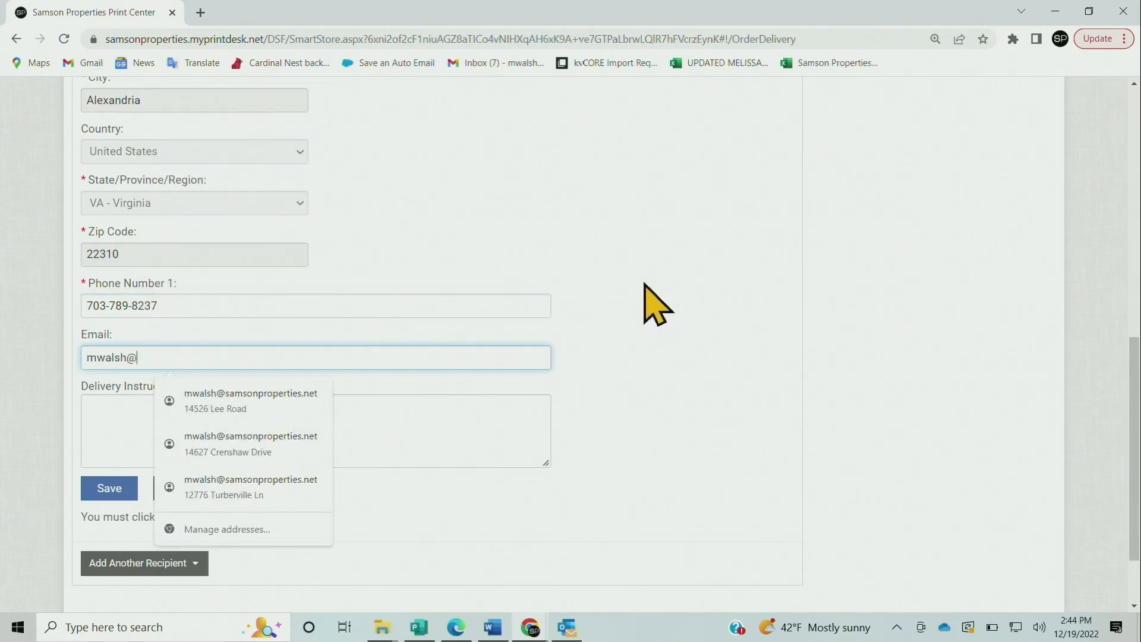
pyautogui.click(654, 301)
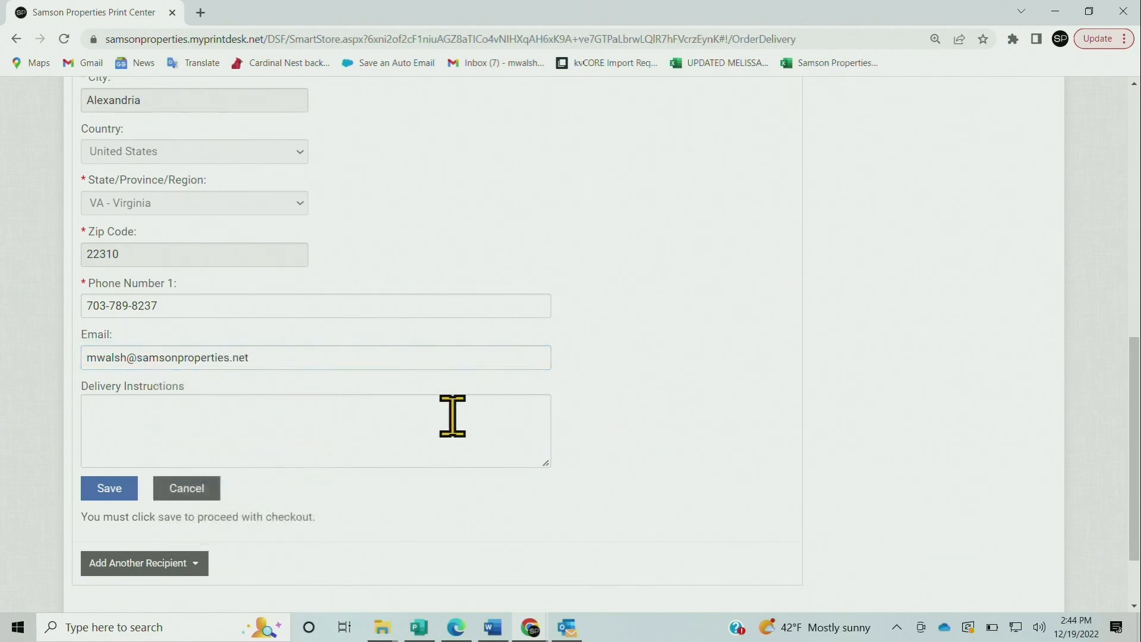
pyautogui.click(113, 438)
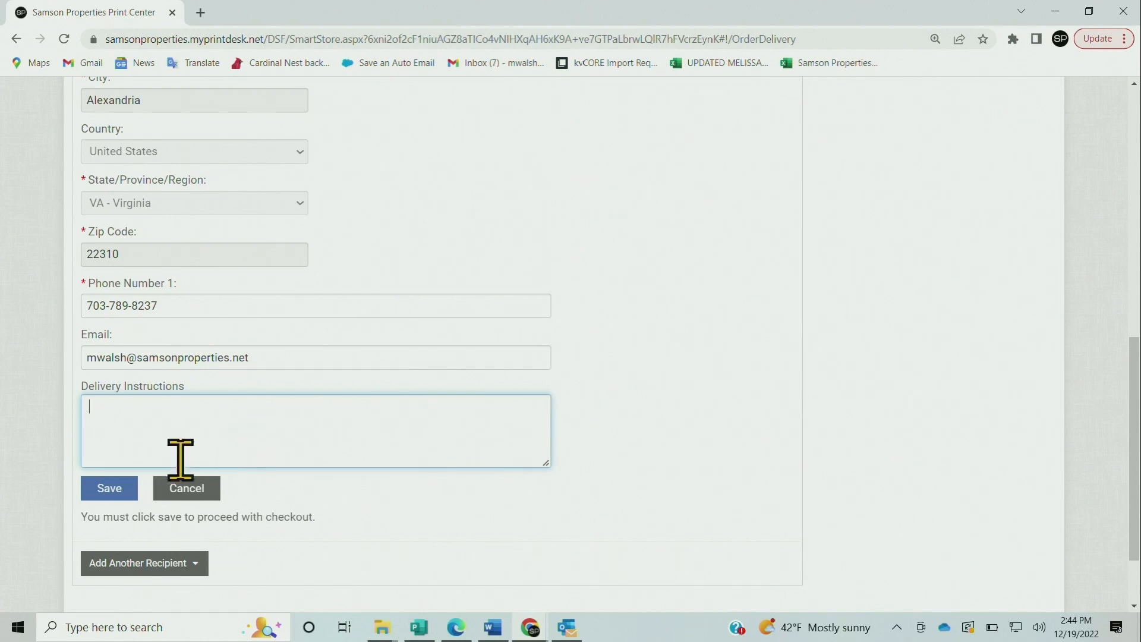
pyautogui.click(111, 492)
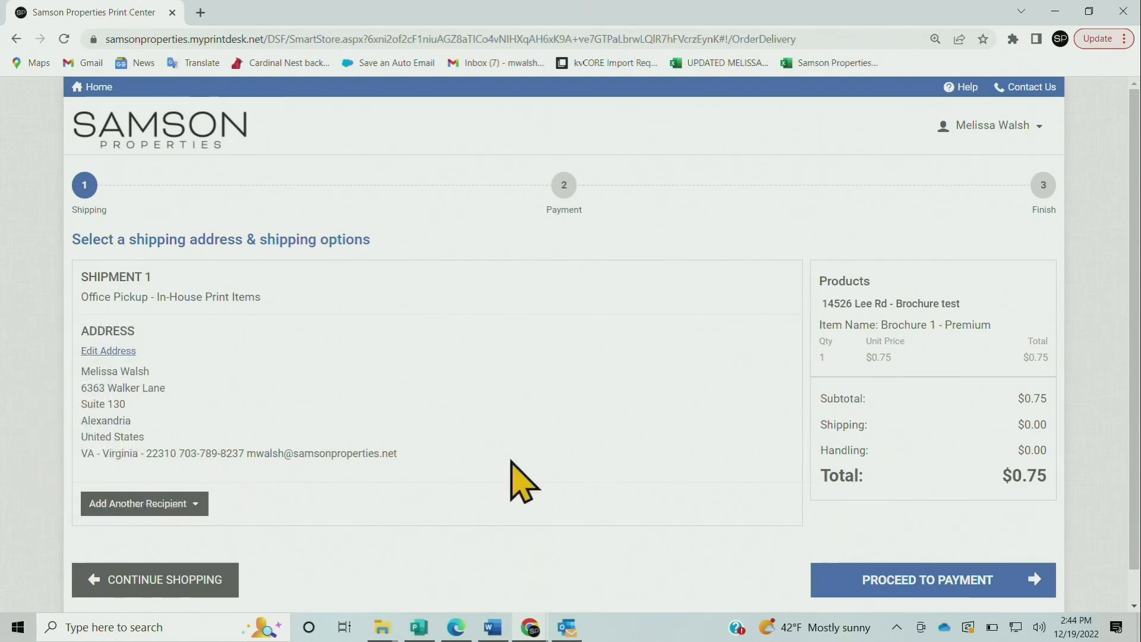
# Proceed to payment with Credit Card and place the $0.75 order
pyautogui.click(991, 582)
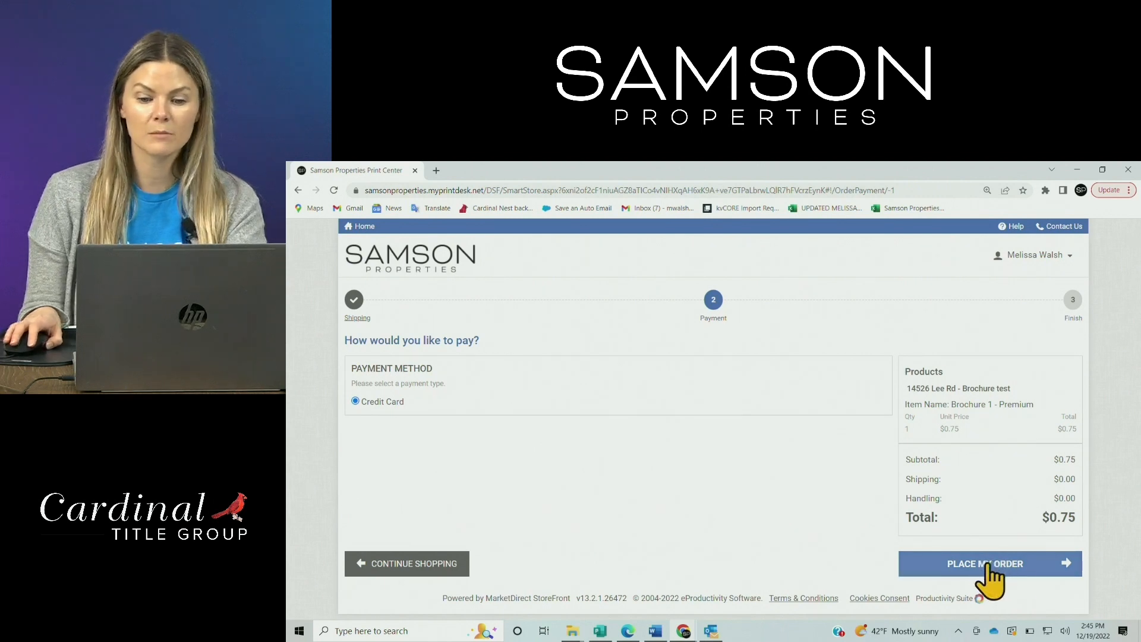
pyautogui.click(1024, 572)
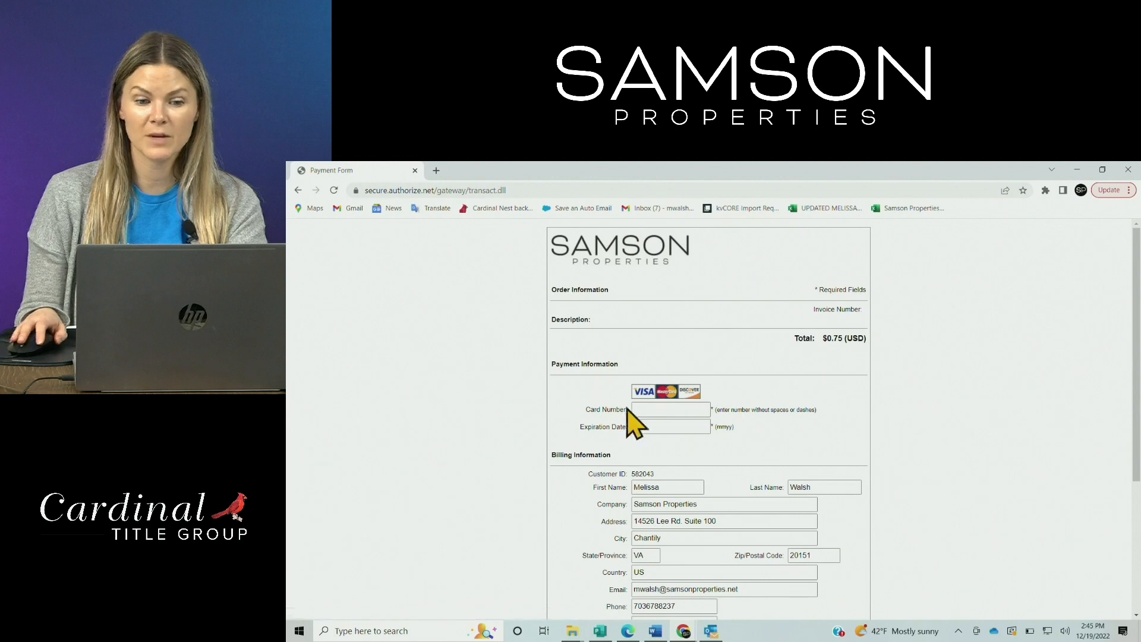
# Leave the Authorize.net form unpaid, return to the Payment step, and select the $0.75 total
pyautogui.scroll(-3, 764, 467)
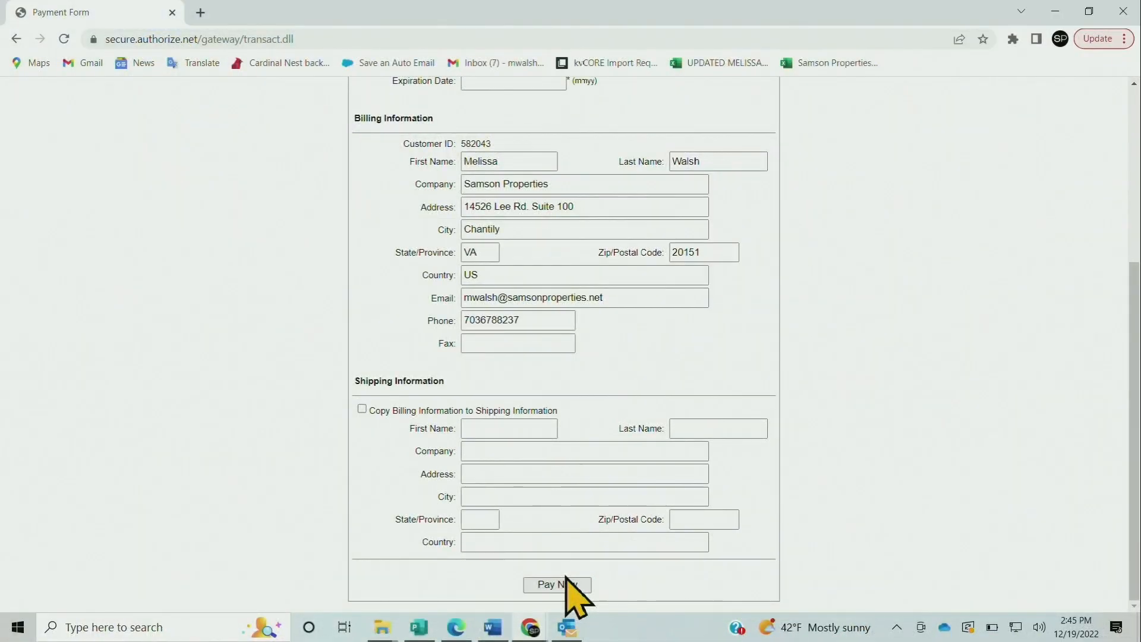
pyautogui.scroll(5, 571, 595)
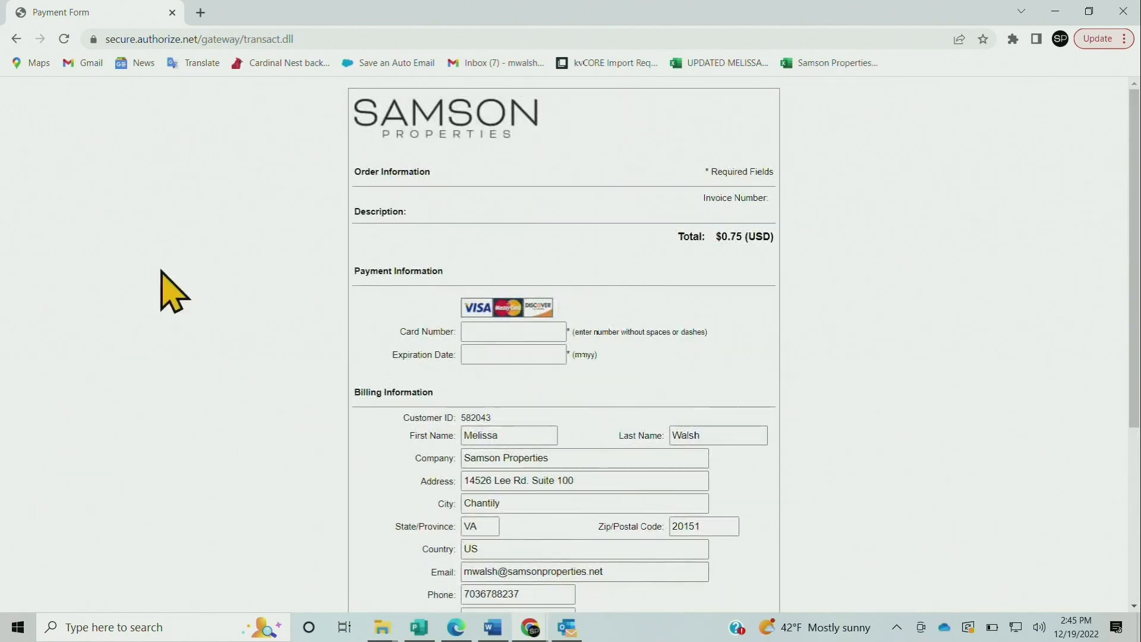
pyautogui.moveTo(253, 10); pyautogui.dragTo(291, 18)
pyautogui.click(49, 45)
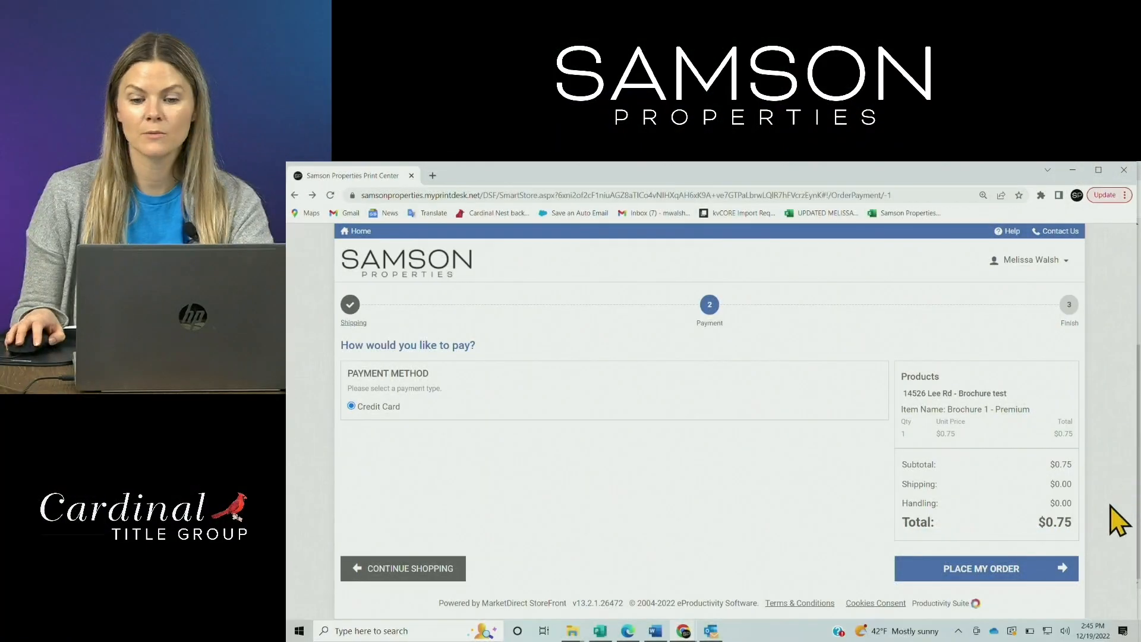
pyautogui.moveTo(1035, 523); pyautogui.dragTo(1082, 525)
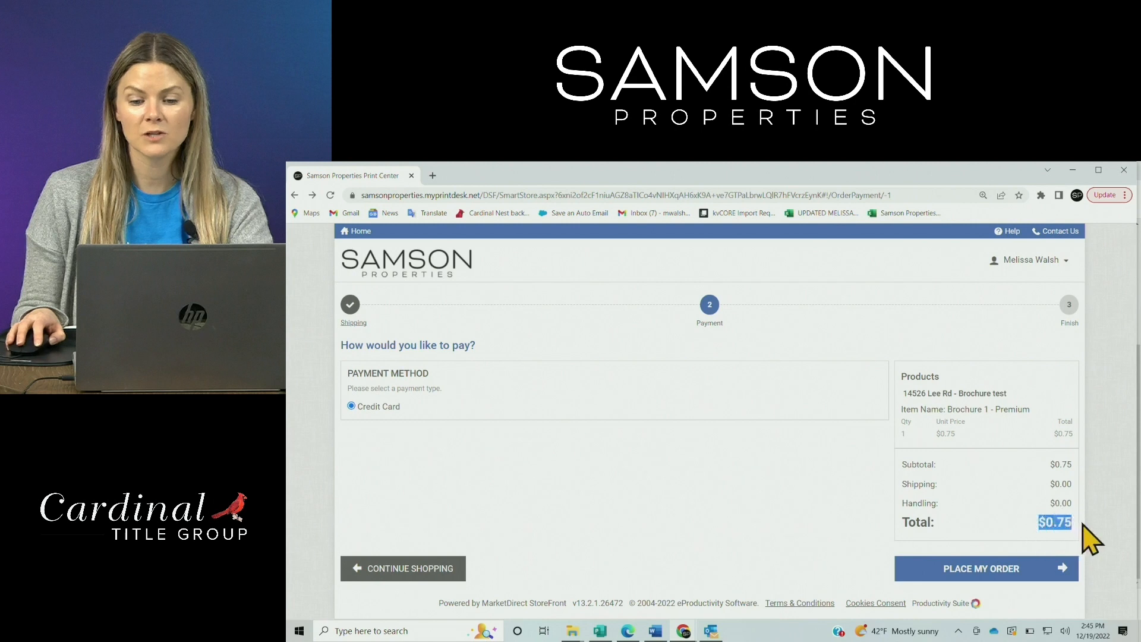